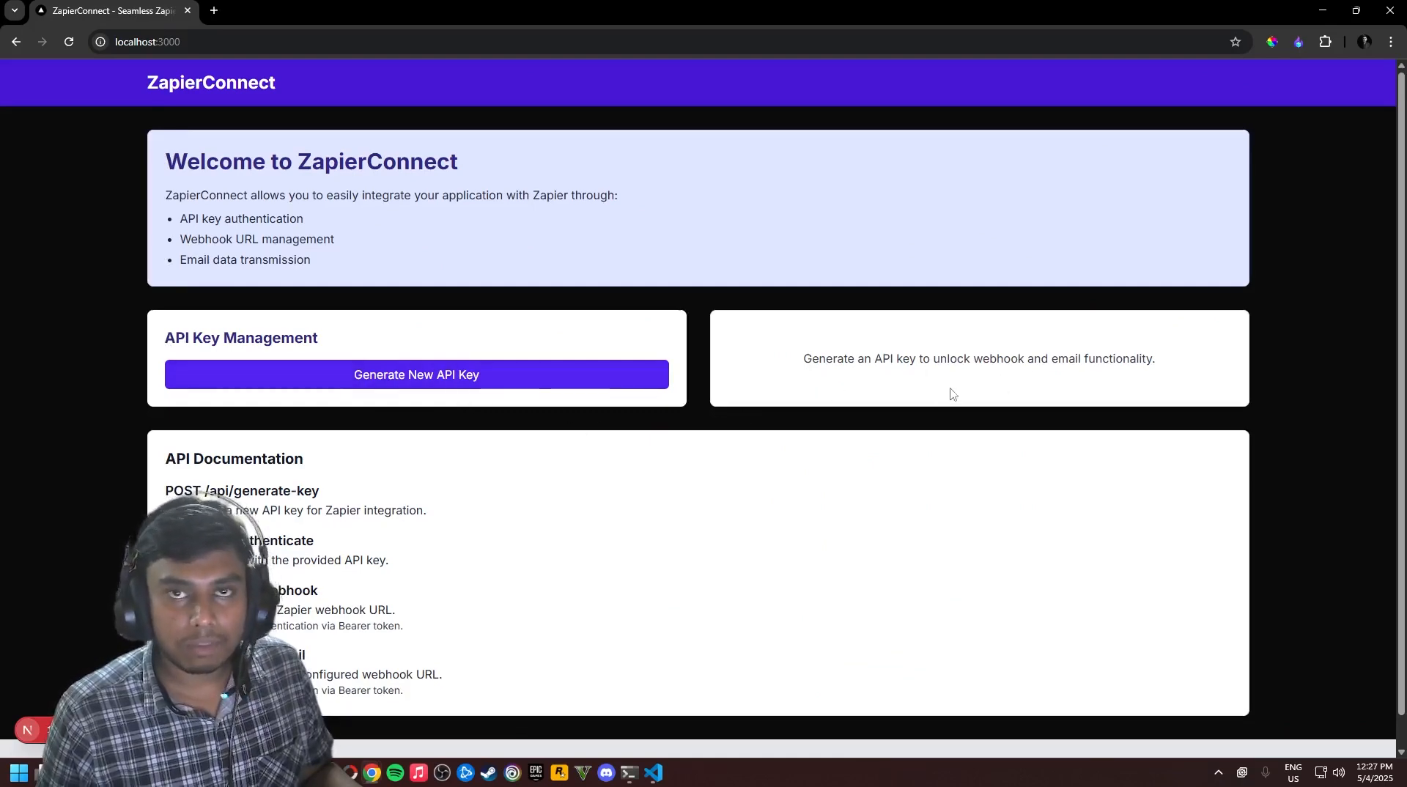
# Minimize Chrome so the ngrok terminal forwarding to localhost:3000 is visible
pyautogui.scroll(-1, 851, 364)
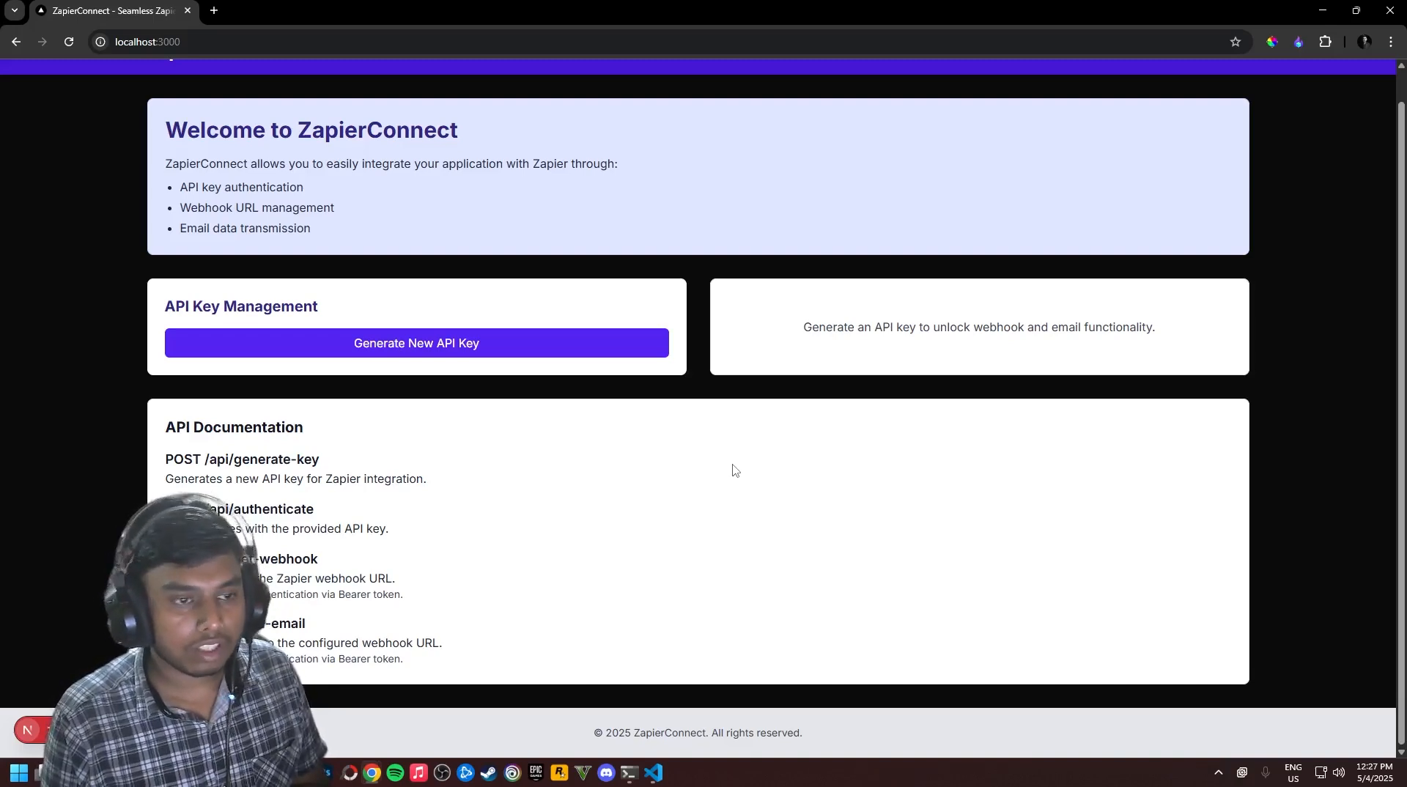
pyautogui.scroll(1, 953, 183)
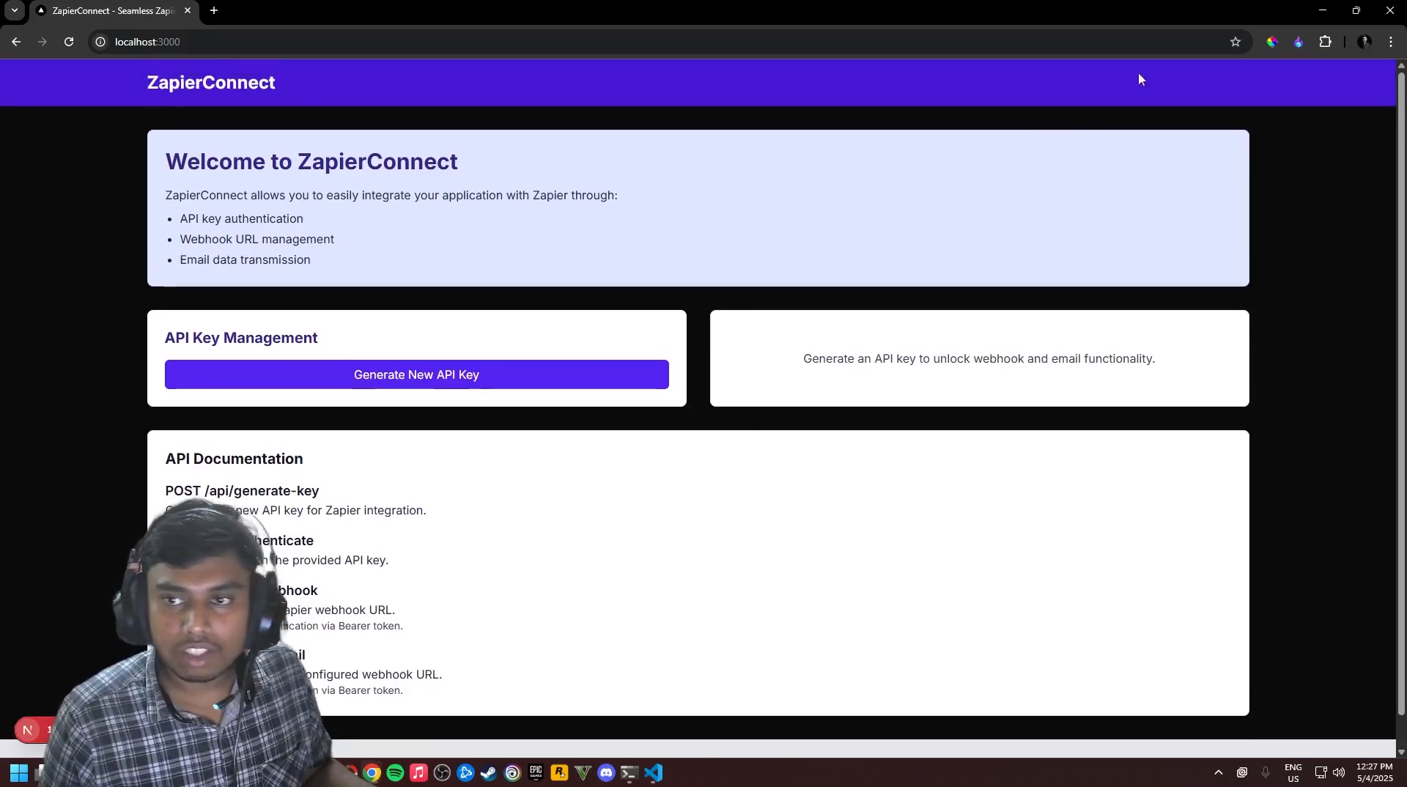
pyautogui.click(1323, 11)
pyautogui.click(372, 772)
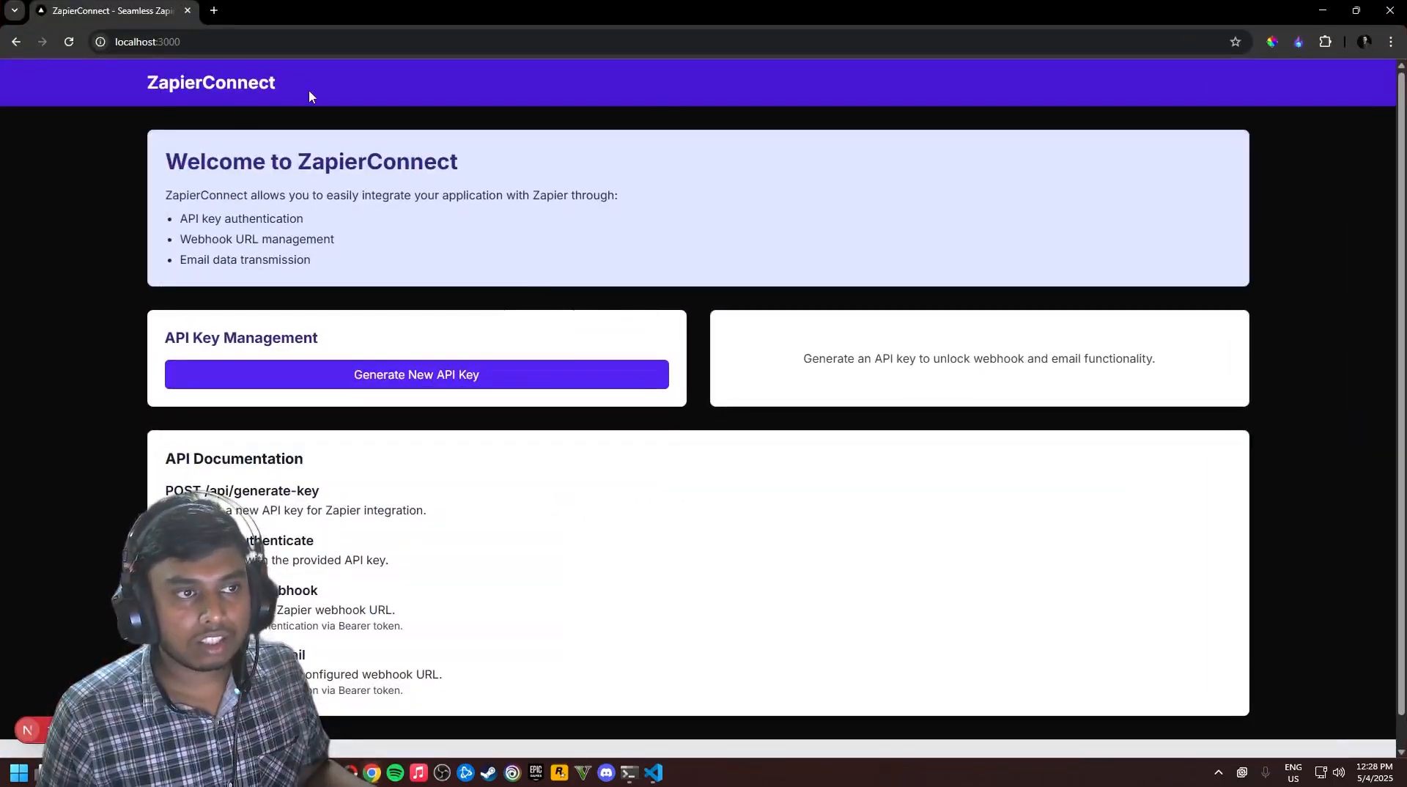
pyautogui.click(1323, 11)
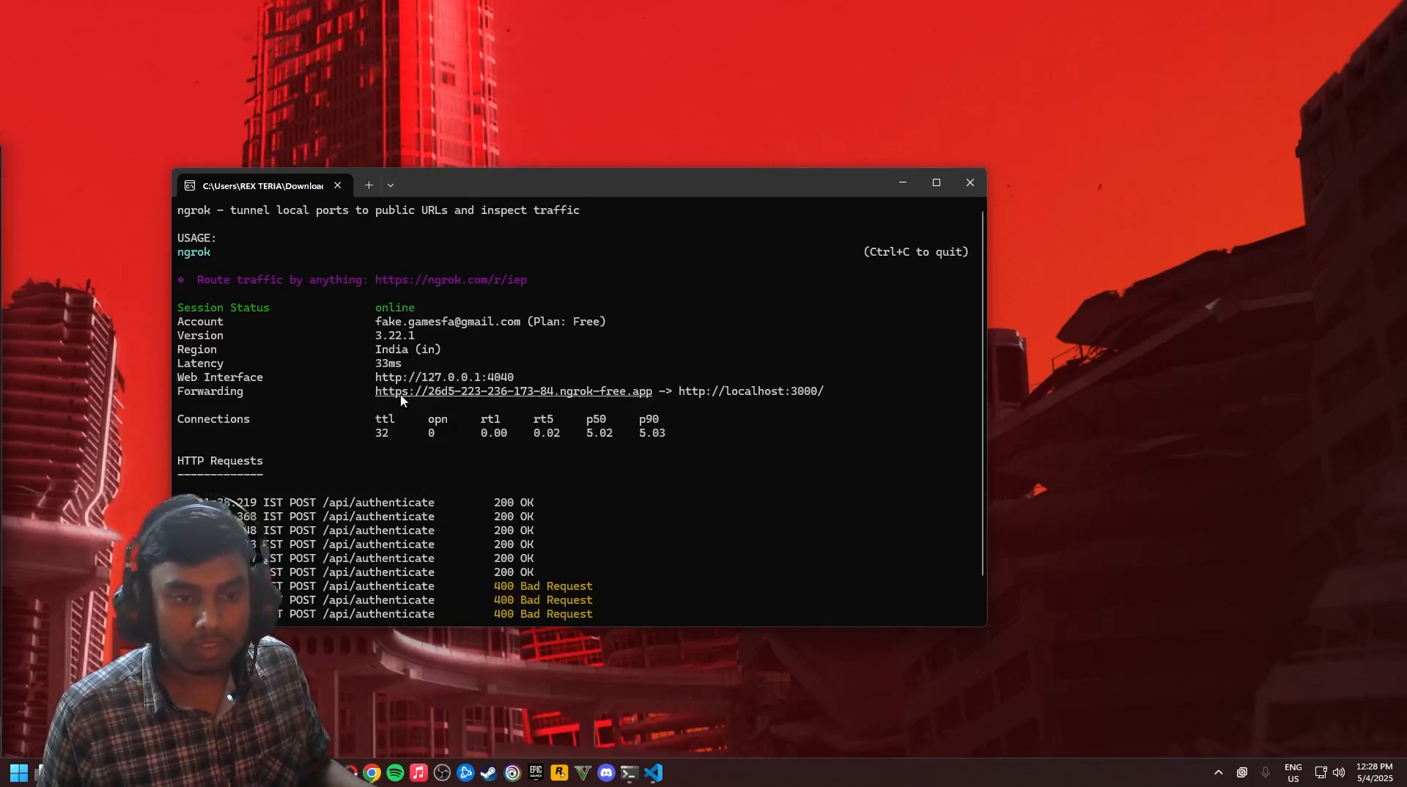
# Select the ngrok Forwarding URL in the terminal, then return to Chrome's My integrations page
pyautogui.moveTo(371, 393); pyautogui.dragTo(519, 398)
pyautogui.click(522, 402)
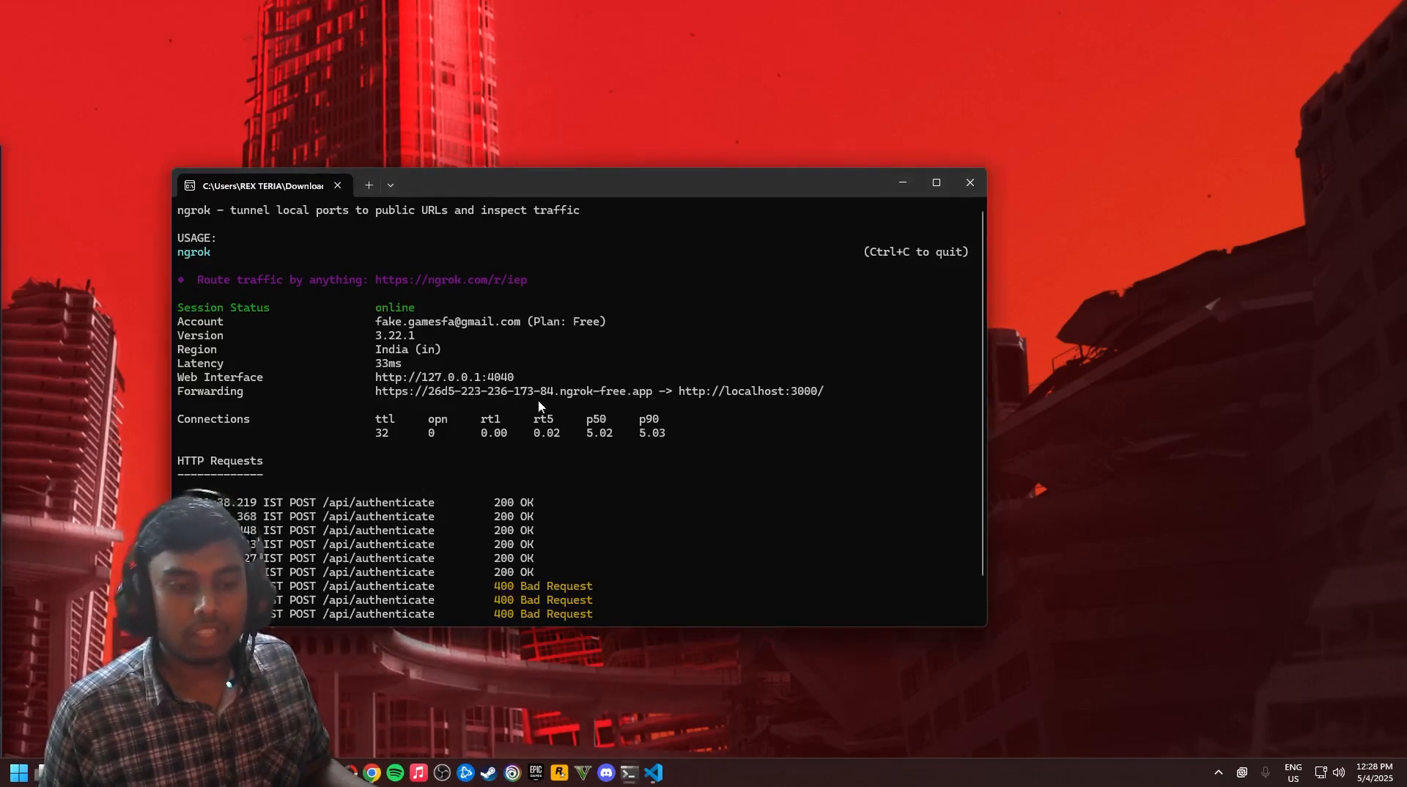
pyautogui.hotkey('alt', 'Tab')
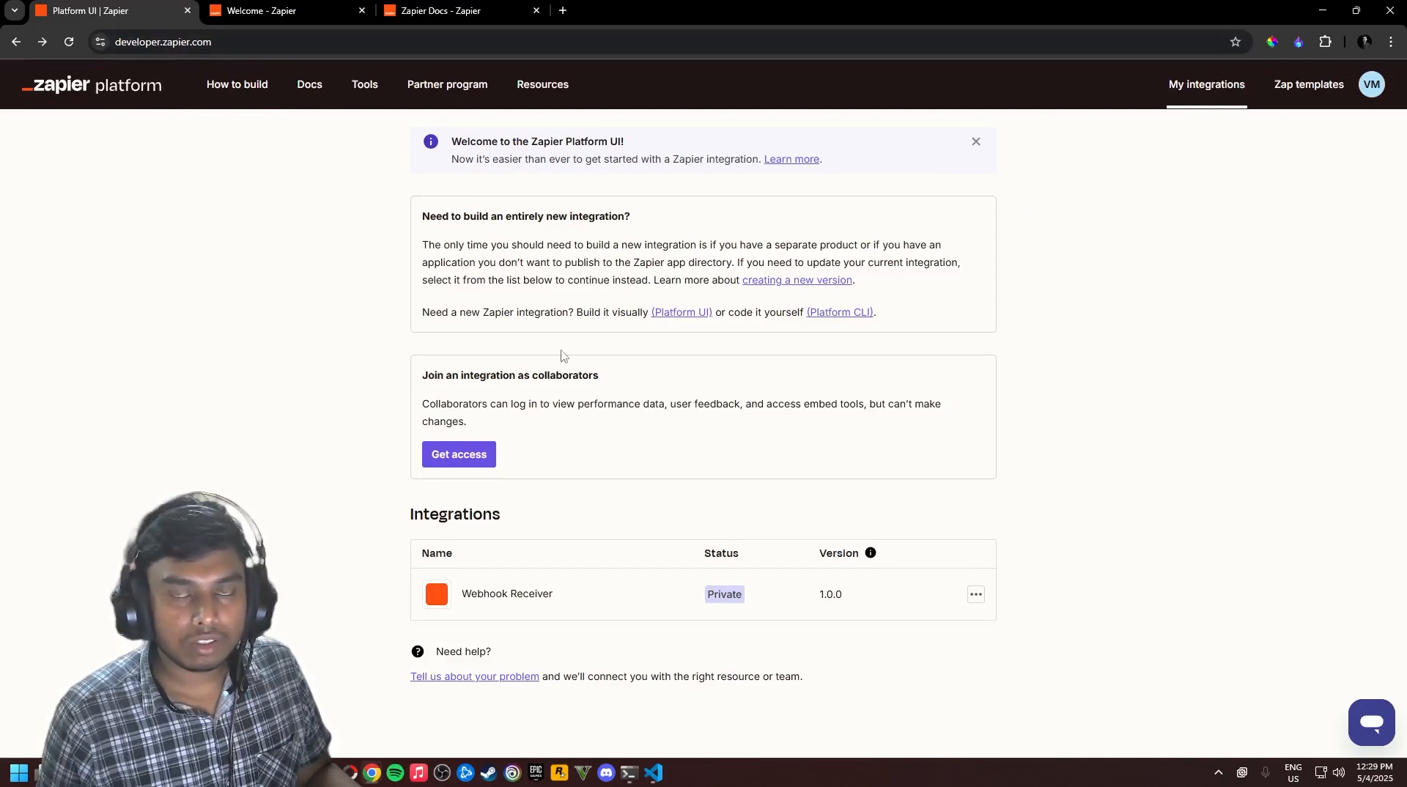
pyautogui.moveTo(547, 218); pyautogui.dragTo(619, 218)
pyautogui.click(504, 321)
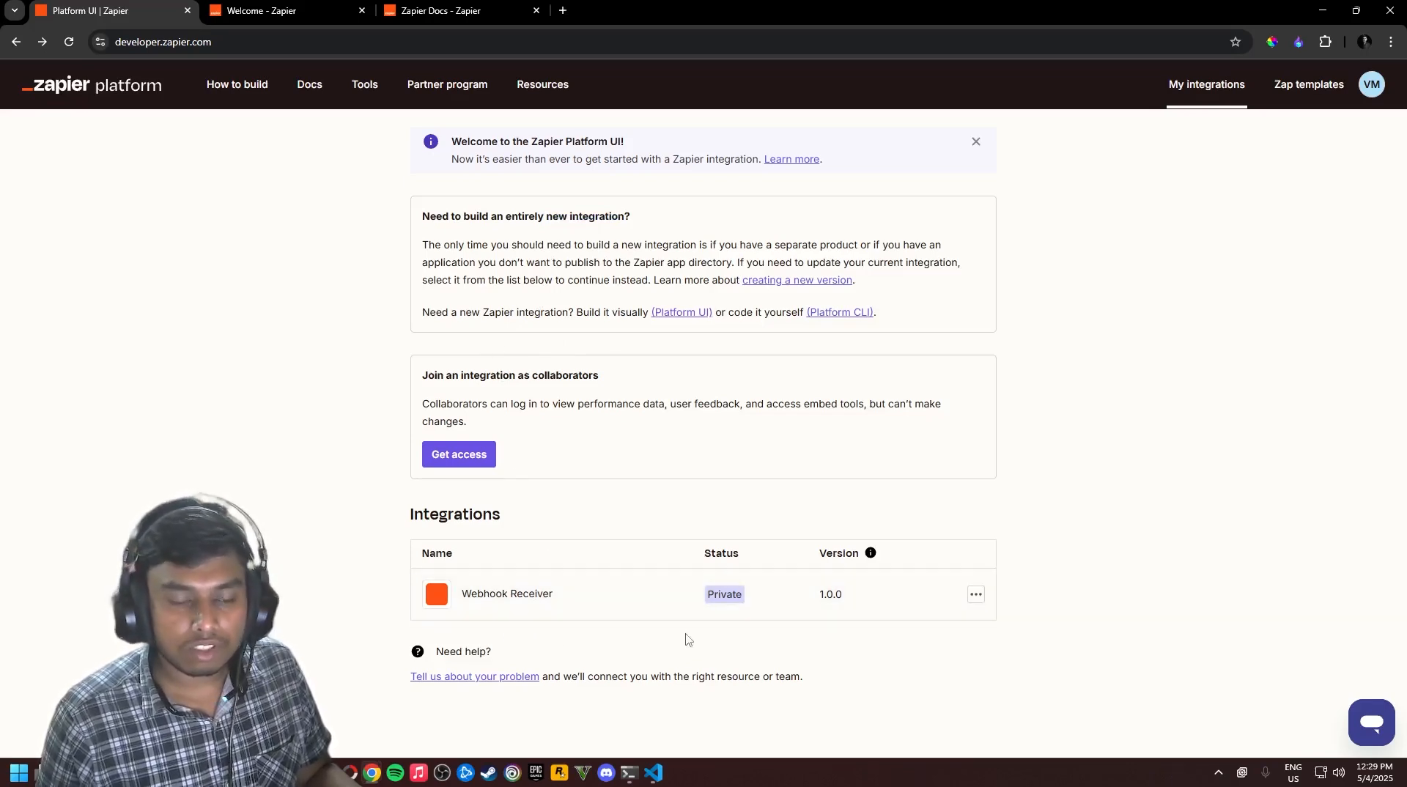
pyautogui.click(688, 317)
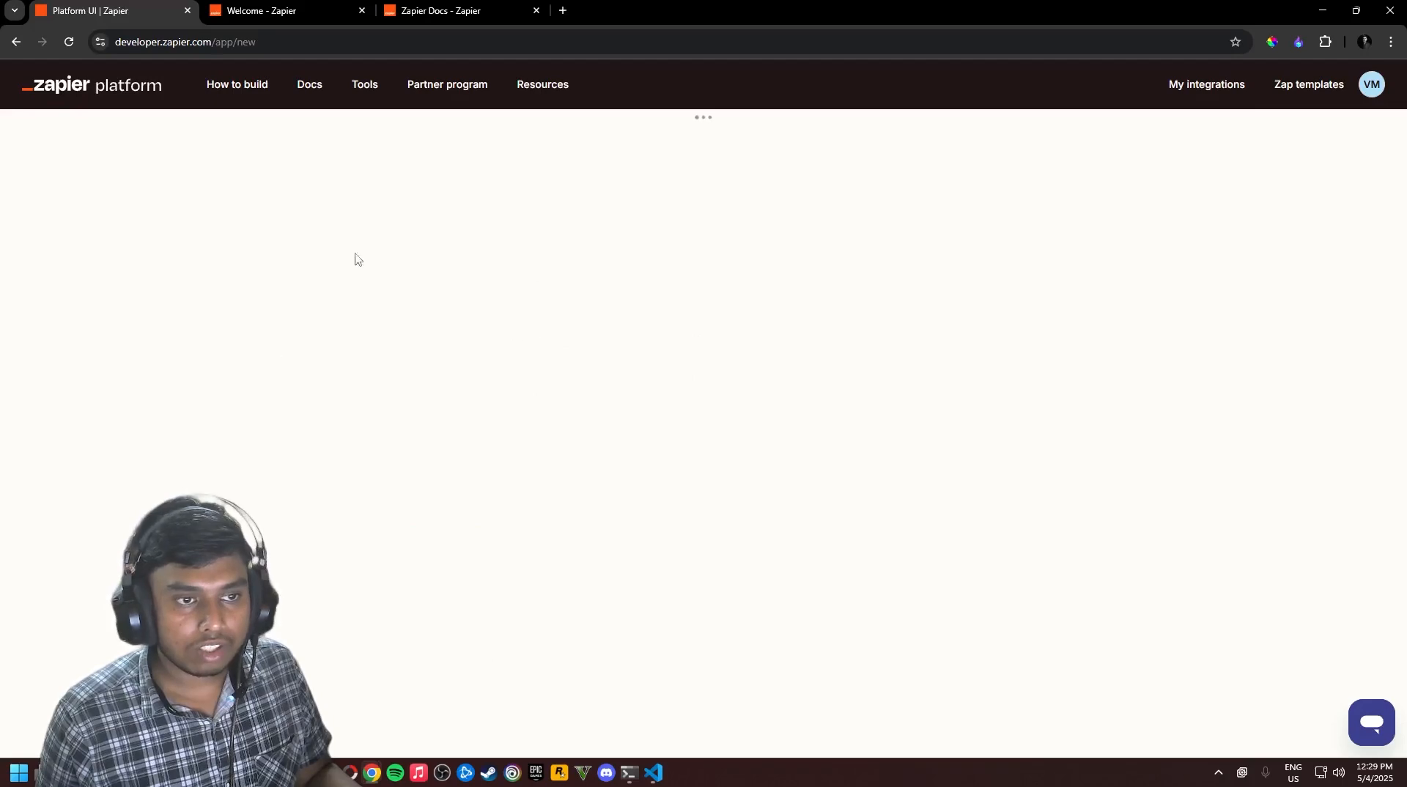
pyautogui.scroll(-5, 518, 552)
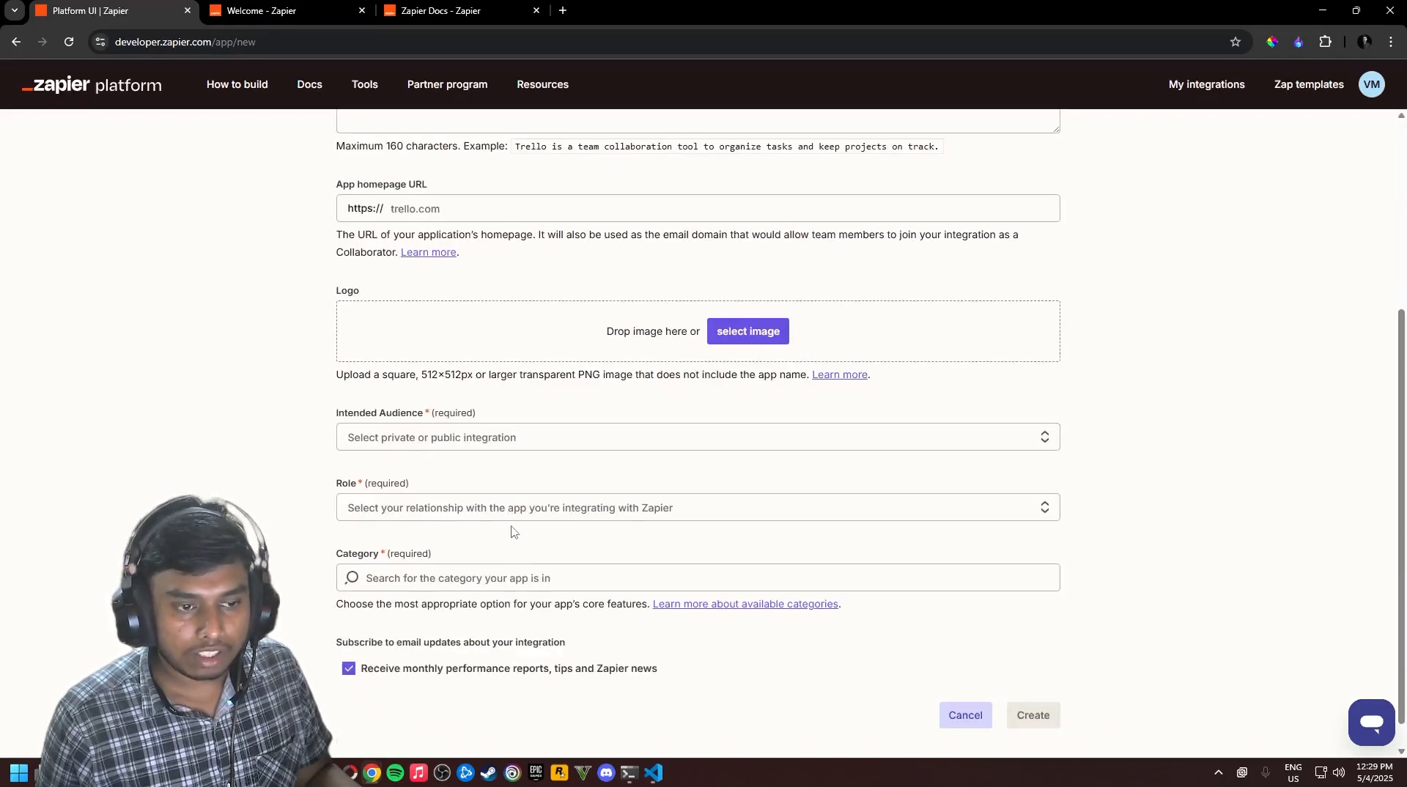
pyautogui.scroll(5, 513, 513)
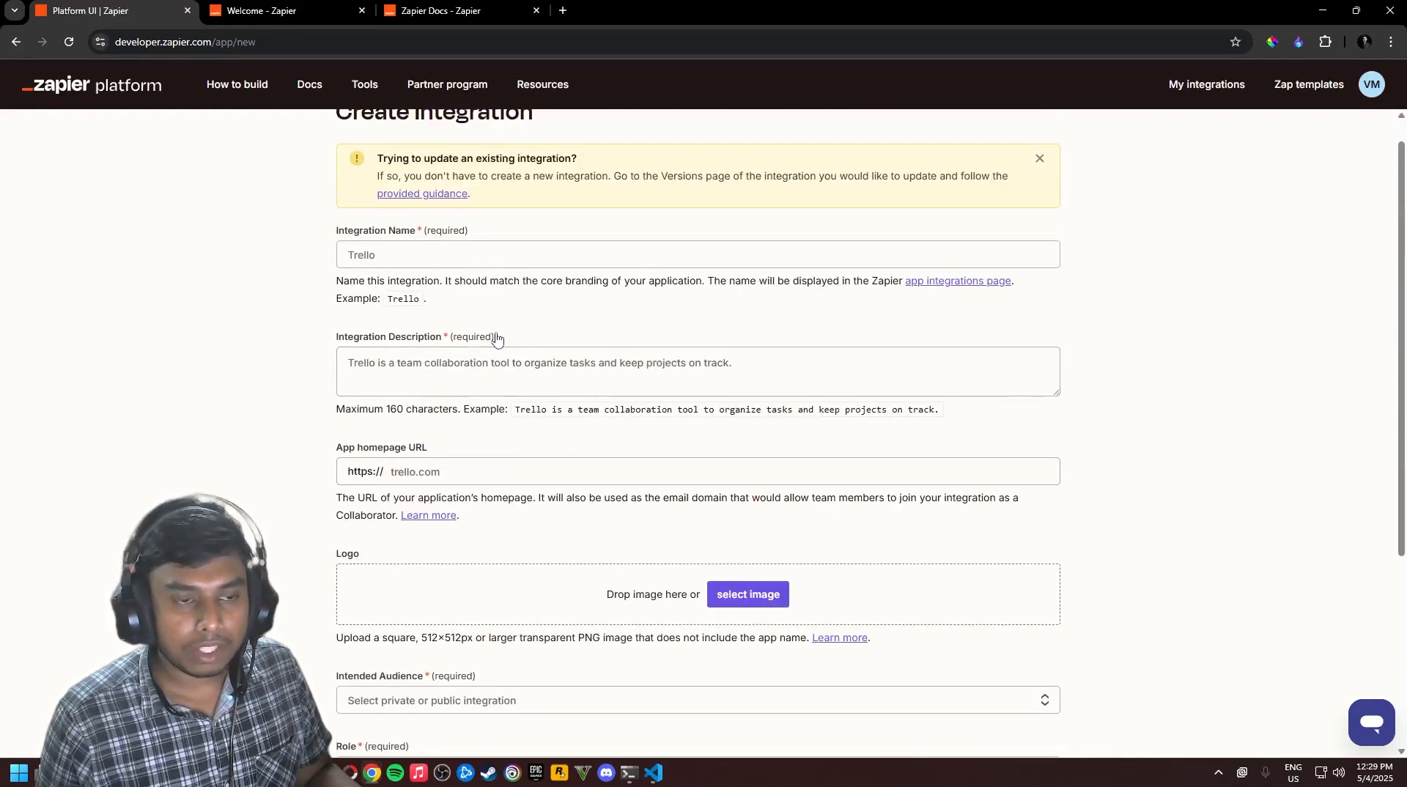
pyautogui.scroll(-4, 576, 433)
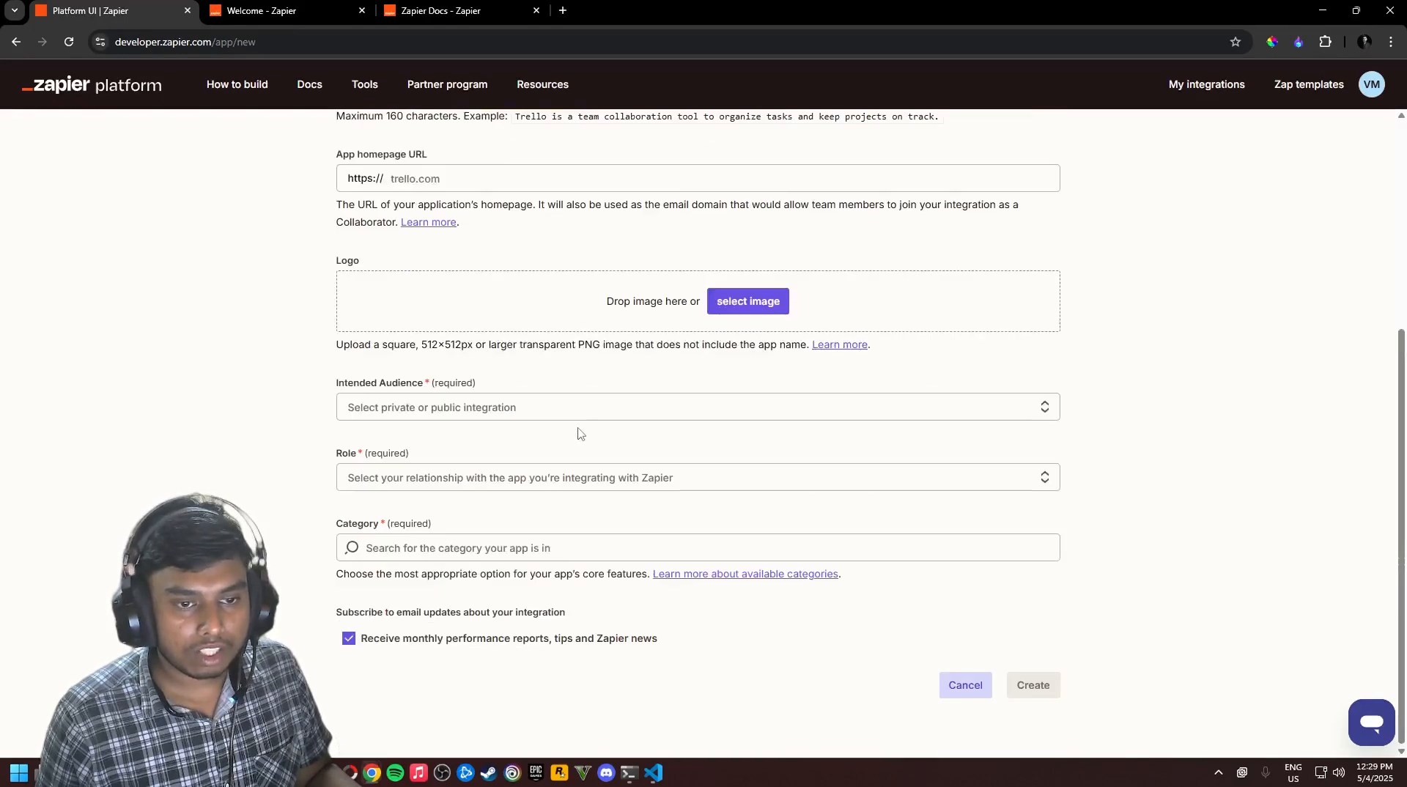
pyautogui.click(962, 683)
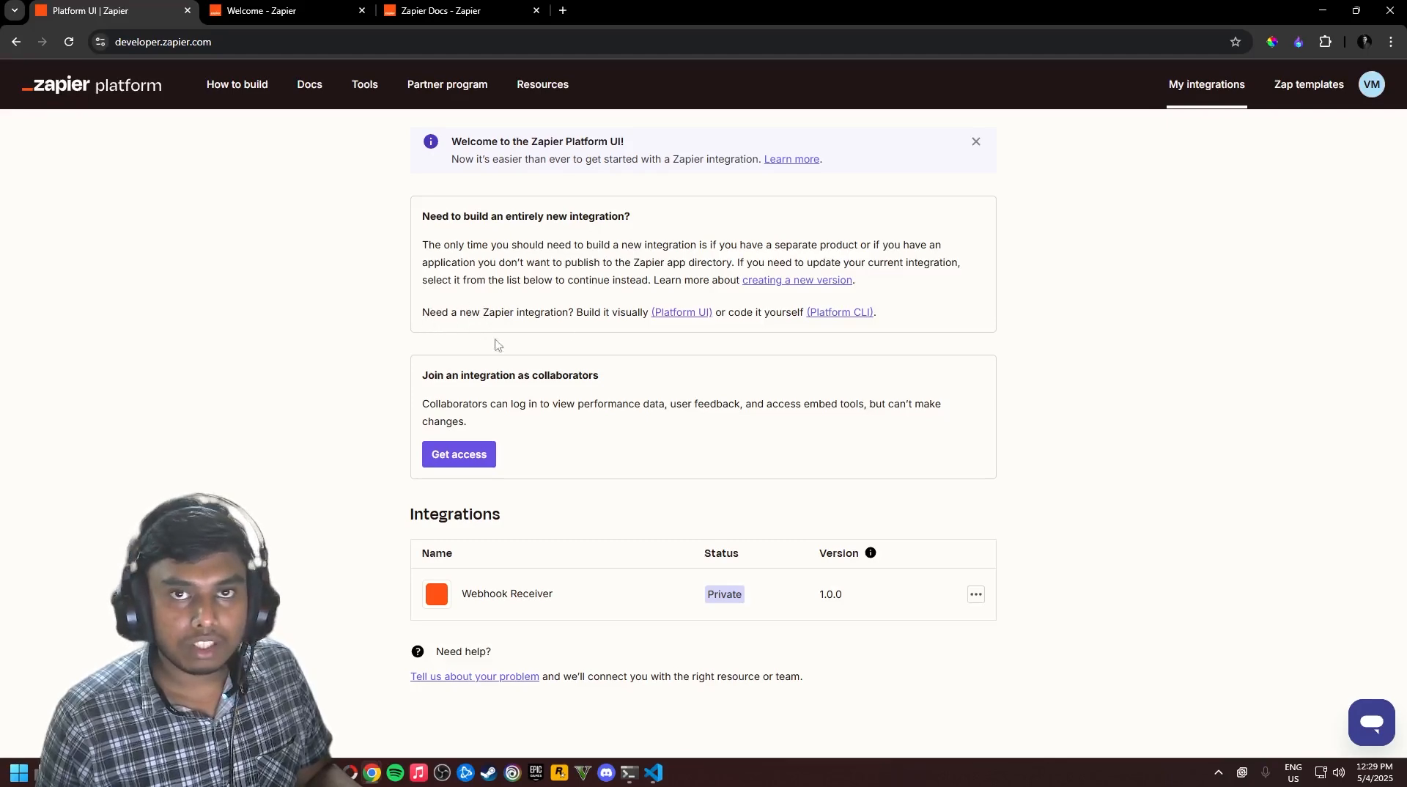
# Open the Webhook Receiver integration and review its name and description settings
pyautogui.click(895, 595)
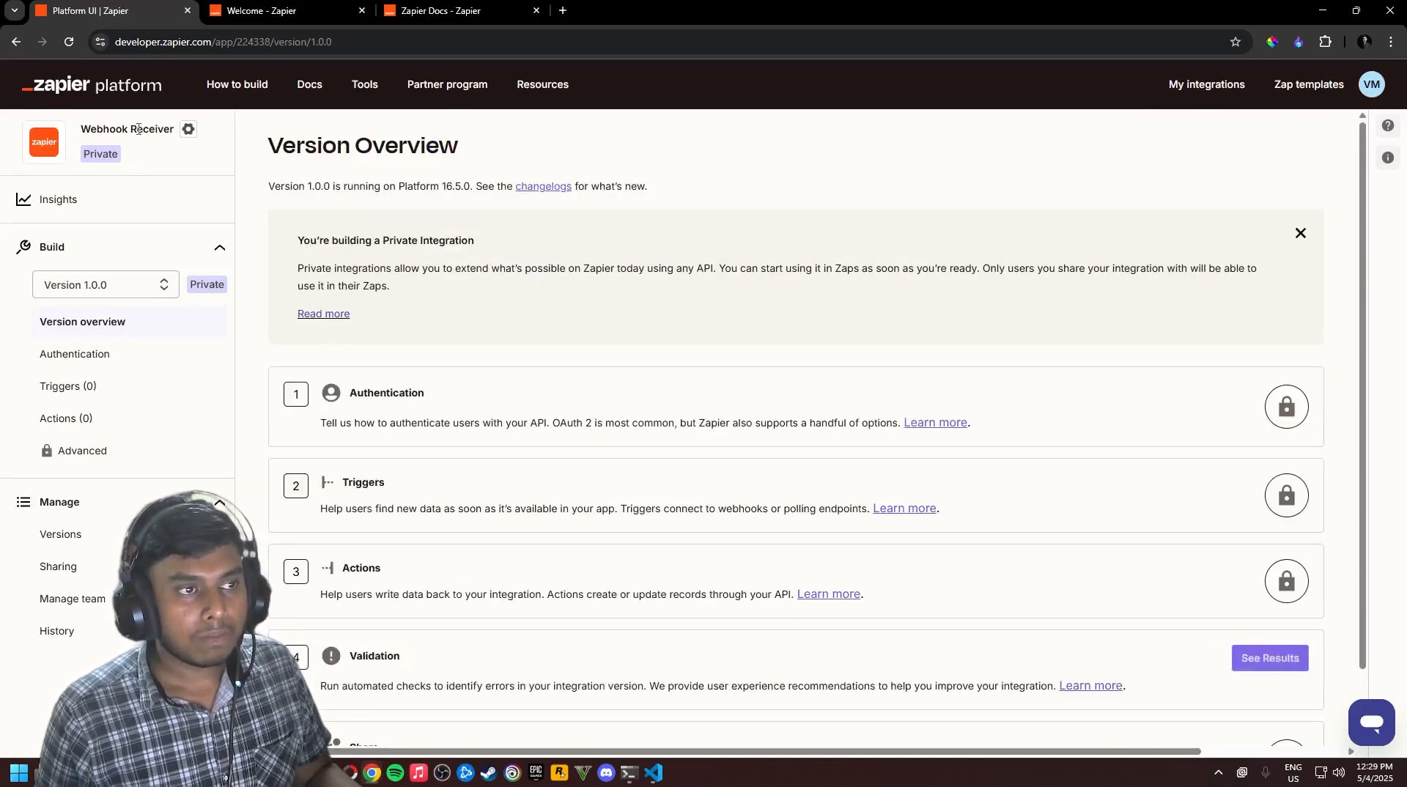
pyautogui.click(188, 130)
pyautogui.scroll(-1, 586, 315)
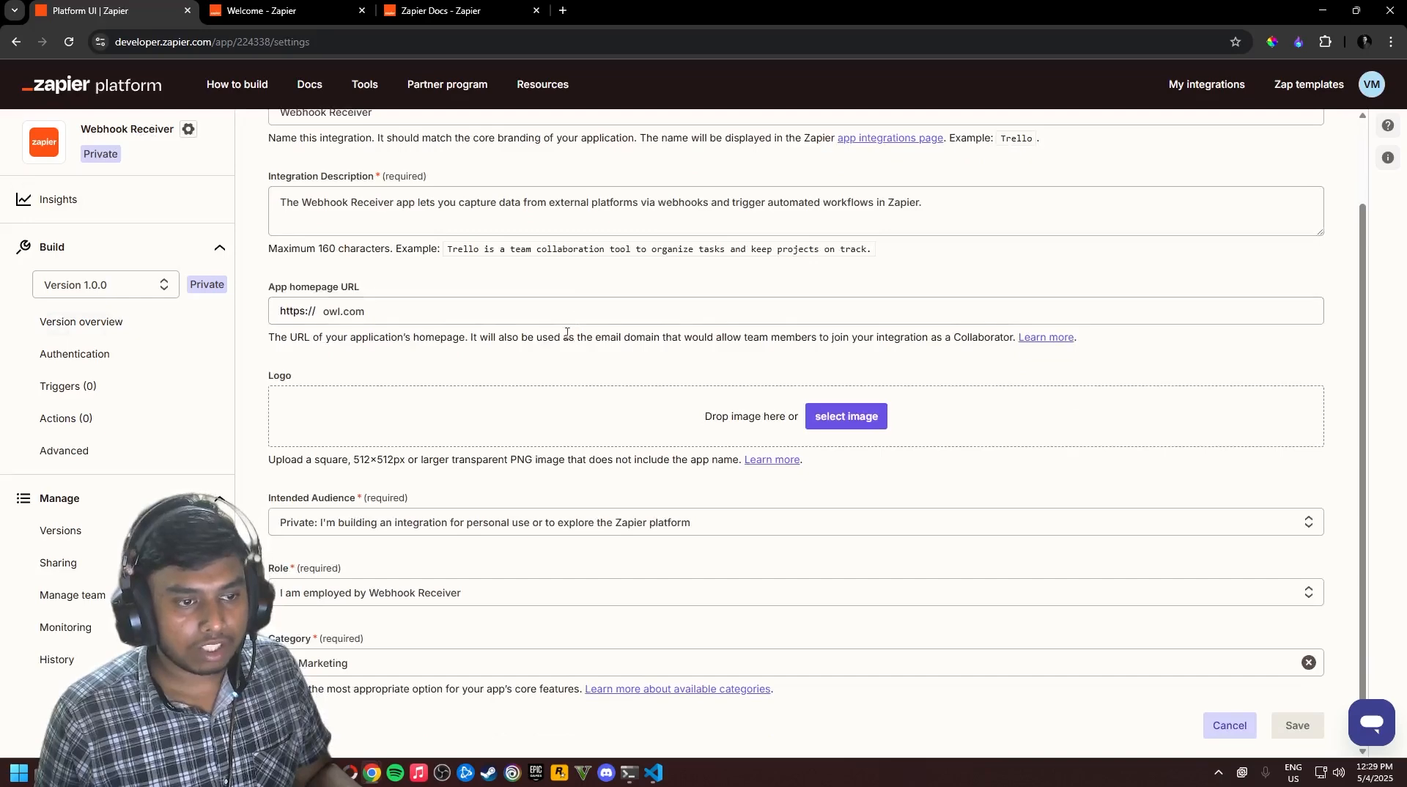
pyautogui.scroll(1, 567, 333)
pyautogui.tripleClick(402, 207)
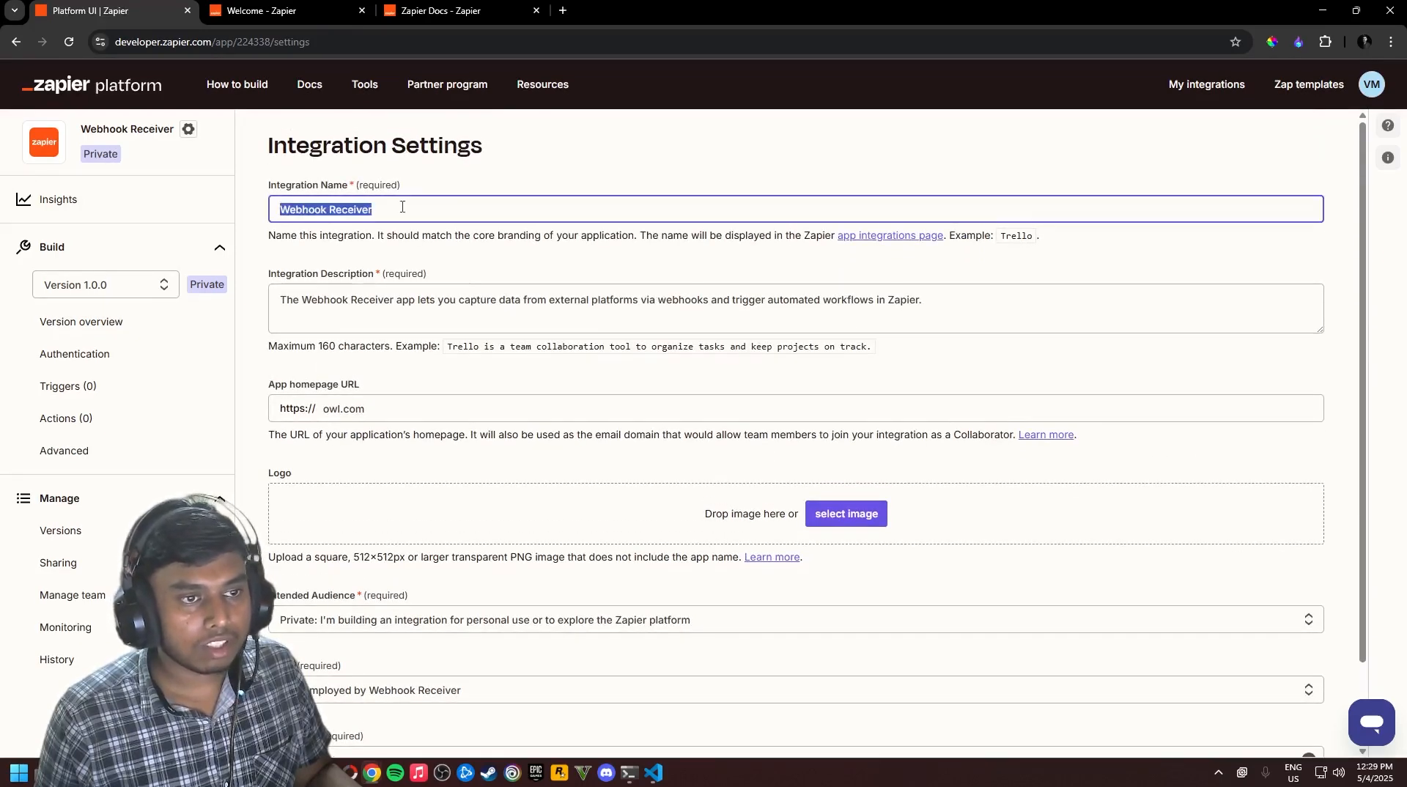
pyautogui.click(406, 209)
pyautogui.click(317, 302)
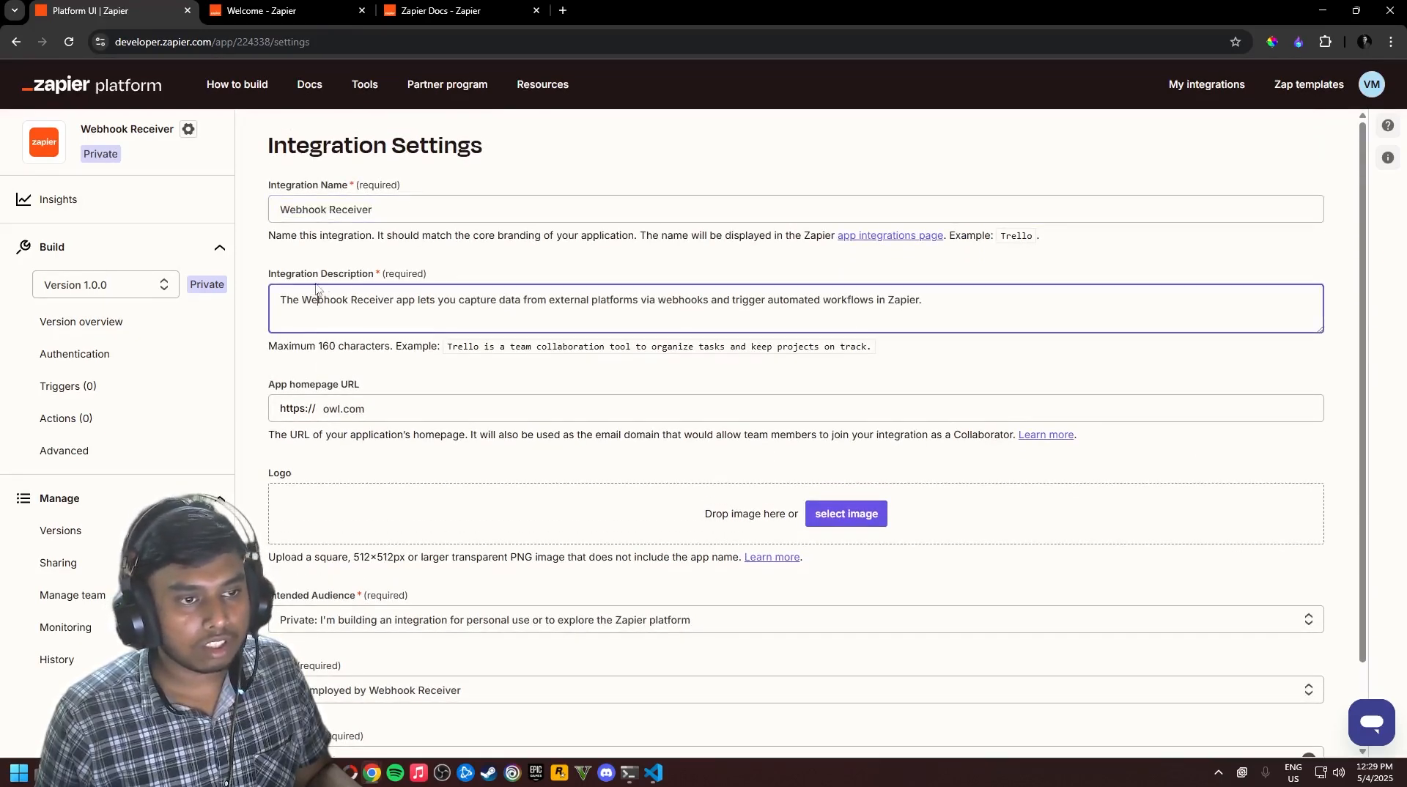
pyautogui.scroll(-1, 555, 398)
pyautogui.press('Tab')
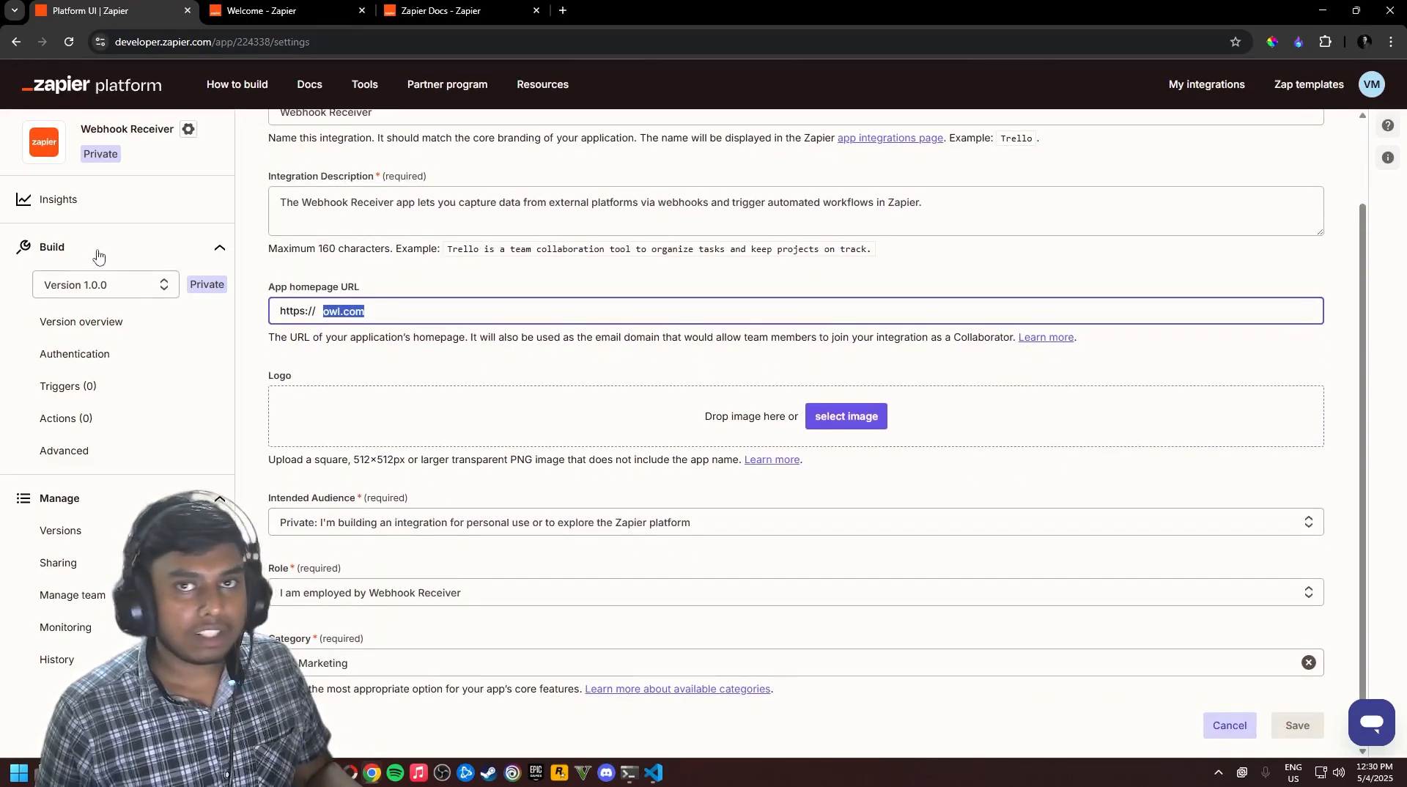
# Return to the version 1.0.0 overview and read through its sections
pyautogui.click(96, 322)
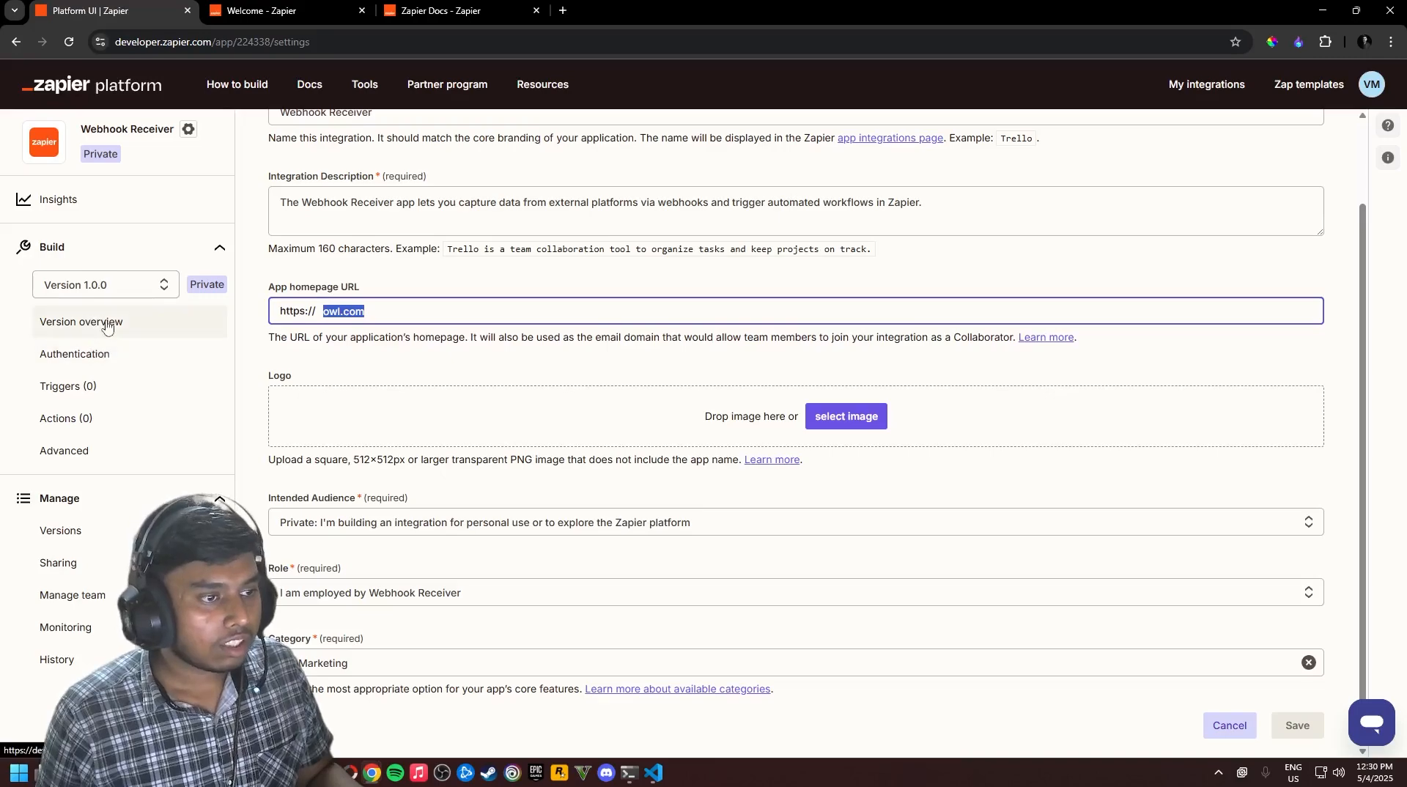
pyautogui.scroll(-1, 600, 443)
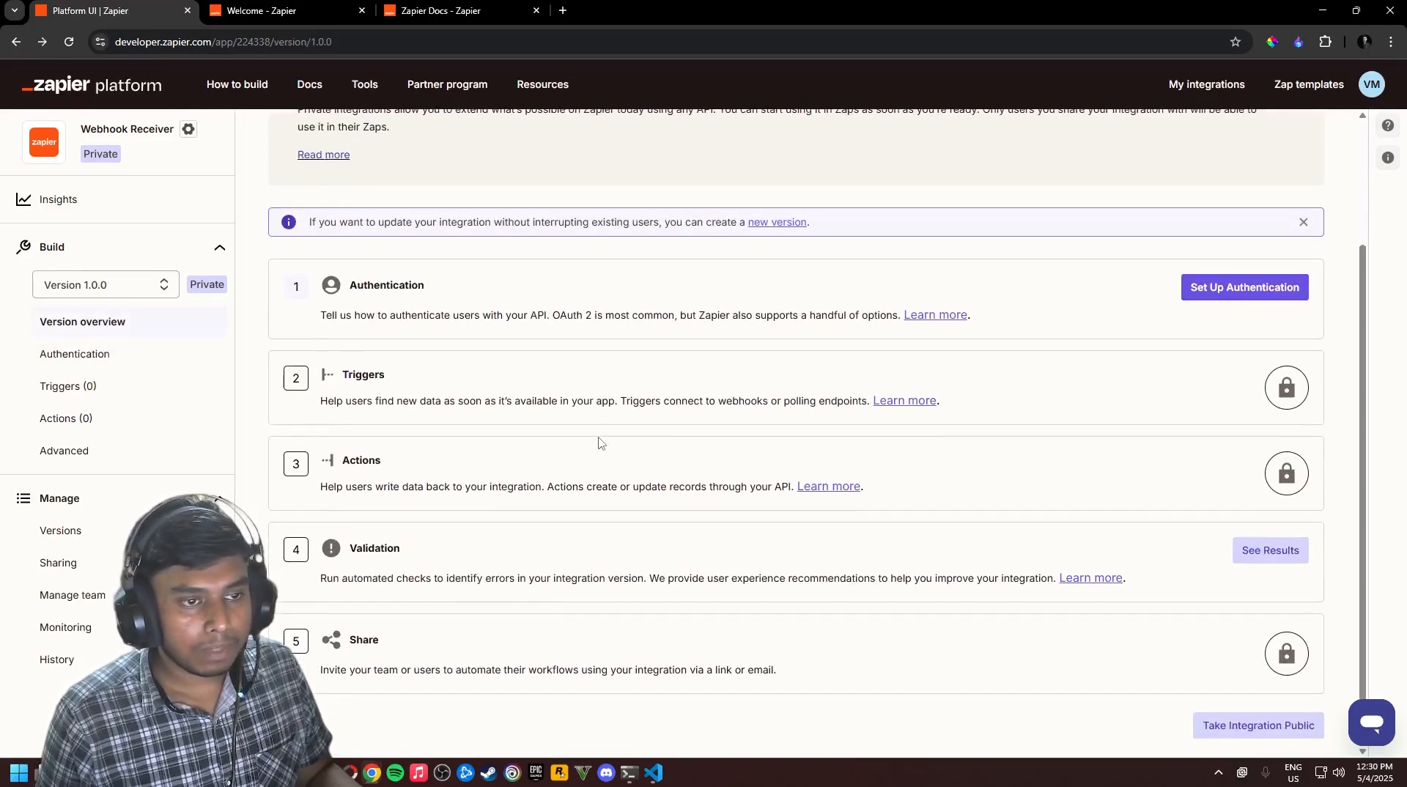
pyautogui.scroll(2, 599, 442)
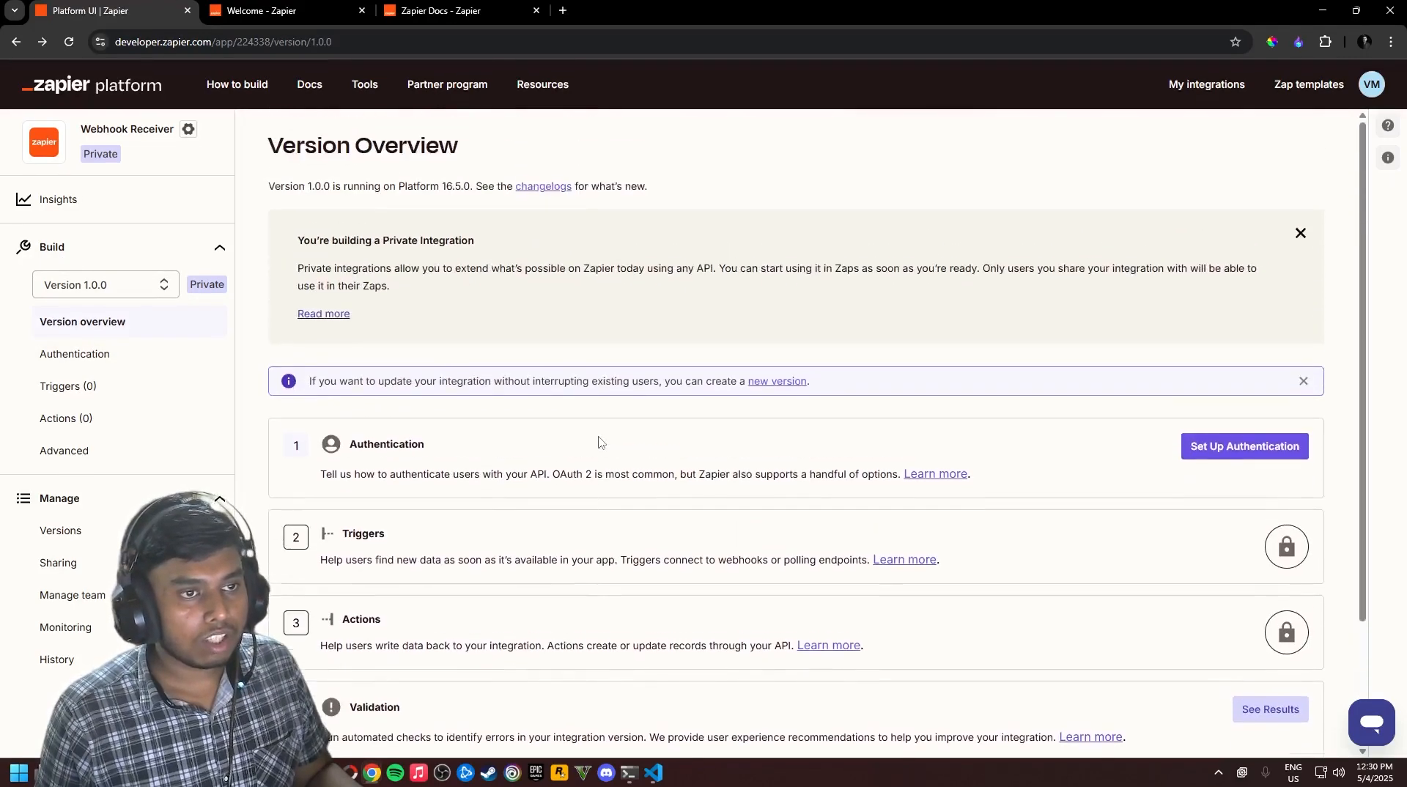
pyautogui.scroll(-2, 600, 442)
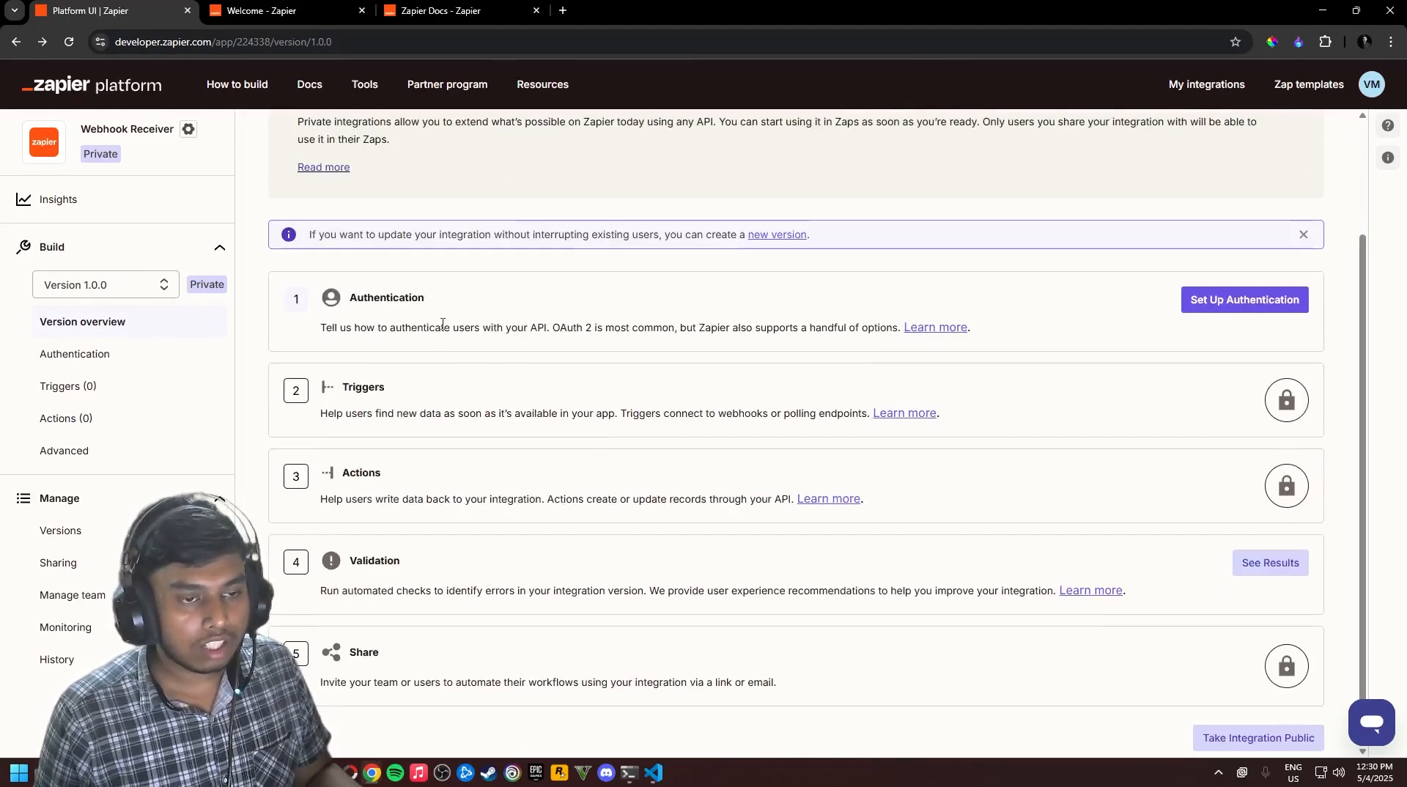
pyautogui.moveTo(351, 299); pyautogui.dragTo(460, 294)
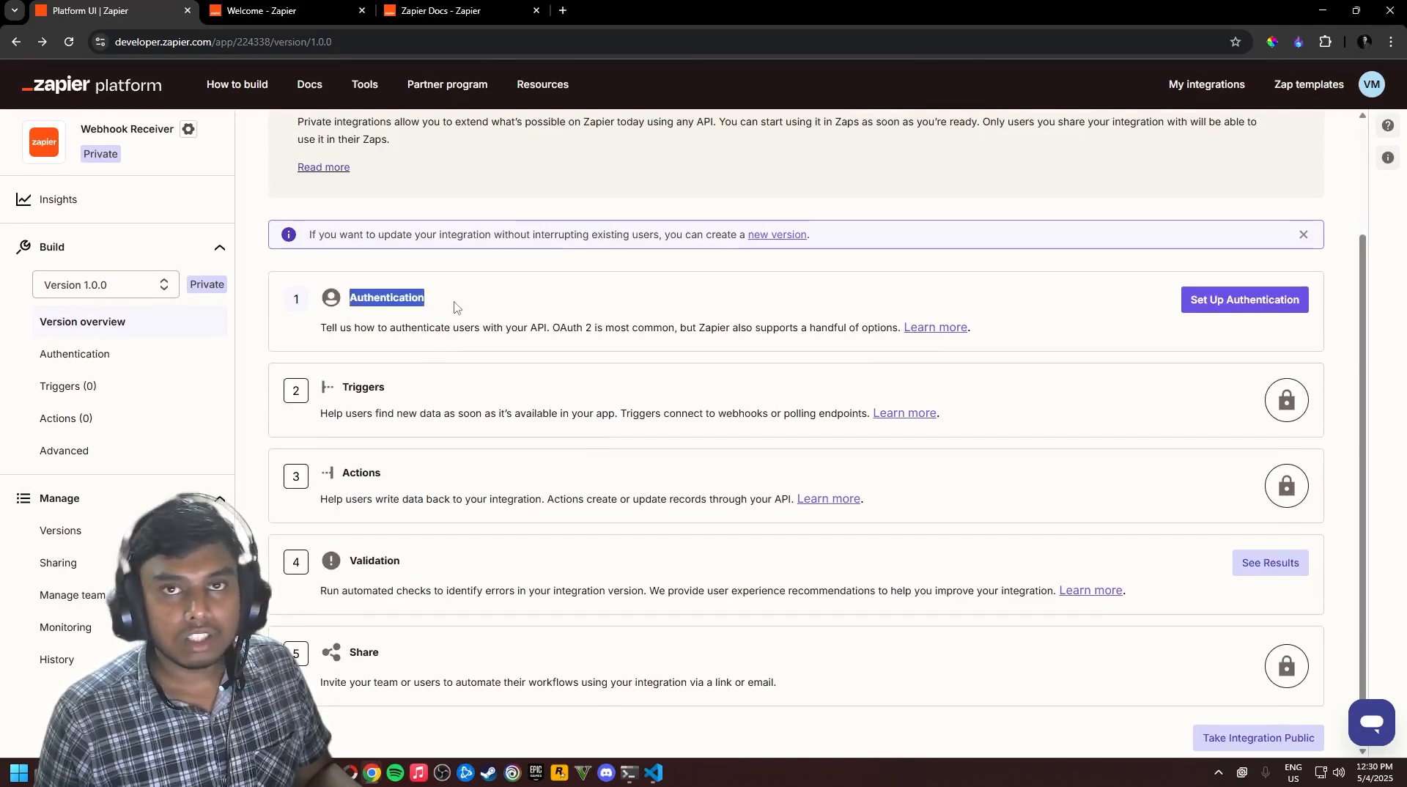
pyautogui.scroll(-1, 411, 337)
pyautogui.click(375, 375)
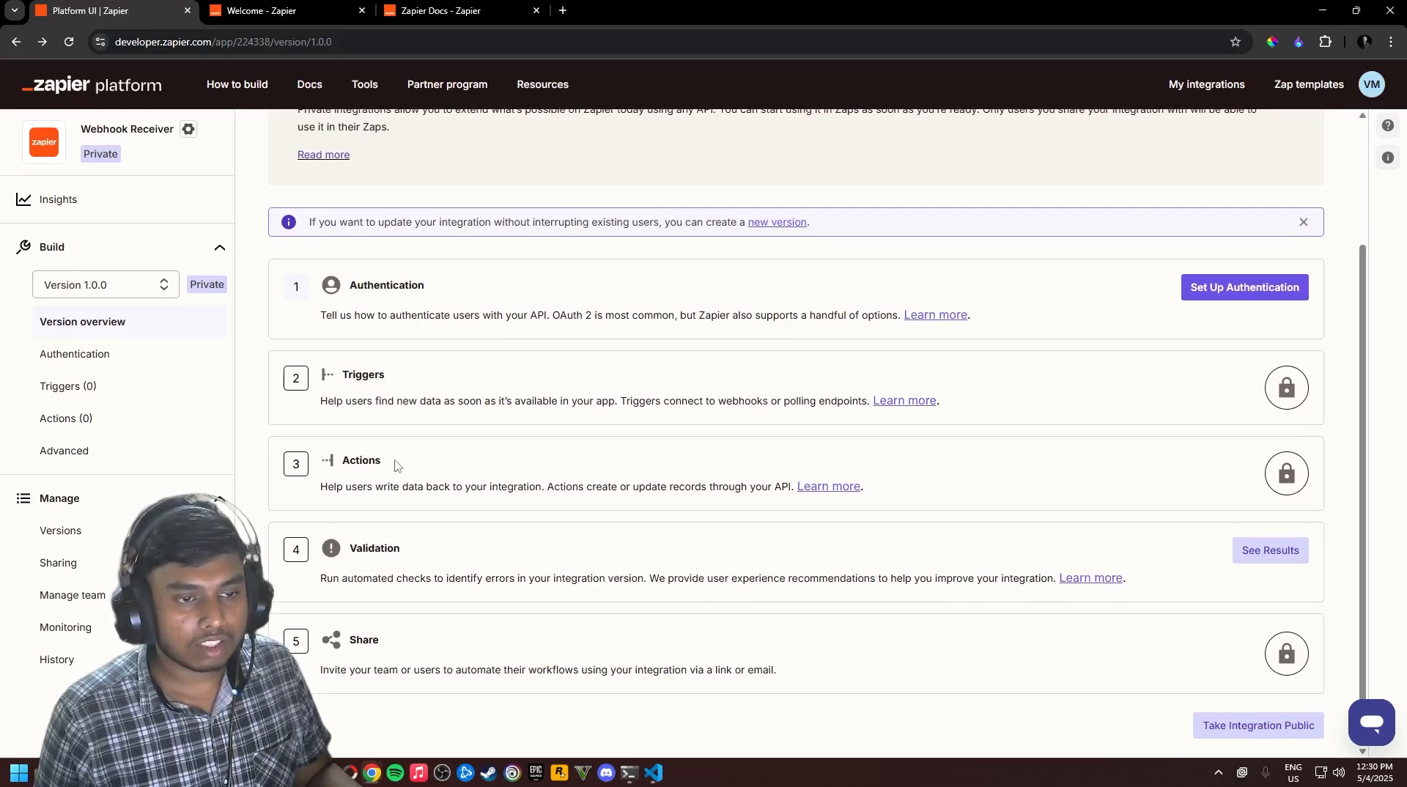
pyautogui.moveTo(396, 466); pyautogui.dragTo(369, 466)
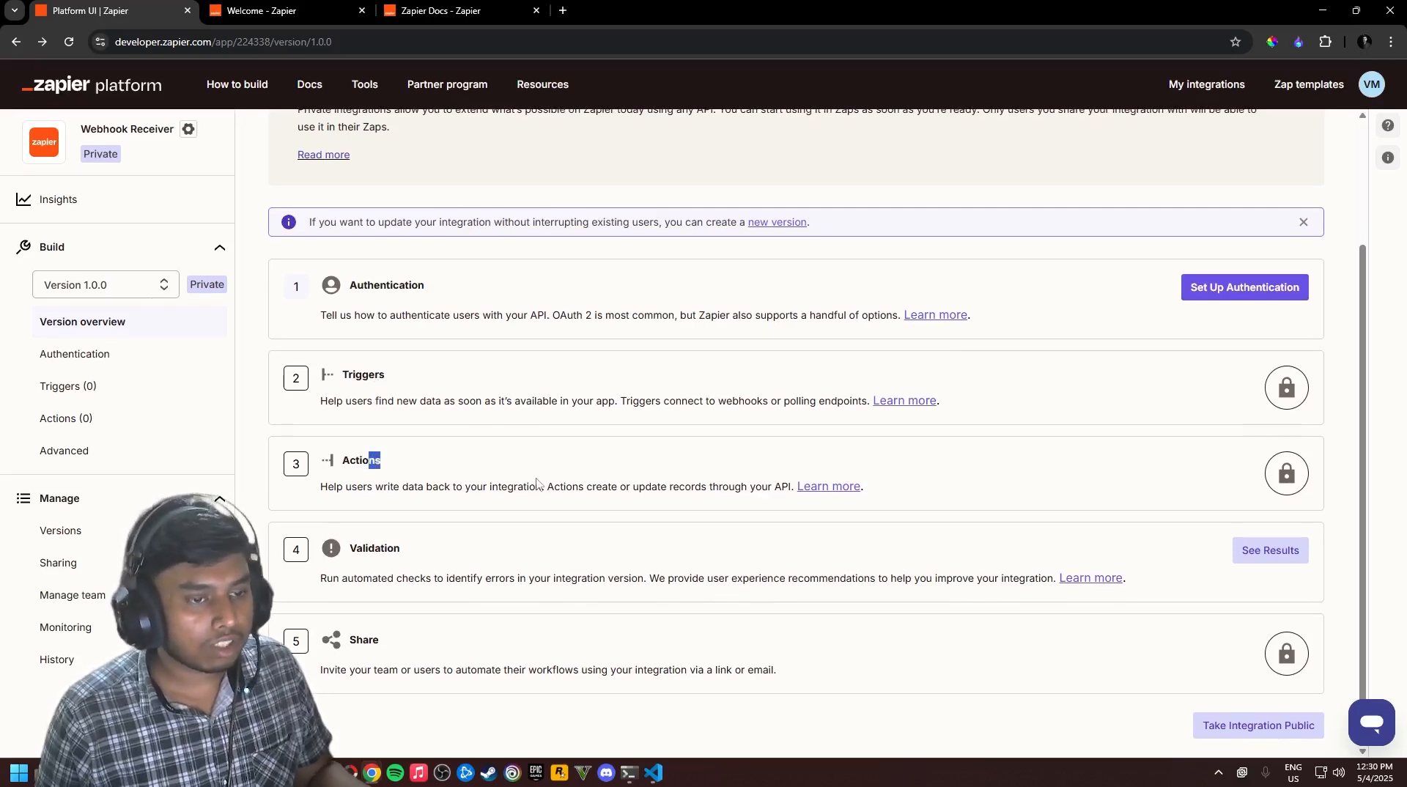
pyautogui.click(485, 343)
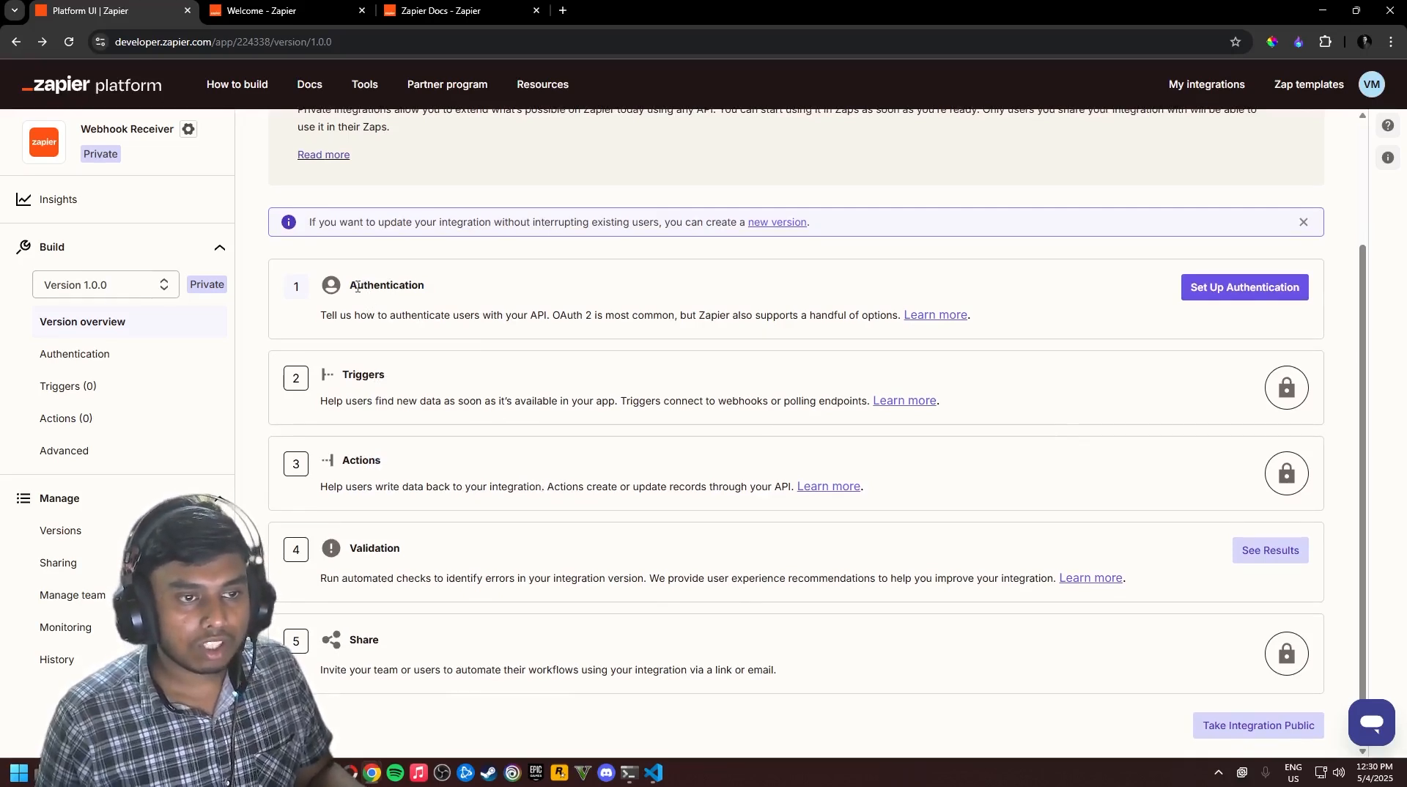
pyautogui.moveTo(358, 287); pyautogui.dragTo(386, 286)
pyautogui.click(434, 293)
pyautogui.scroll(3, 440, 440)
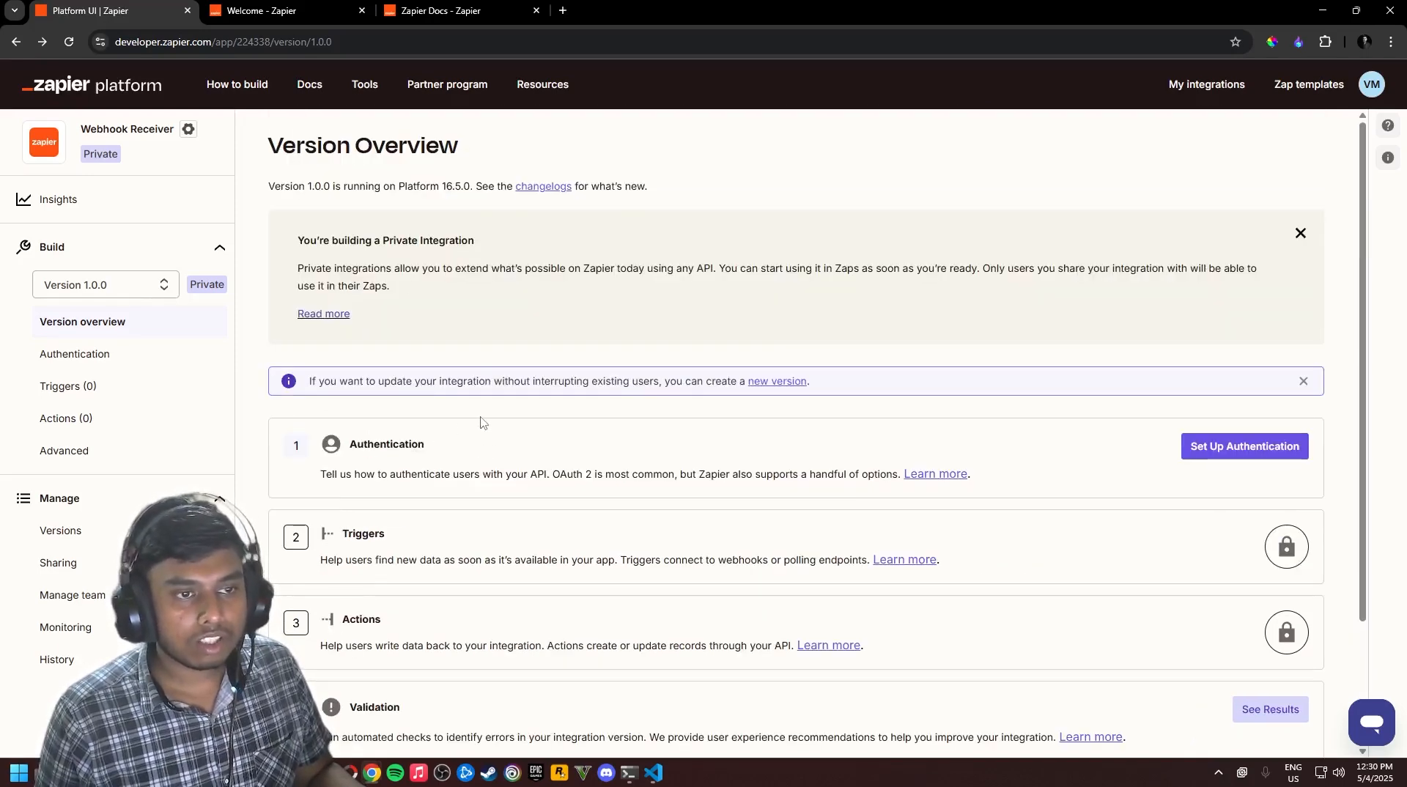
pyautogui.scroll(-1, 482, 423)
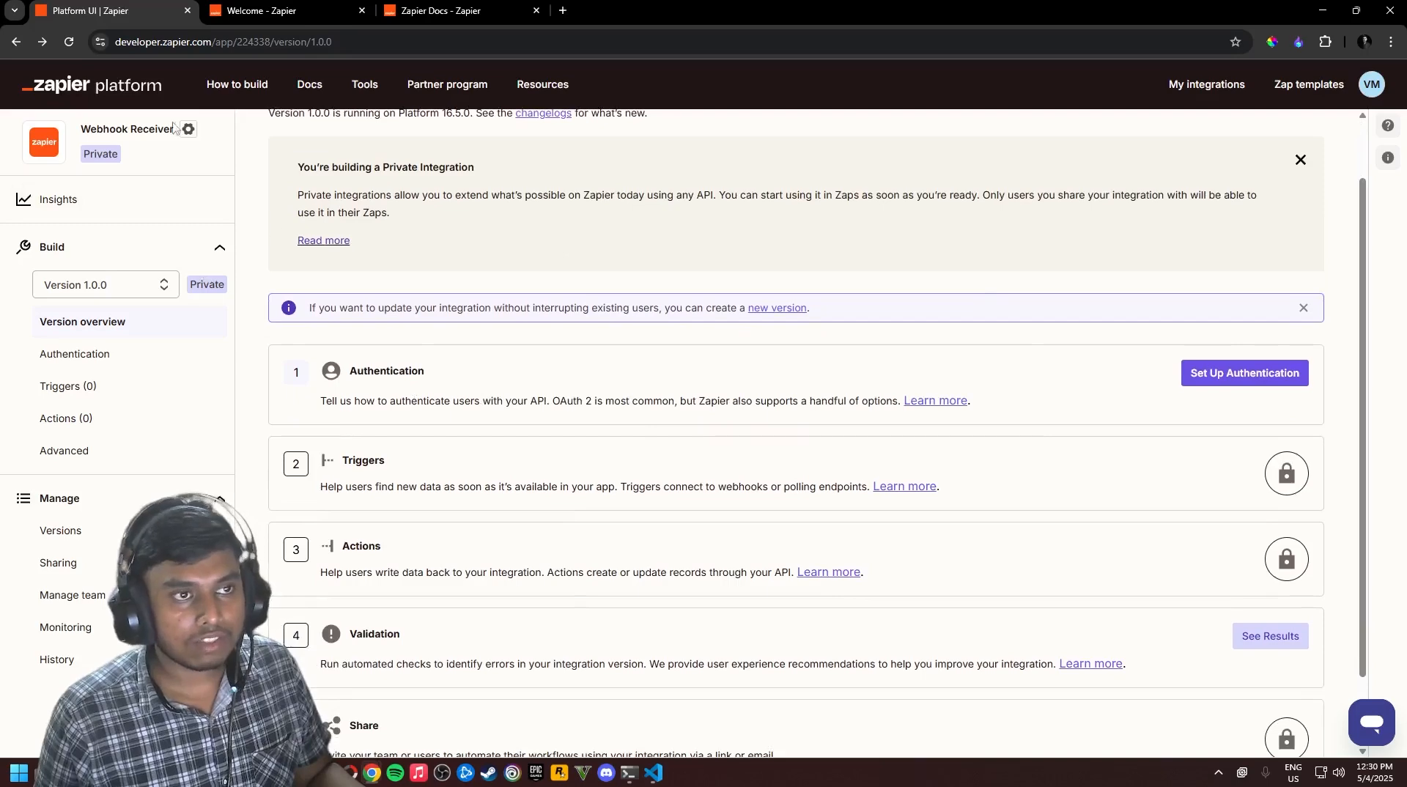
# Glance at the Zapier docs welcome page, then come back to the version overview
pyautogui.click(290, 11)
pyautogui.moveTo(262, 391); pyautogui.dragTo(234, 395)
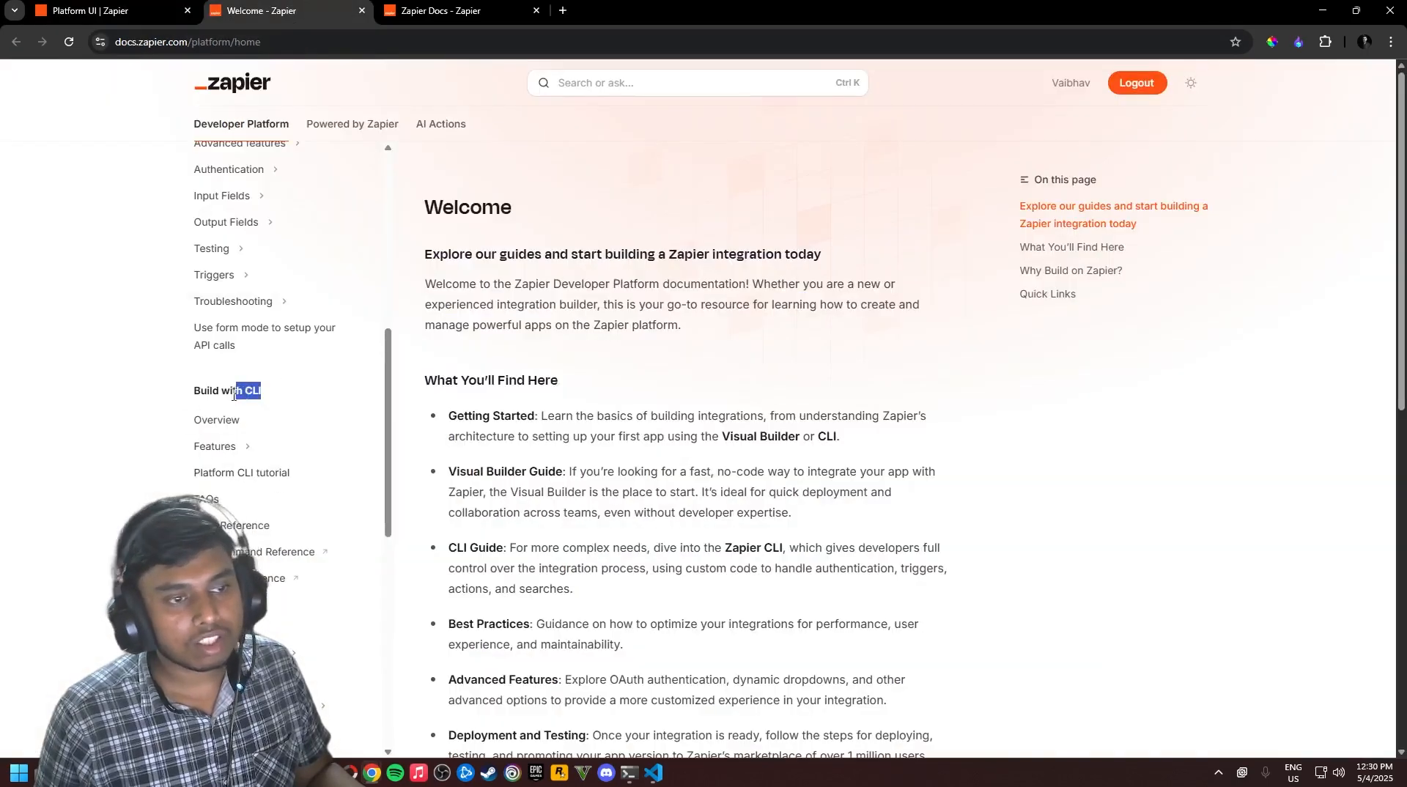
pyautogui.click(234, 395)
pyautogui.scroll(-1, 298, 449)
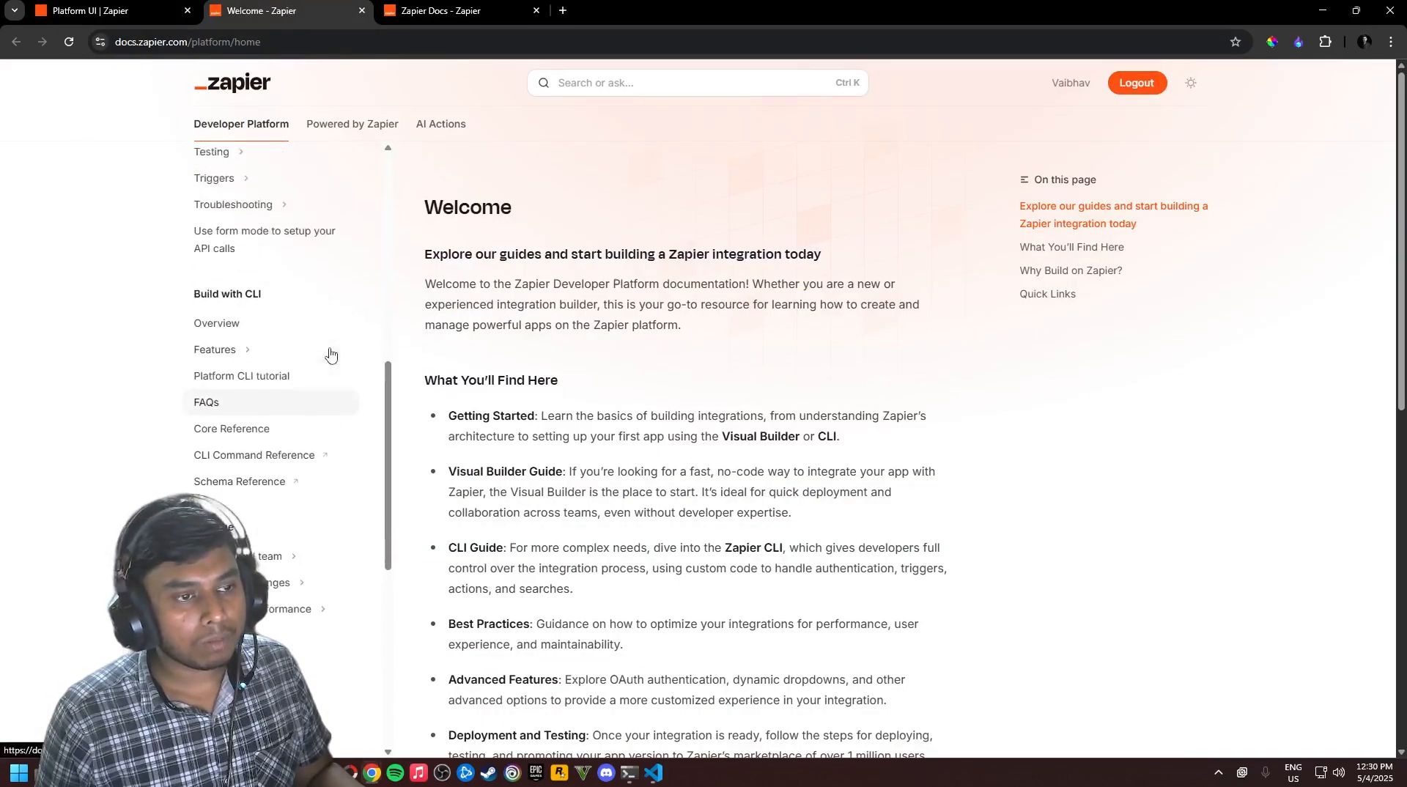
pyautogui.click(126, 14)
pyautogui.scroll(-1, 505, 431)
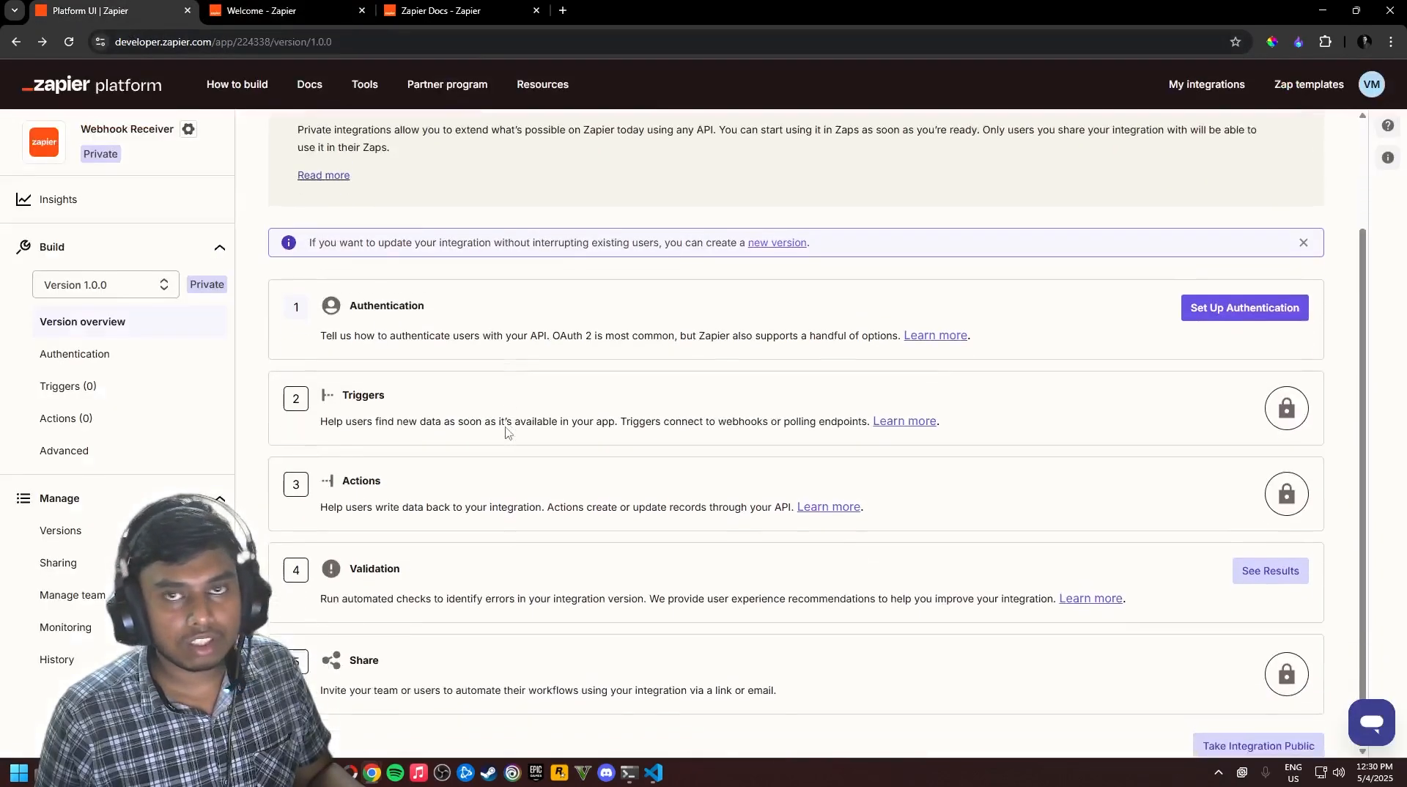
pyautogui.scroll(2, 513, 447)
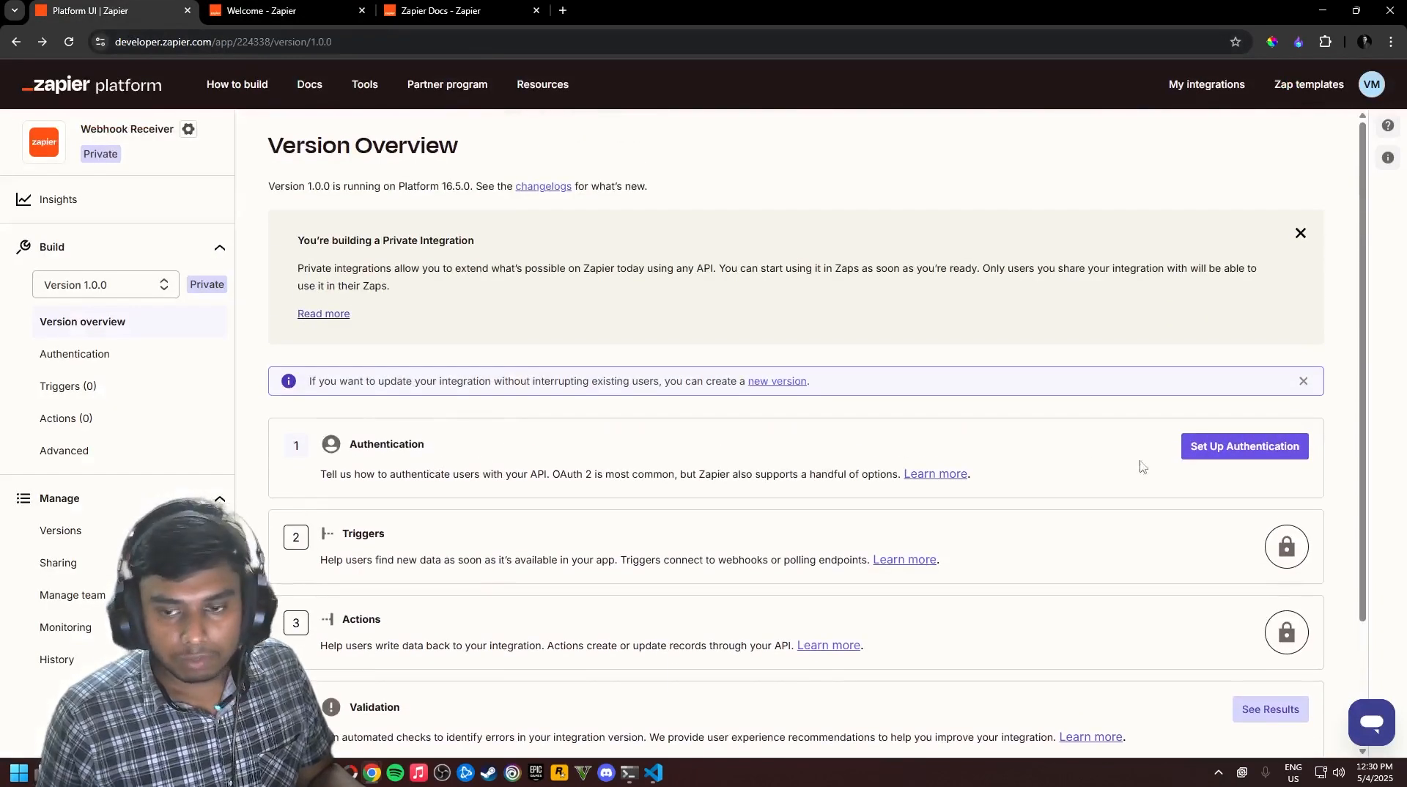
# Choose API Key as the Webhook Receiver's authentication type and save it
pyautogui.click(1208, 450)
pyautogui.scroll(-1, 469, 378)
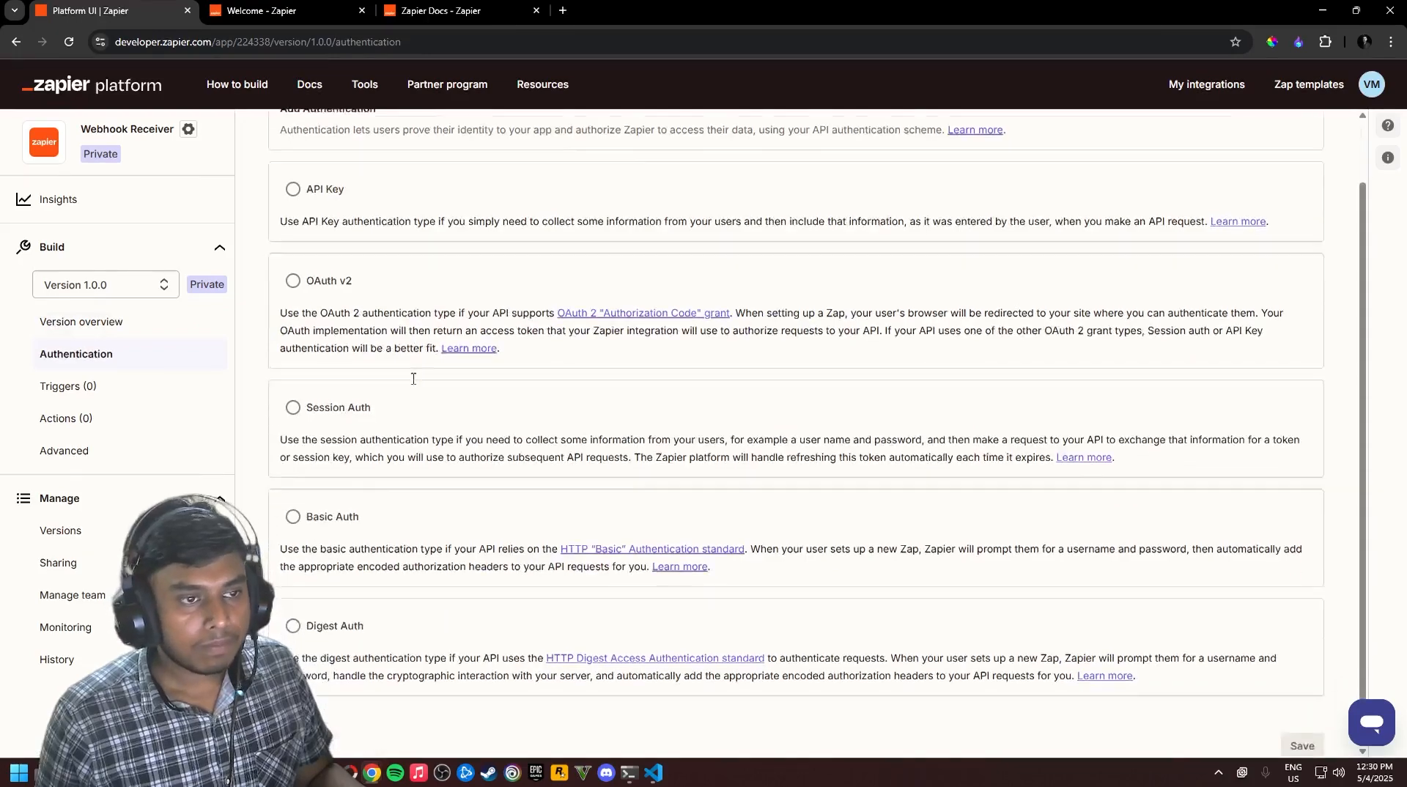
pyautogui.scroll(1, 440, 381)
pyautogui.scroll(-1, 415, 384)
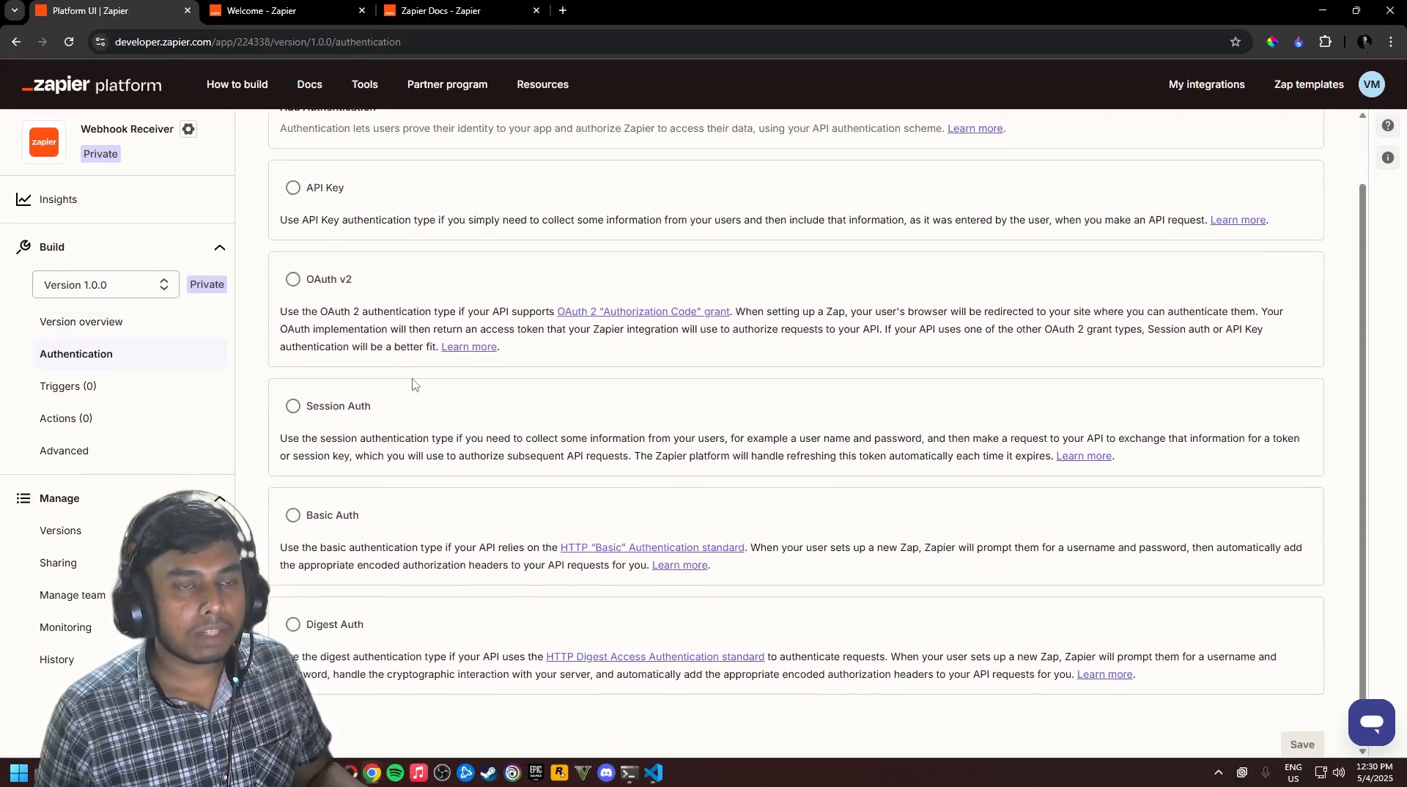
pyautogui.scroll(1, 419, 360)
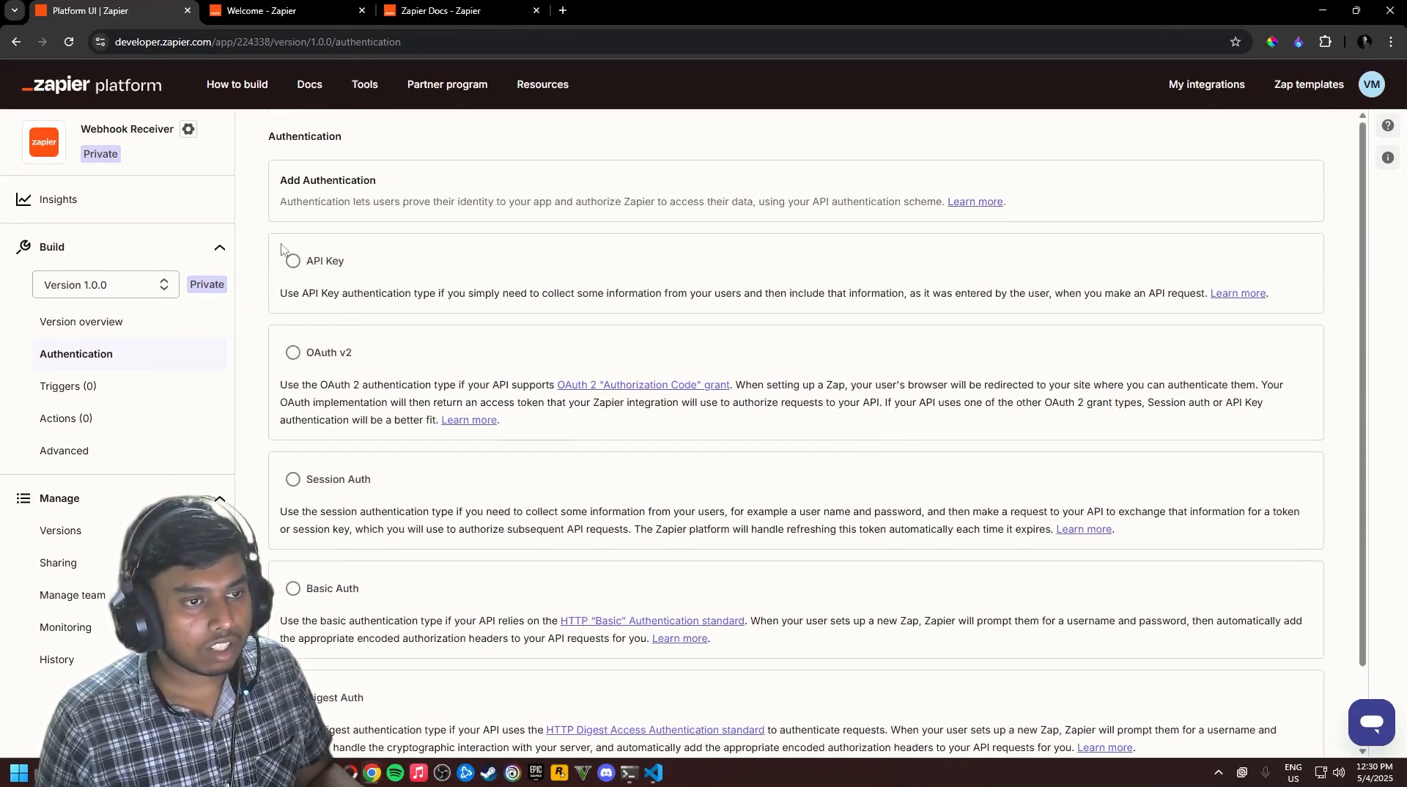
pyautogui.scroll(-1, 329, 476)
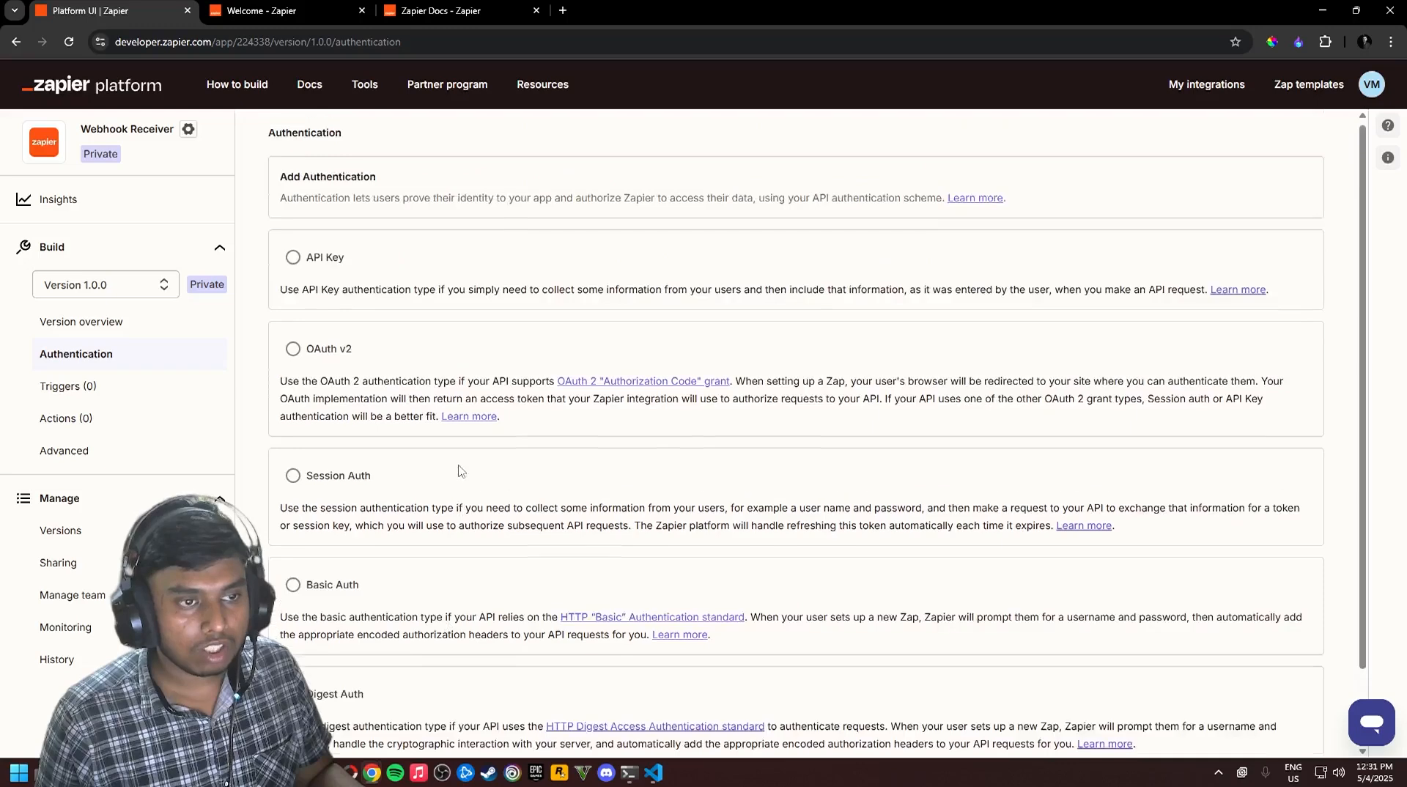
pyautogui.scroll(1, 462, 471)
pyautogui.moveTo(347, 264); pyautogui.dragTo(314, 264)
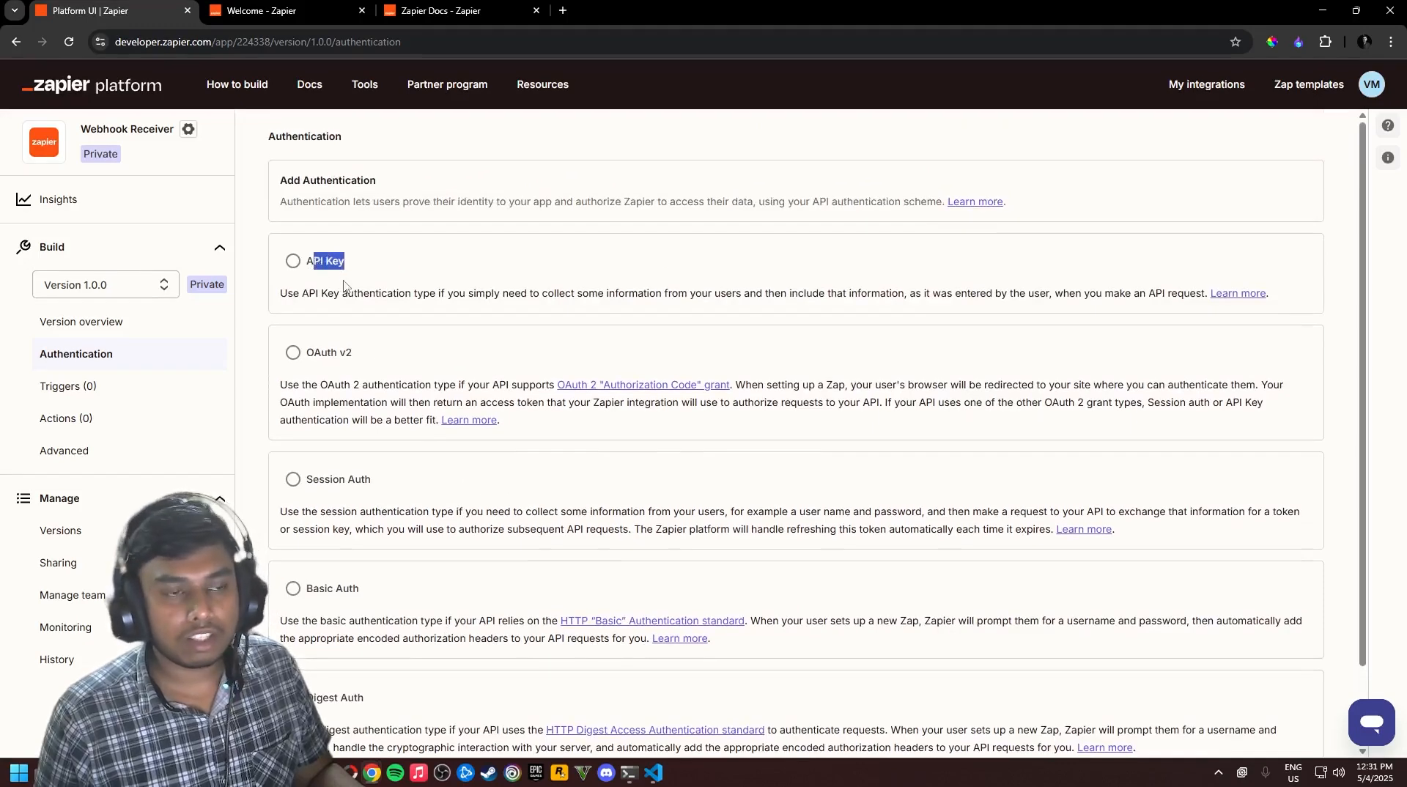
pyautogui.click(347, 286)
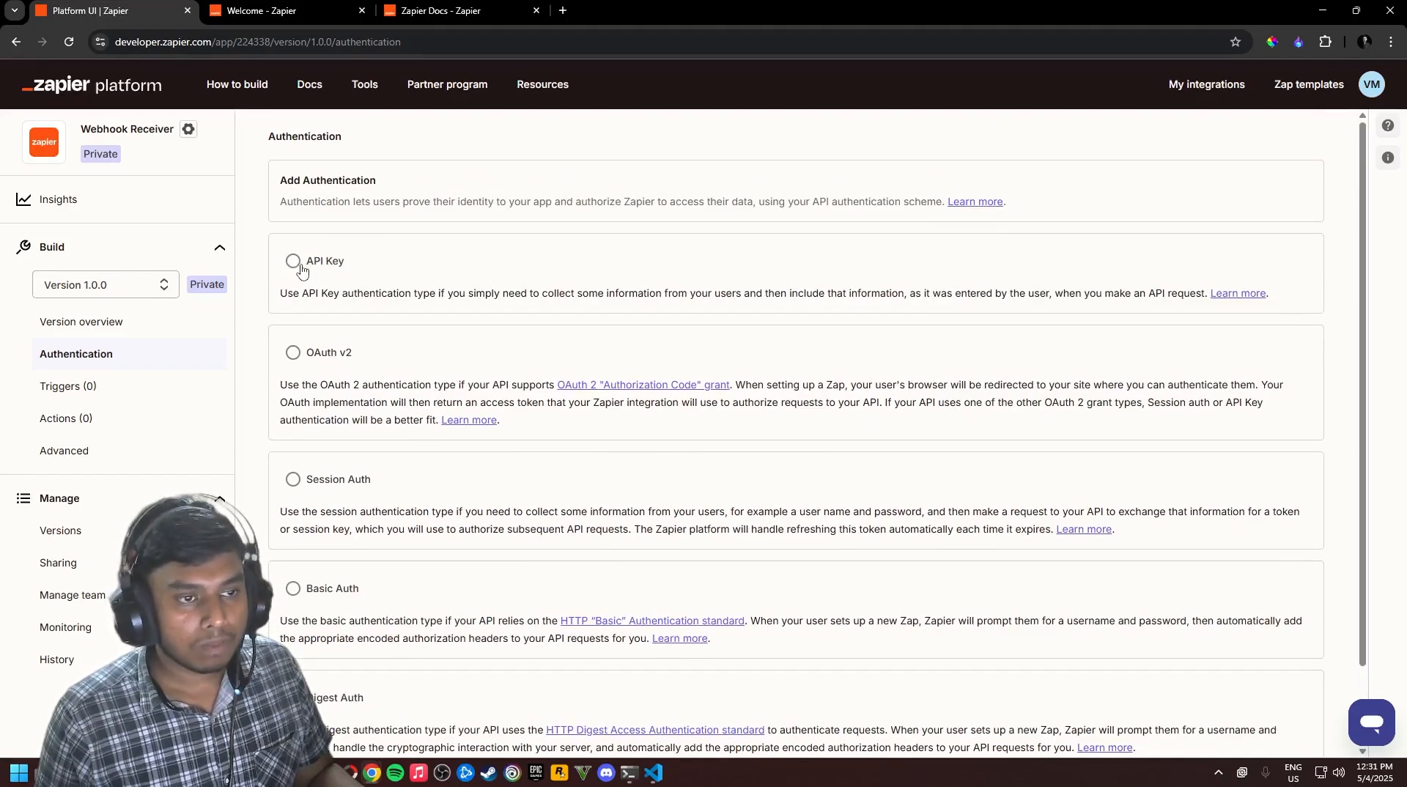
pyautogui.click(306, 271)
pyautogui.scroll(-1, 807, 440)
pyautogui.click(1303, 725)
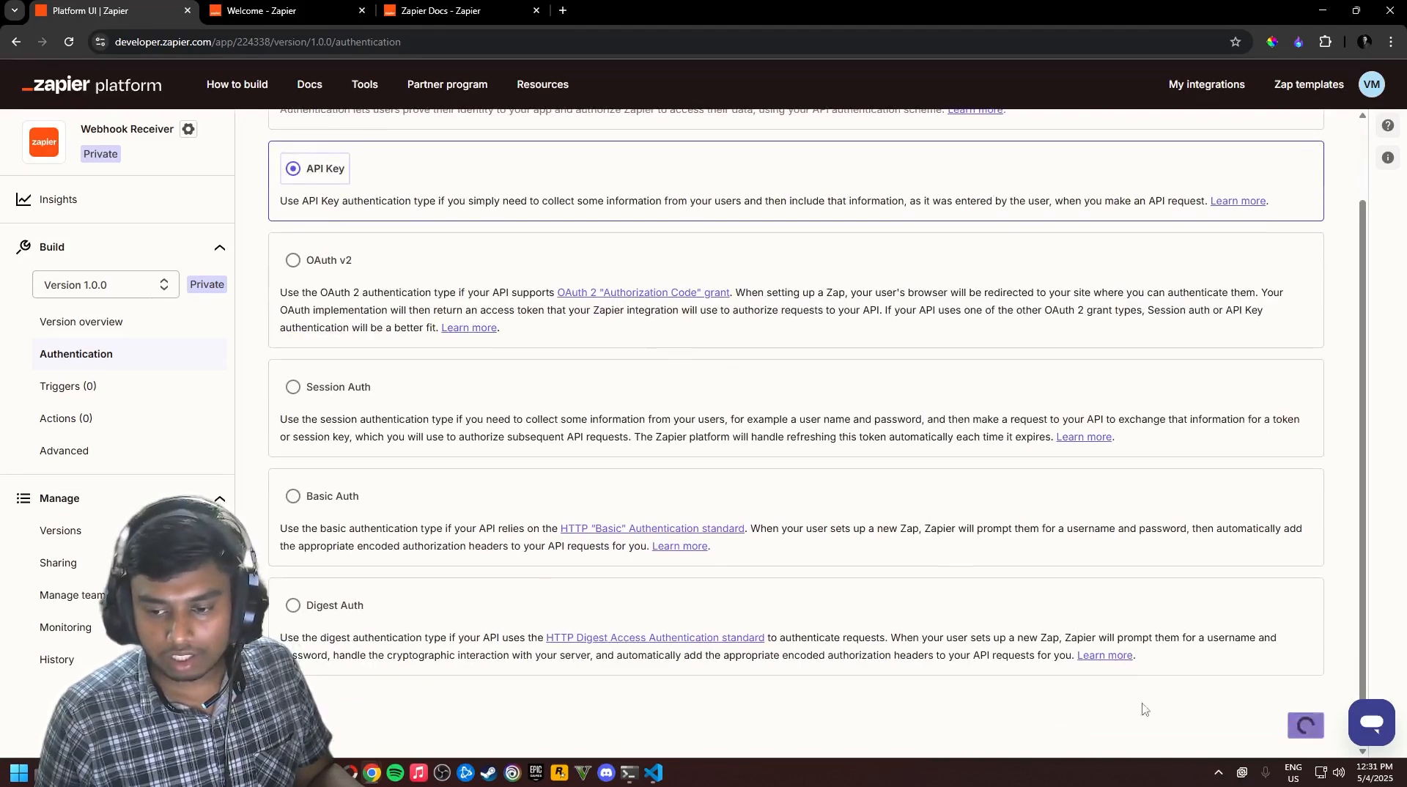
pyautogui.scroll(1, 733, 440)
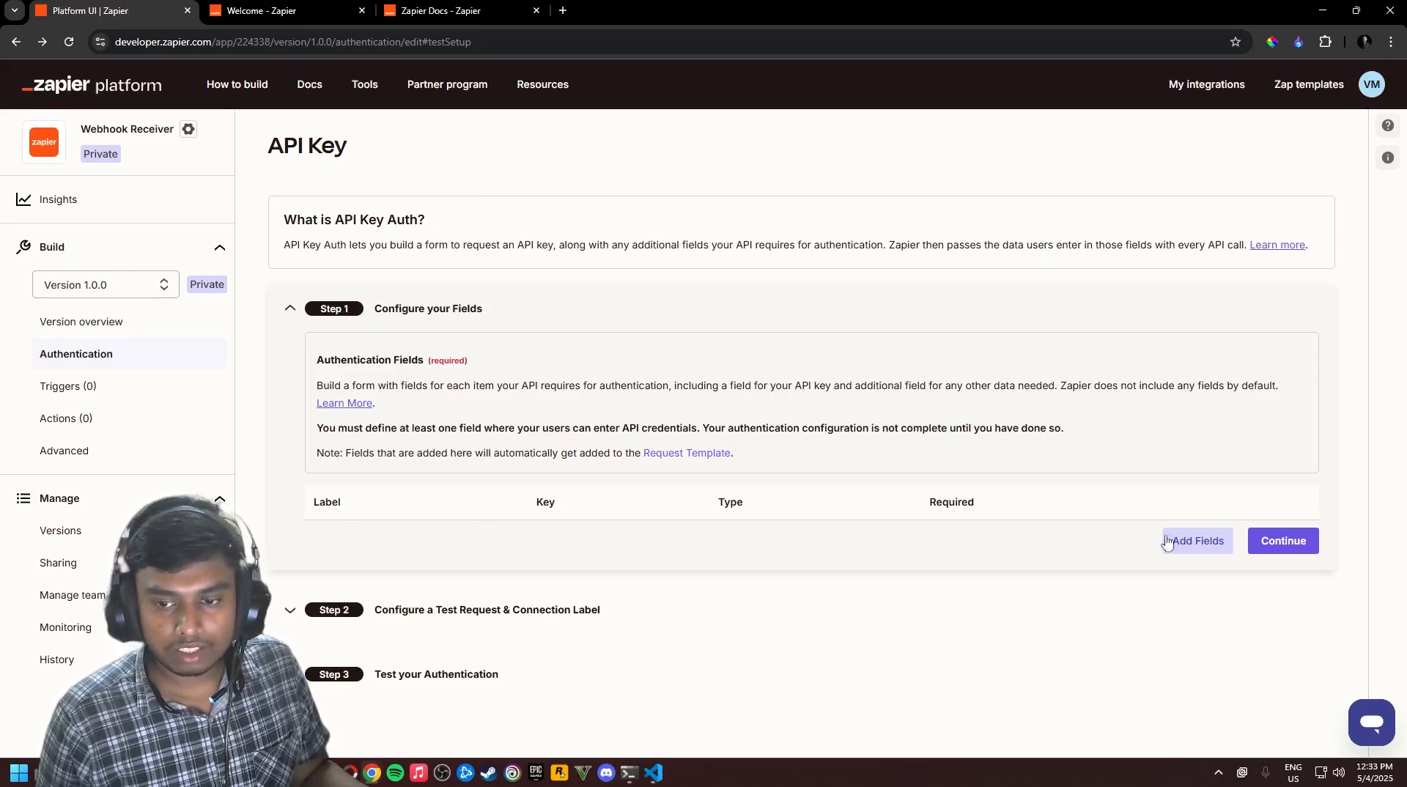
# Start a new authentication field, then bring up route.ts in VS Code
pyautogui.click(1191, 541)
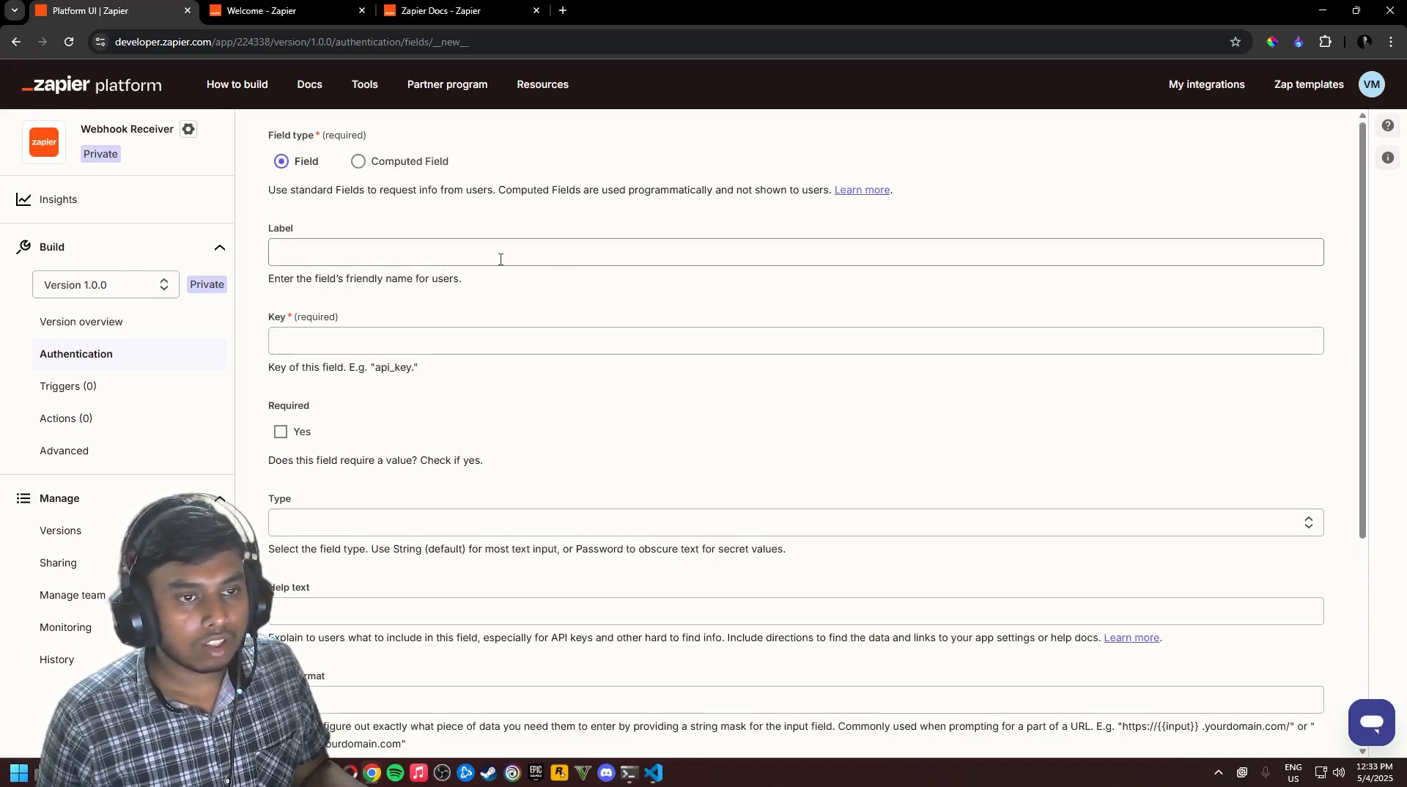
pyautogui.hotkey('alt', 'Tab')
pyautogui.click(687, 307)
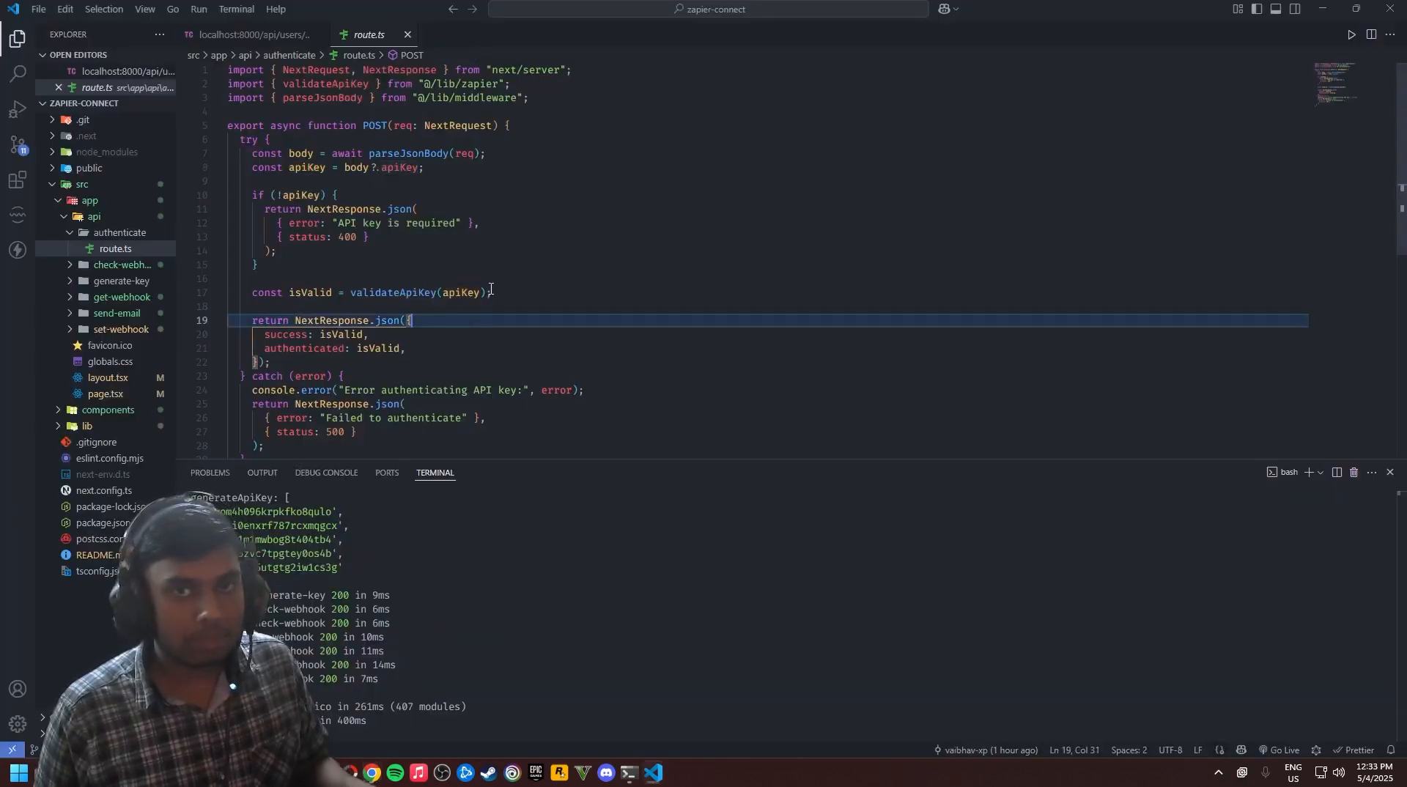
# Copy the apiKey property name from route.ts and return to Zapier's new-field form
pyautogui.click(400, 249)
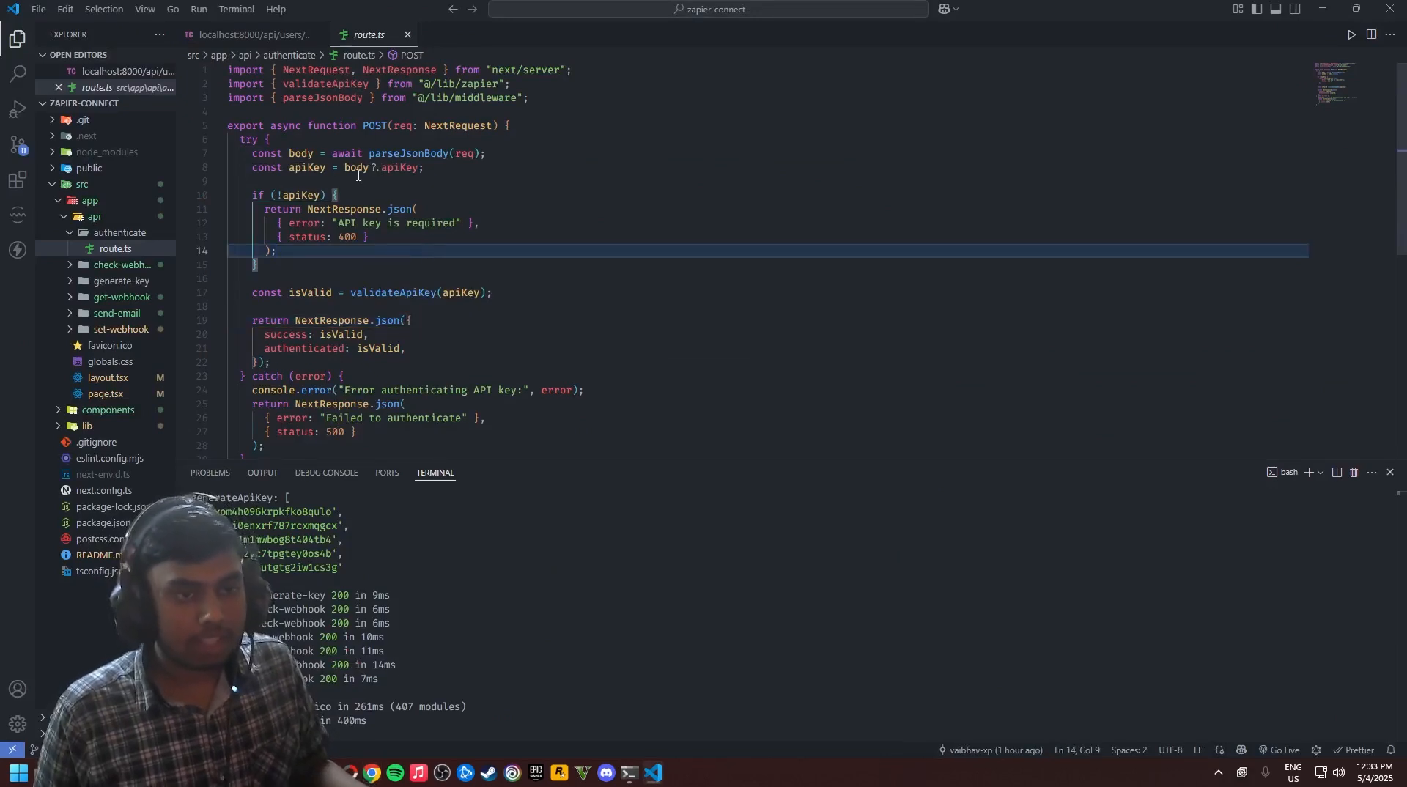
pyautogui.doubleClick(399, 168)
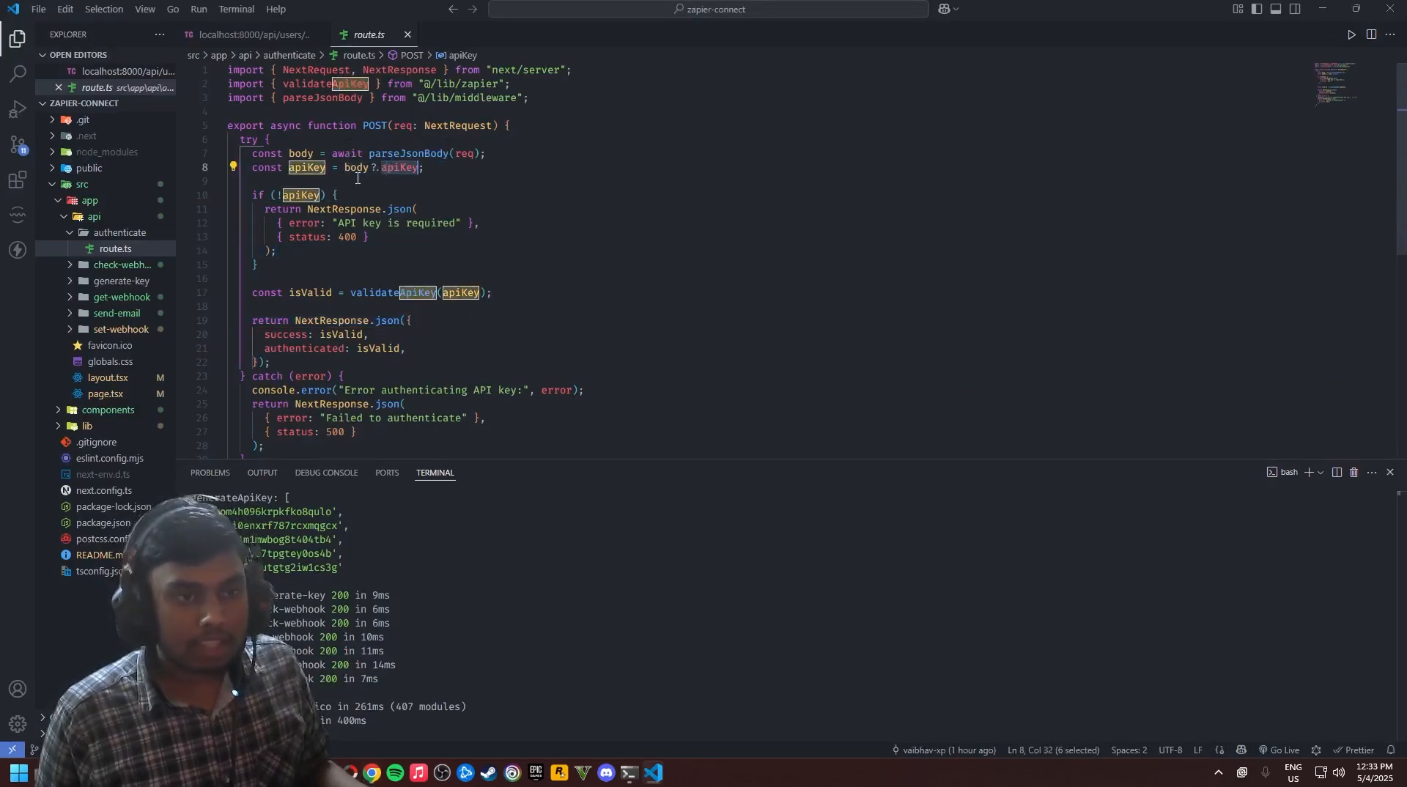
pyautogui.click(382, 179)
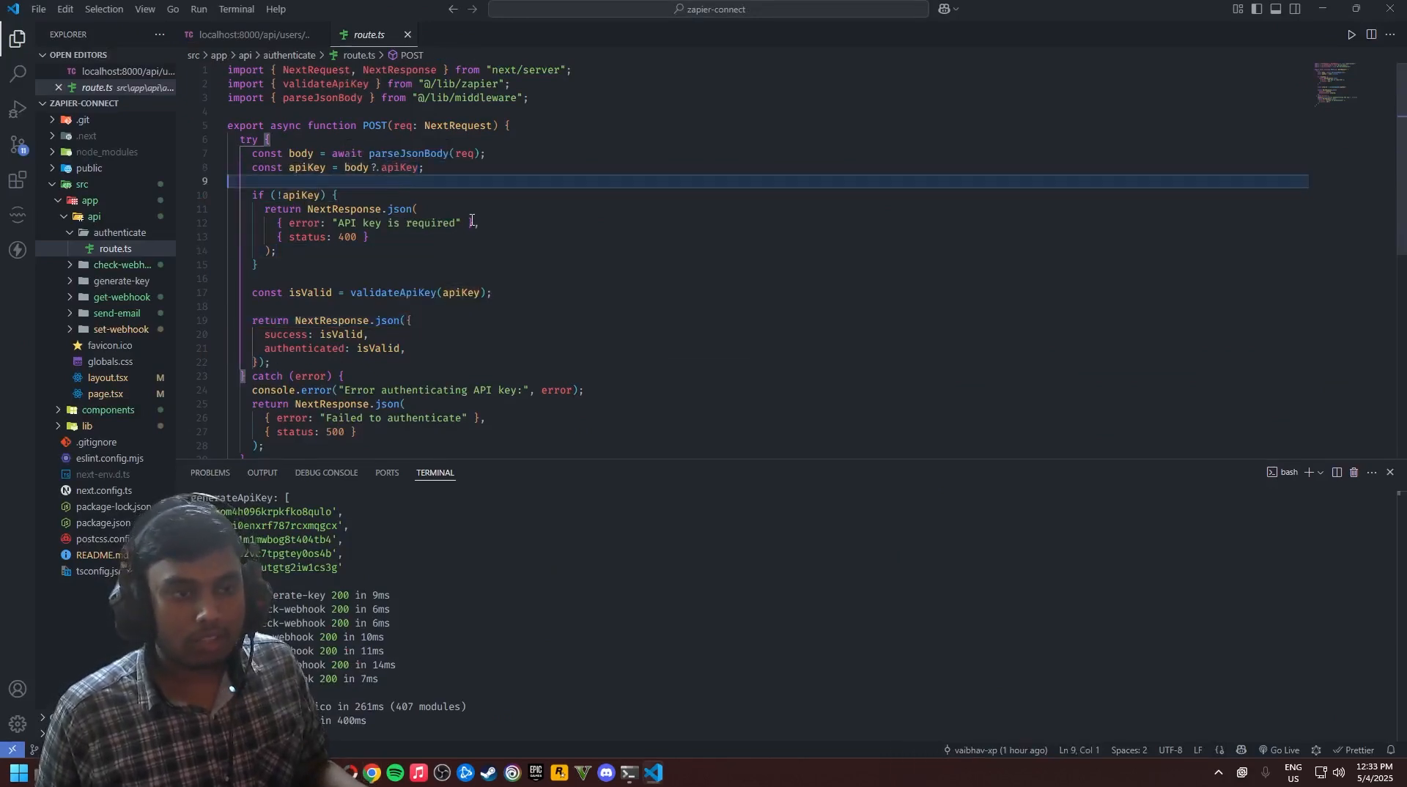
pyautogui.doubleClick(406, 171)
pyautogui.hotkey('ctrl', 'c')
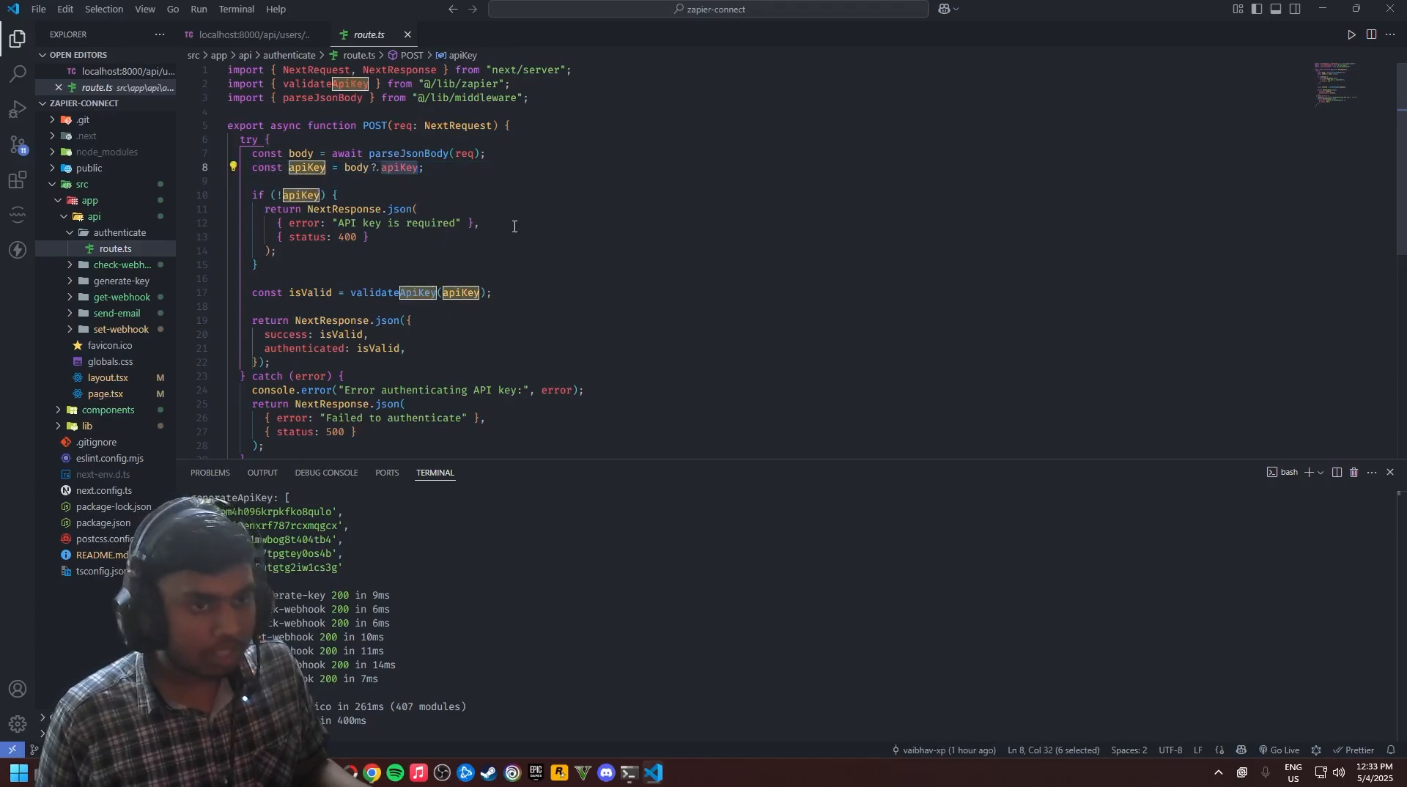
pyautogui.hotkey('alt', 'Tab')
pyautogui.click(371, 254)
# Set the field Key to apiKey, Label to Api Key, and mark it required
pyautogui.click(363, 346)
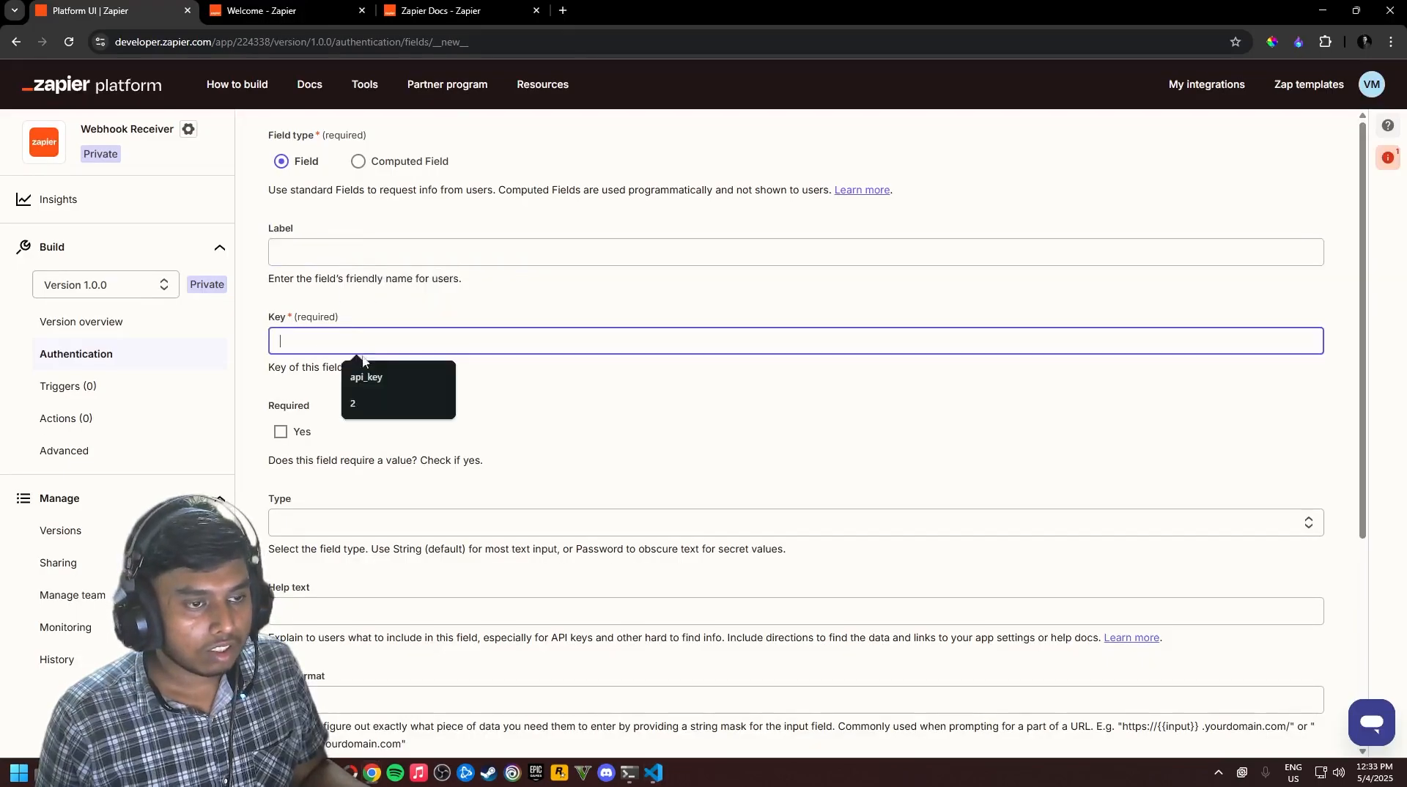
pyautogui.hotkey('ctrl', 'v')
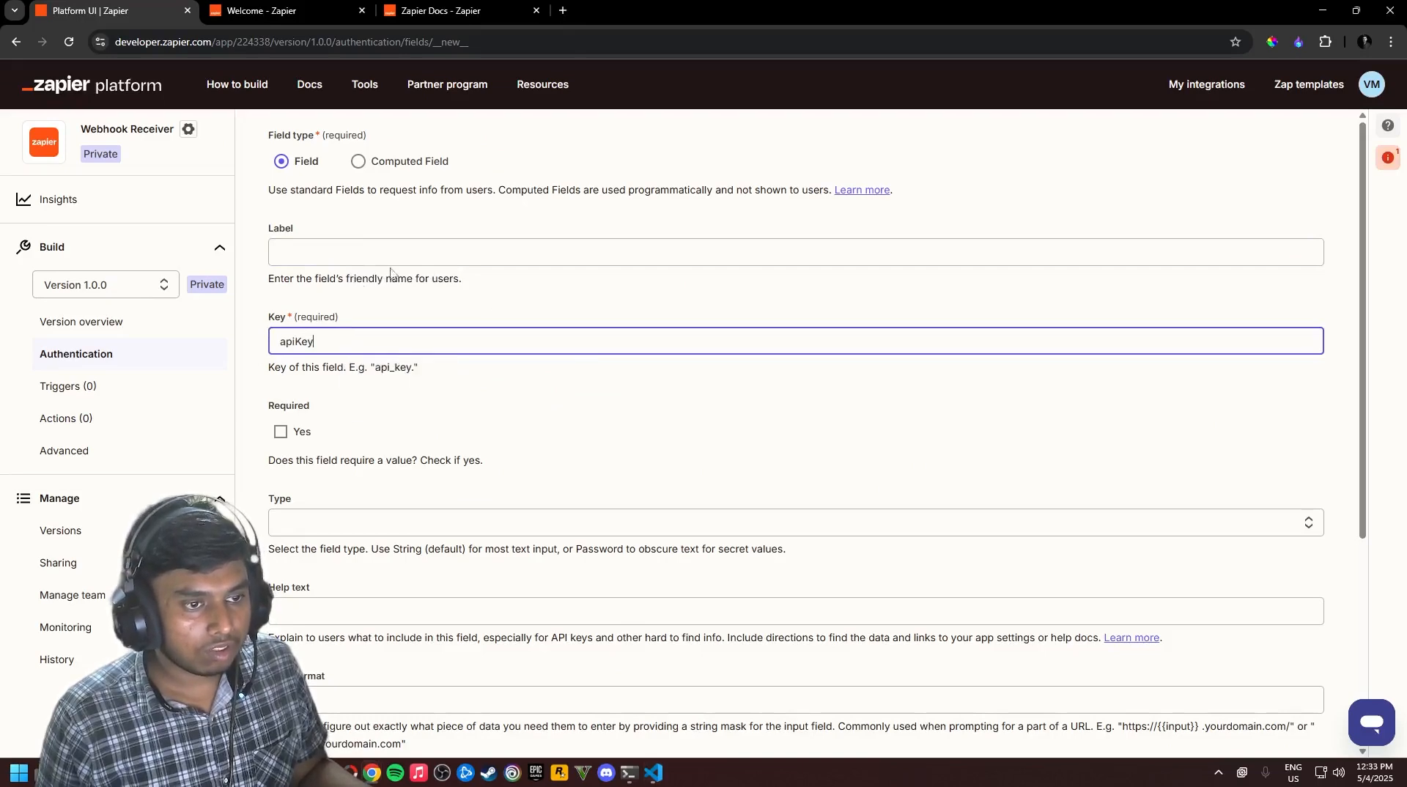
pyautogui.doubleClick(341, 348)
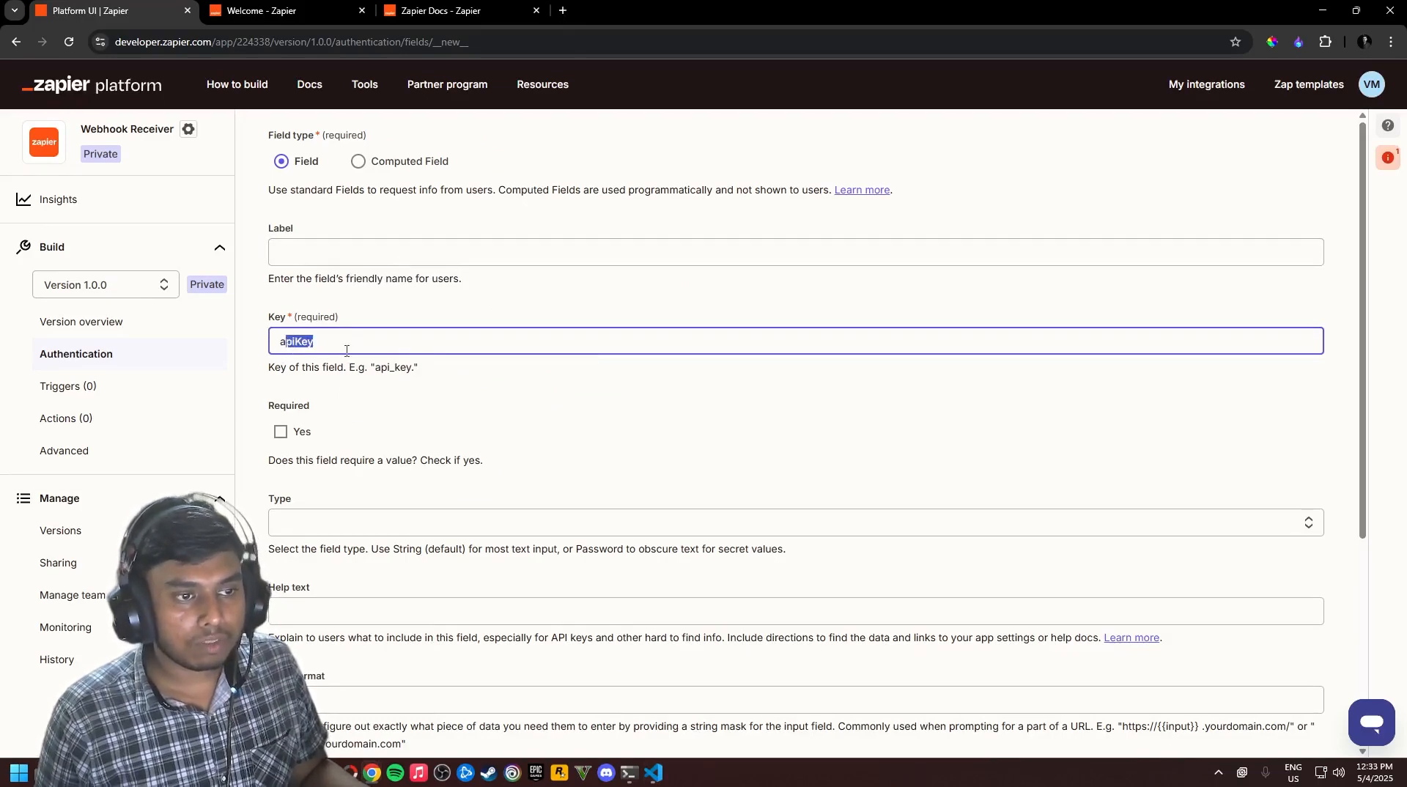
pyautogui.click(345, 340)
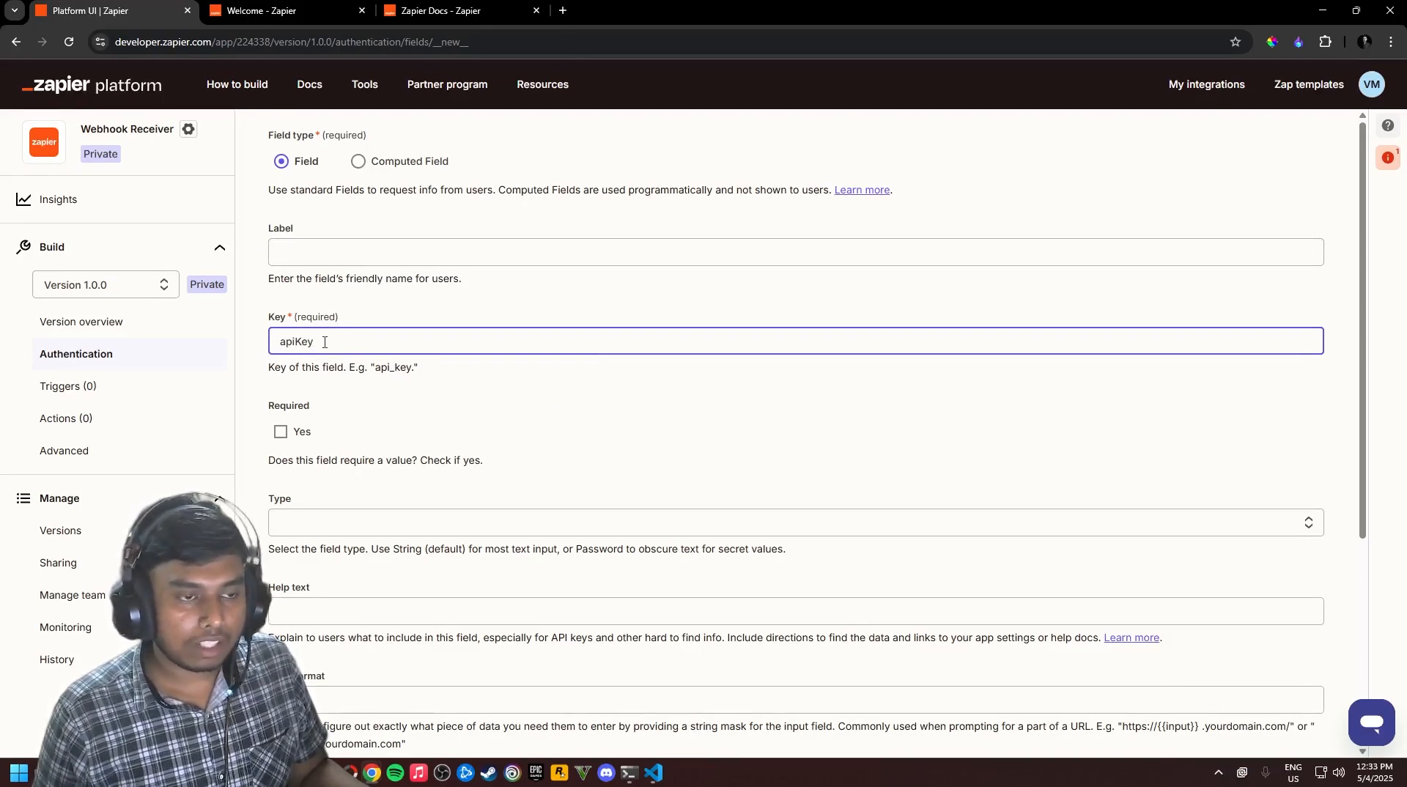
pyautogui.click(342, 256)
pyautogui.click(363, 288)
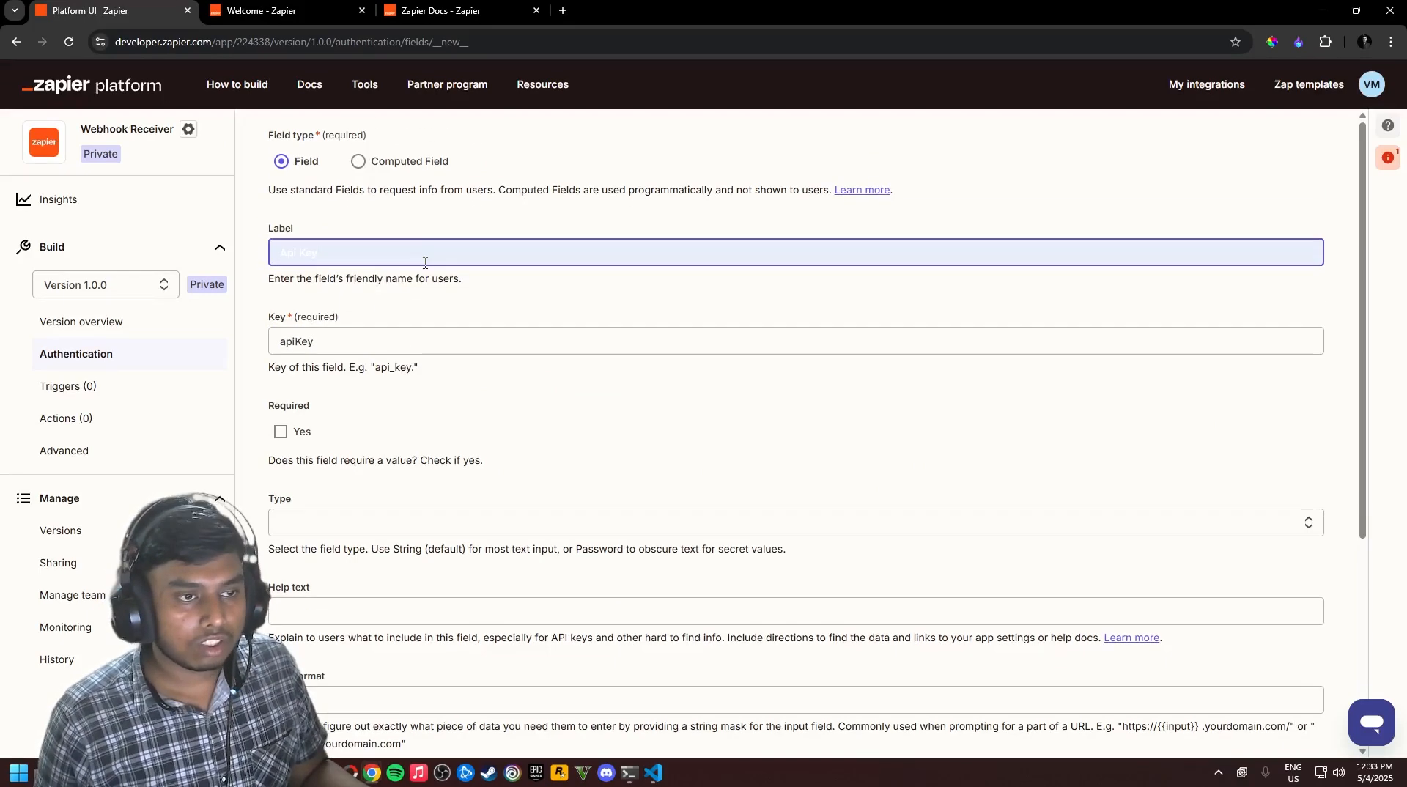
pyautogui.scroll(-2, 431, 279)
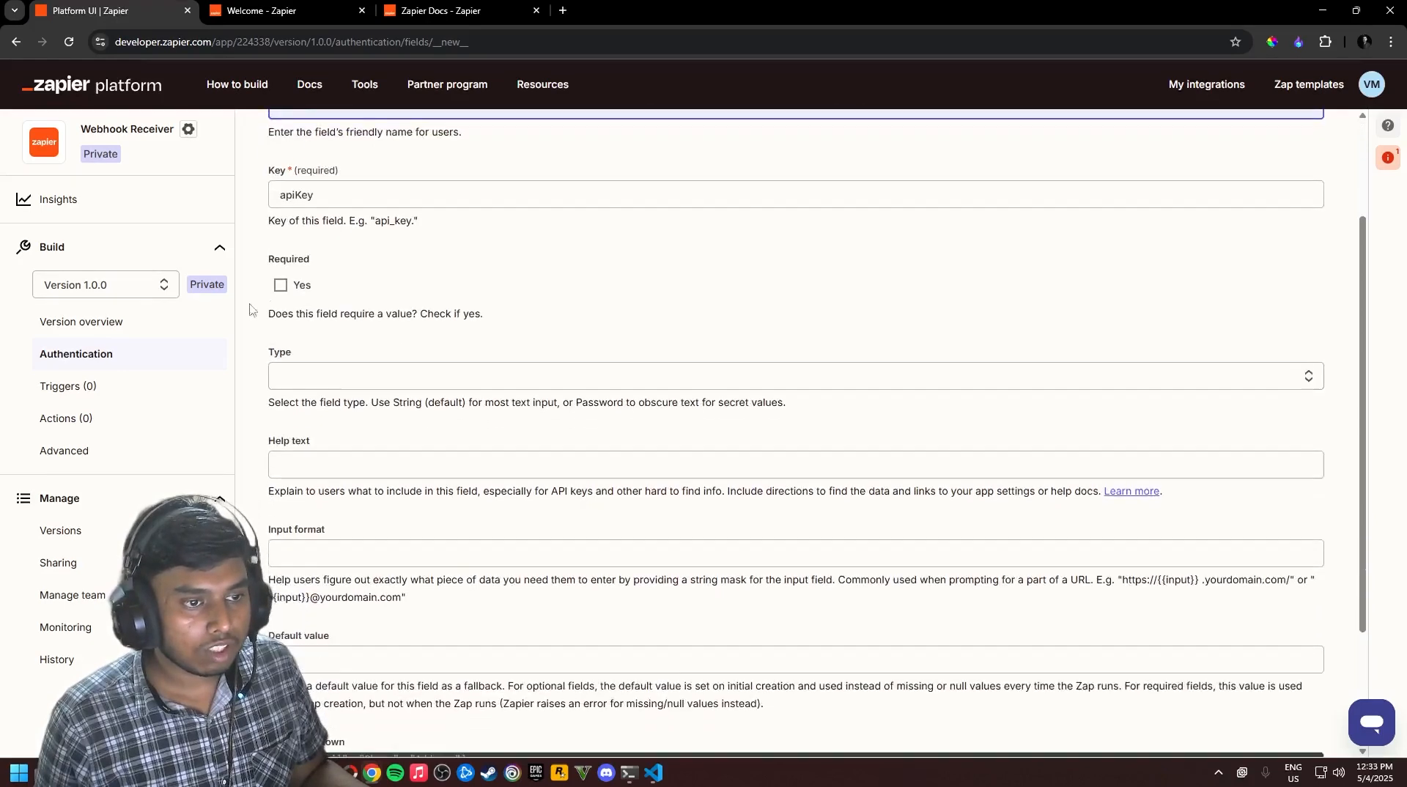
pyautogui.click(284, 291)
# Set the field type to String and add the authentication field
pyautogui.scroll(-1, 401, 323)
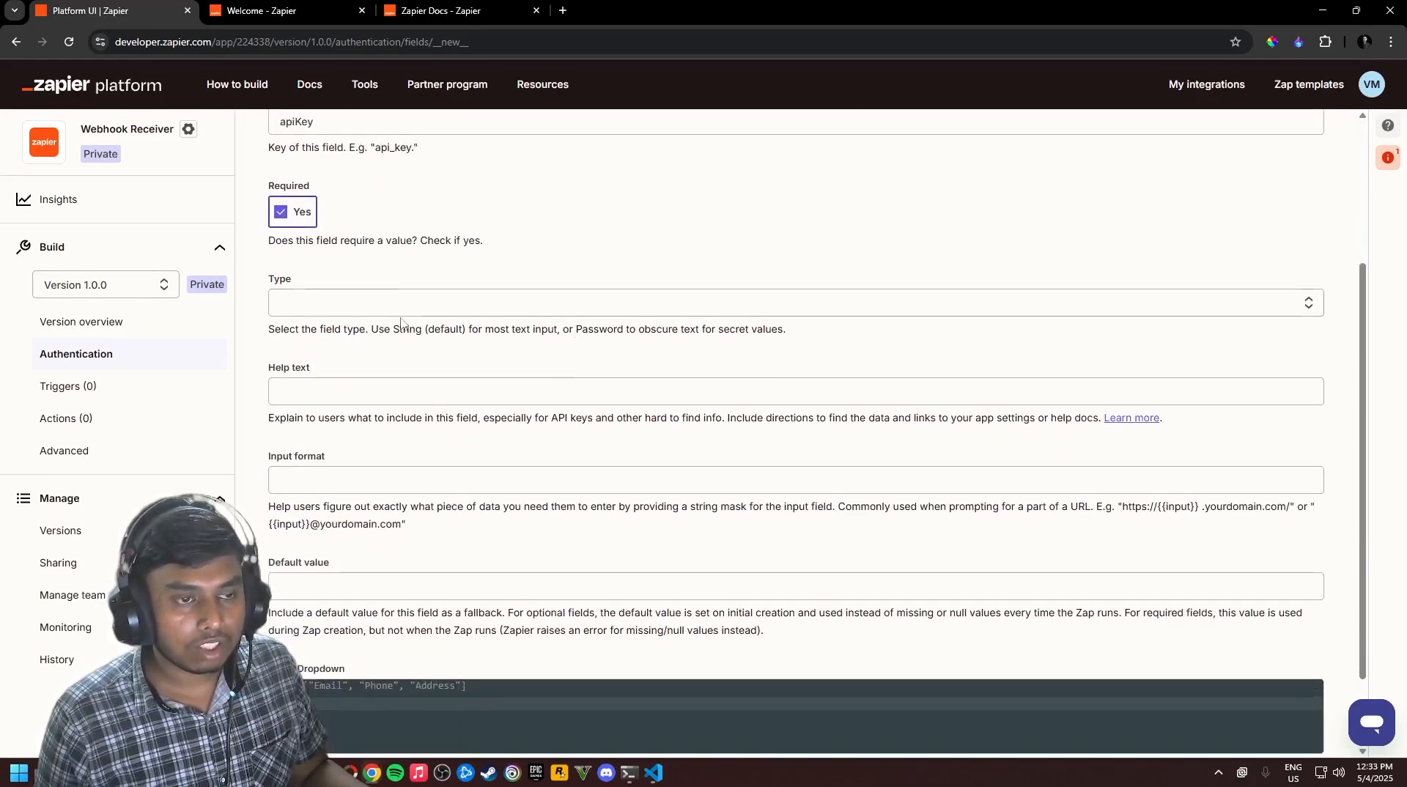
pyautogui.scroll(1, 402, 327)
pyautogui.scroll(-1, 421, 314)
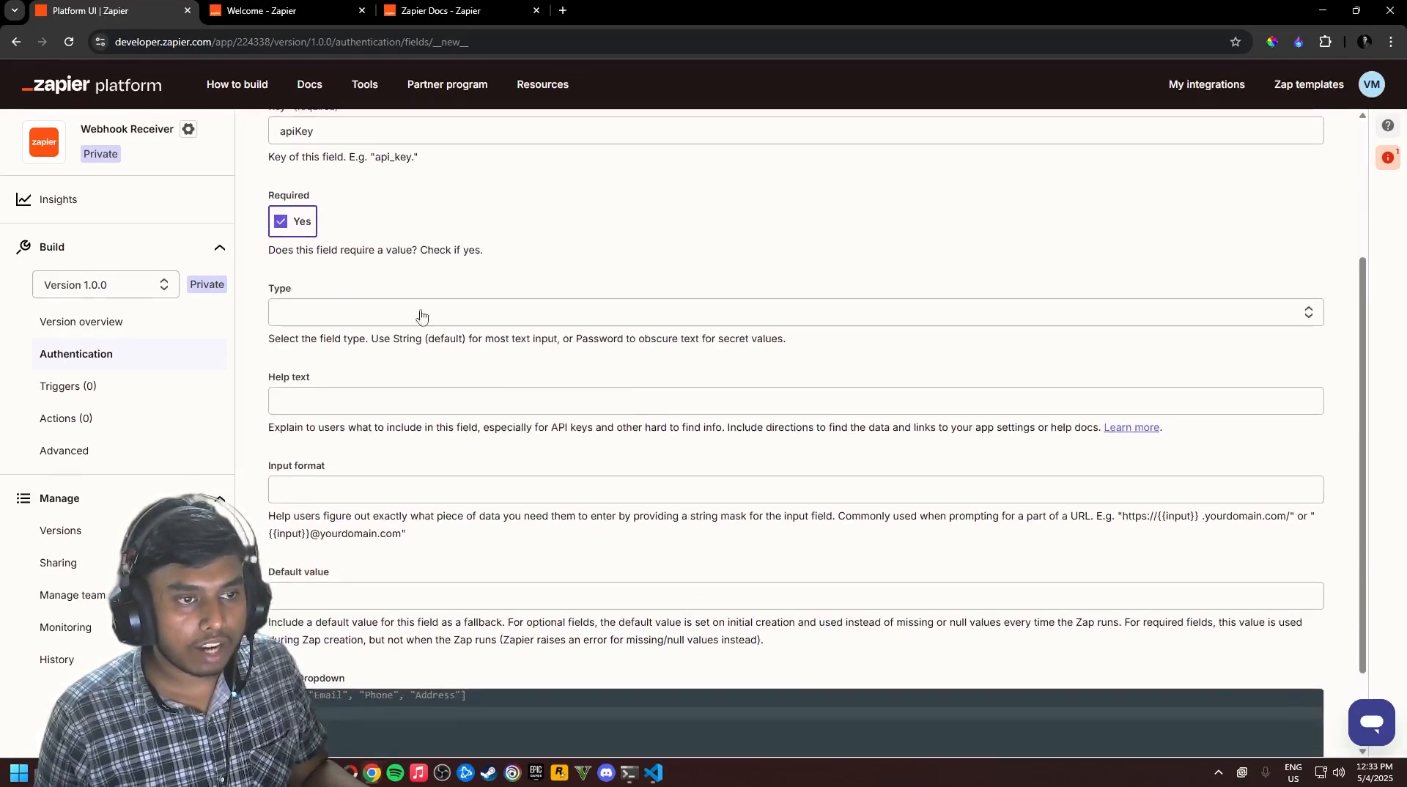
pyautogui.scroll(1, 454, 300)
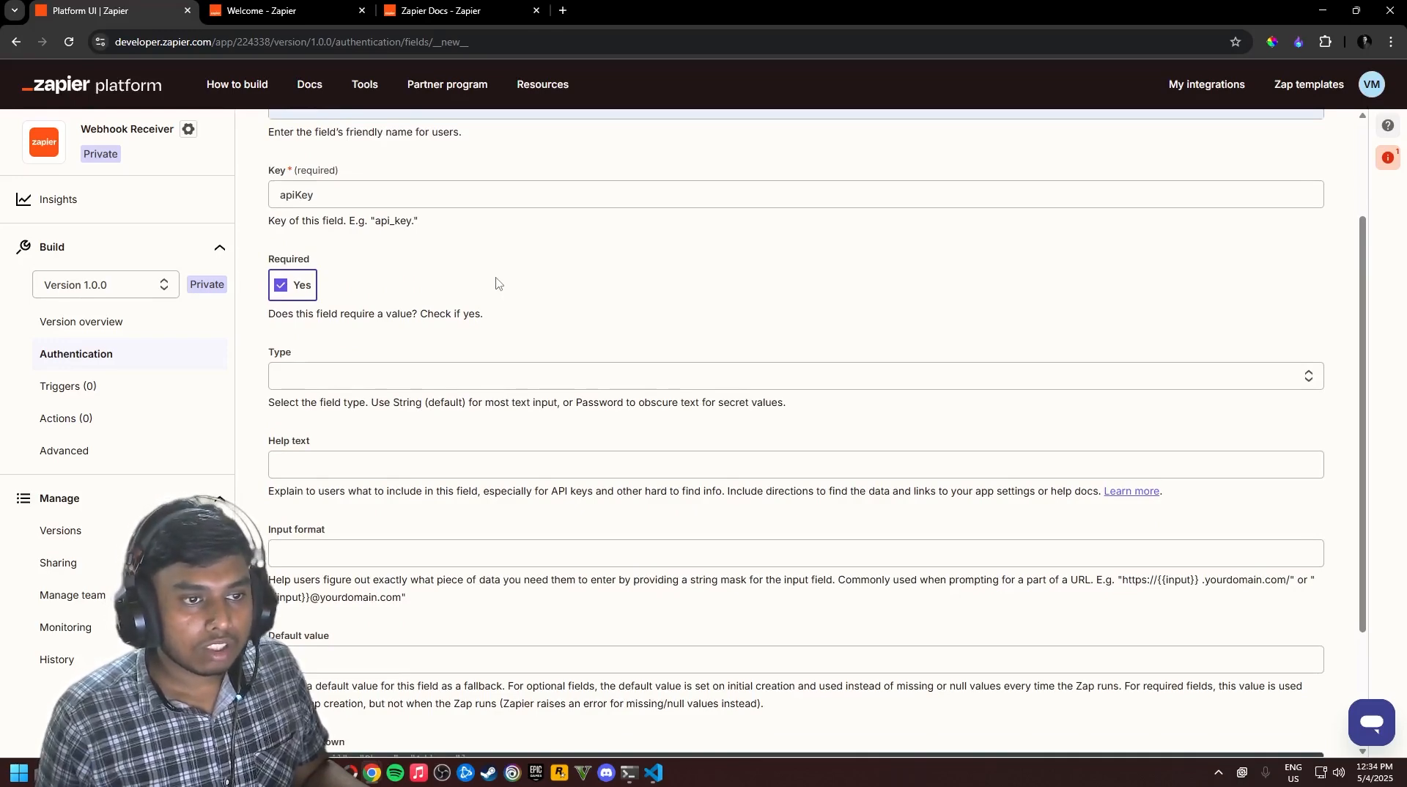
pyautogui.click(524, 376)
pyautogui.click(342, 382)
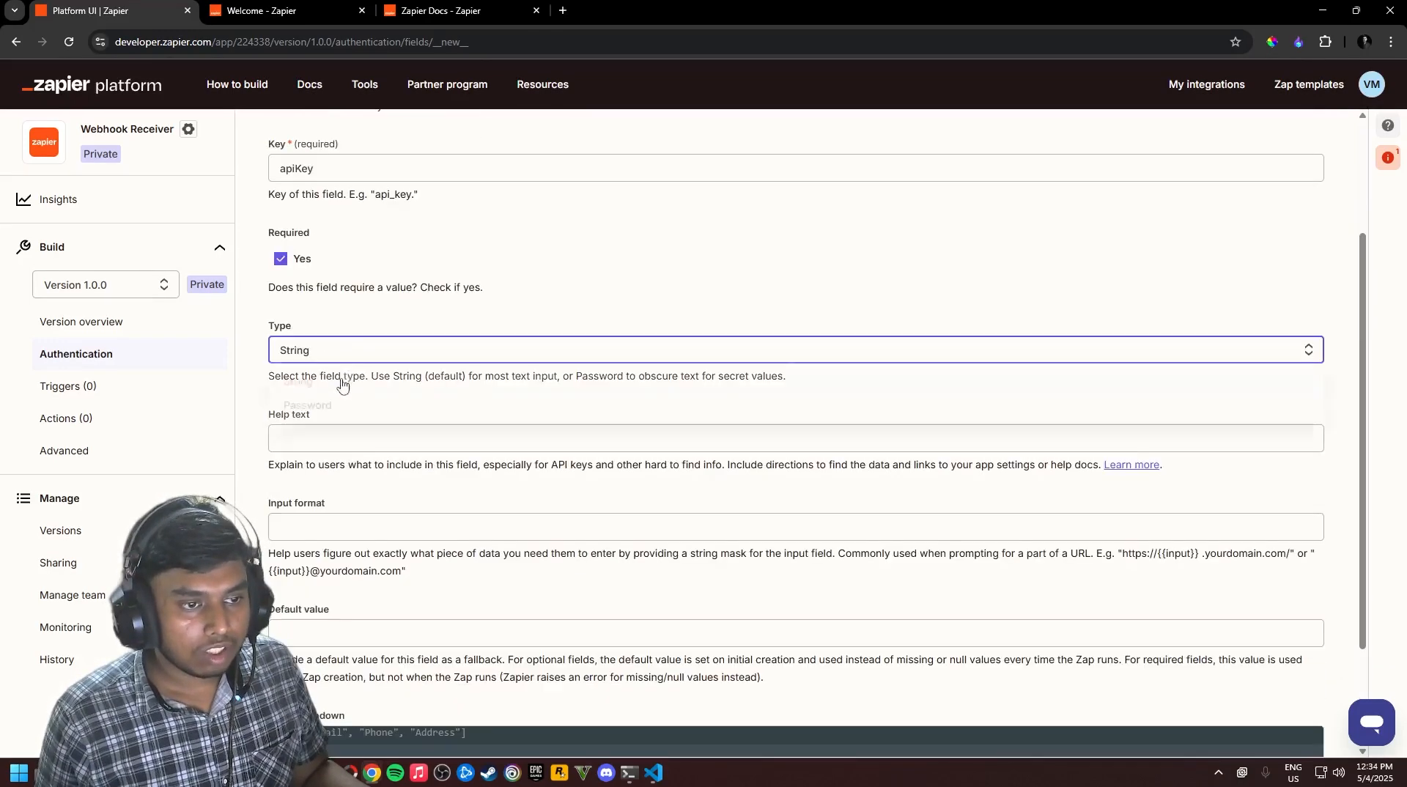
pyautogui.scroll(-1, 398, 423)
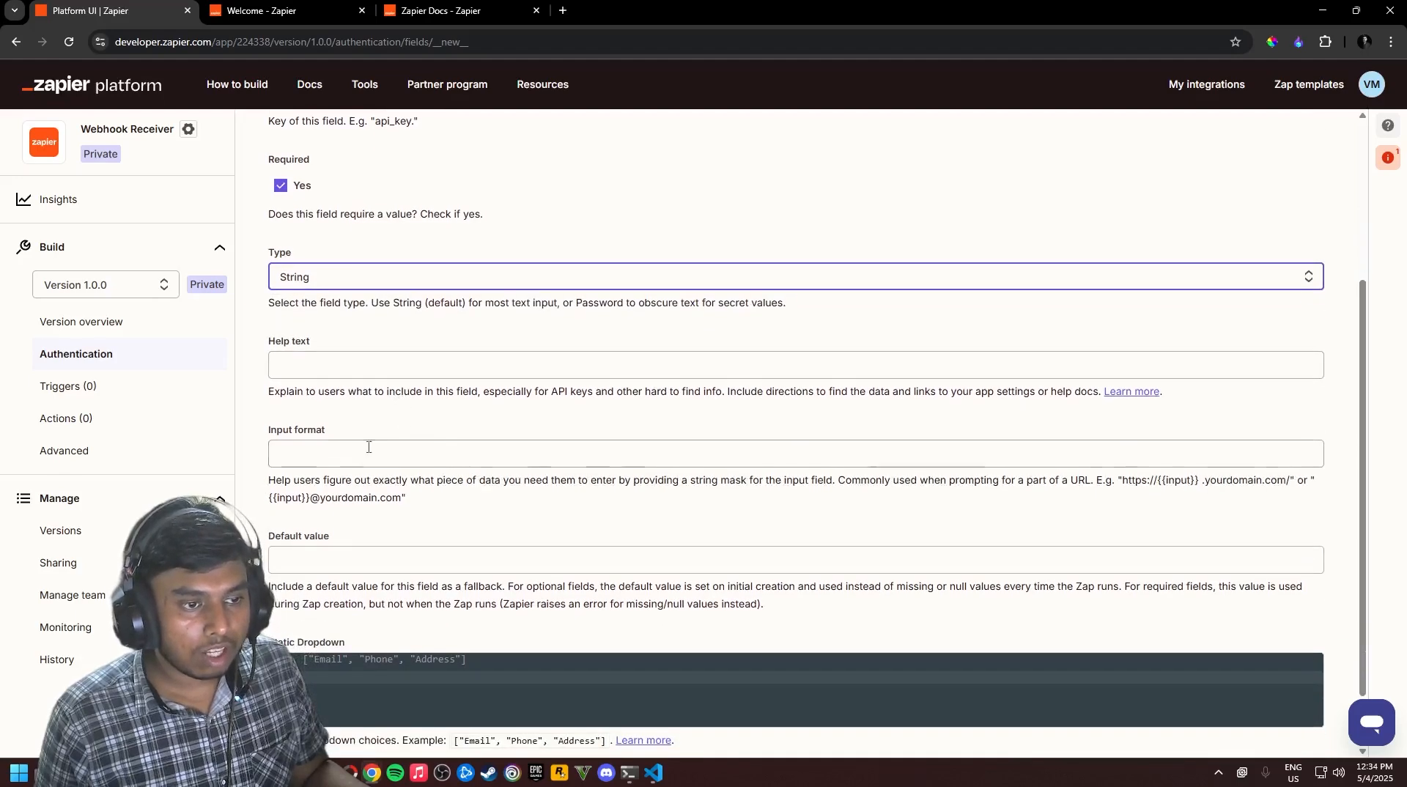
pyautogui.scroll(-1, 667, 477)
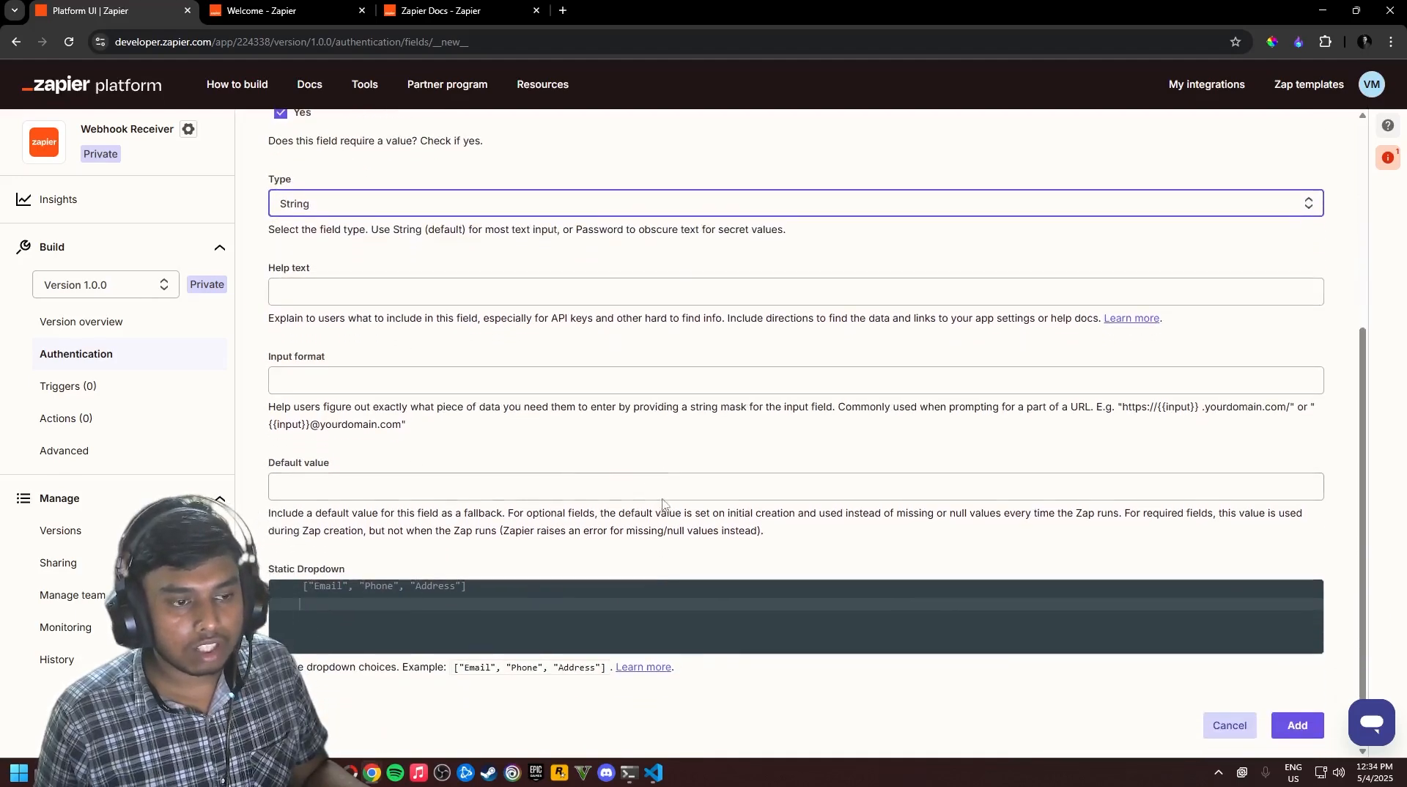
pyautogui.click(1274, 729)
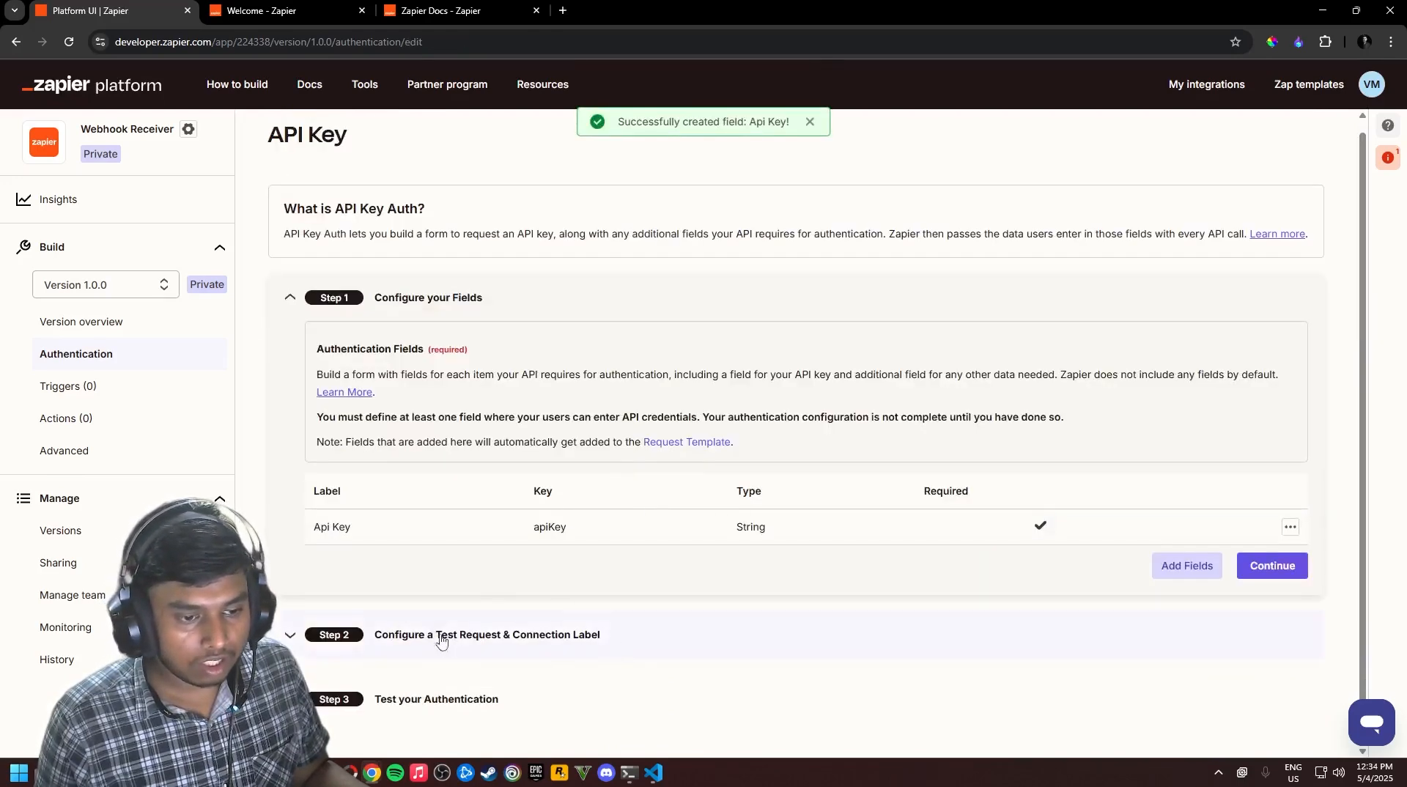
# Expand the test-request step, then switch to ZapierConnect and scroll to its API docs
pyautogui.click(294, 310)
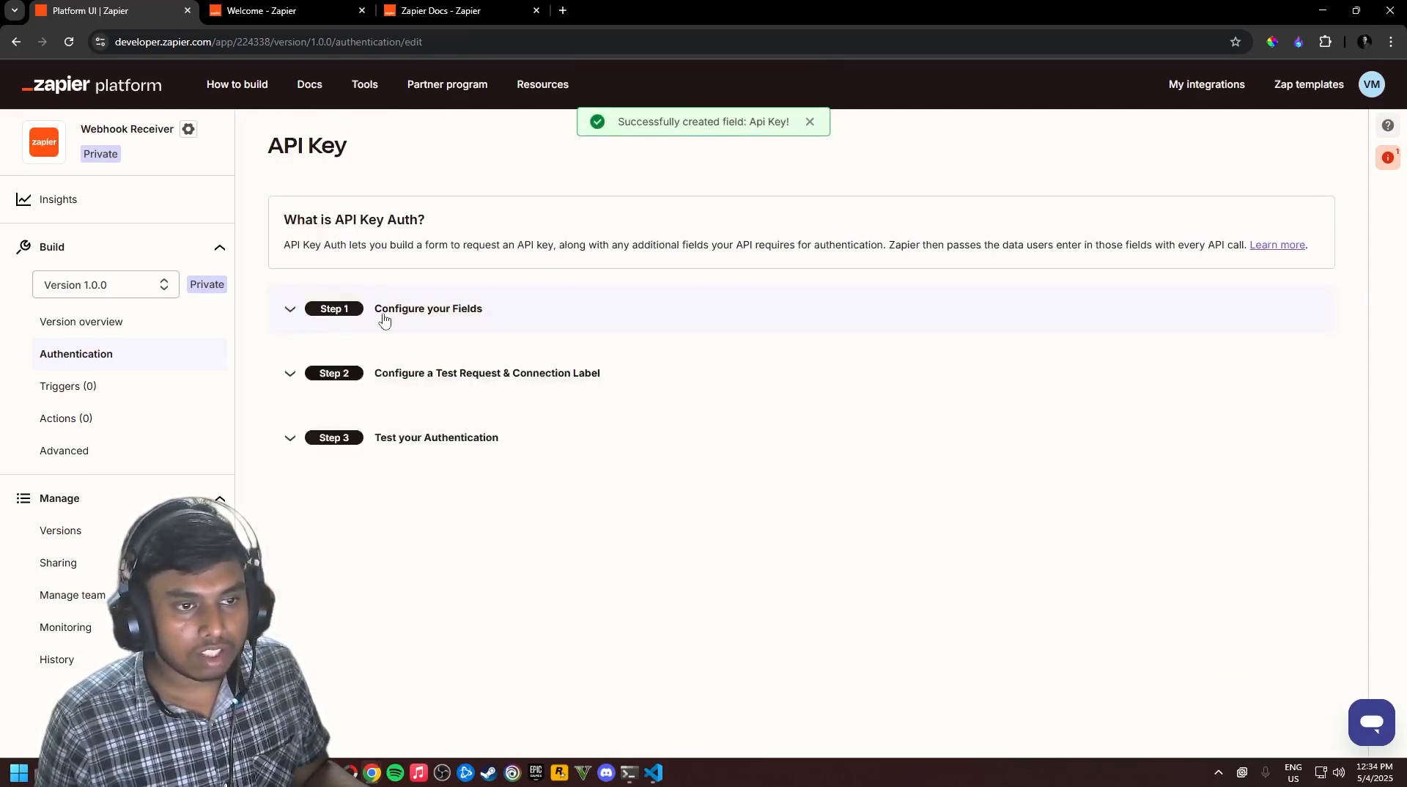
pyautogui.click(496, 387)
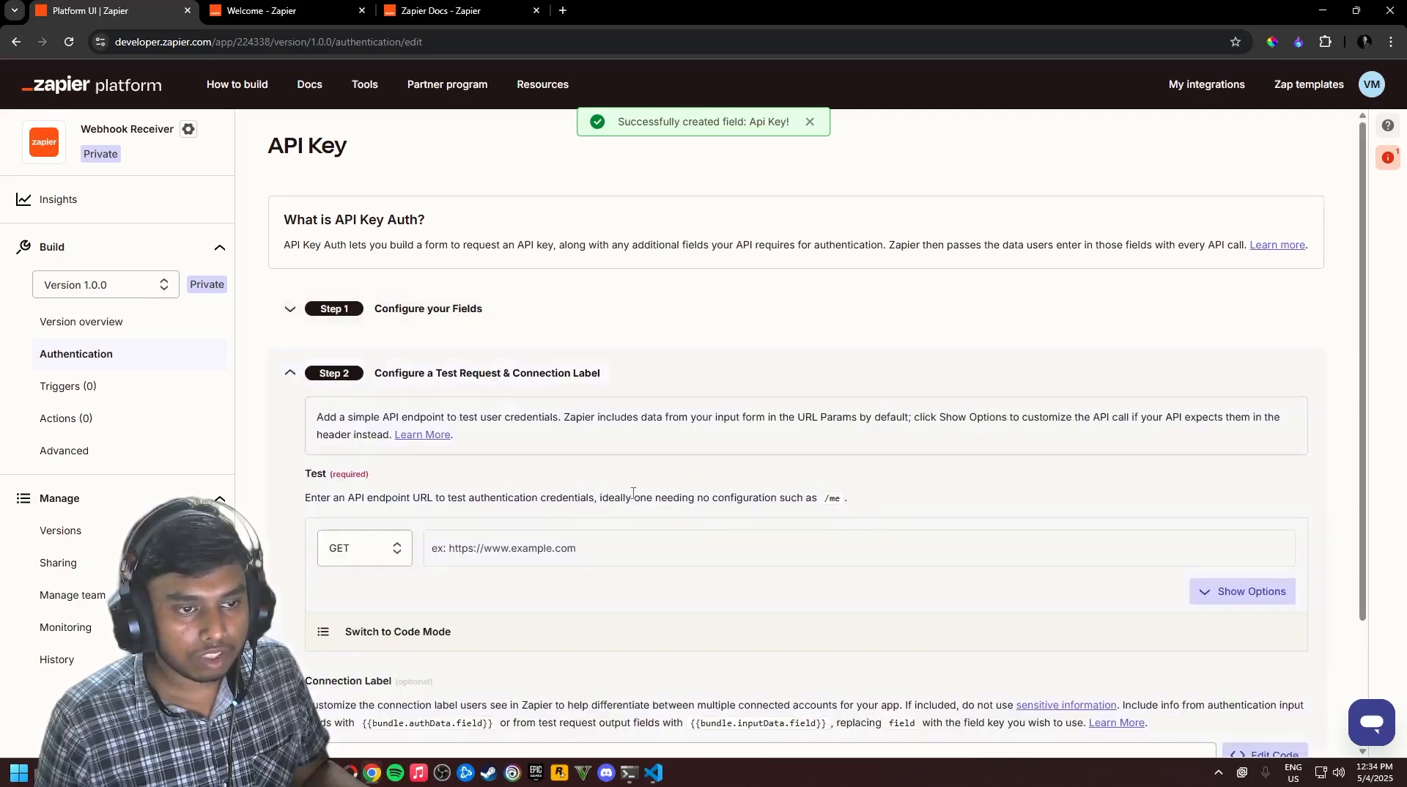
pyautogui.scroll(-2, 499, 388)
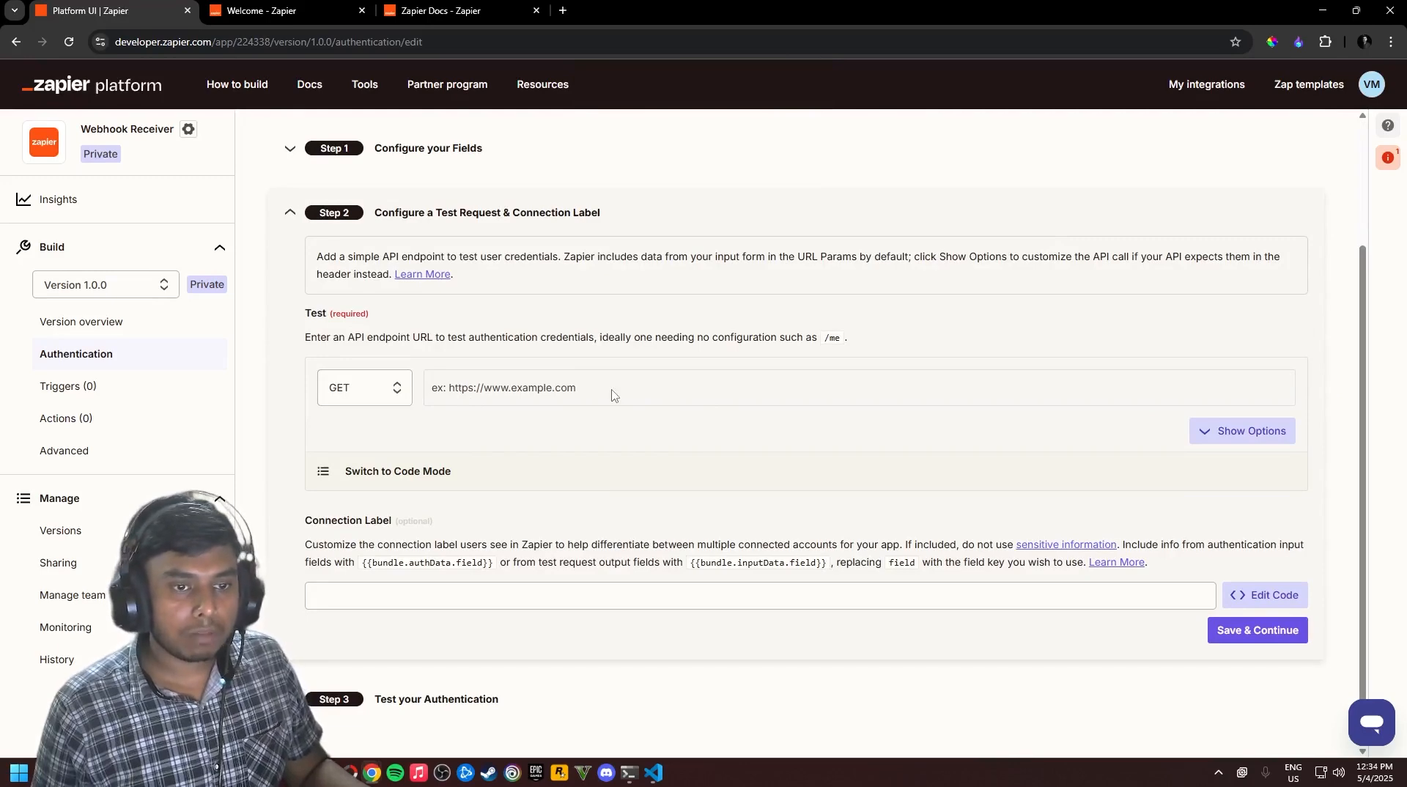
pyautogui.hotkey('alt', 'Tab')
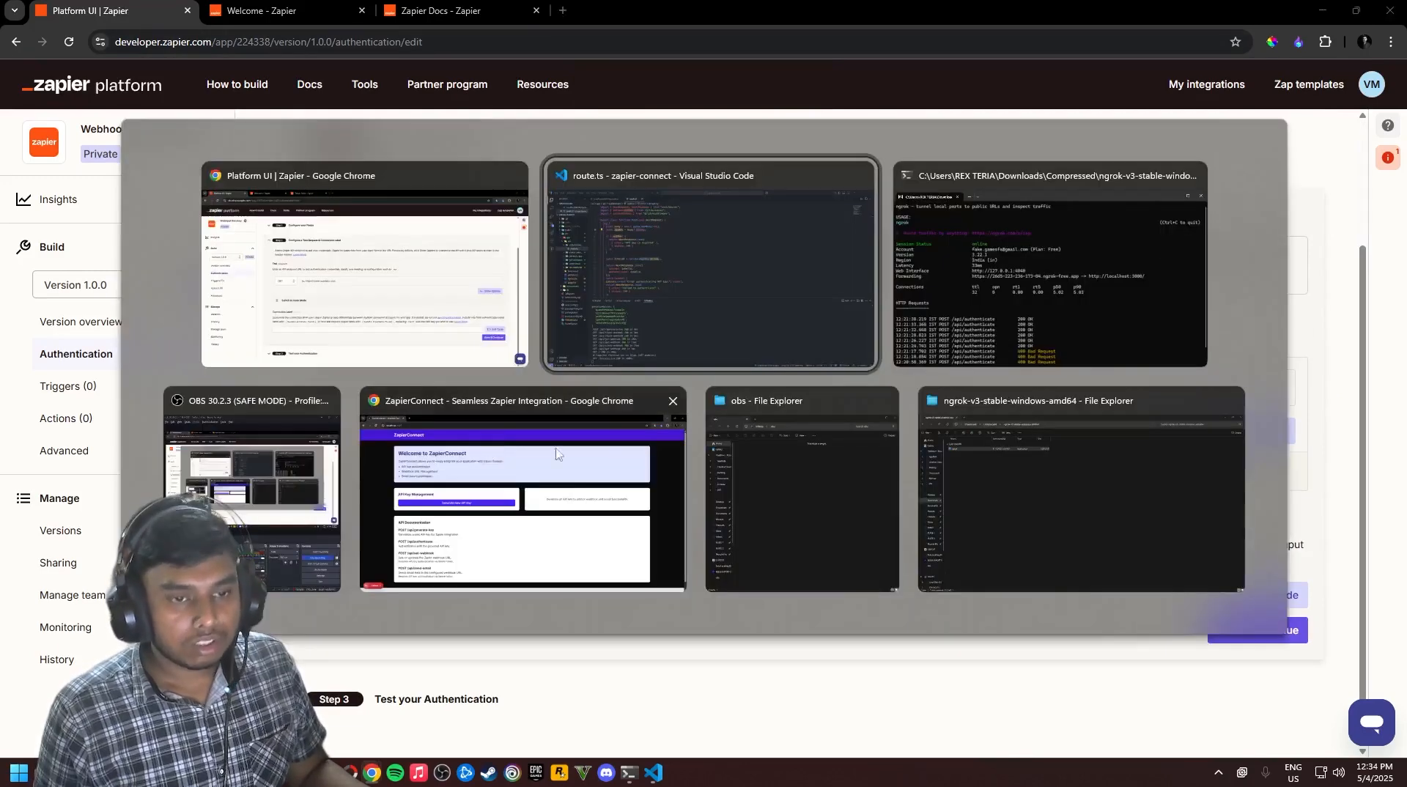
pyautogui.click(598, 418)
pyautogui.scroll(-3, 540, 455)
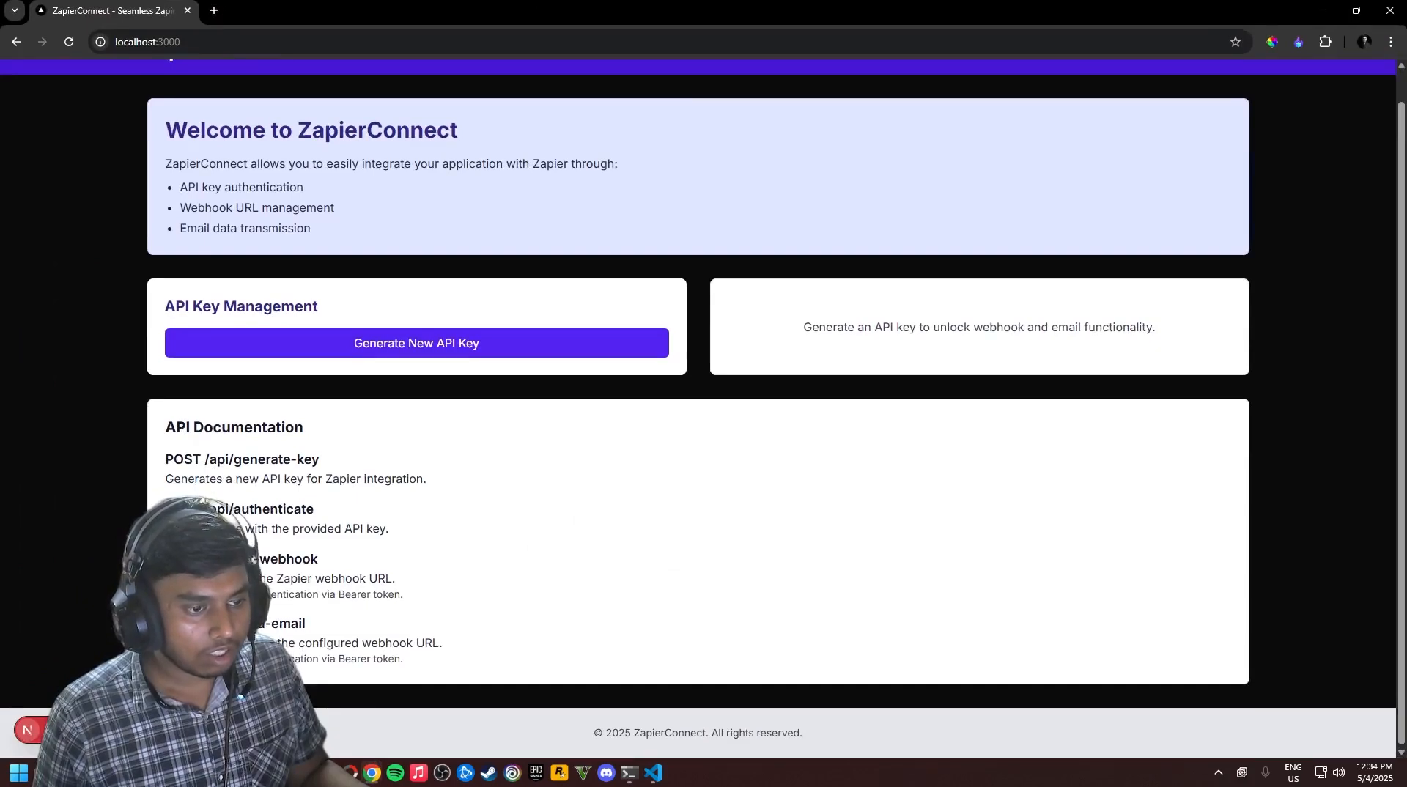
# Highlight /api/authenticate in the ZapierConnect docs, check the ngrok terminal, then return to Zapier Platform
pyautogui.moveTo(205, 509); pyautogui.dragTo(359, 510)
pyautogui.click(360, 511)
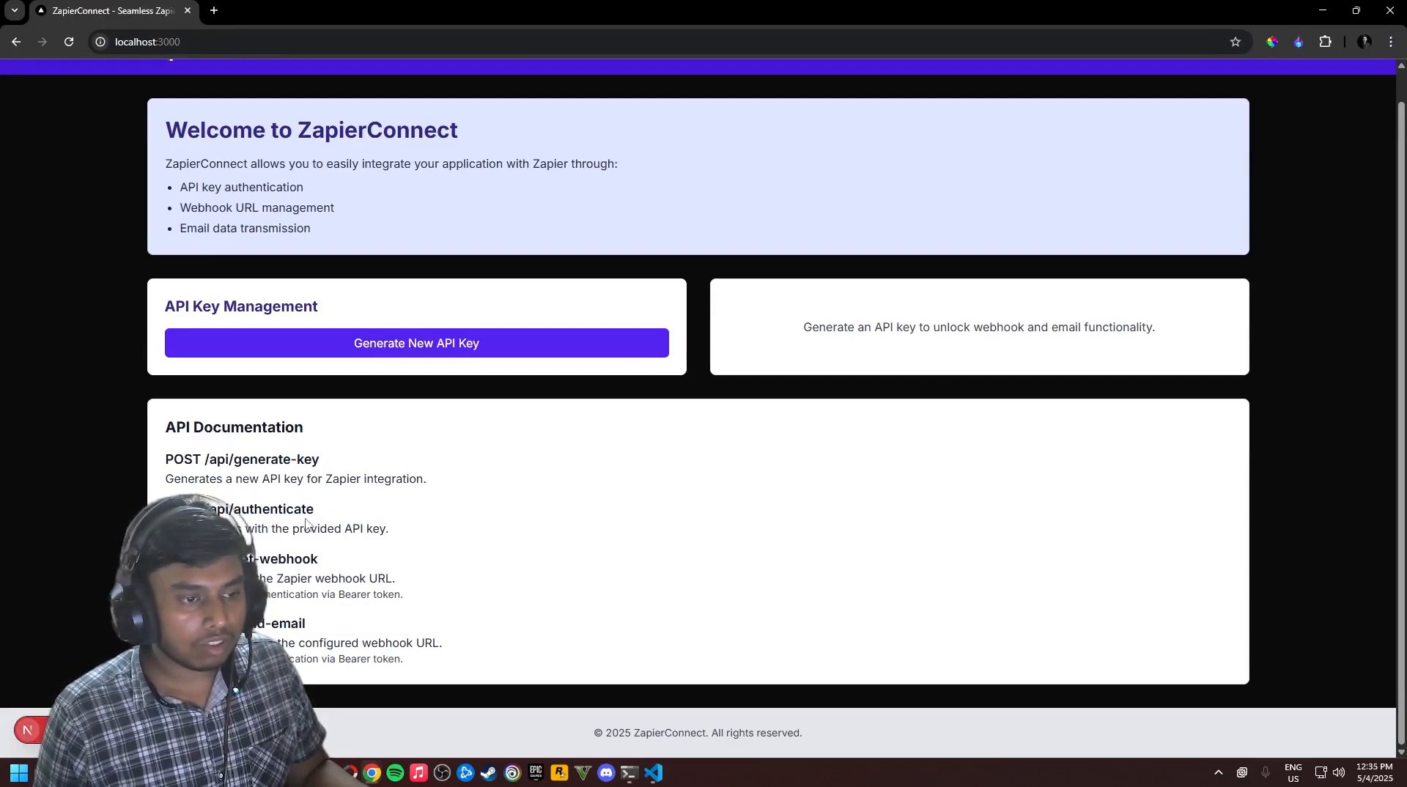
pyautogui.hotkey('alt', 'Tab')
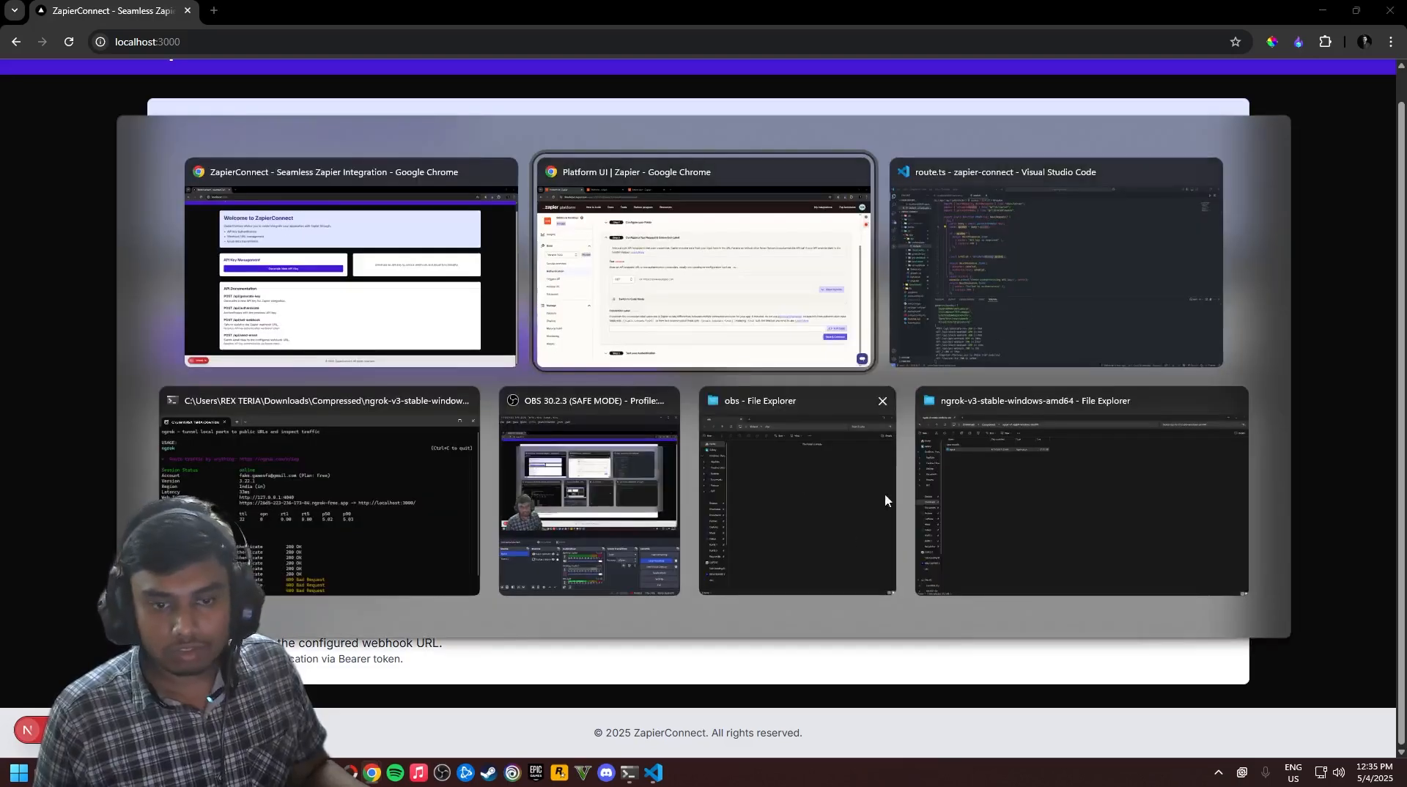
pyautogui.click(403, 463)
pyautogui.hotkey('alt', 'Tab')
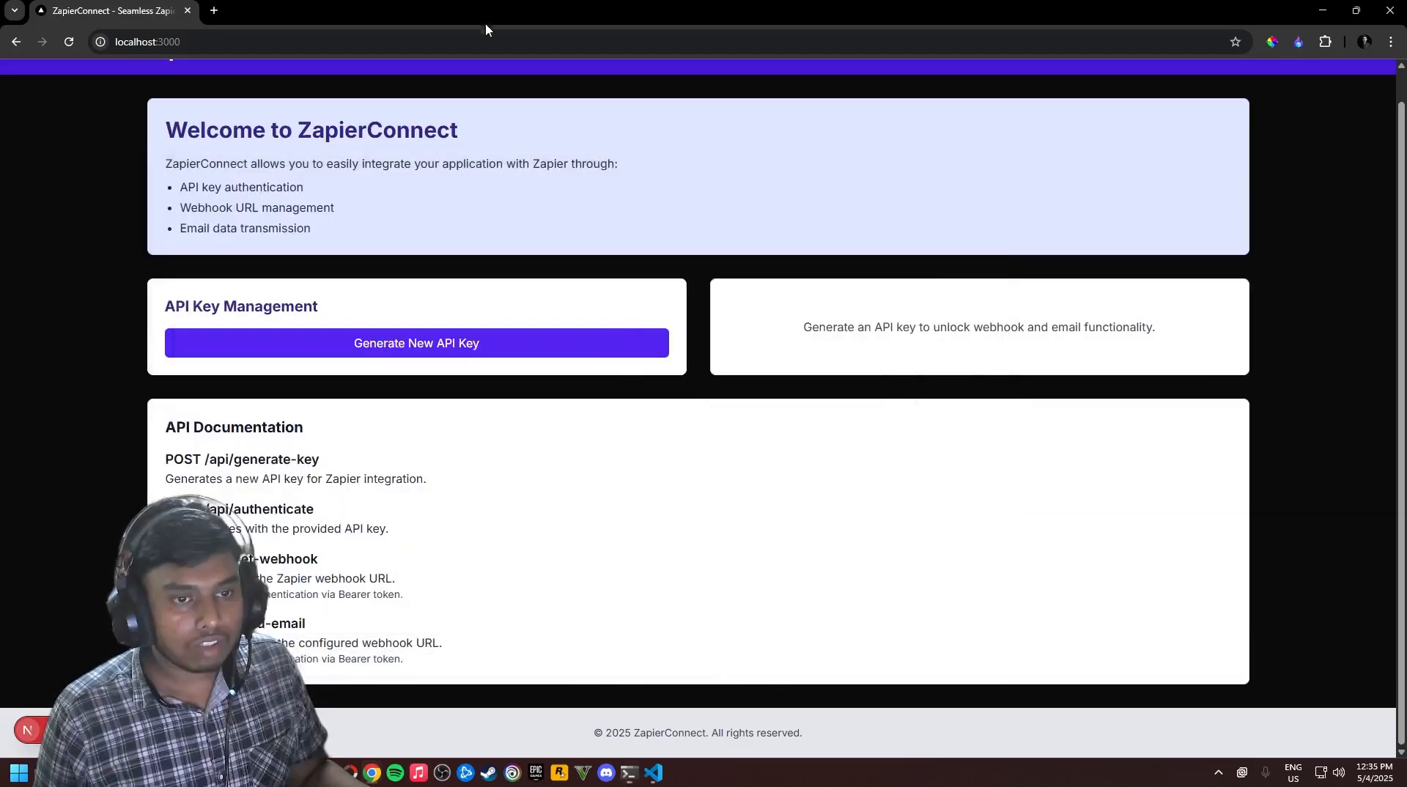
pyautogui.hotkey('alt', 'Tab')
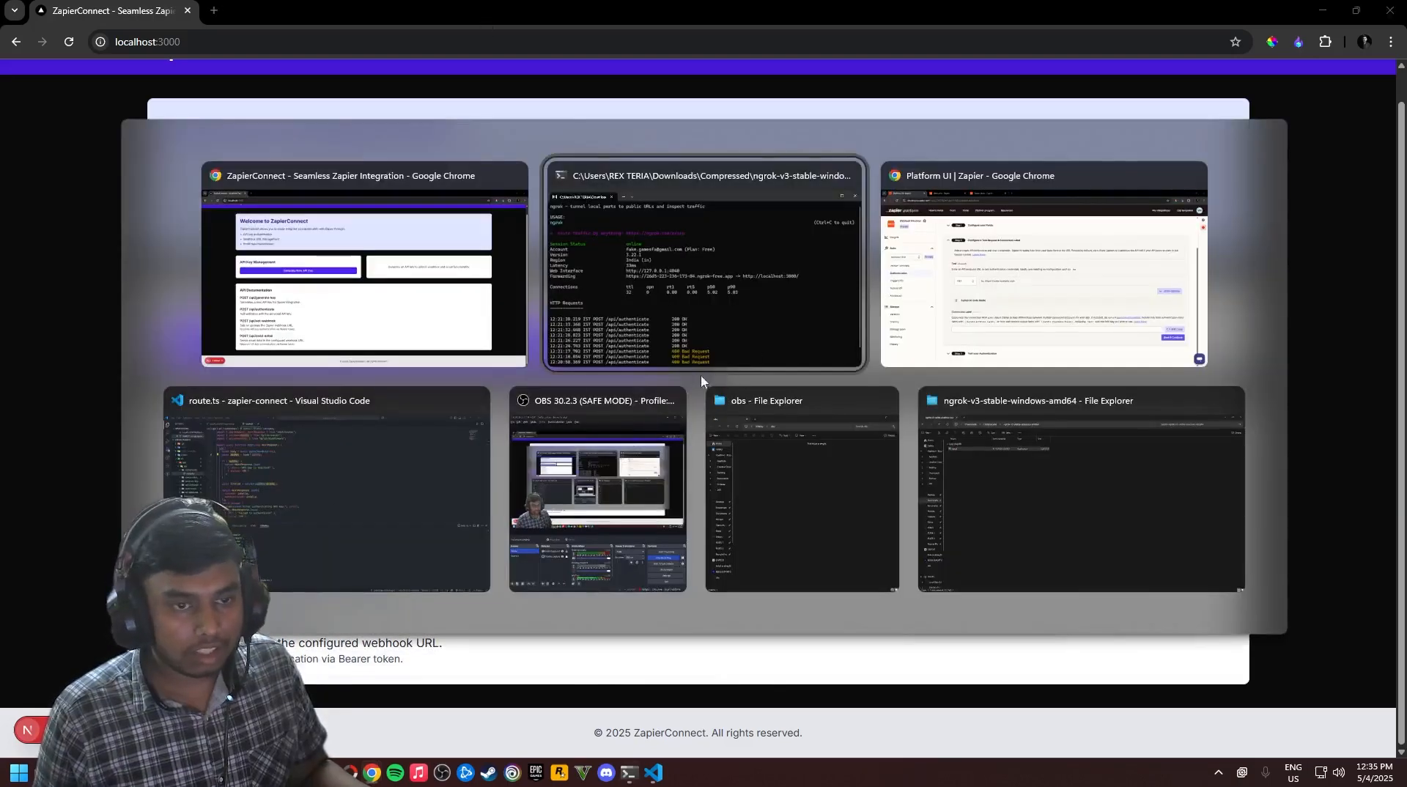
pyautogui.hotkey('alt', 'Tab')
# Set the test URL to the ngrok address plus /api/authenticate and the method to POST
pyautogui.click(522, 397)
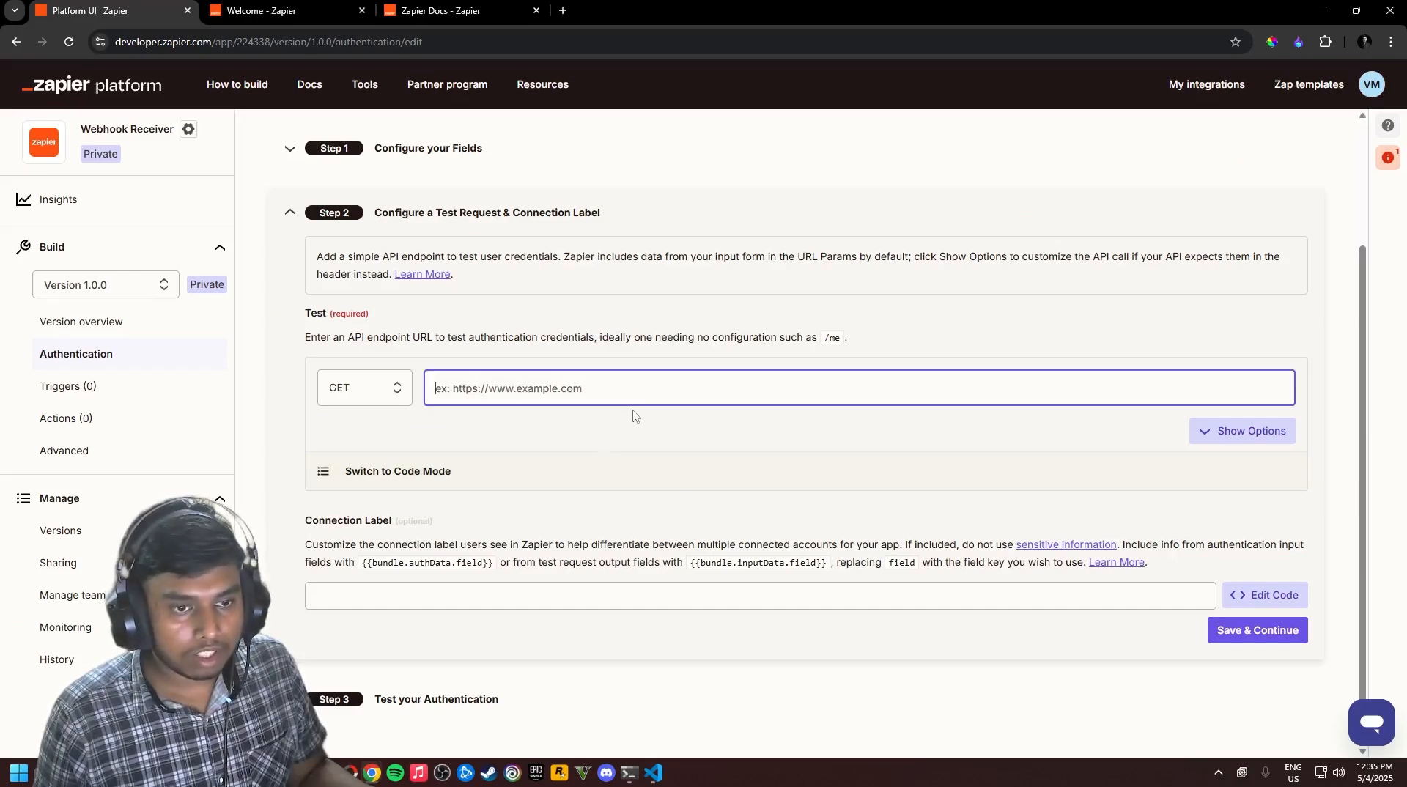
pyautogui.hotkey('ctrl', 'v')
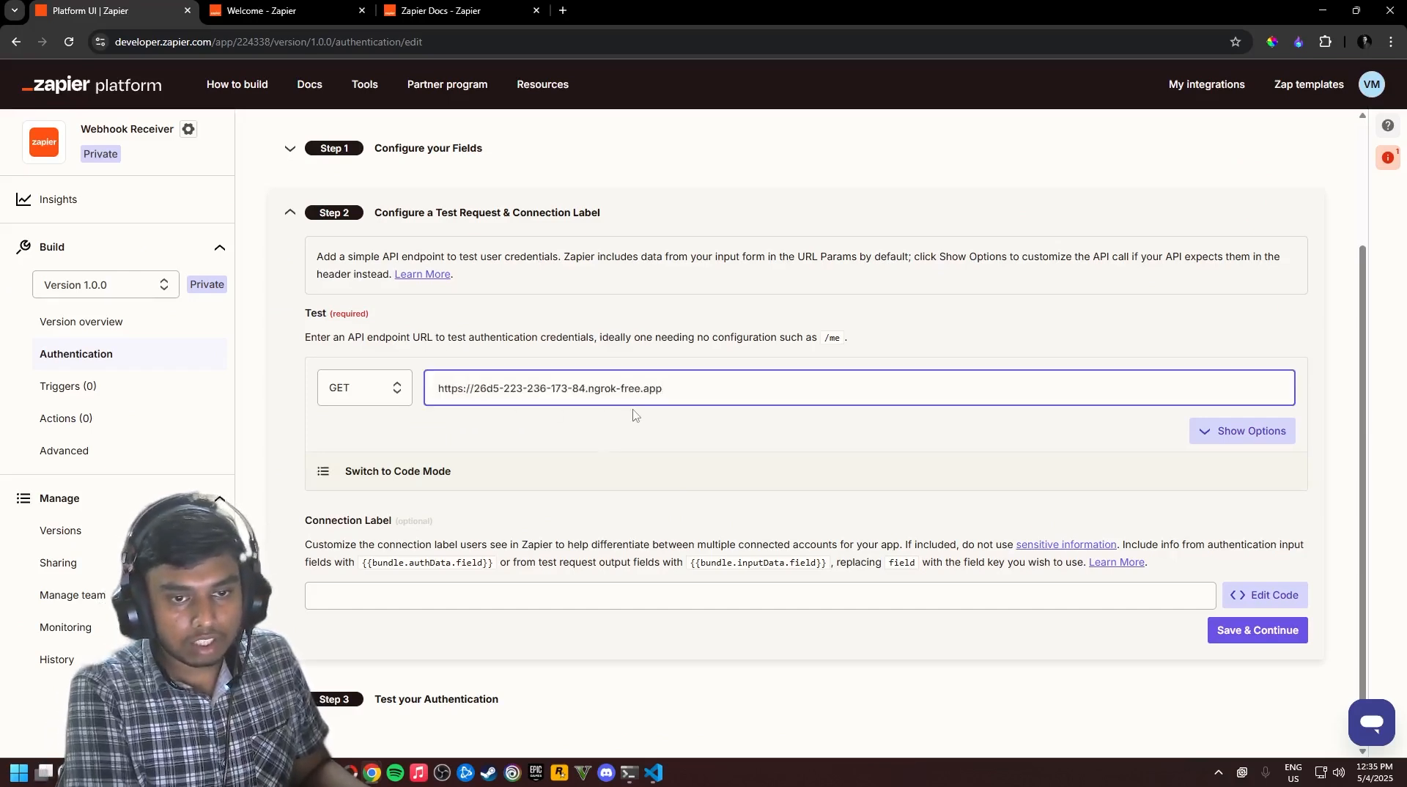
pyautogui.write('/api/authe')
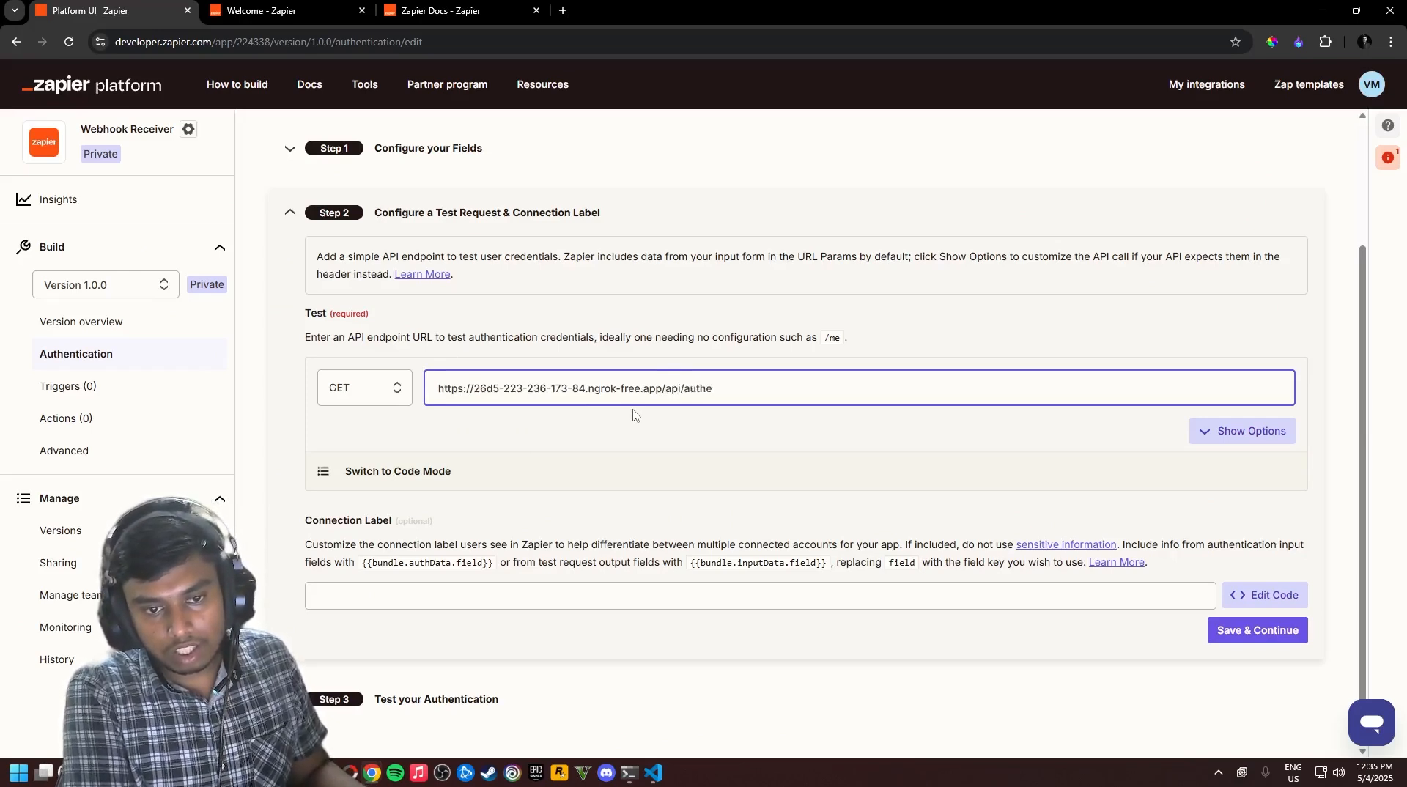
pyautogui.write('nticate')
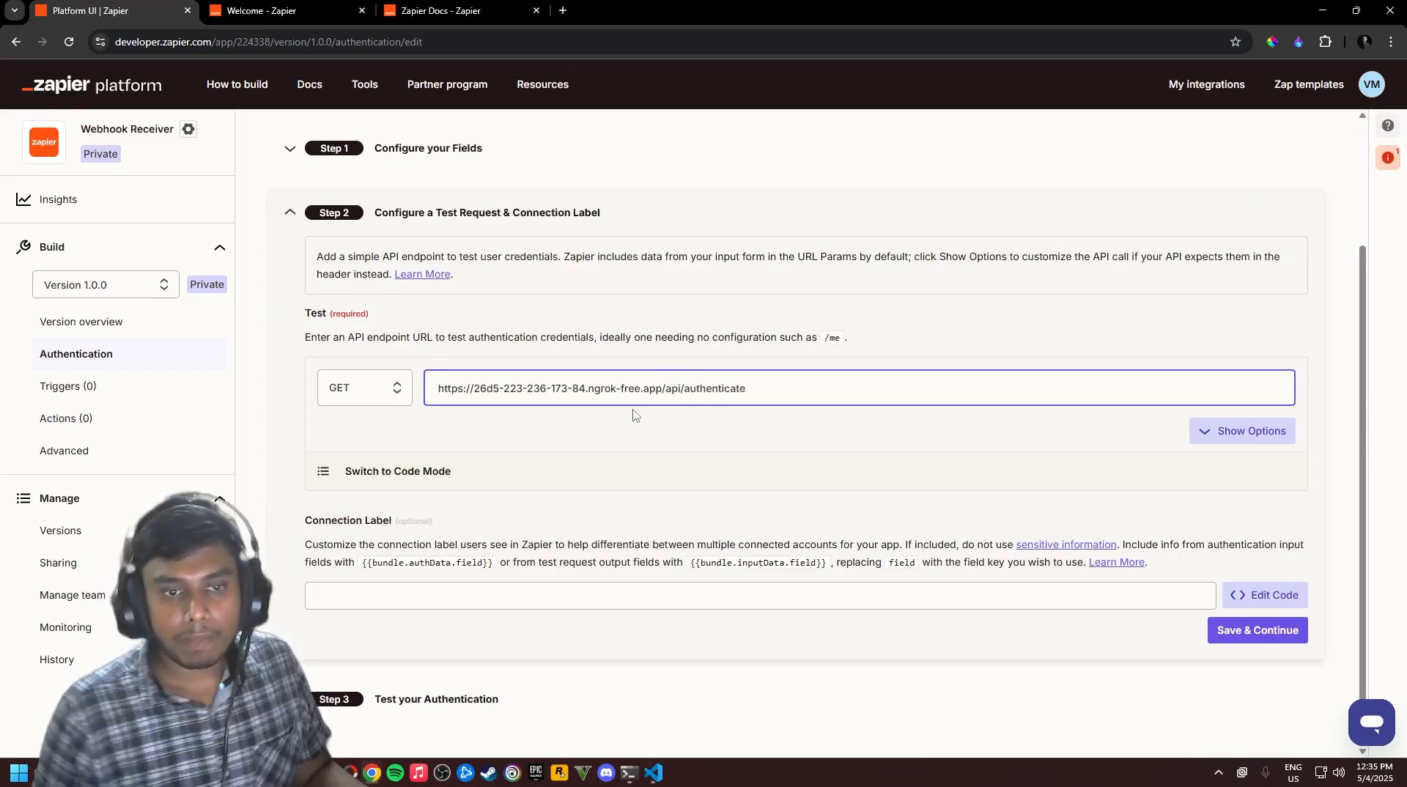
pyautogui.click(396, 388)
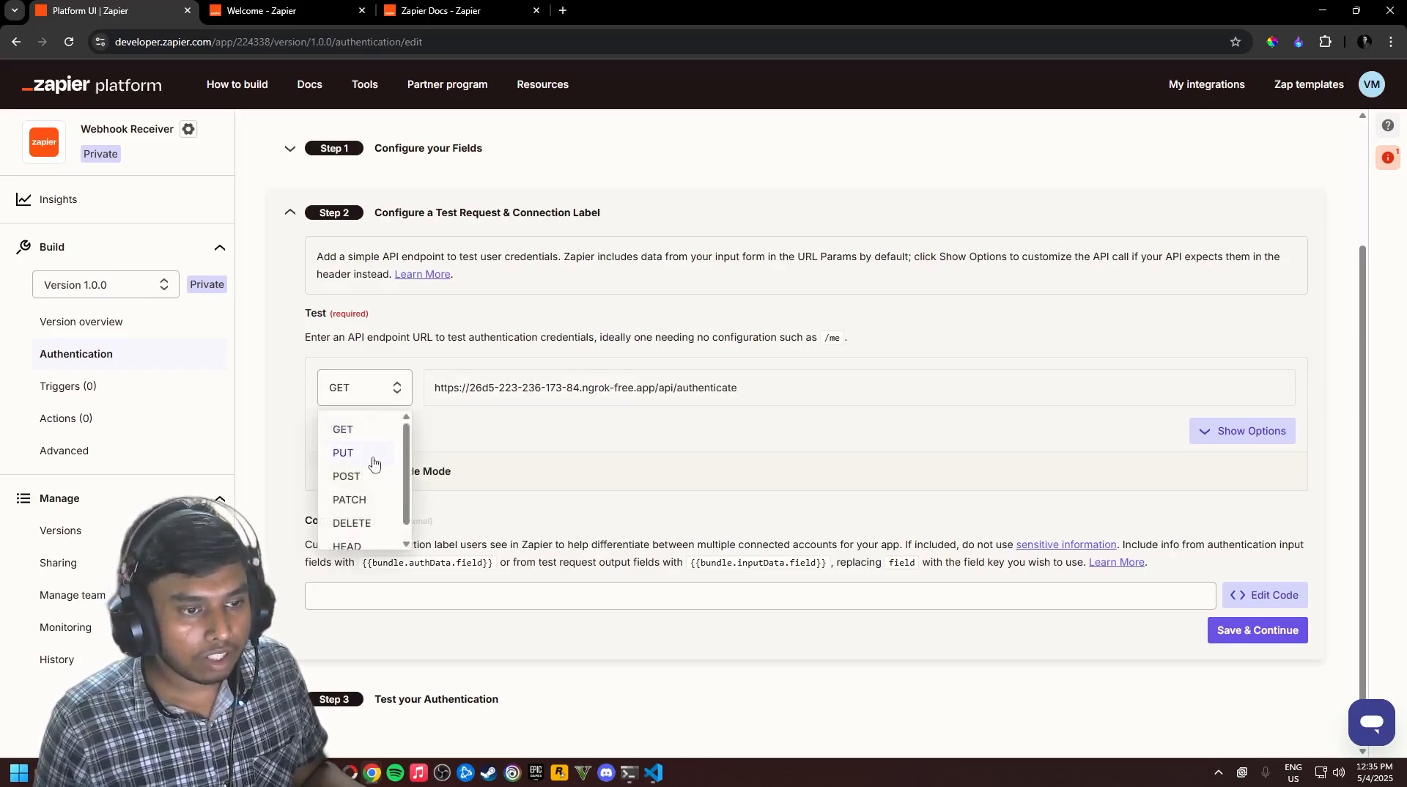
pyautogui.click(368, 476)
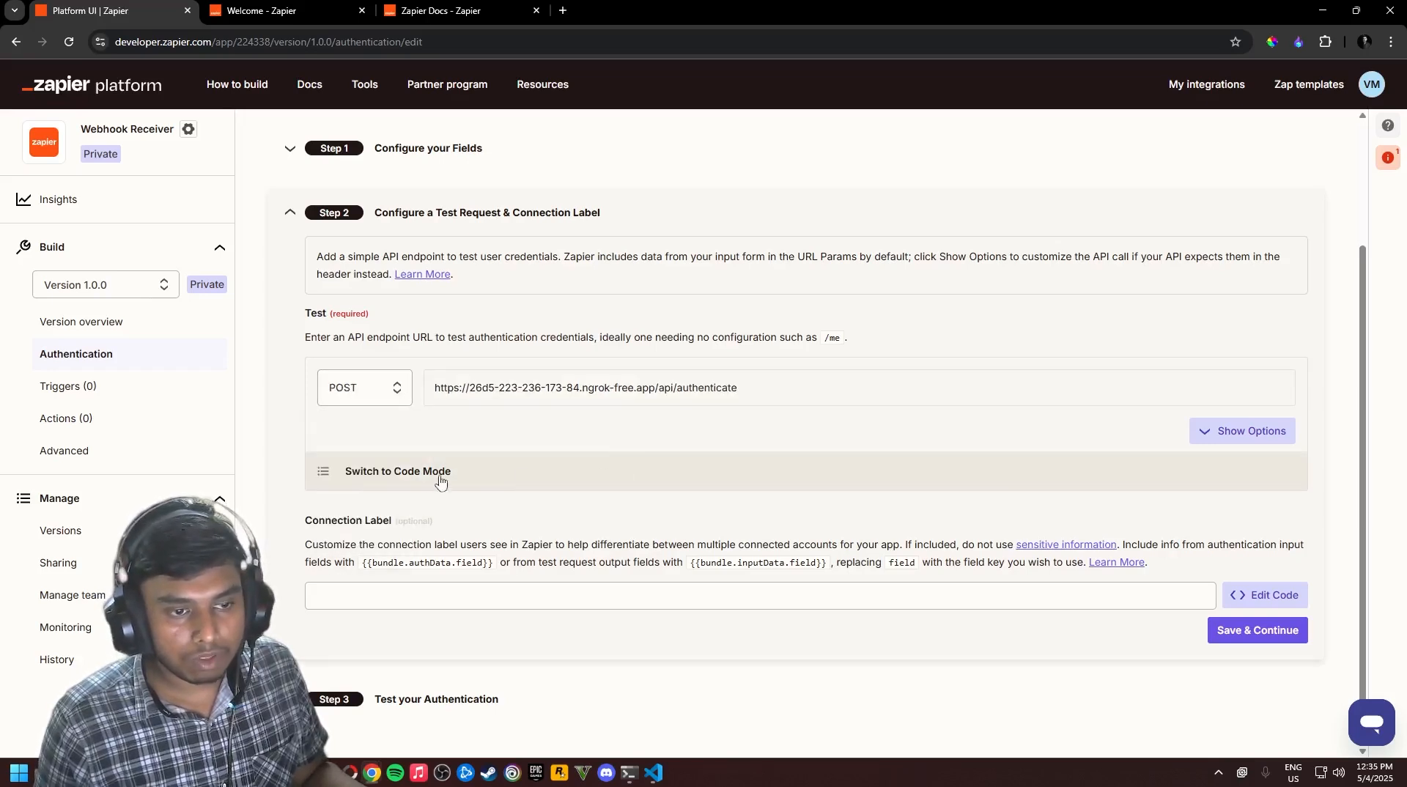
# Review the test request's URL Params and HTTP Headers, save, and open Advanced Settings
pyautogui.click(1209, 439)
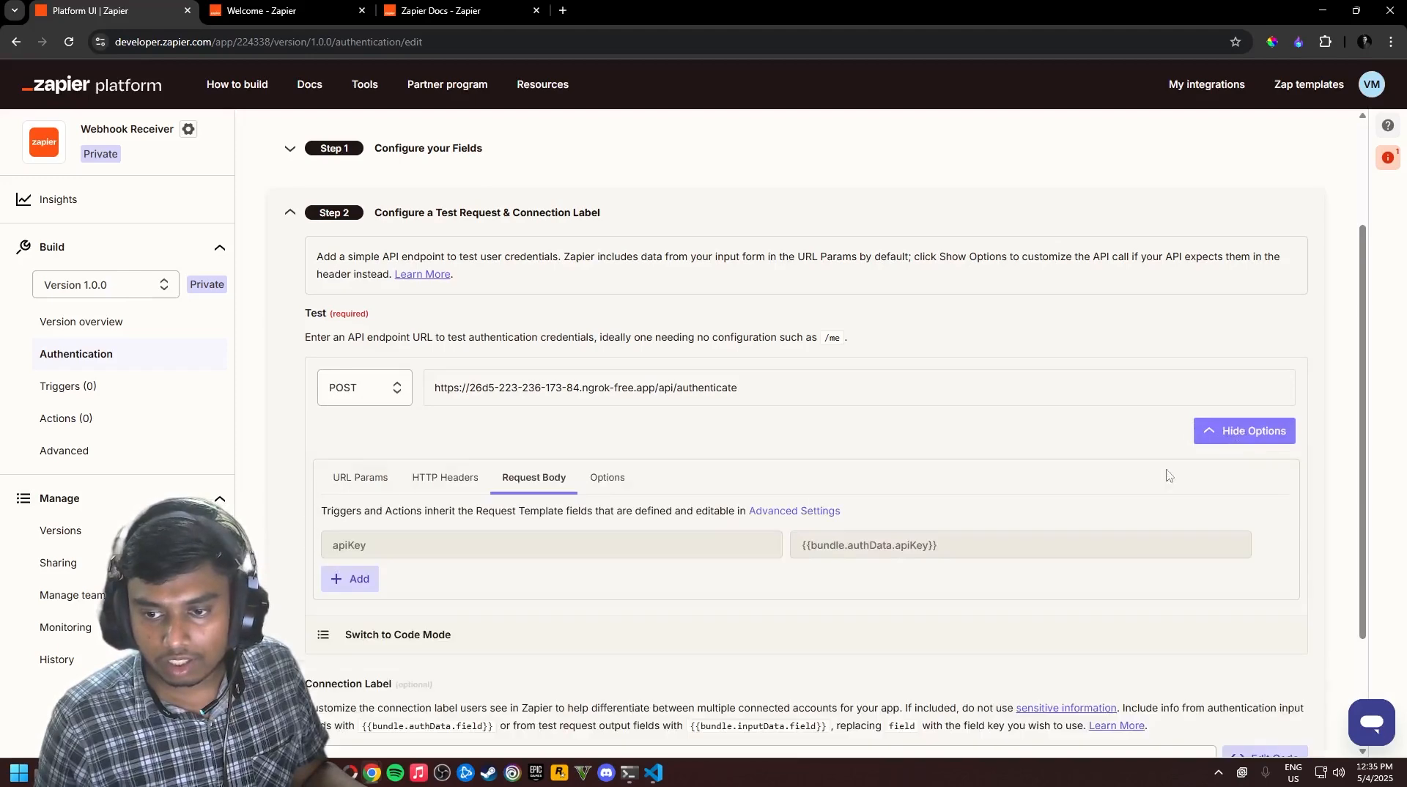
pyautogui.scroll(-2, 722, 489)
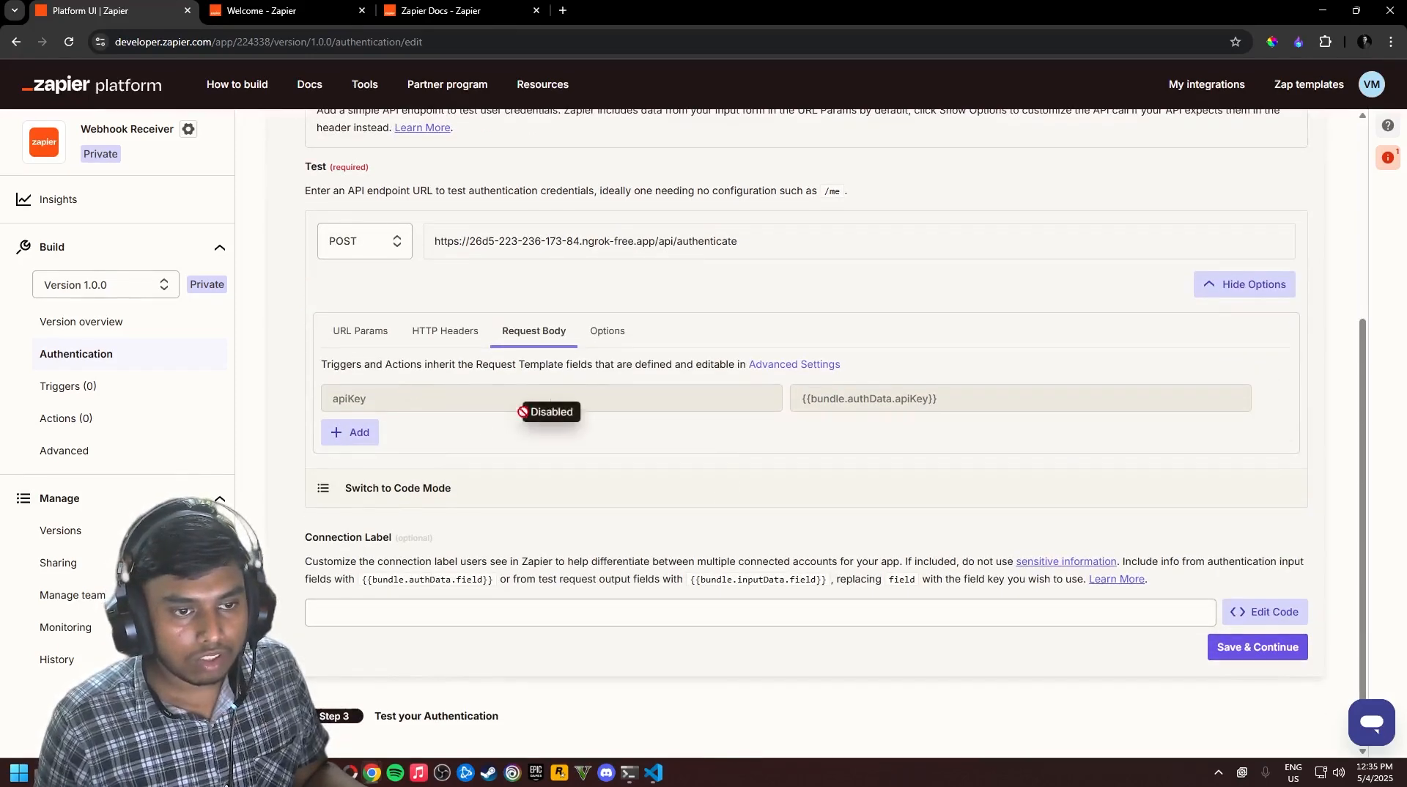
pyautogui.click(355, 330)
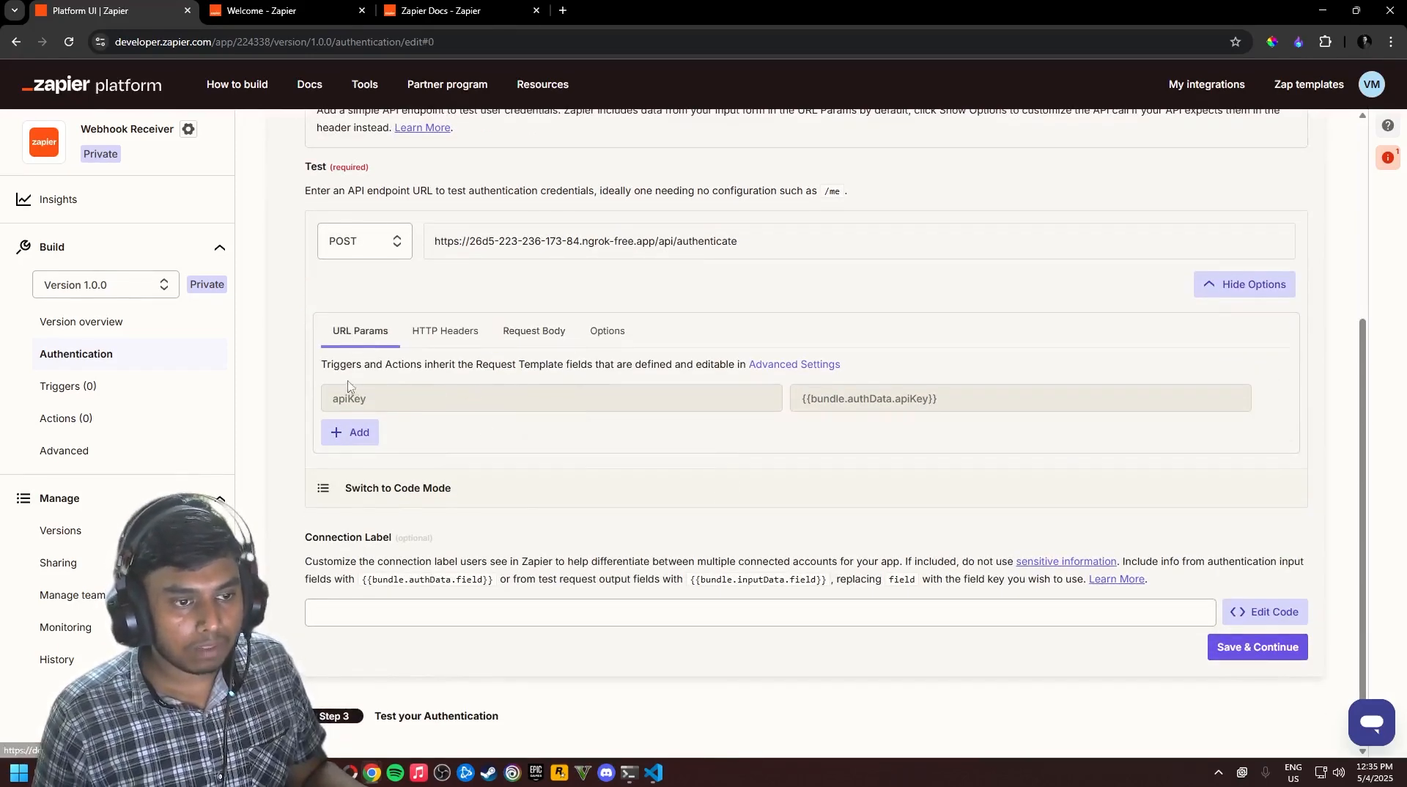
pyautogui.click(431, 331)
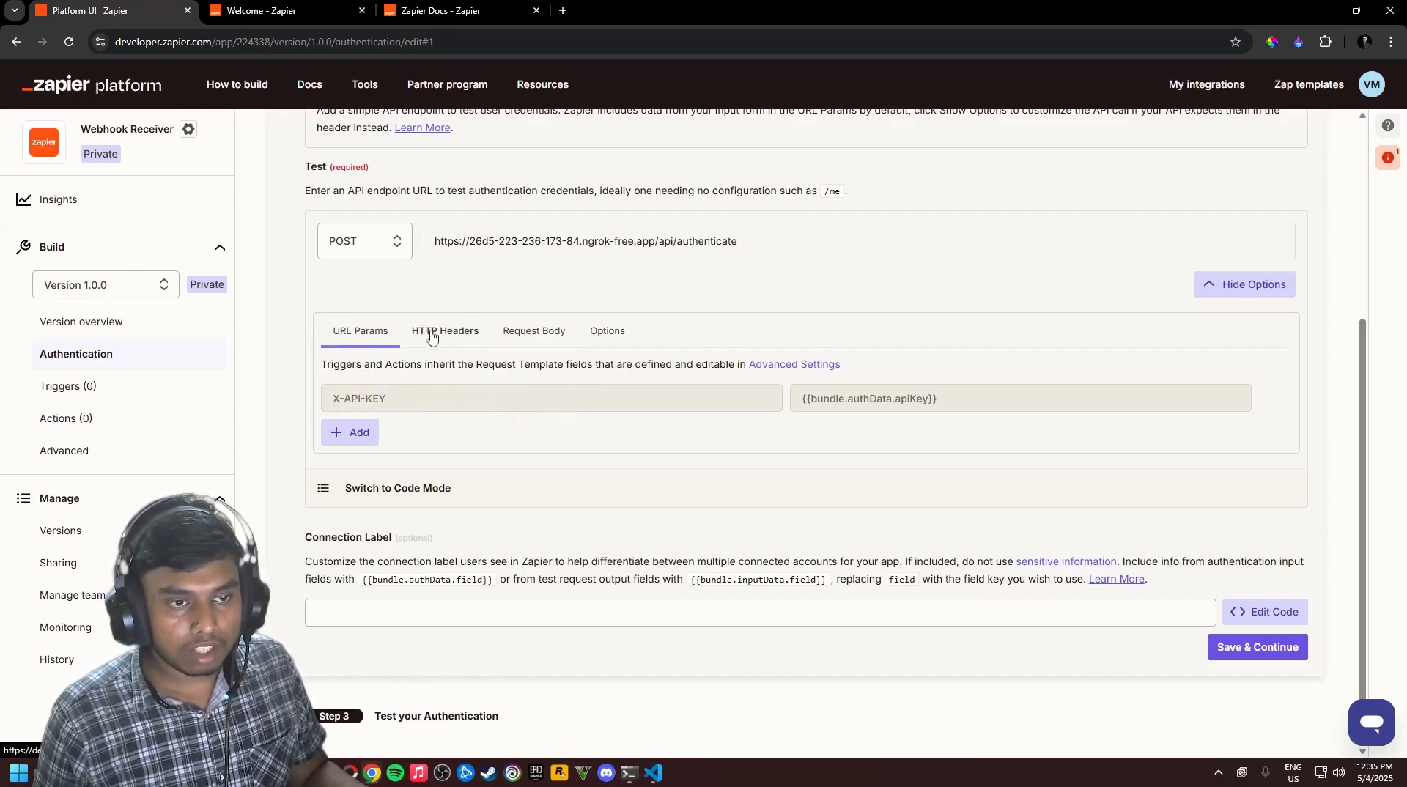
pyautogui.click(356, 329)
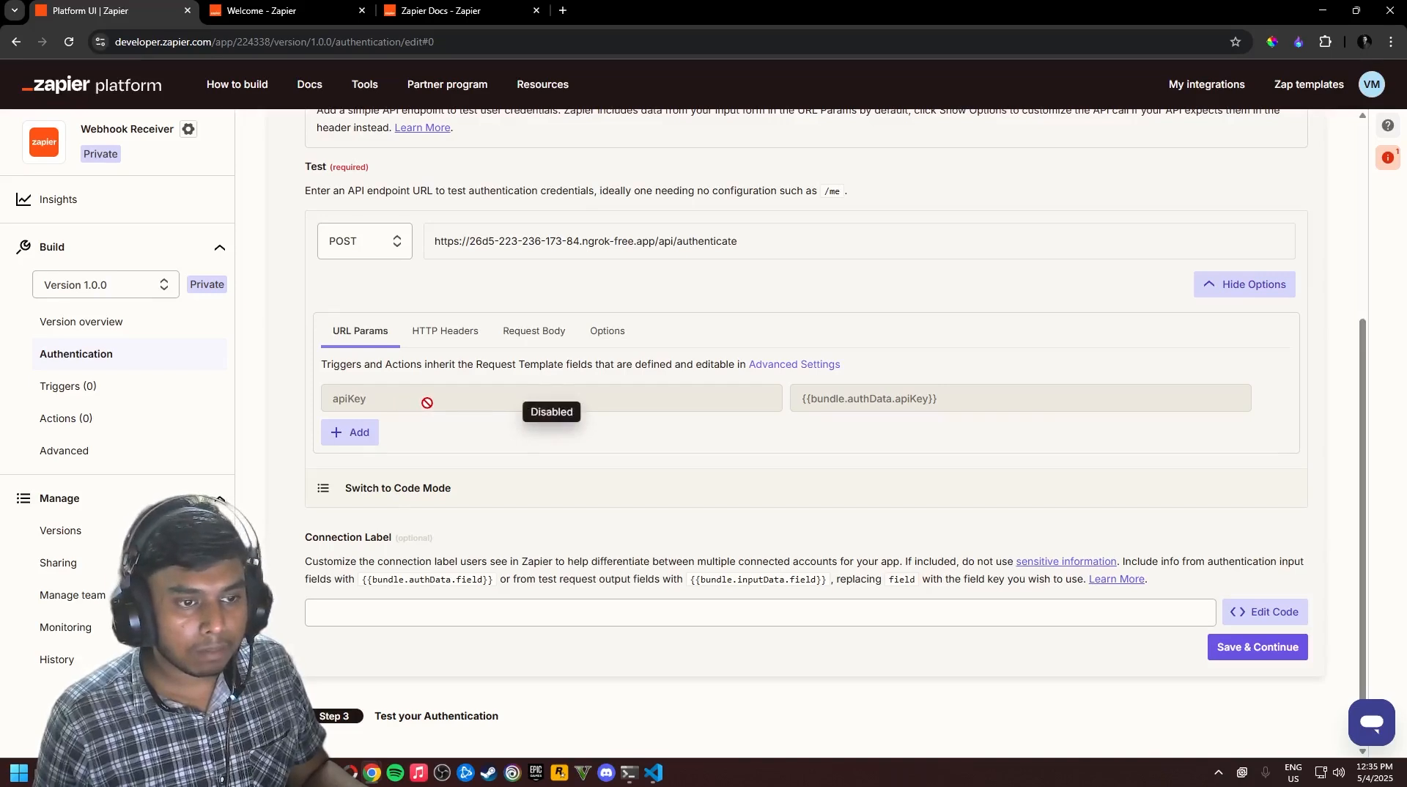
pyautogui.click(447, 330)
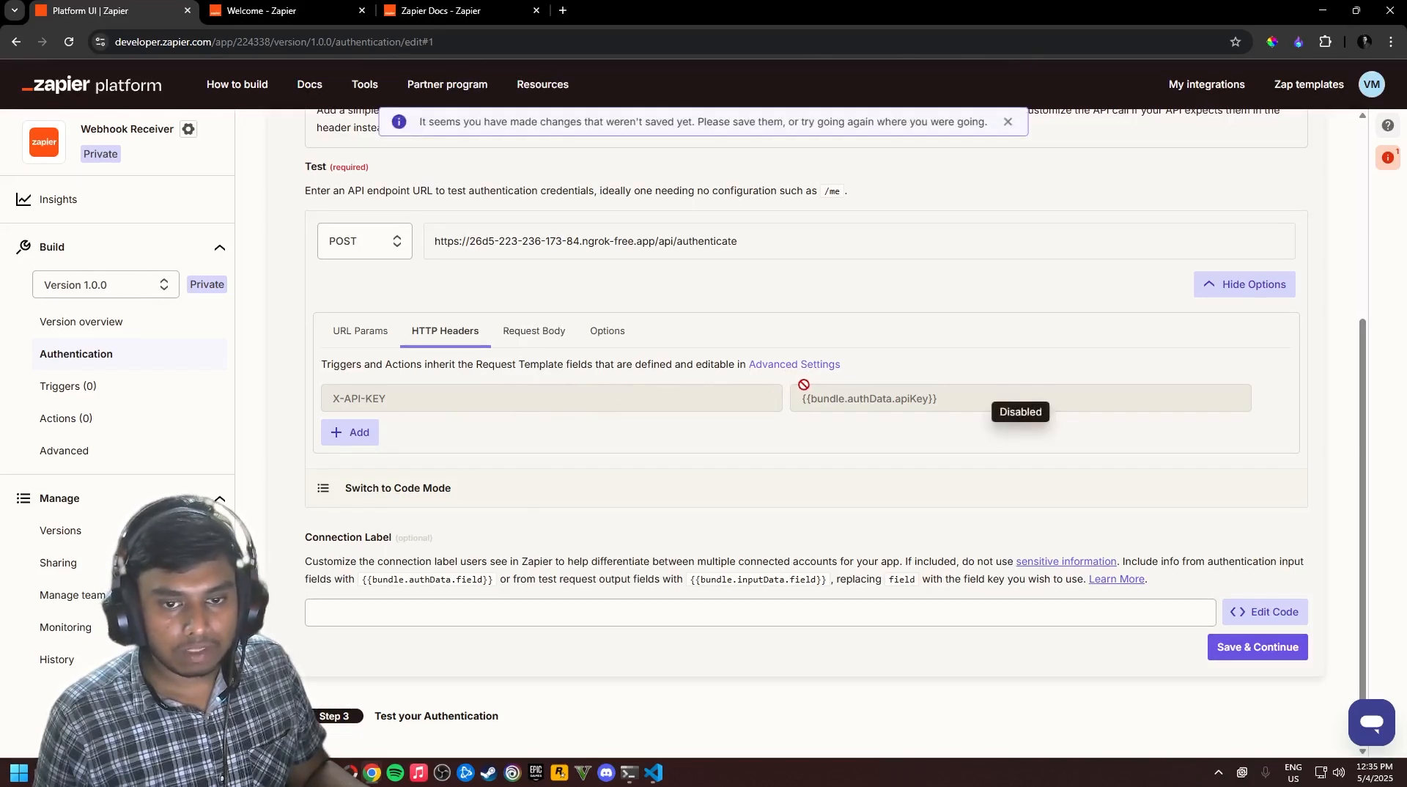
pyautogui.click(1282, 645)
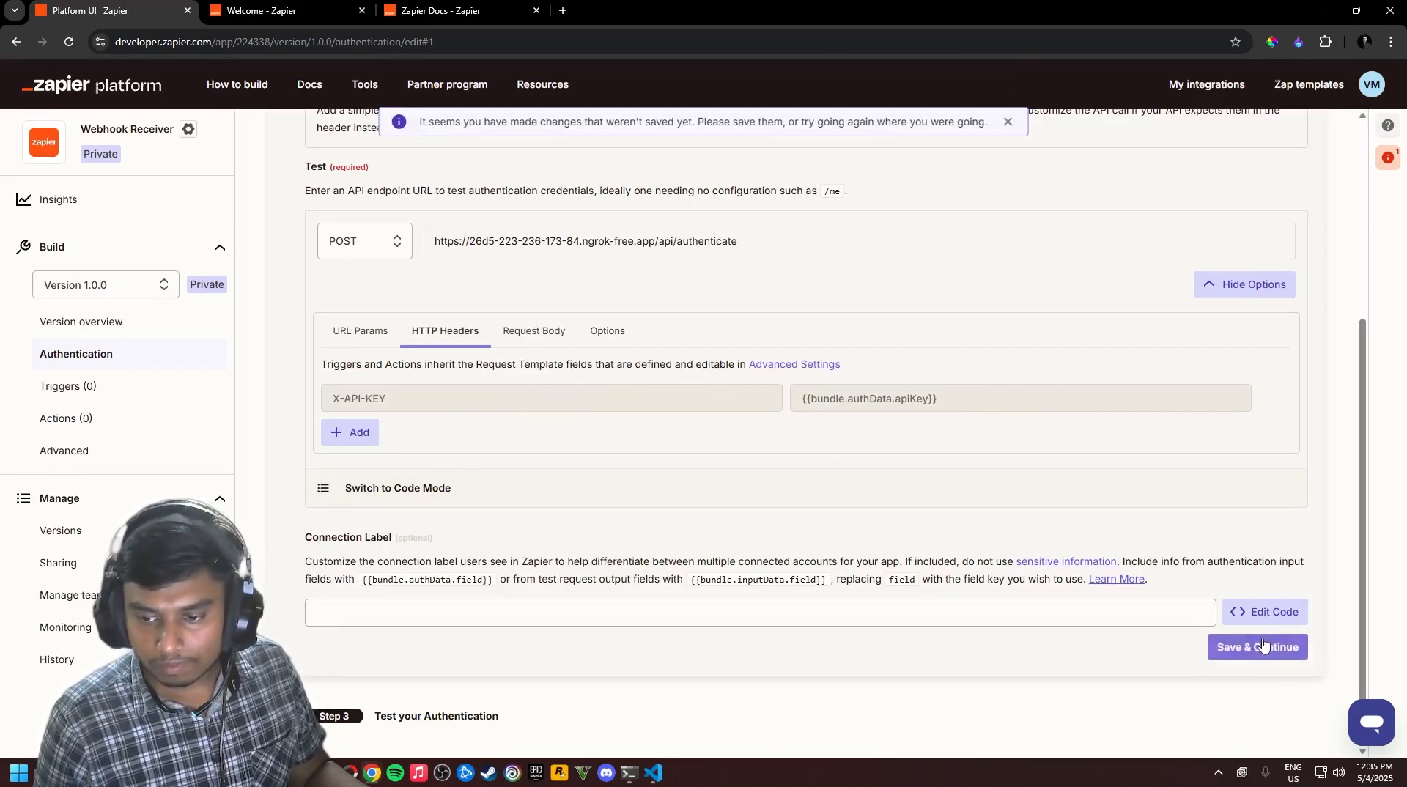
pyautogui.click(790, 364)
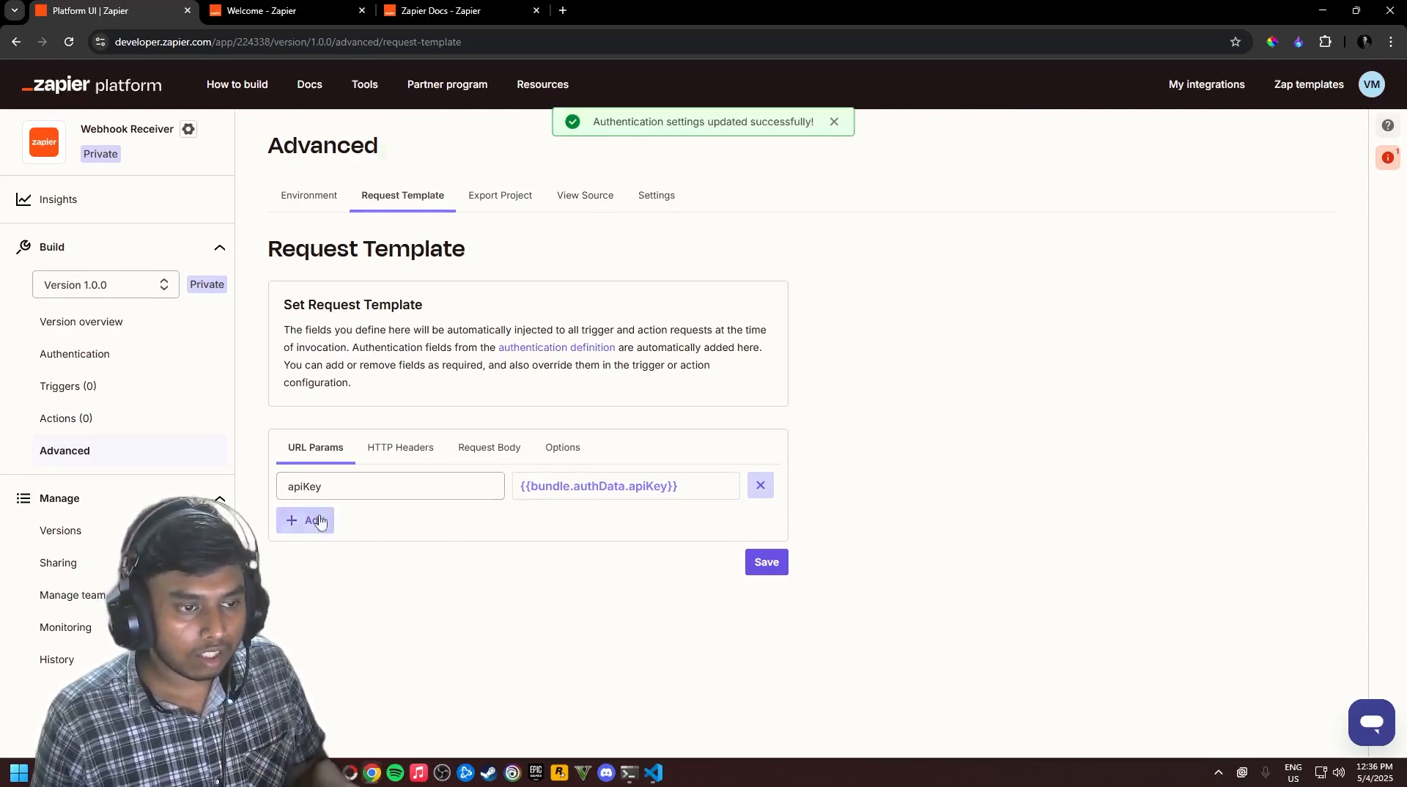
# Try renaming the apiKey parameter value to api_key, then undo it back to {{bundle.authData.apiKey}}
pyautogui.click(340, 487)
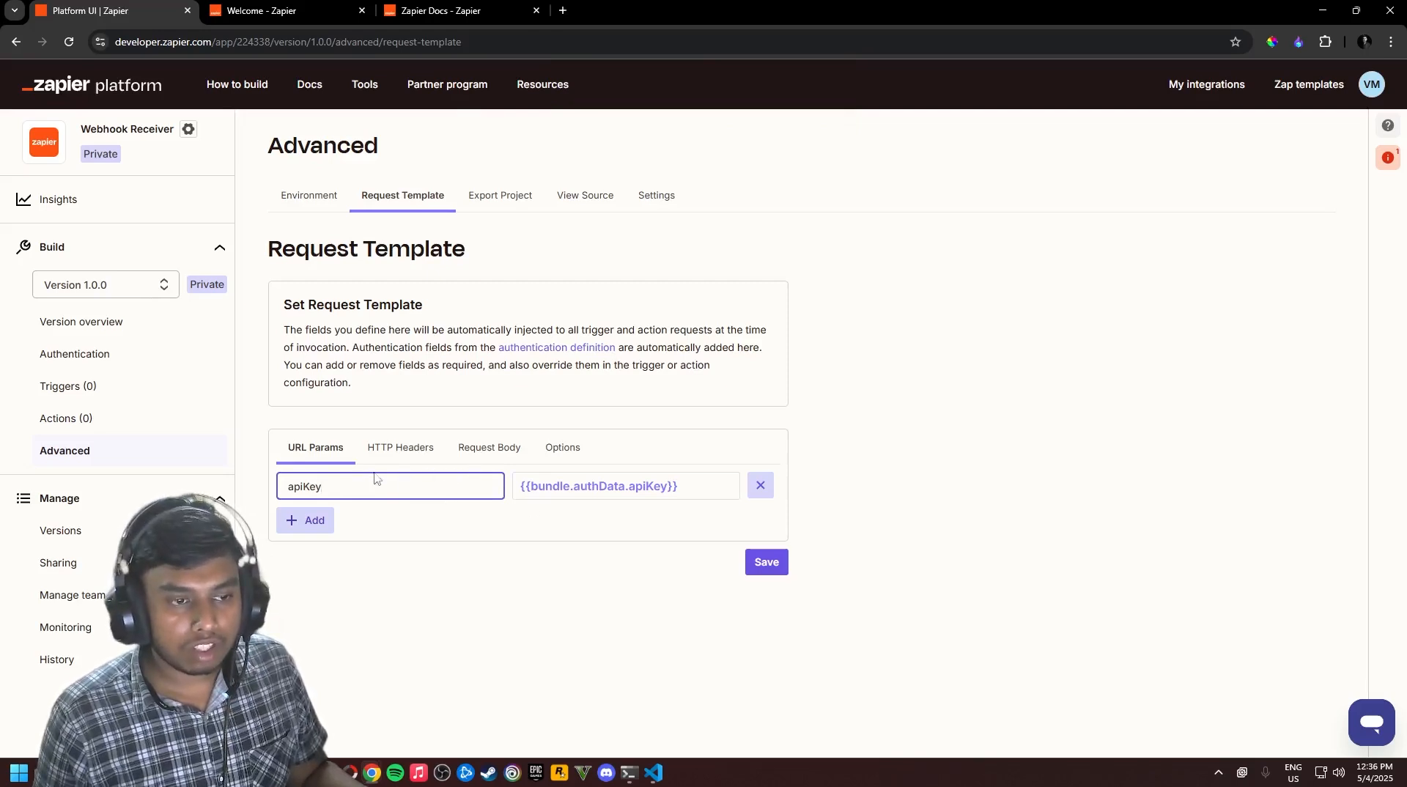
pyautogui.click(642, 491)
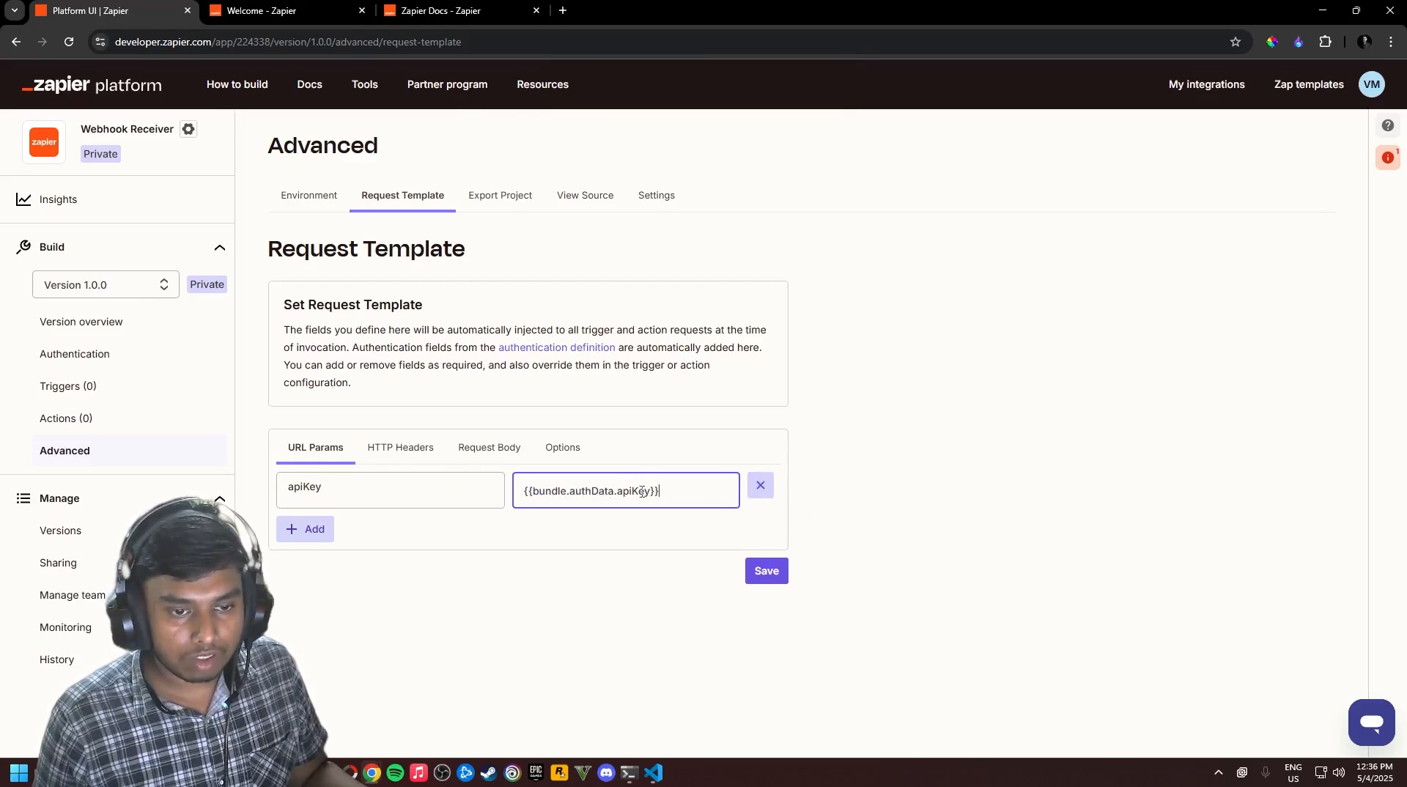
pyautogui.moveTo(523, 491); pyautogui.dragTo(664, 493)
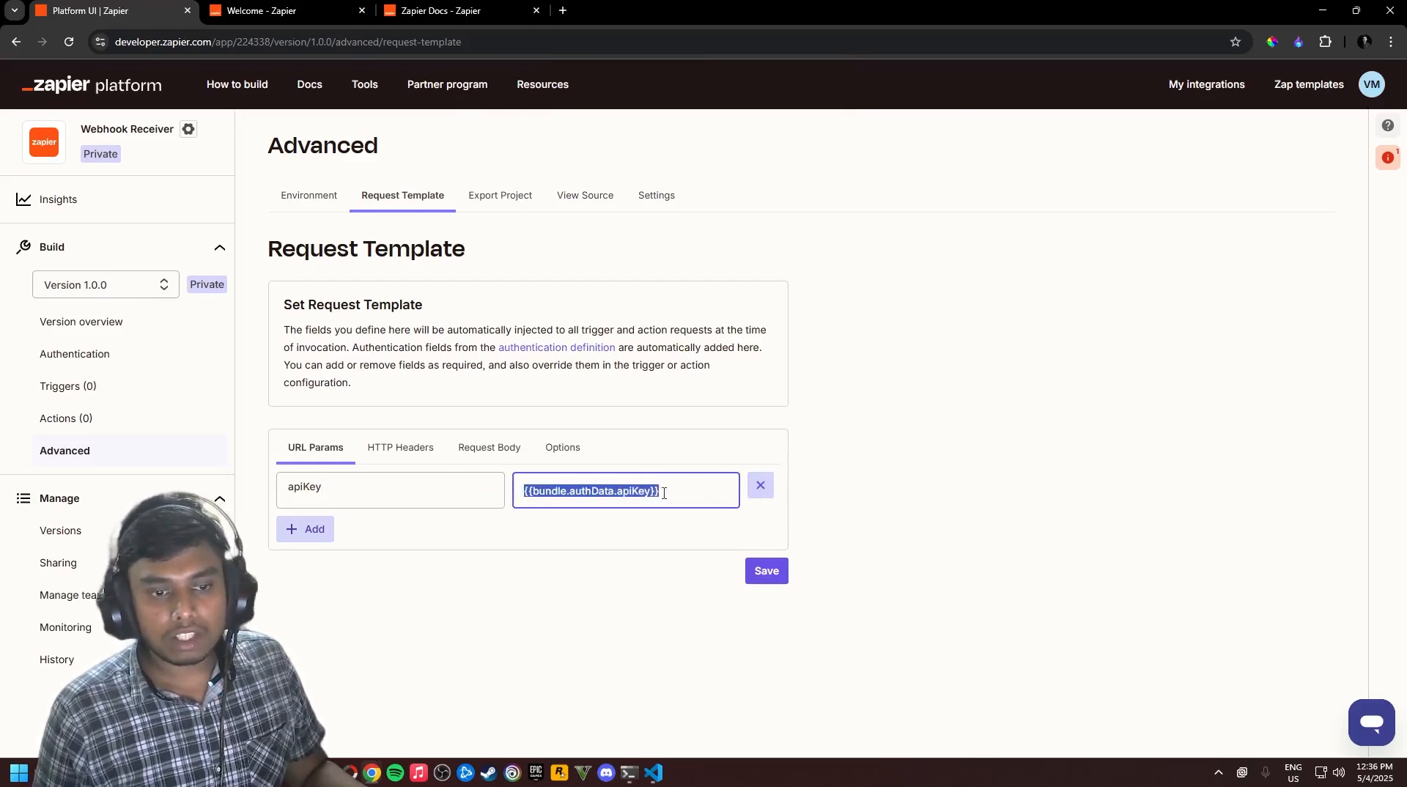
pyautogui.click(673, 493)
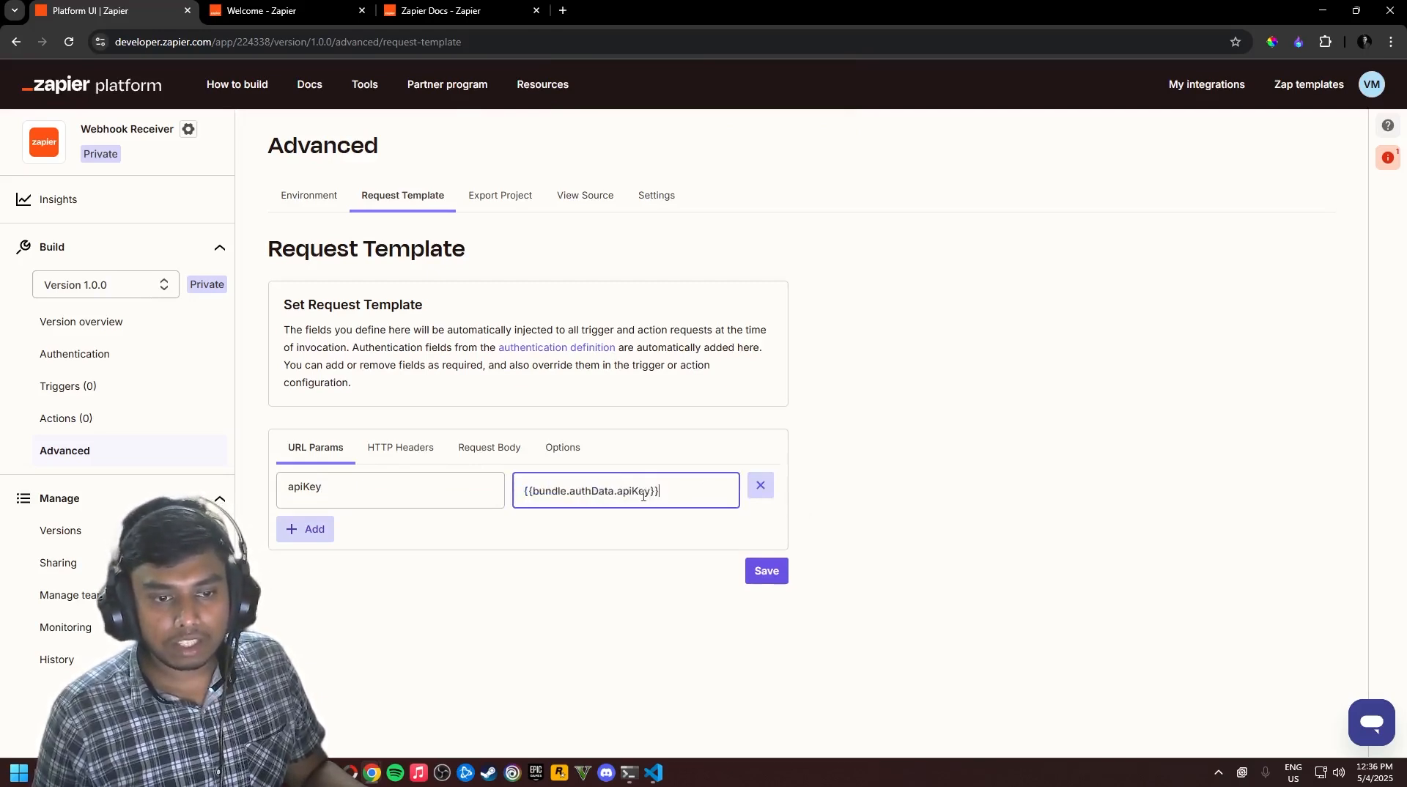
pyautogui.doubleClick(639, 493)
pyautogui.click(649, 535)
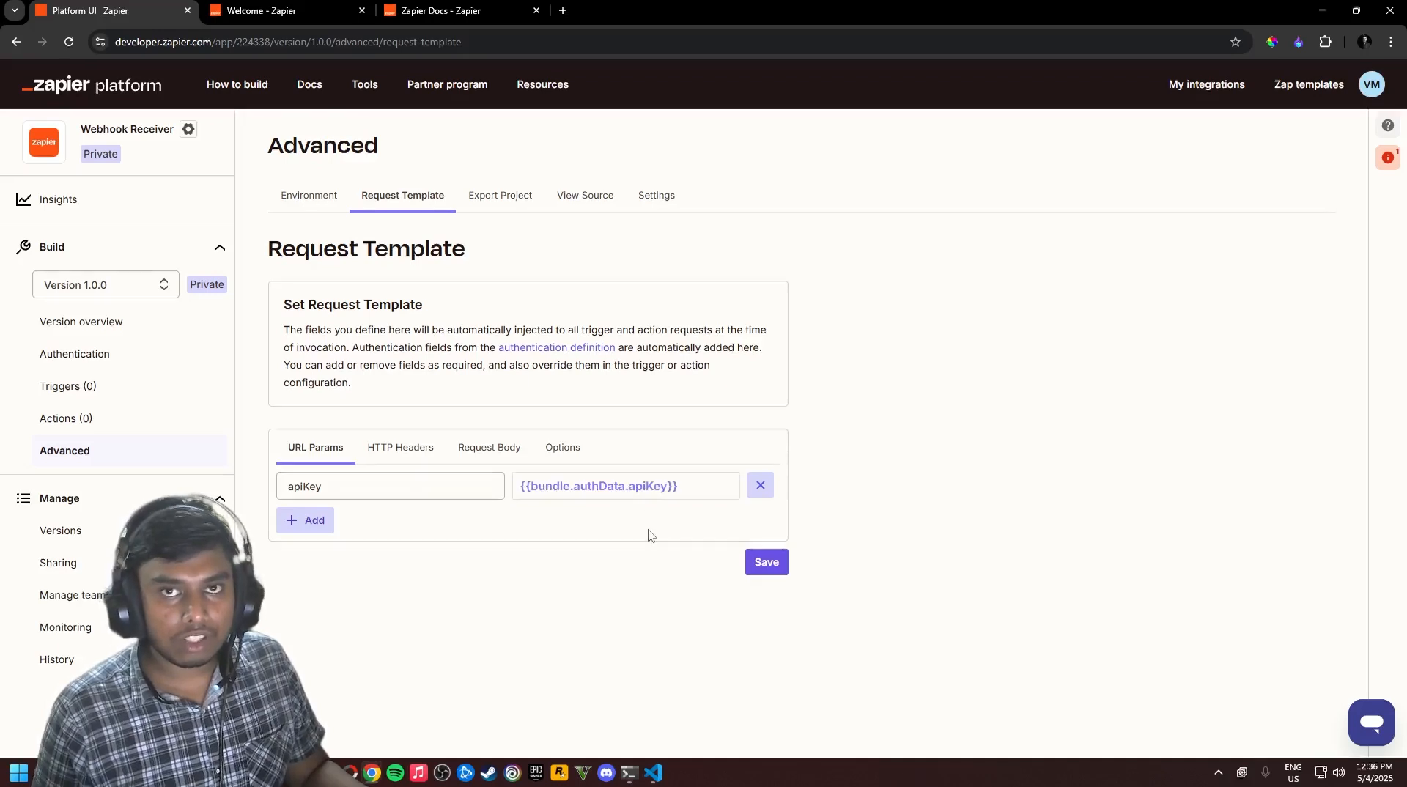
pyautogui.click(655, 493)
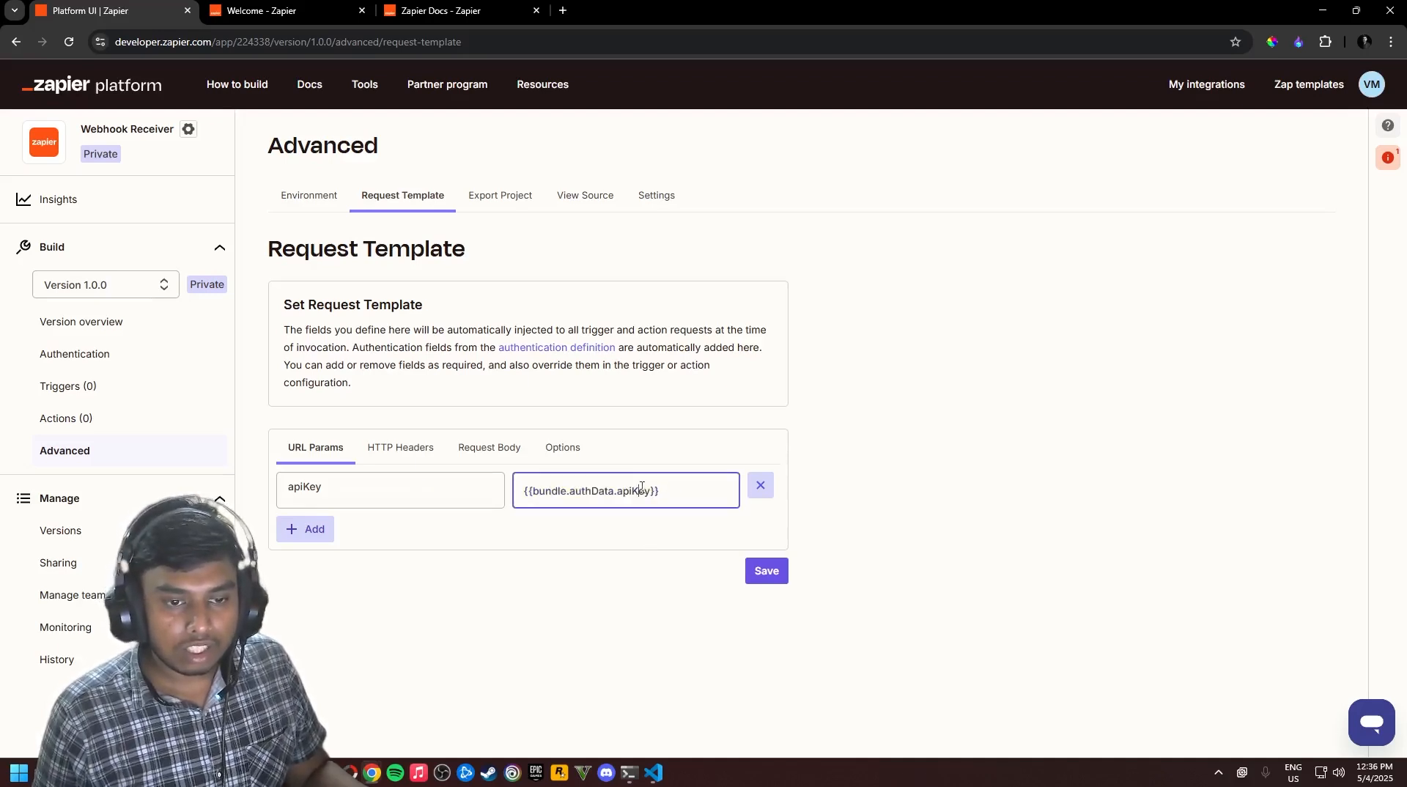
pyautogui.doubleClick(641, 490)
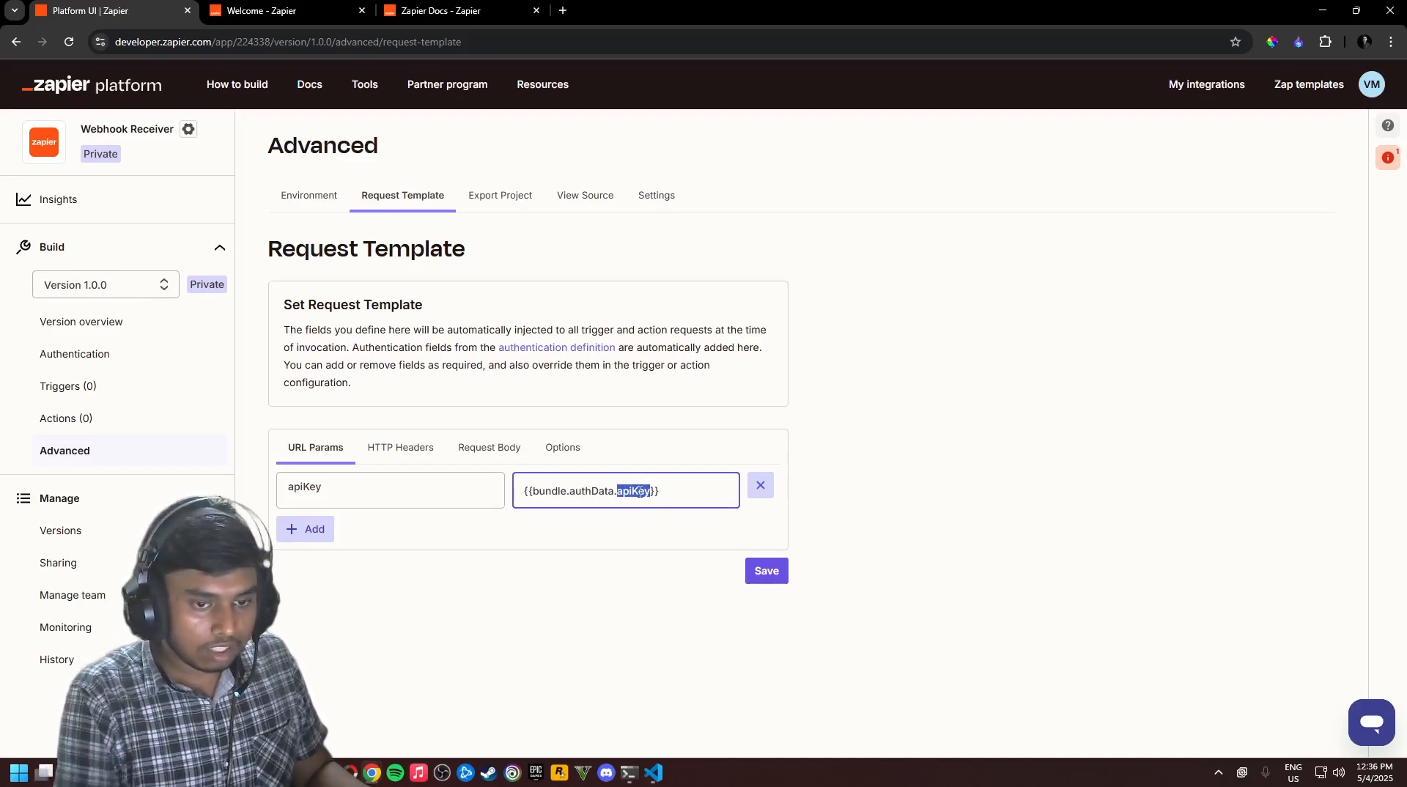
pyautogui.press('BackSpace')
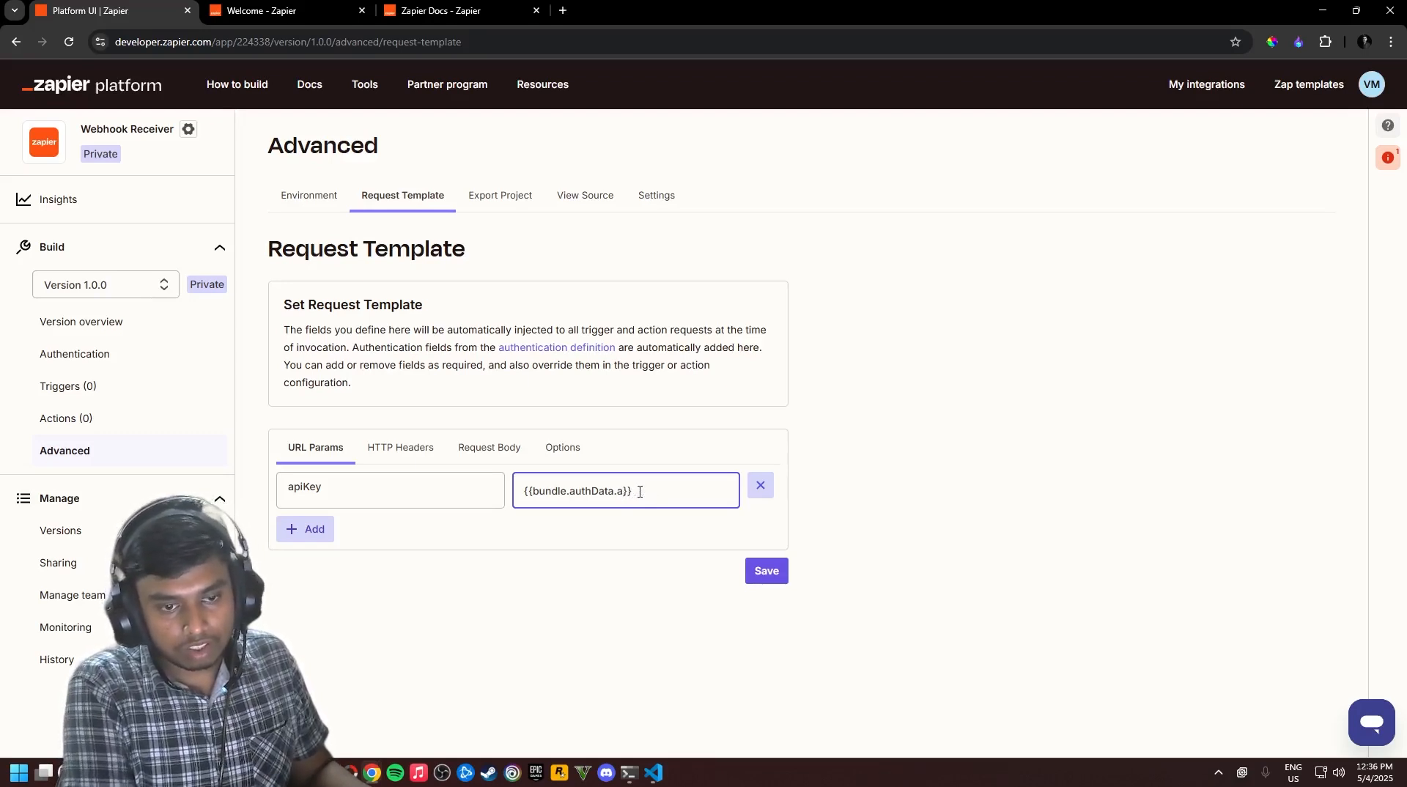
pyautogui.write('api_key')
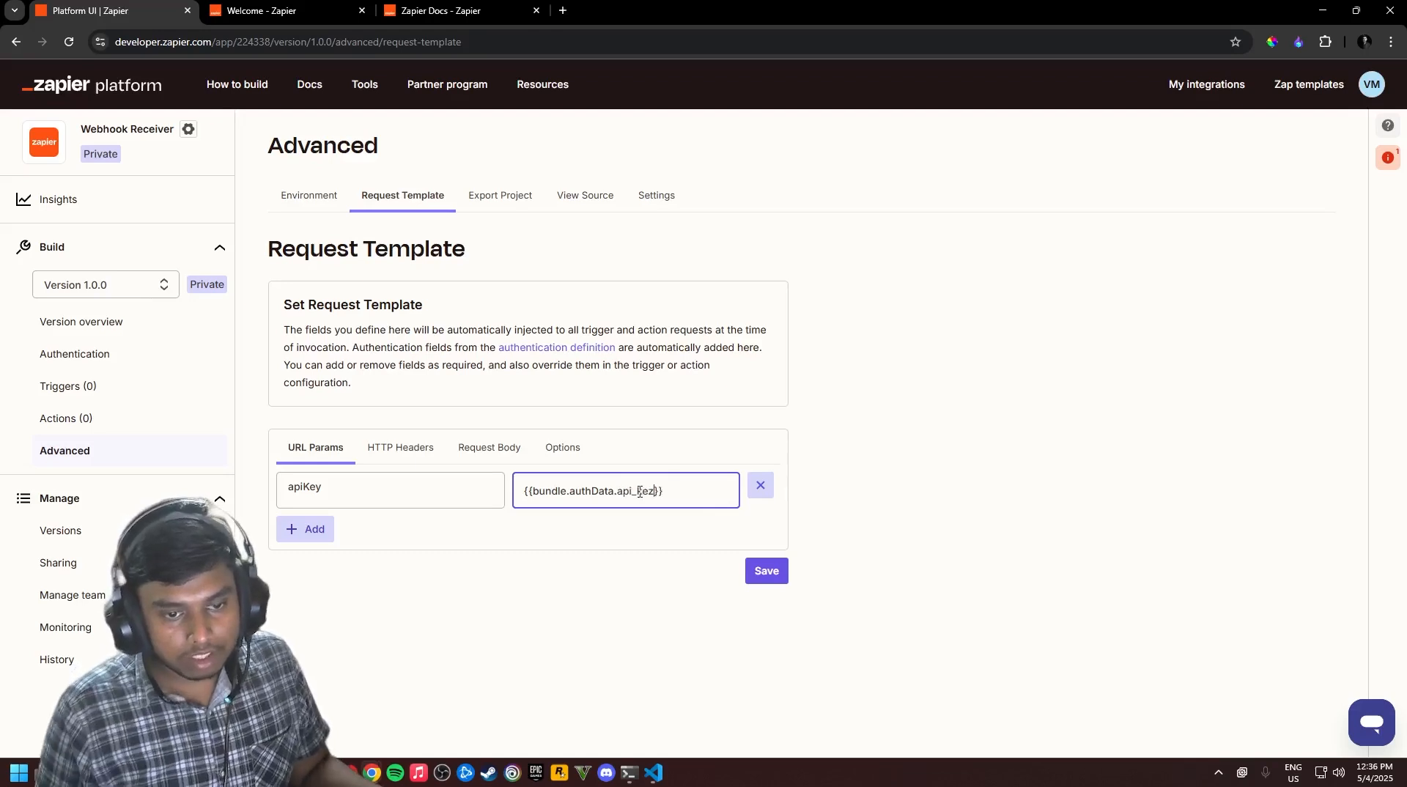
pyautogui.hotkey('ctrl', 'z')
pyautogui.hotkey('ctrl', 'z')
pyautogui.hotkey('ctrl', 'z')
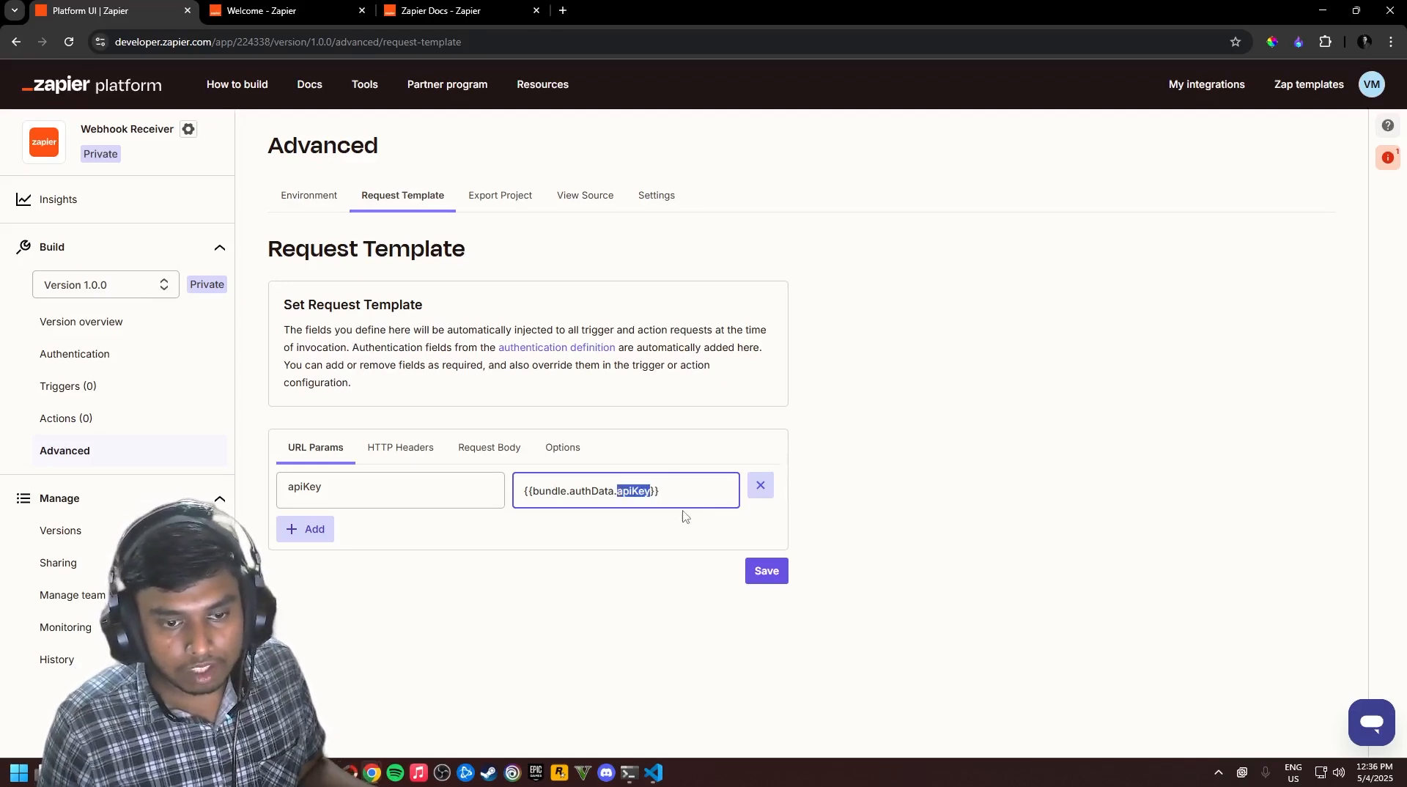
pyautogui.click(715, 512)
pyautogui.click(682, 496)
# Delete the apiKey URL param and X-API-KEY header, save, and open API Key authentication
pyautogui.hotkey('alt', 'Tab')
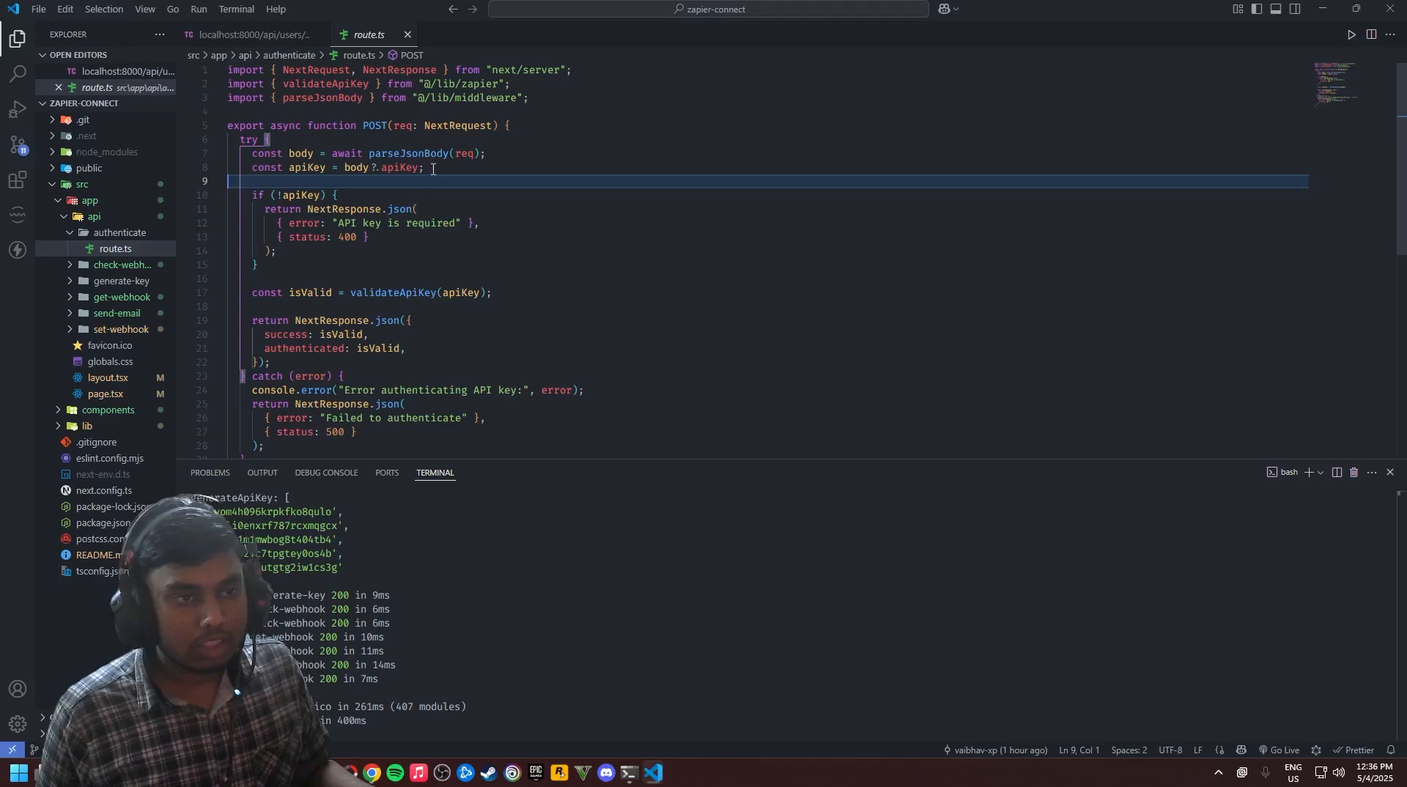
pyautogui.click(438, 168)
pyautogui.hotkey('alt', 'Tab')
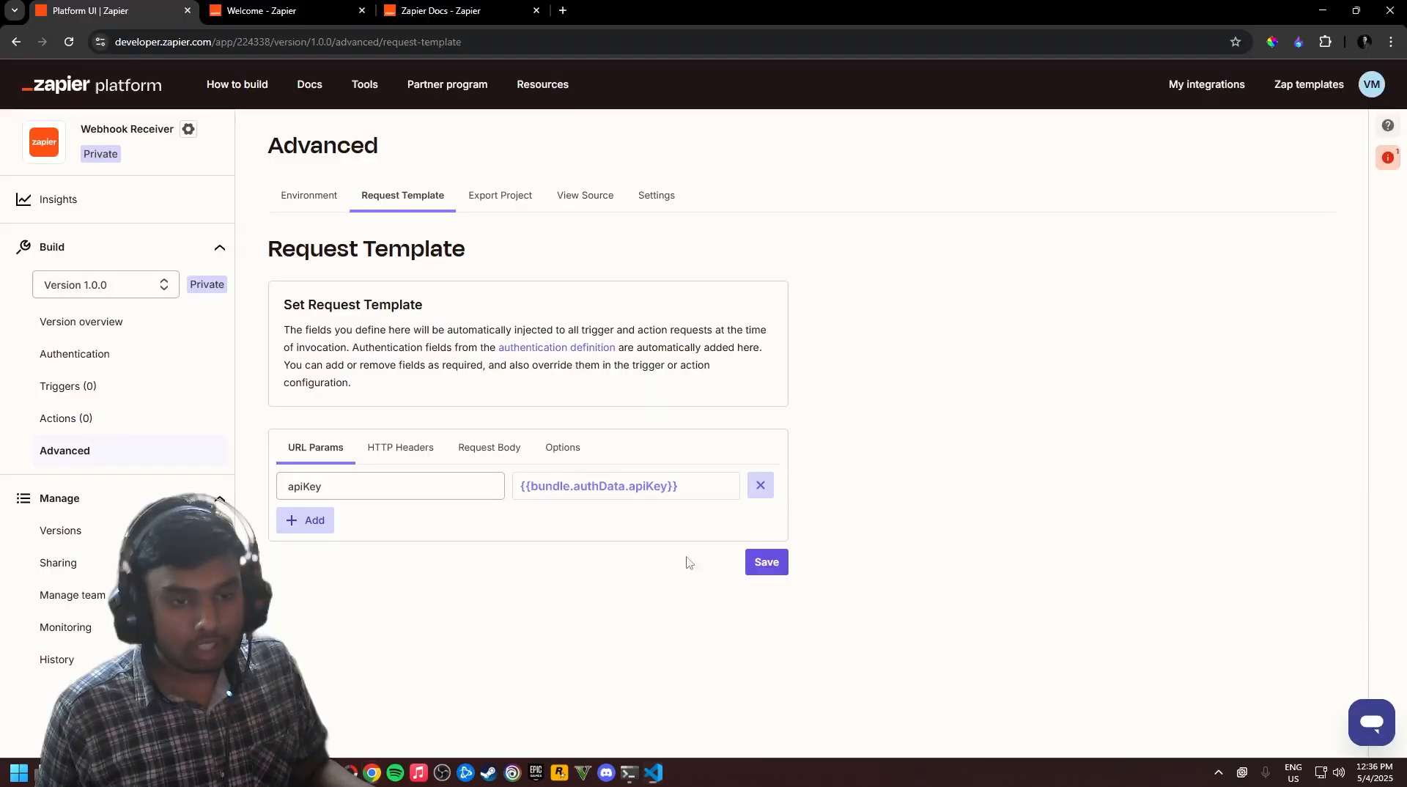
pyautogui.click(489, 448)
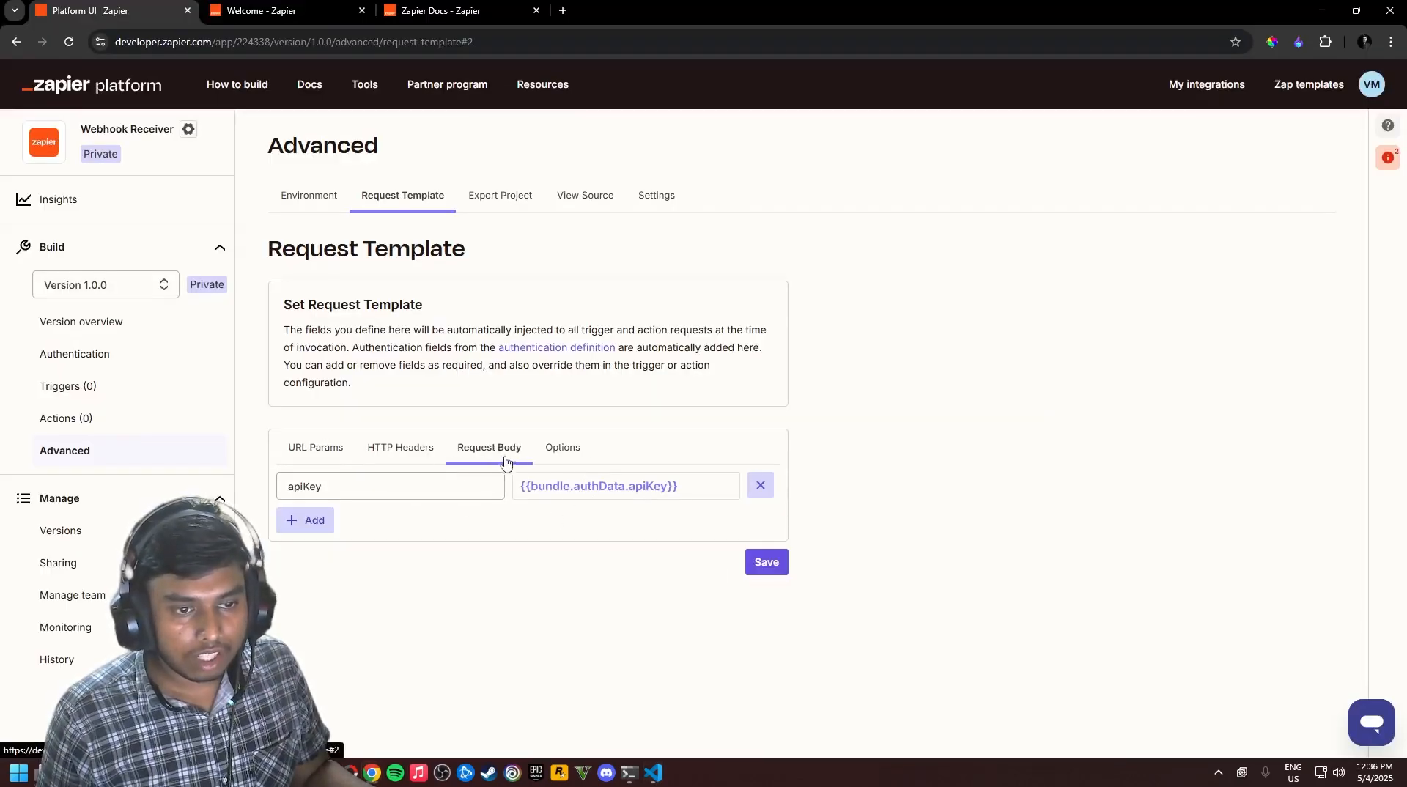
pyautogui.click(321, 449)
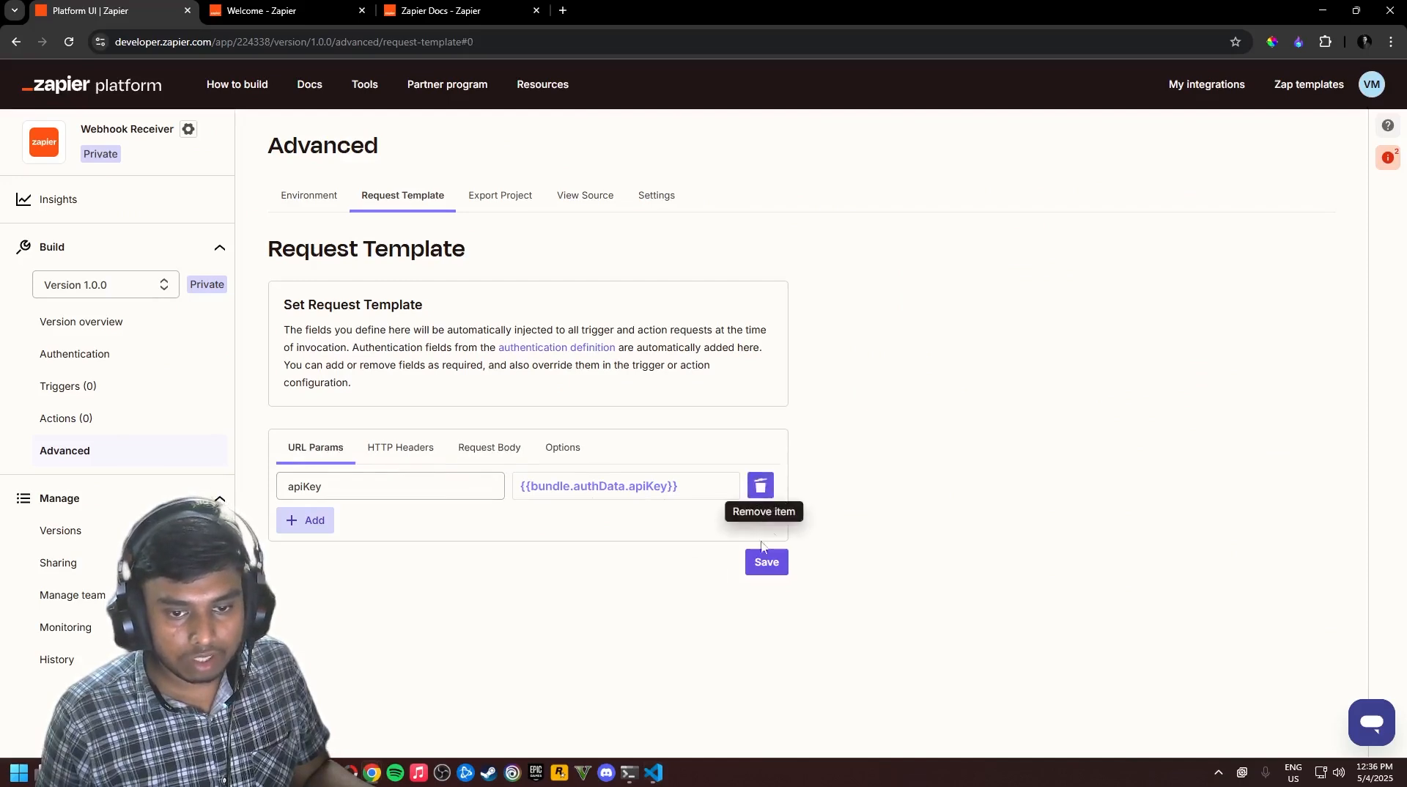
pyautogui.click(761, 485)
pyautogui.click(372, 448)
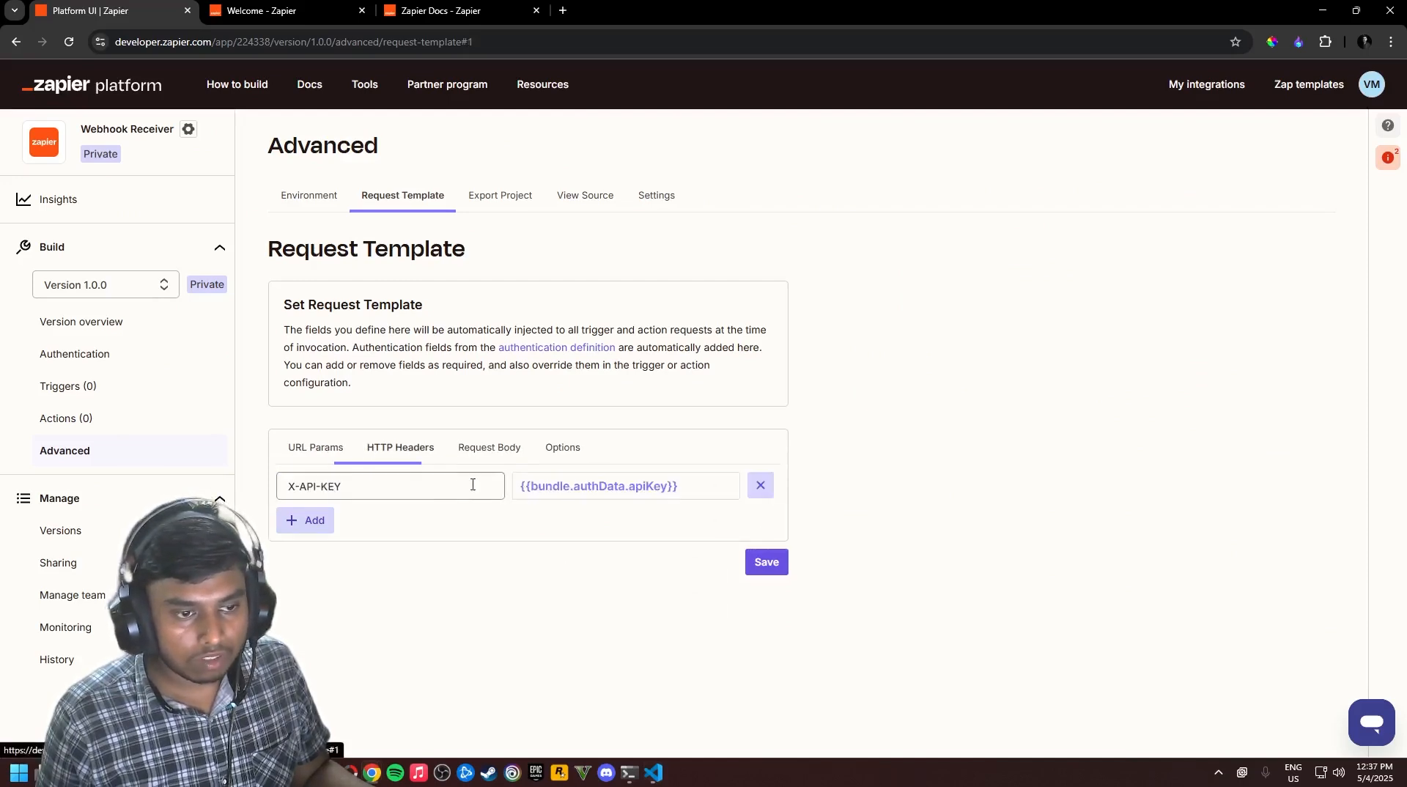
pyautogui.click(760, 484)
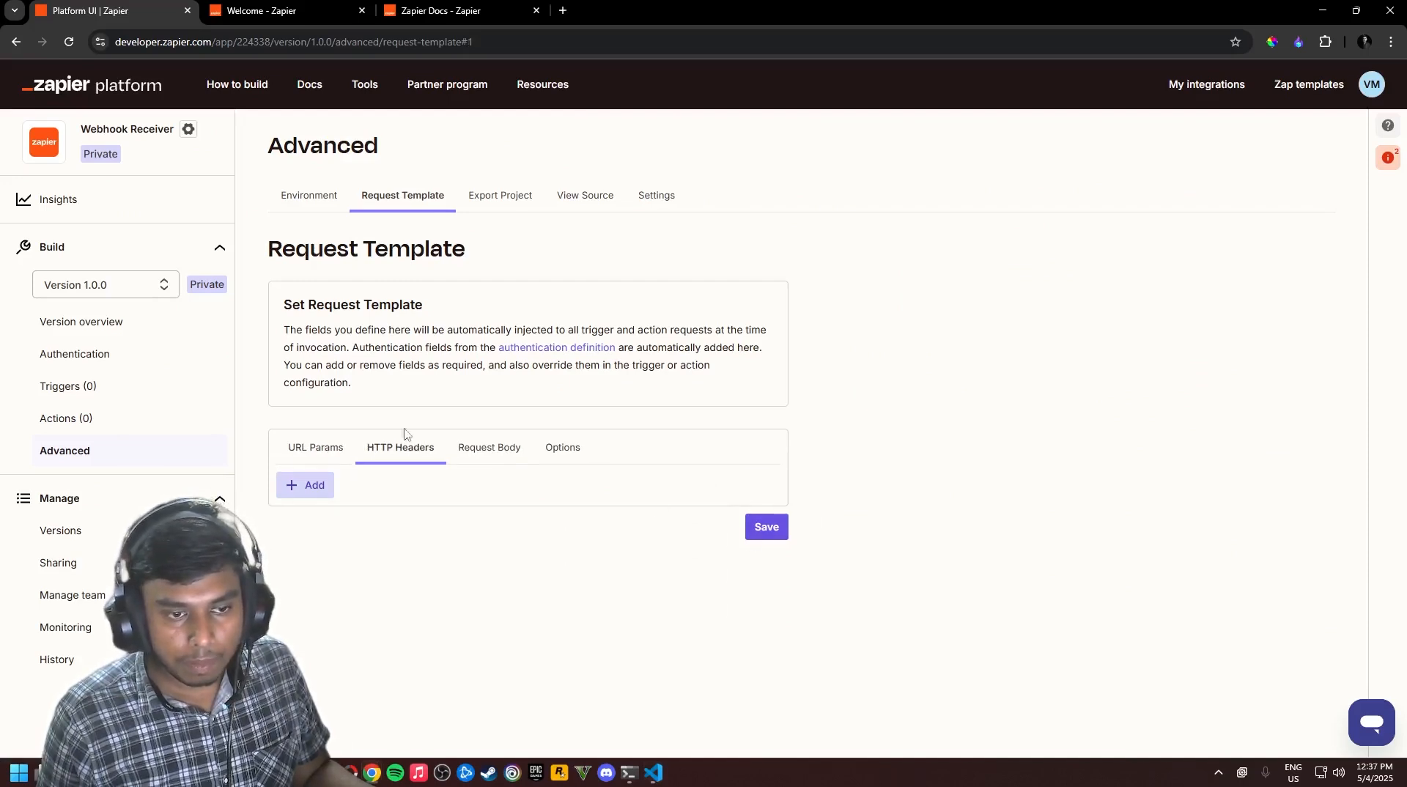
pyautogui.click(491, 450)
pyautogui.click(767, 562)
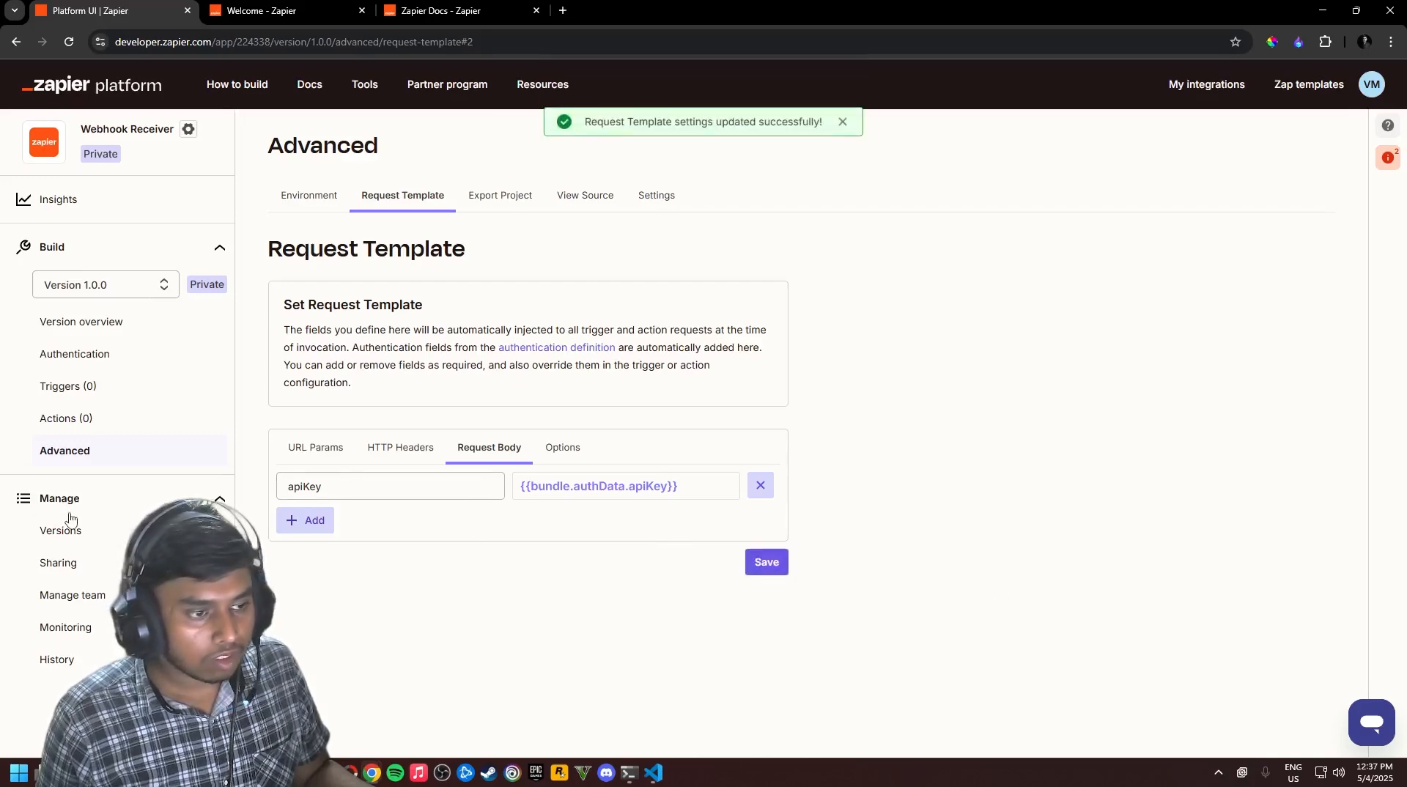
pyautogui.click(86, 355)
pyautogui.click(297, 233)
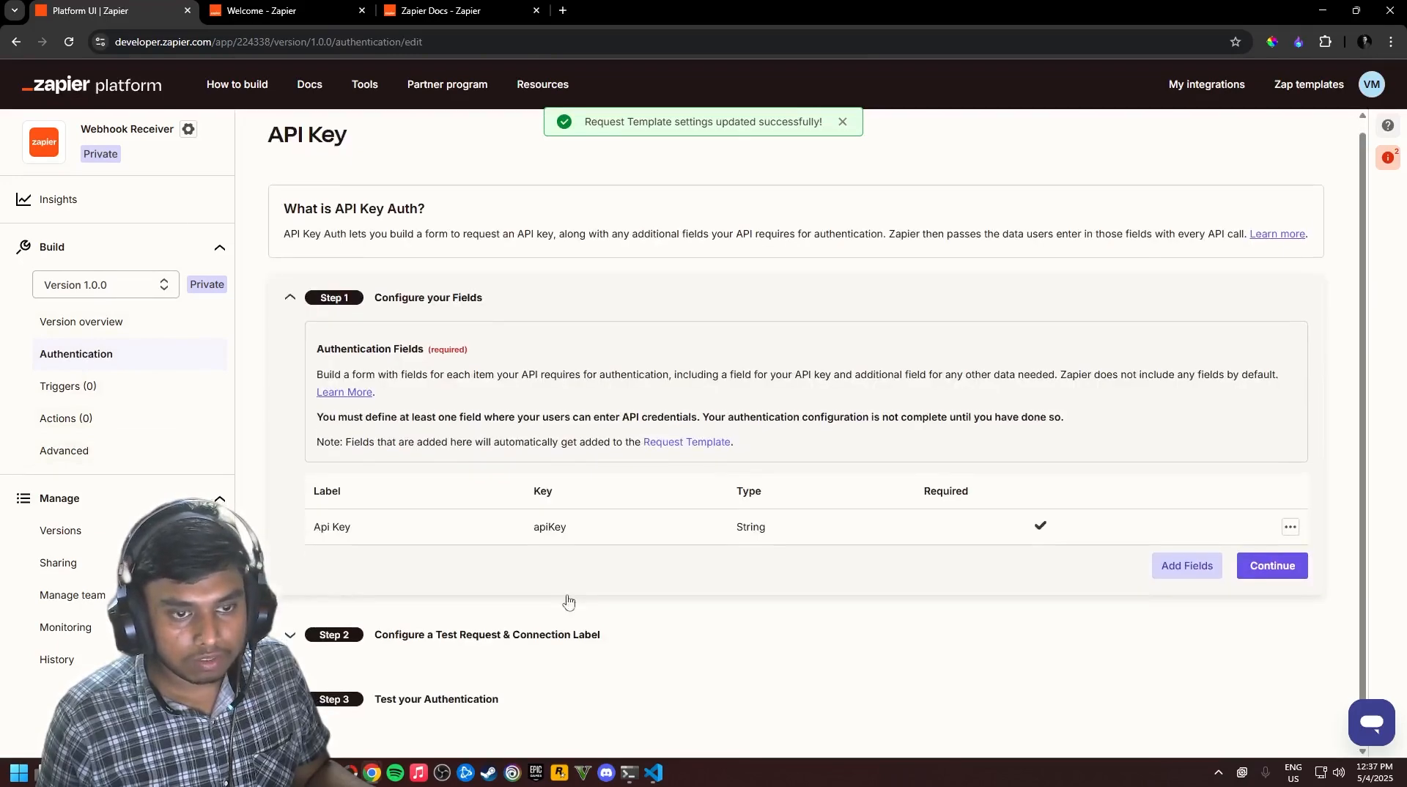
# In Test your Authentication, choose the EXPIRED Webhook Receiver account to reconnect it
pyautogui.click(540, 639)
pyautogui.scroll(-5, 807, 606)
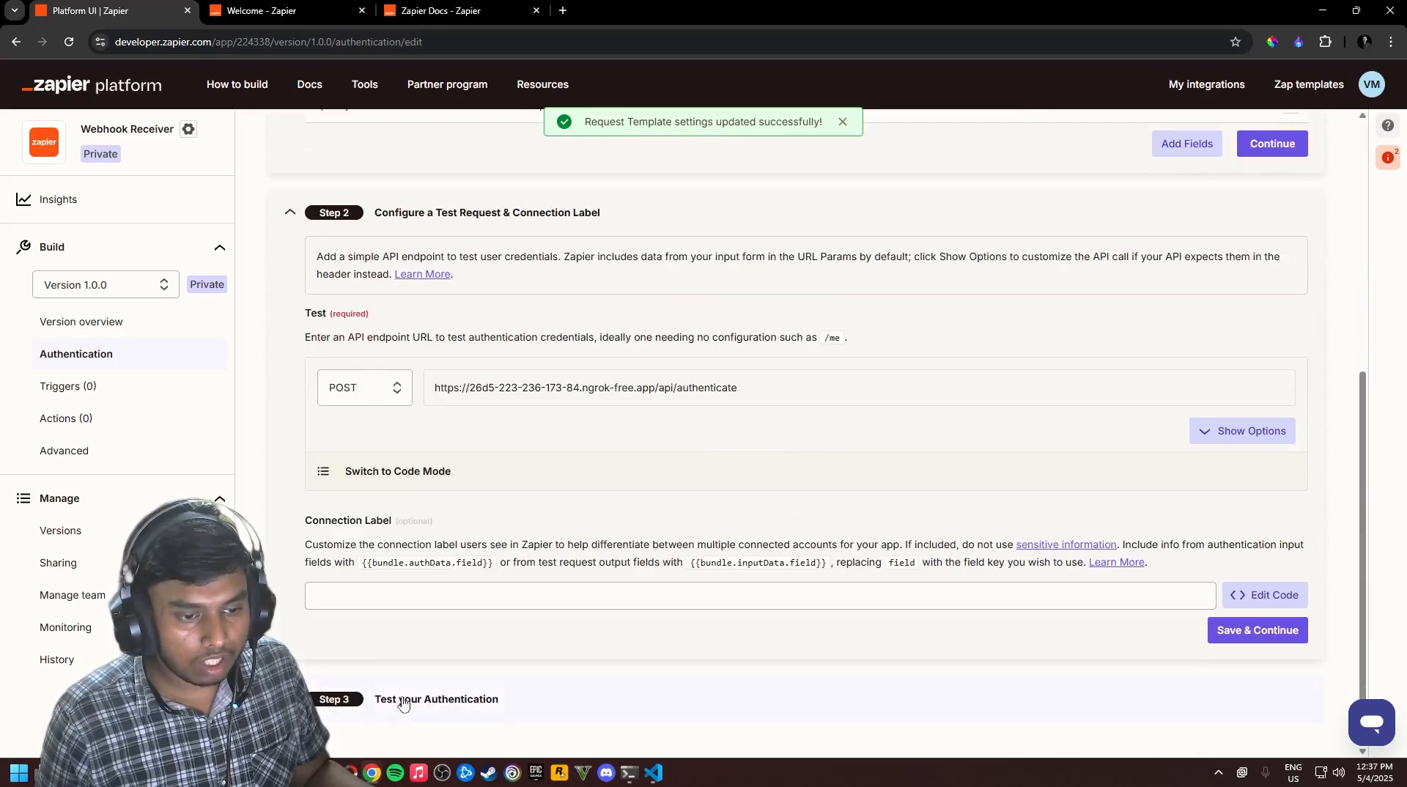
pyautogui.click(428, 708)
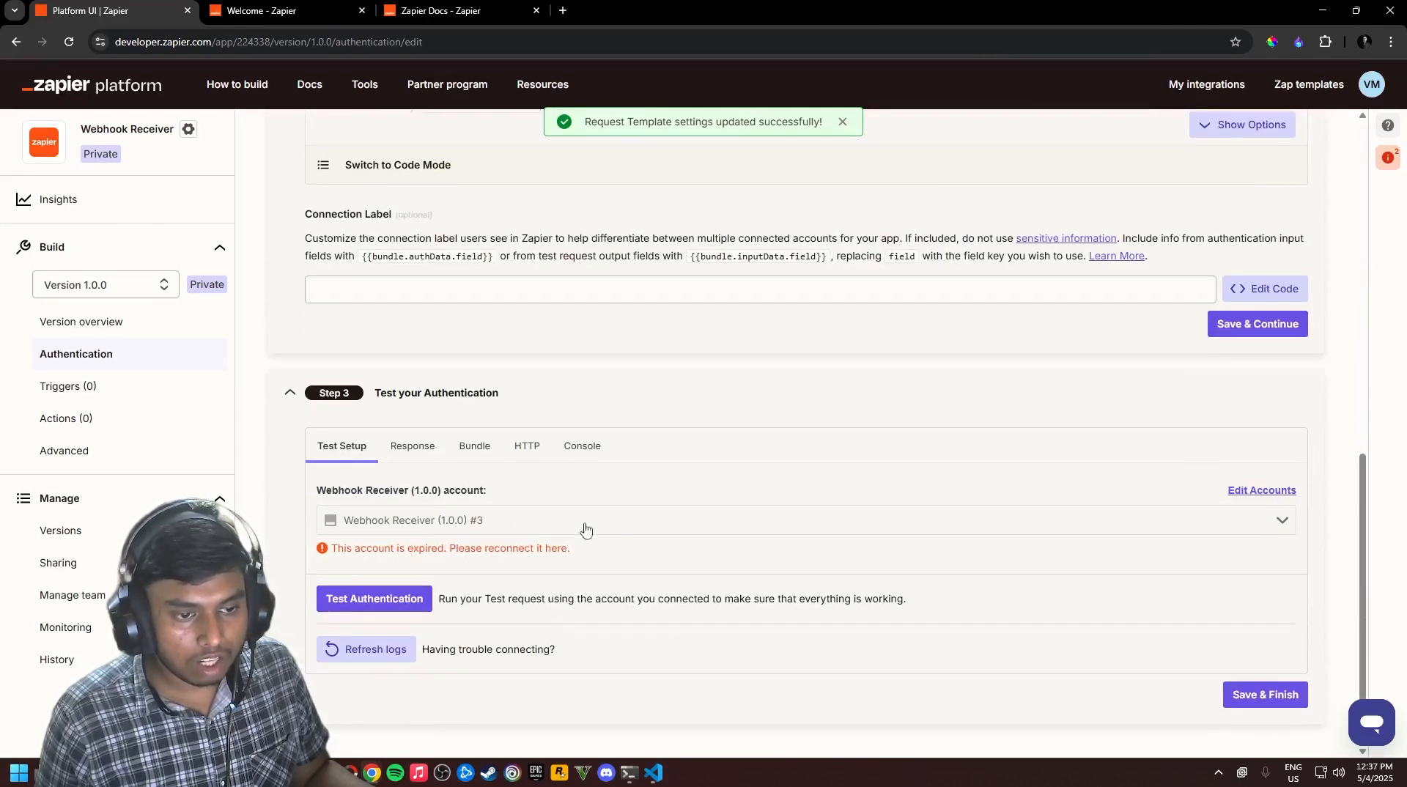
pyautogui.click(614, 525)
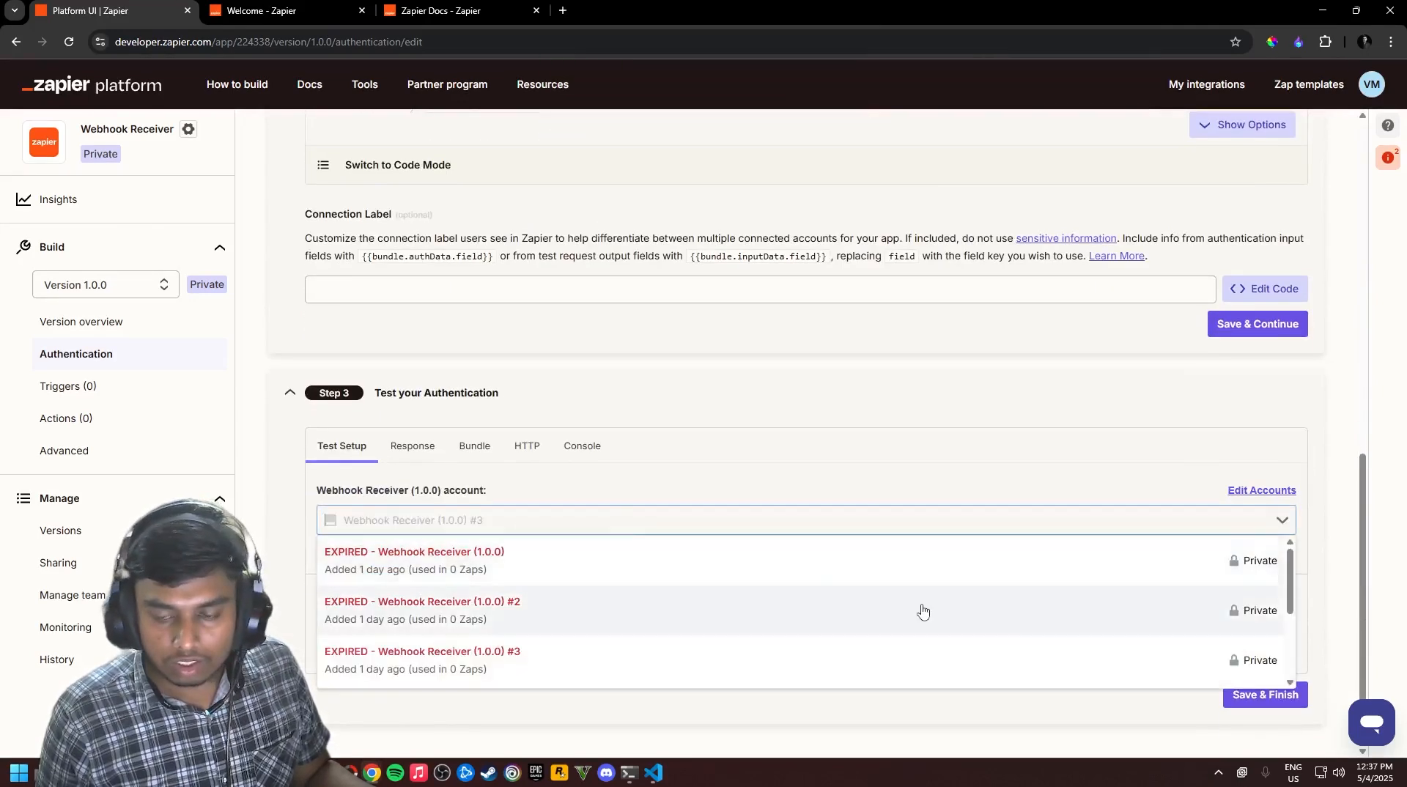
pyautogui.click(512, 561)
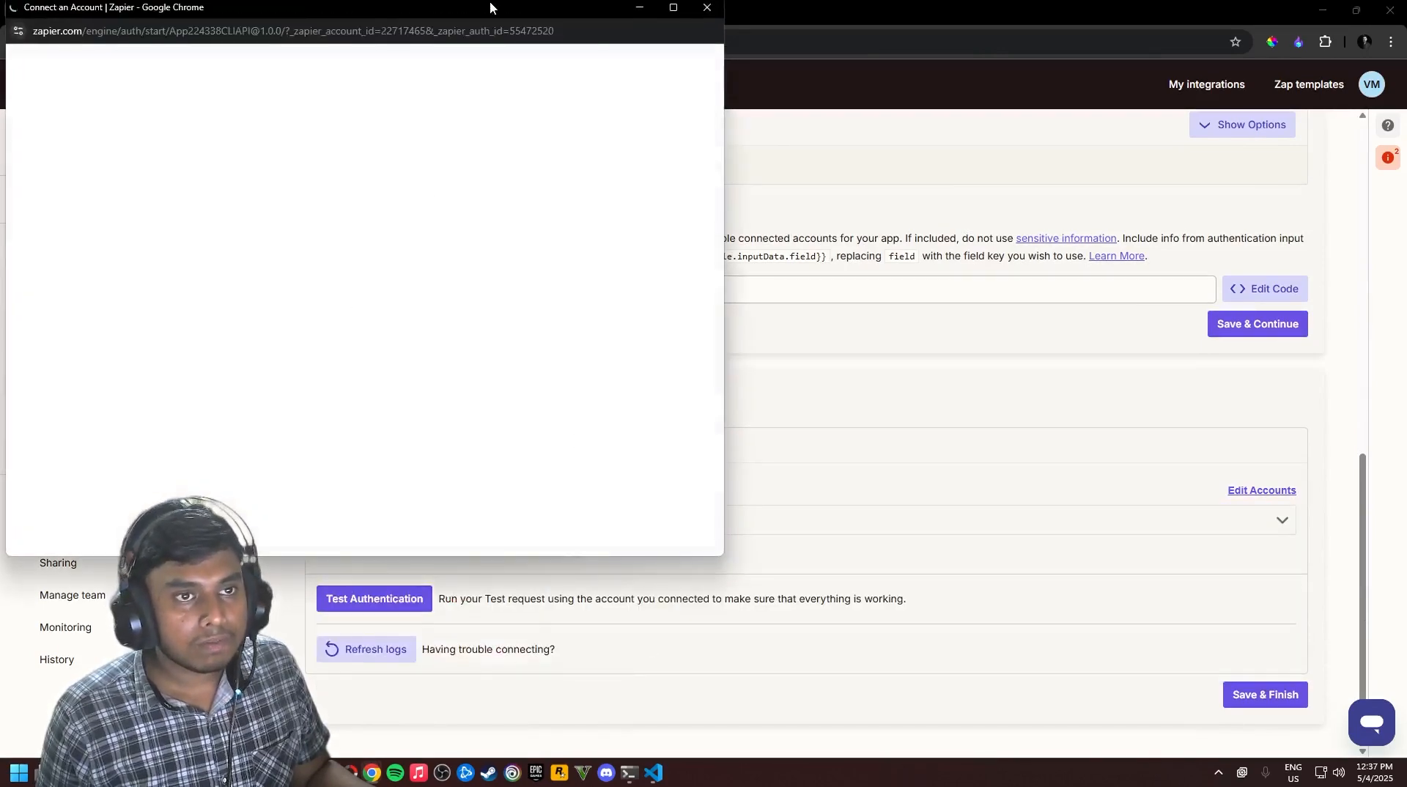
# Generate a new API key in ZapierConnect at localhost:3000 and copy it
pyautogui.moveTo(490, 1); pyautogui.dragTo(668, 230)
pyautogui.click(448, 22)
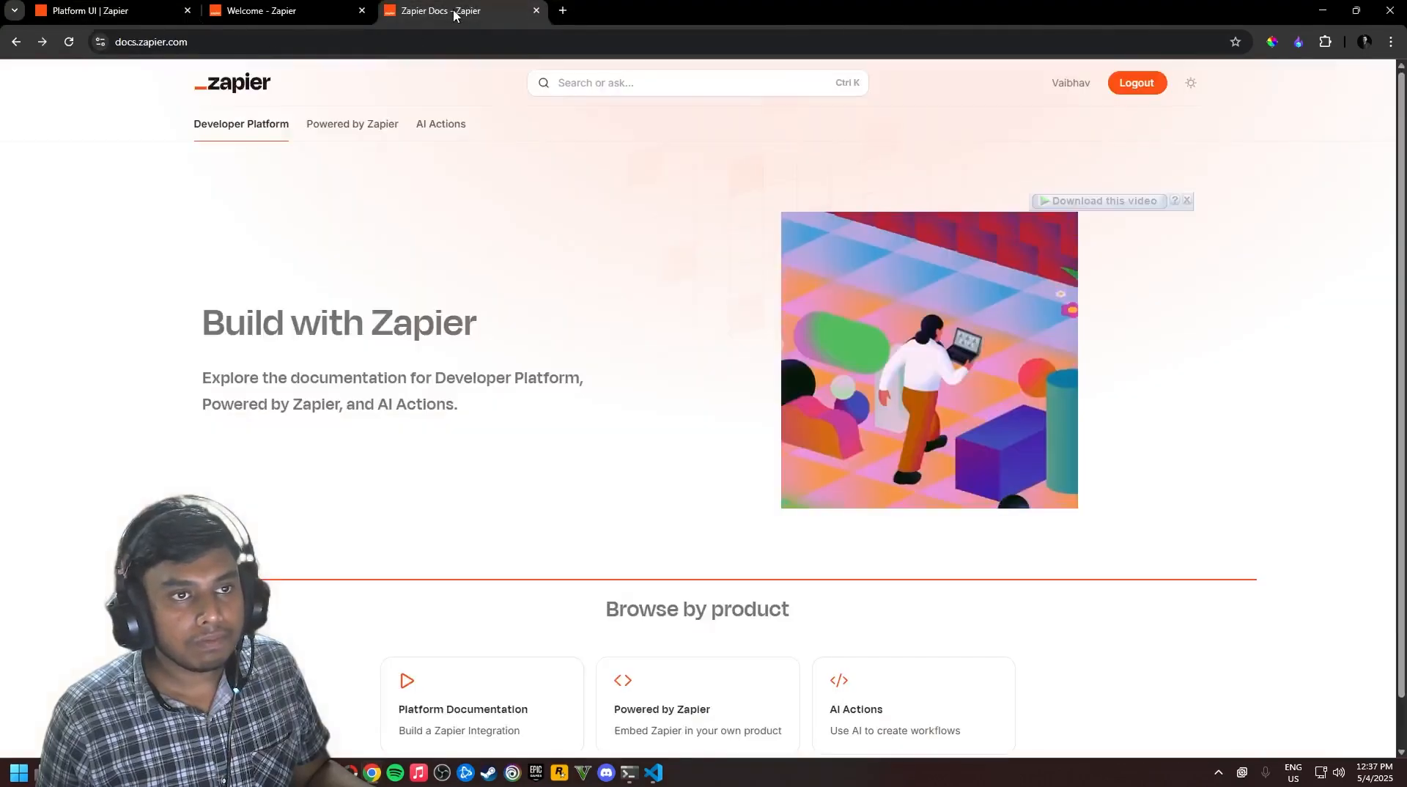
pyautogui.click(254, 22)
pyautogui.click(86, 13)
pyautogui.hotkey('alt', 'Tab')
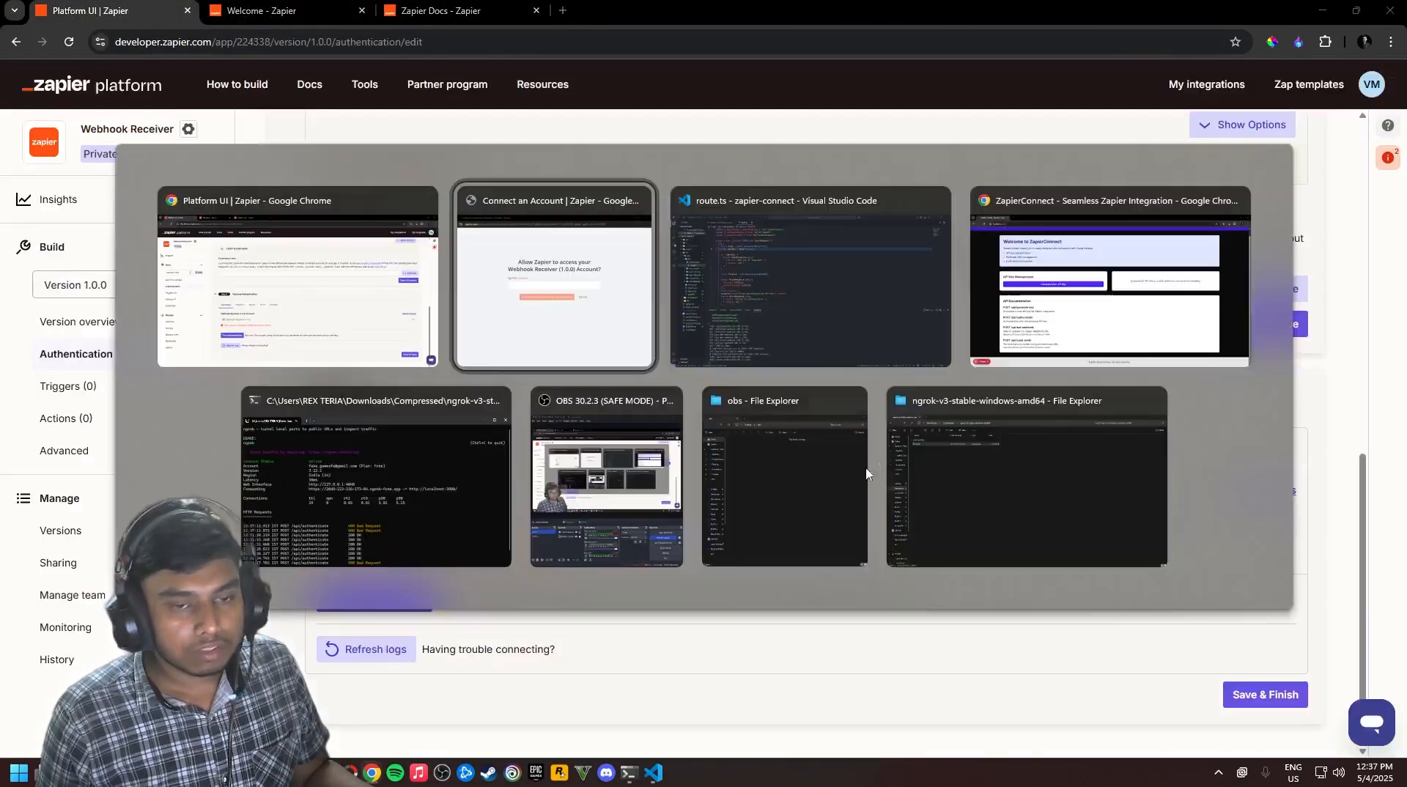
pyautogui.click(1019, 327)
pyautogui.click(499, 344)
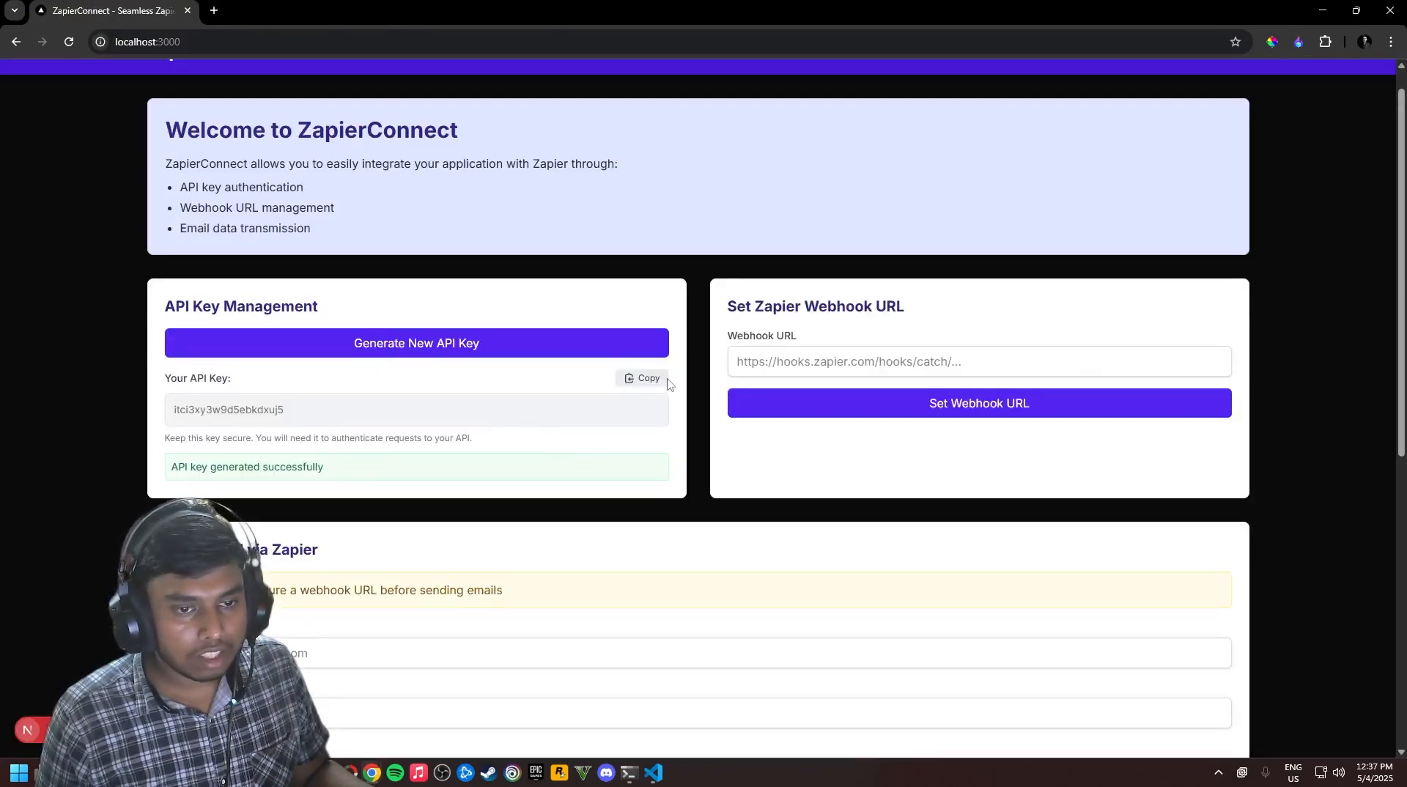
pyautogui.click(643, 378)
# Paste the key into the Api Key field, continue, and return to the developer platform
pyautogui.hotkey('alt', 'Tab')
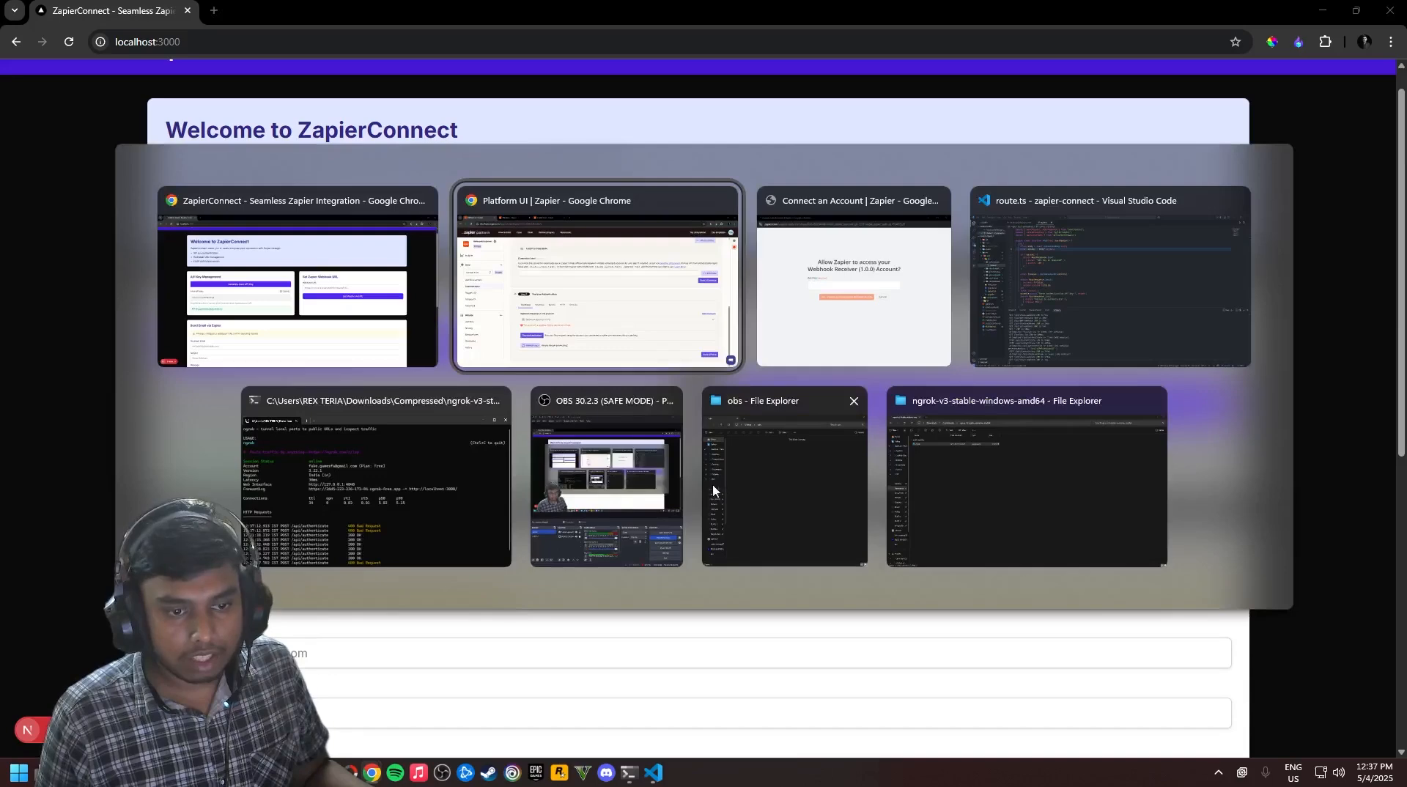
pyautogui.click(857, 344)
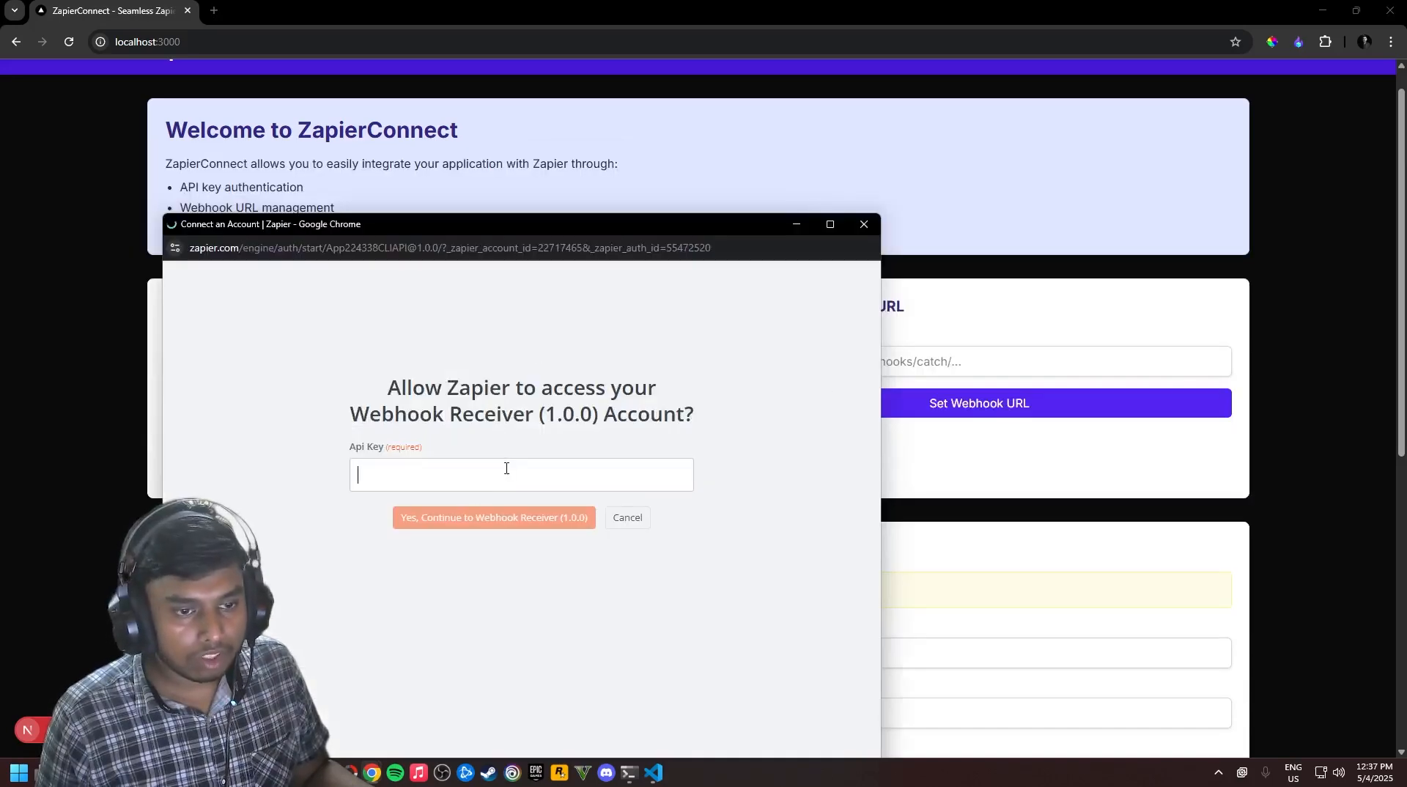
pyautogui.hotkey('ctrl', 'v')
pyautogui.click(511, 521)
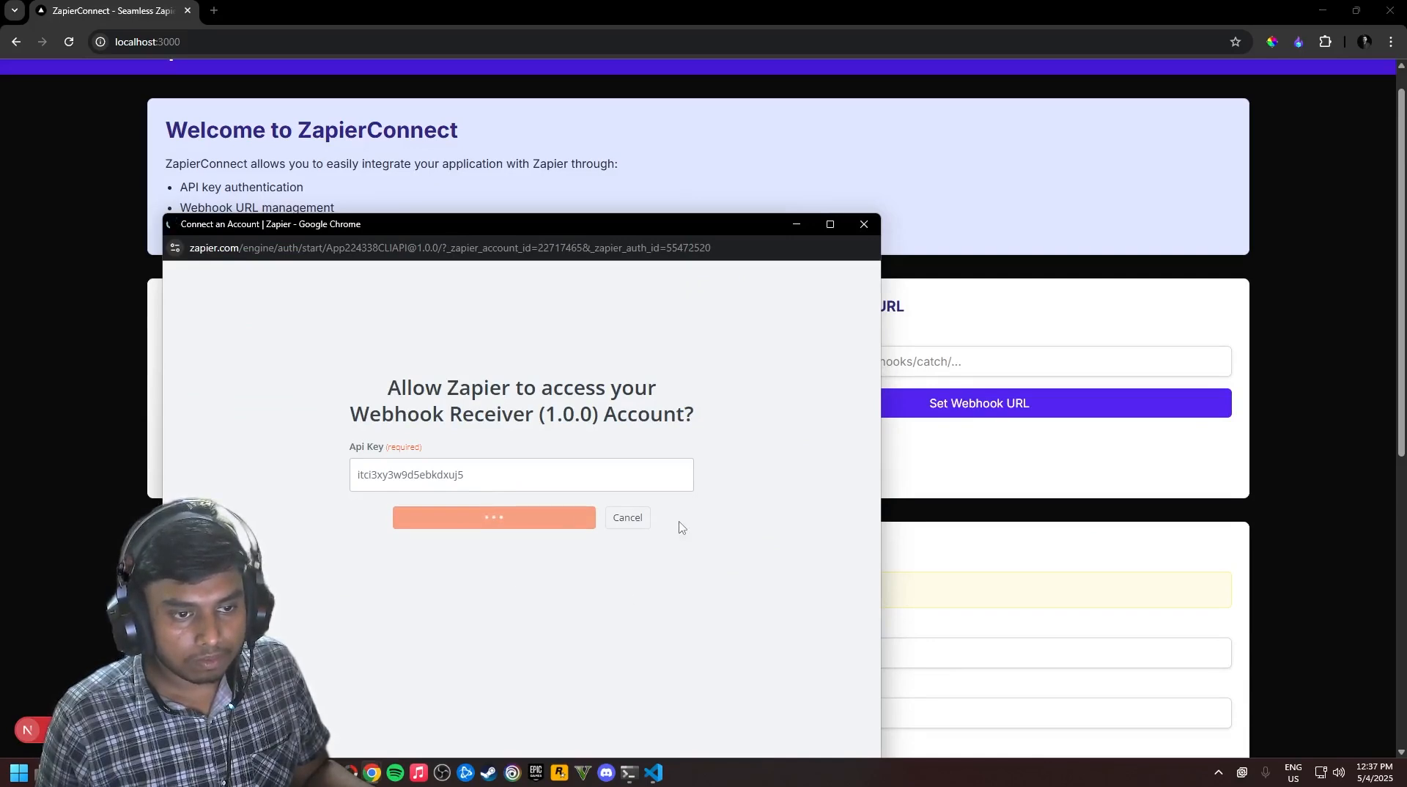
pyautogui.hotkey('alt', 'Tab')
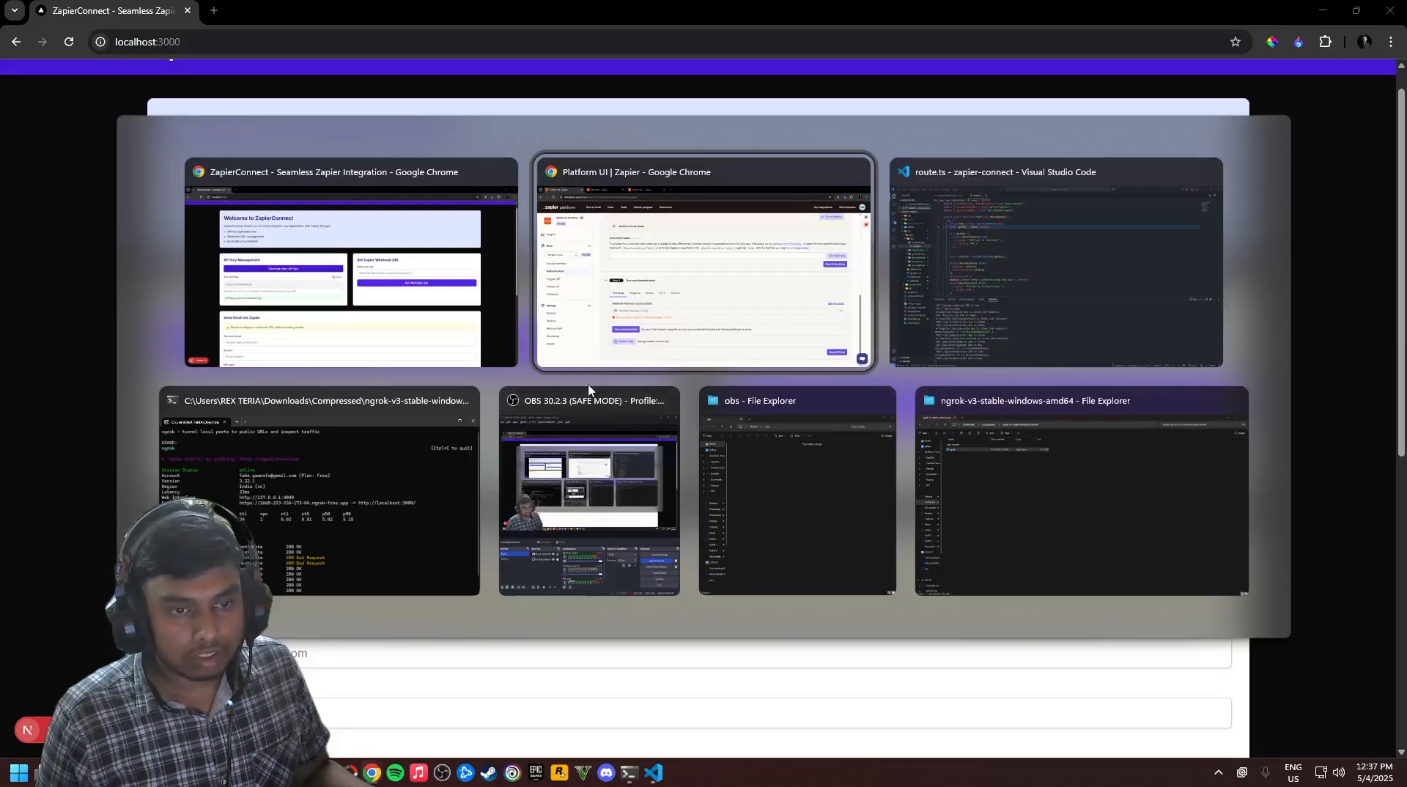
pyautogui.click(653, 333)
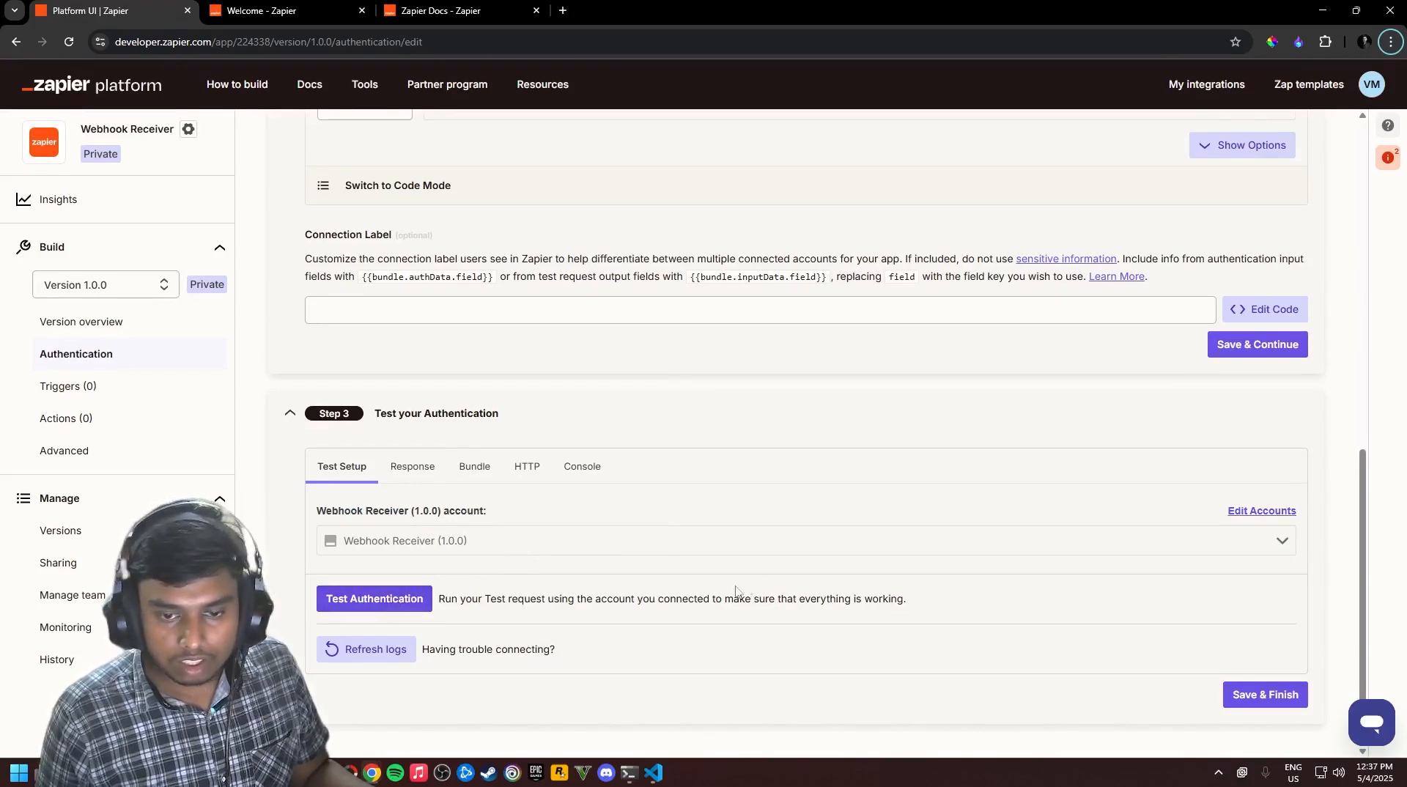
# Run Test Authentication (authenticated false), then reload ZapierConnect and copy another new API key
pyautogui.click(355, 599)
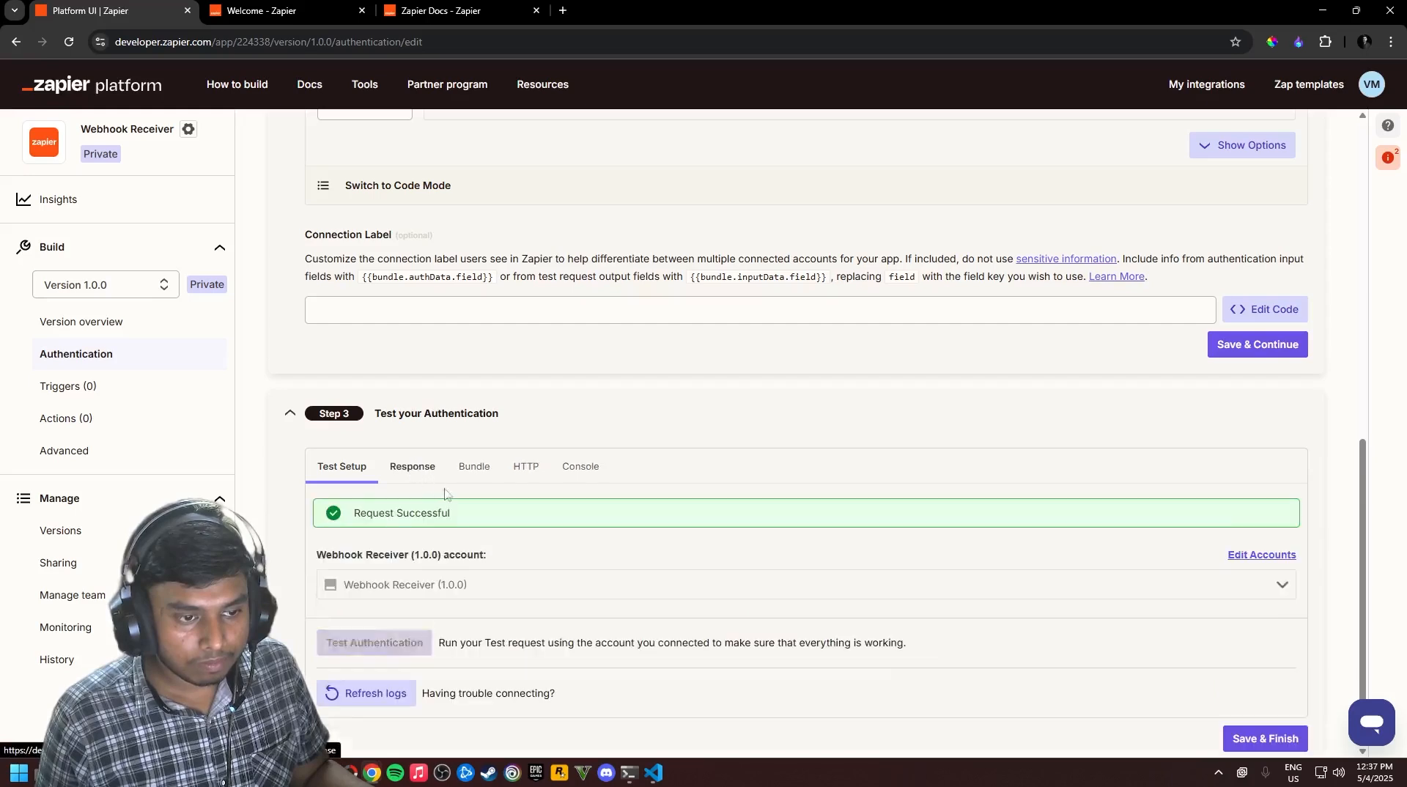
pyautogui.click(414, 468)
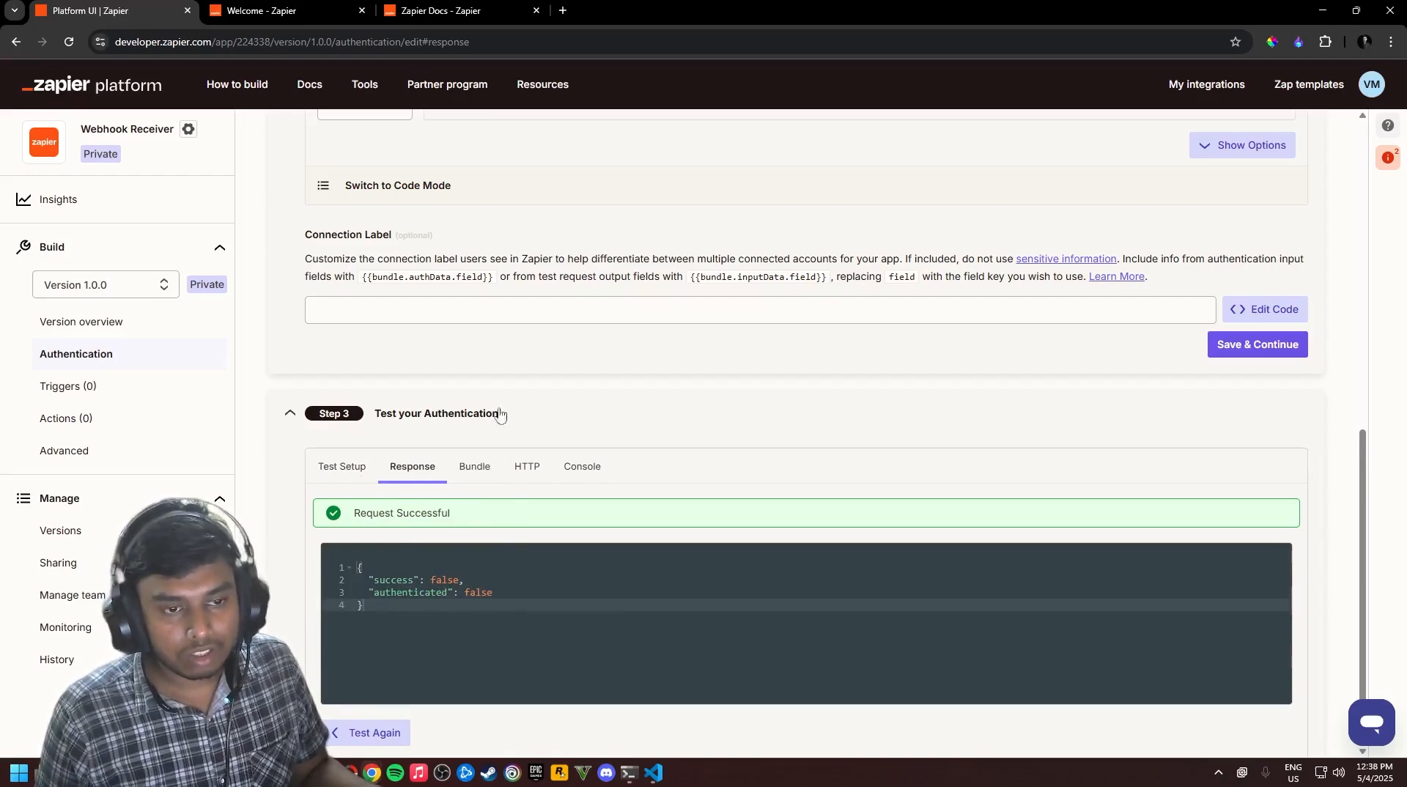
pyautogui.hotkey('alt', 'Tab')
pyautogui.click(680, 335)
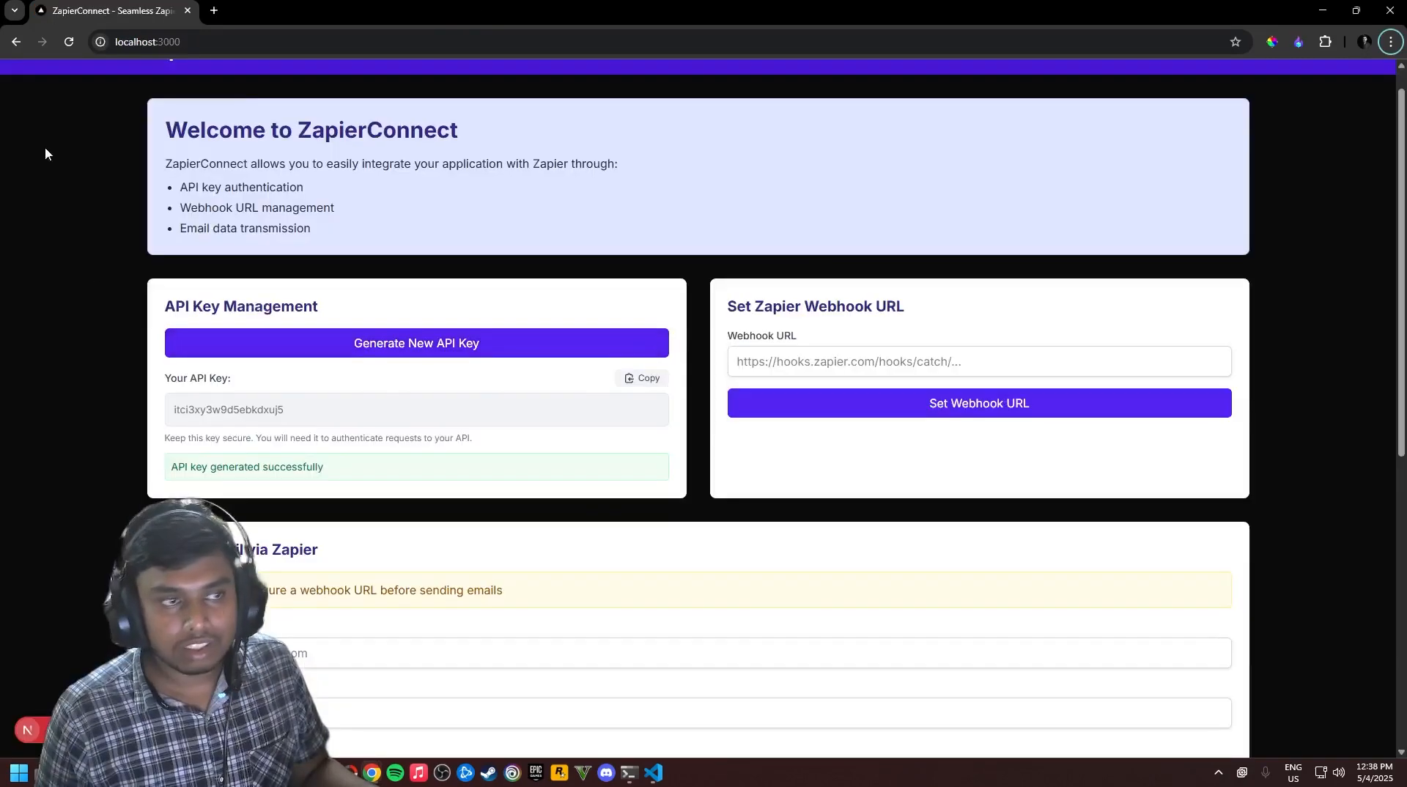
pyautogui.click(70, 41)
pyautogui.click(418, 345)
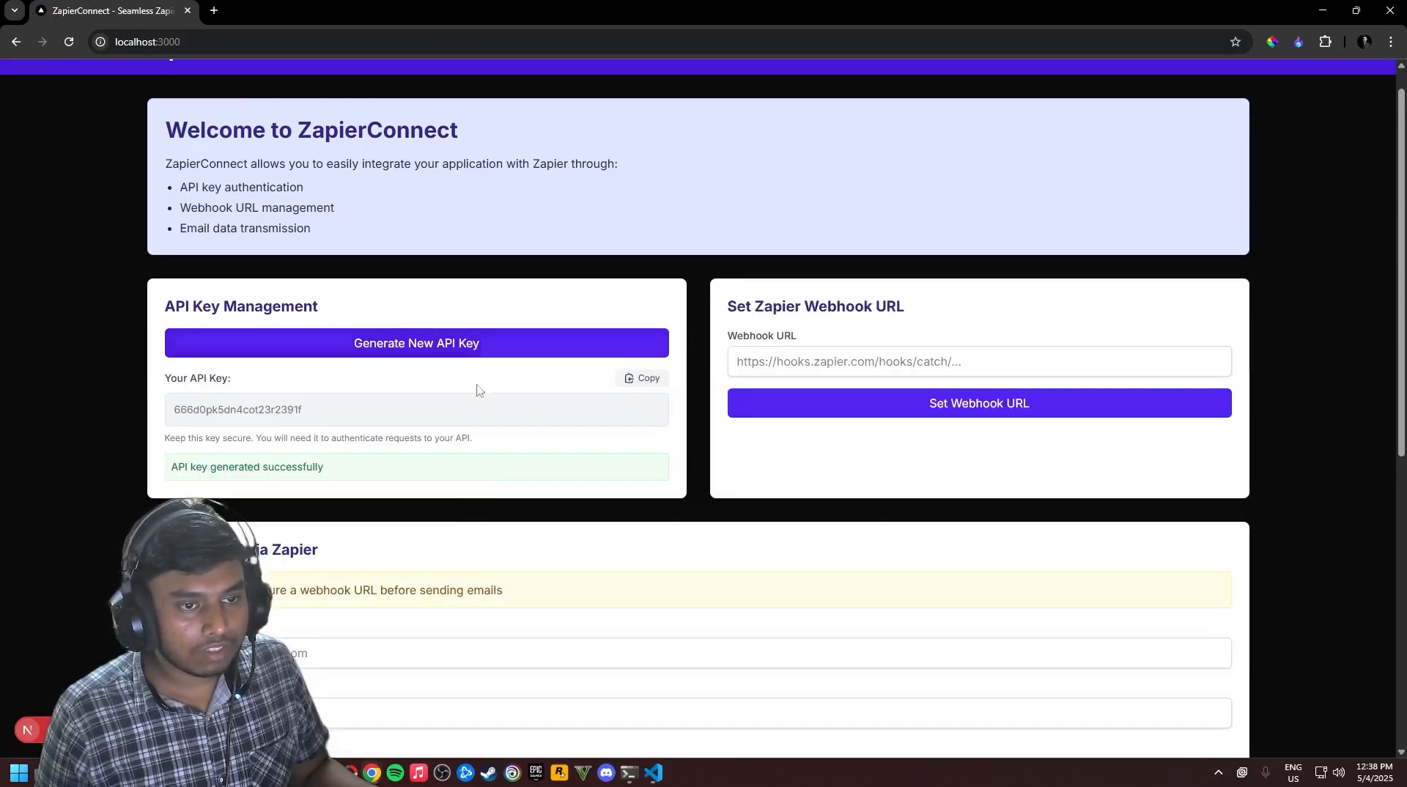
pyautogui.click(642, 378)
pyautogui.hotkey('alt', 'Tab')
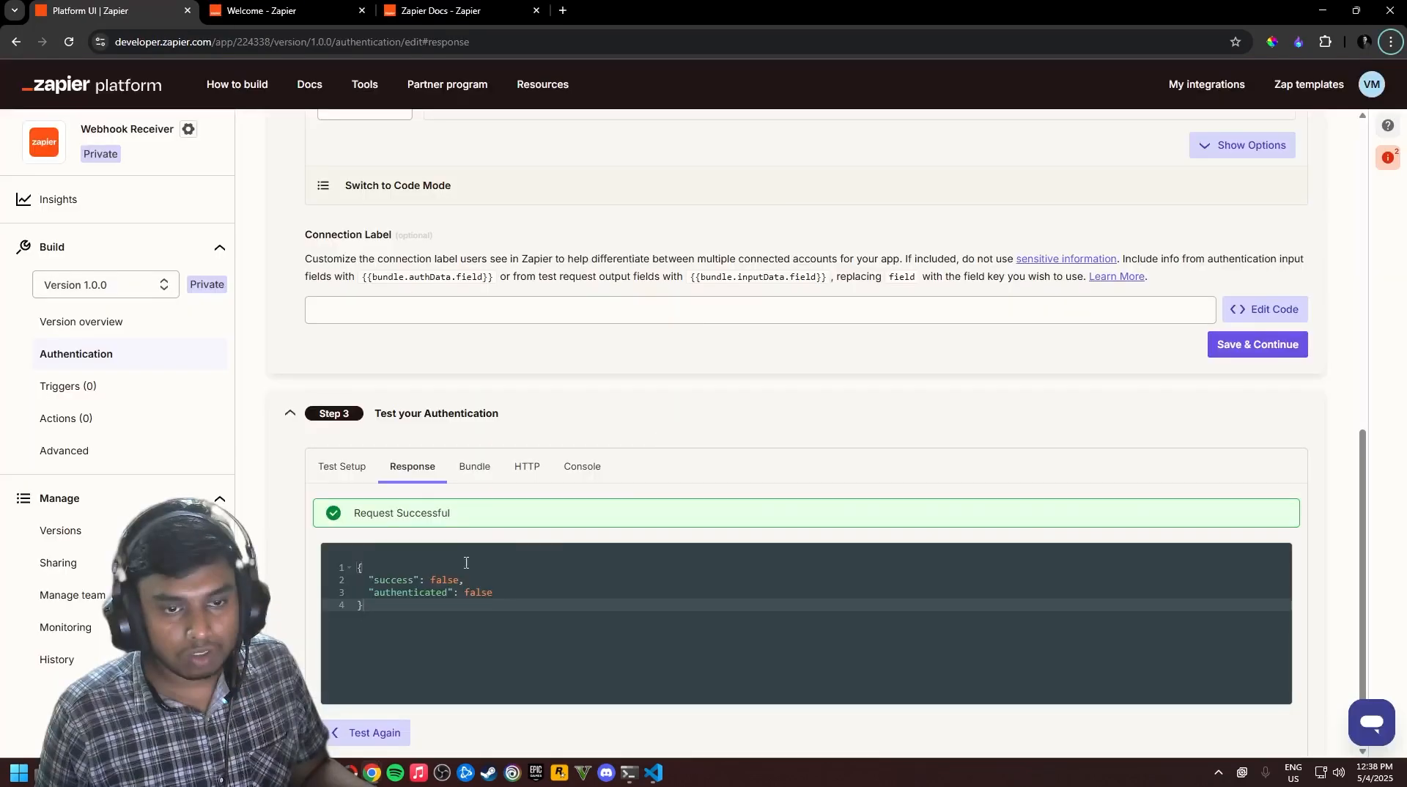
# Reconnect Webhook Receiver (1.0.0) #2 with the pasted key and rerun the test, now authenticated true
pyautogui.click(353, 467)
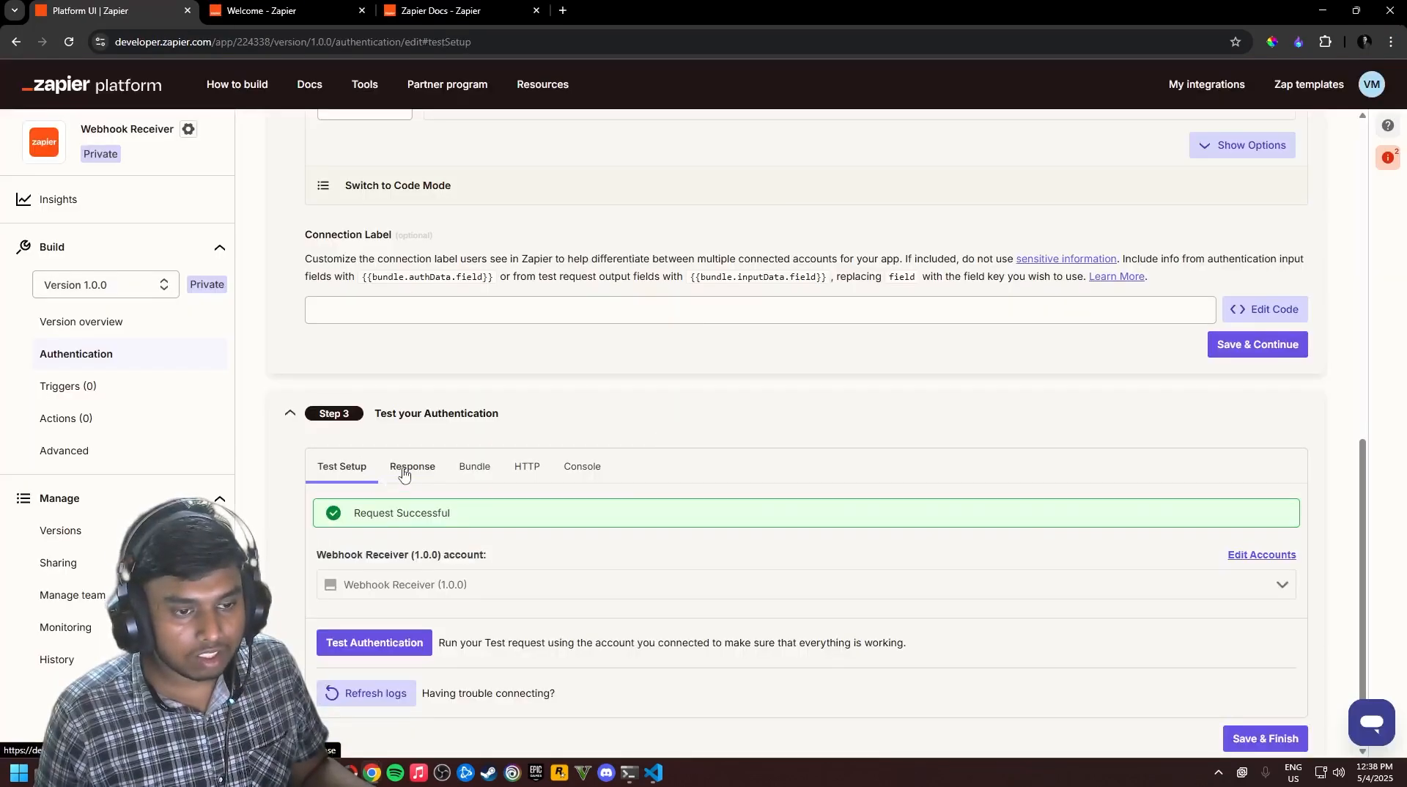
pyautogui.click(407, 468)
pyautogui.click(343, 467)
pyautogui.click(469, 586)
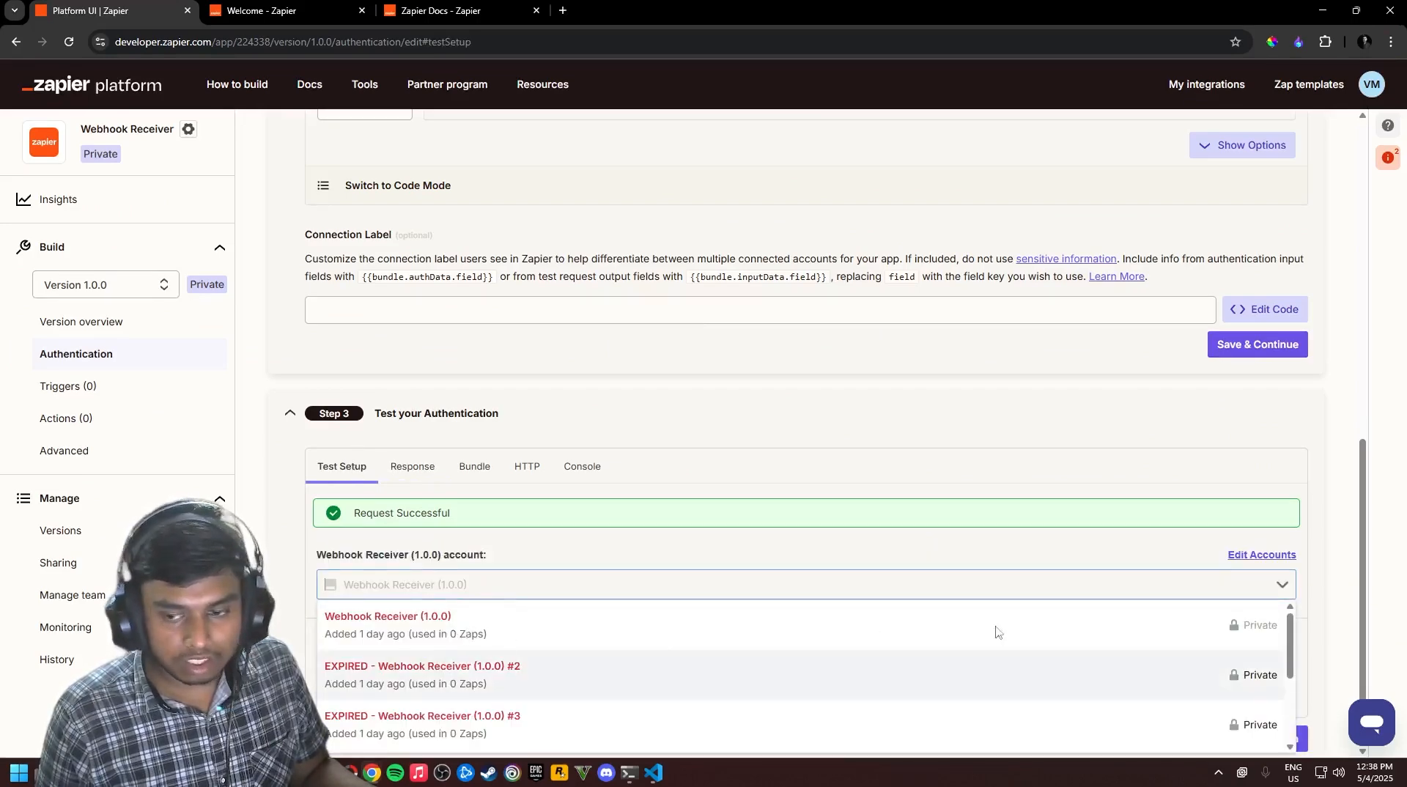
pyautogui.click(716, 697)
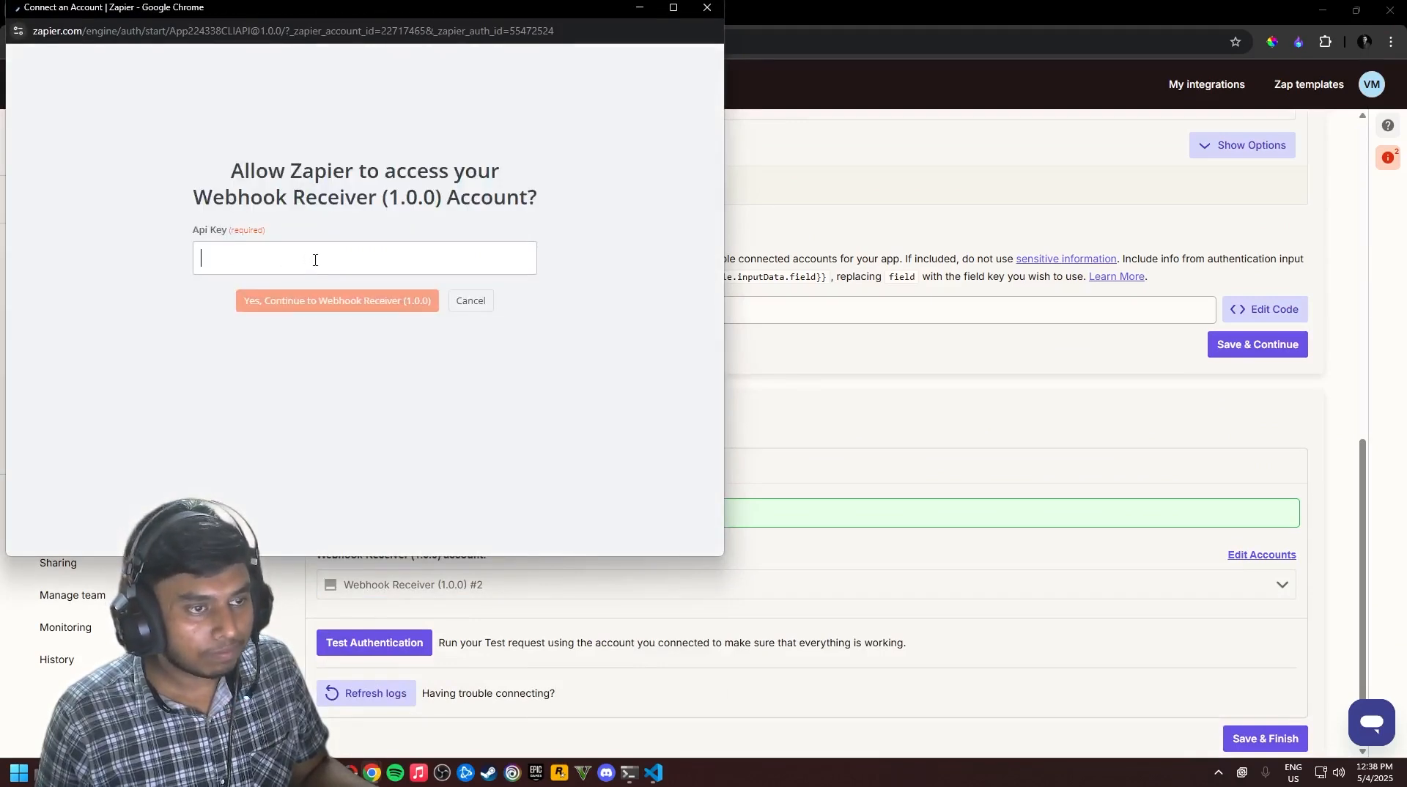
pyautogui.hotkey('ctrl', 'v')
pyautogui.click(356, 302)
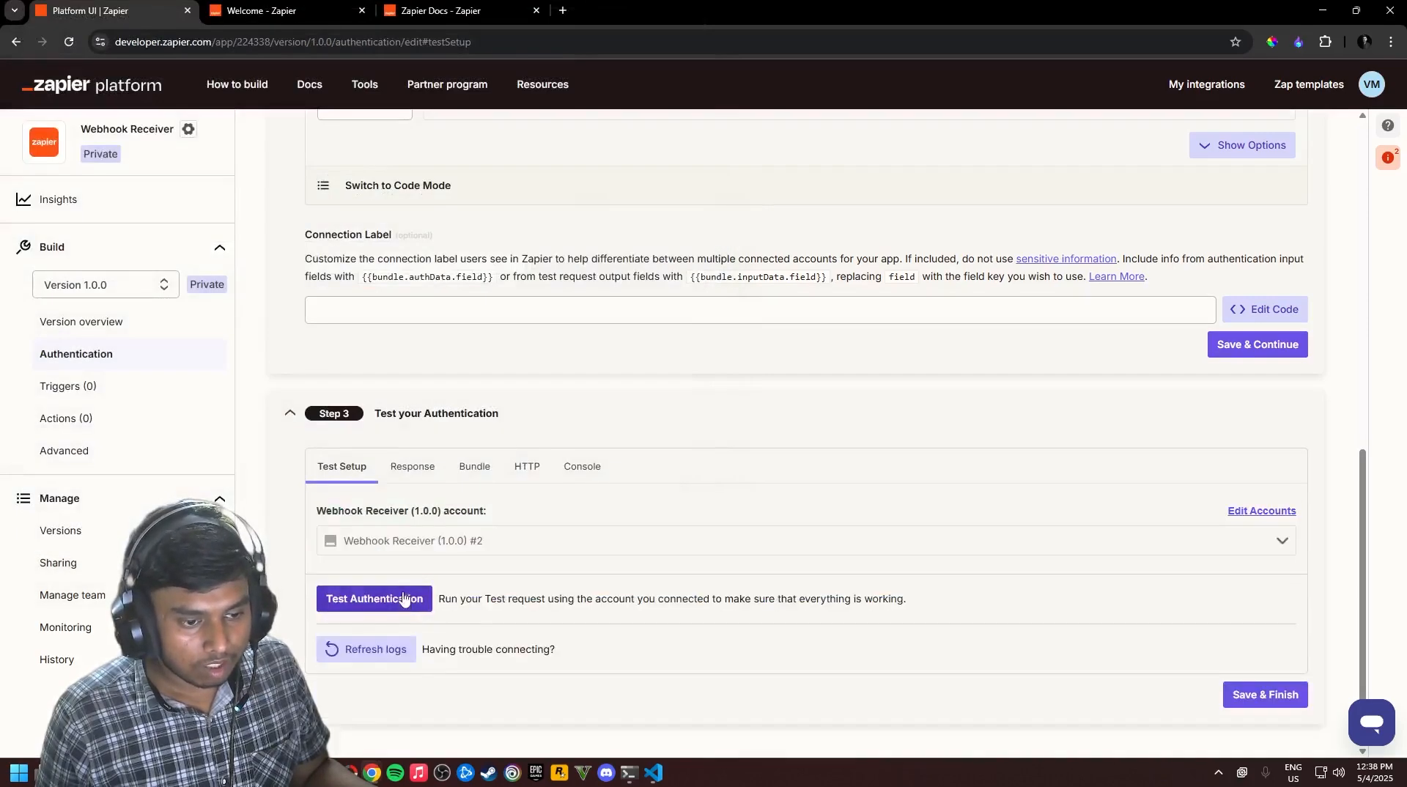
pyautogui.click(403, 599)
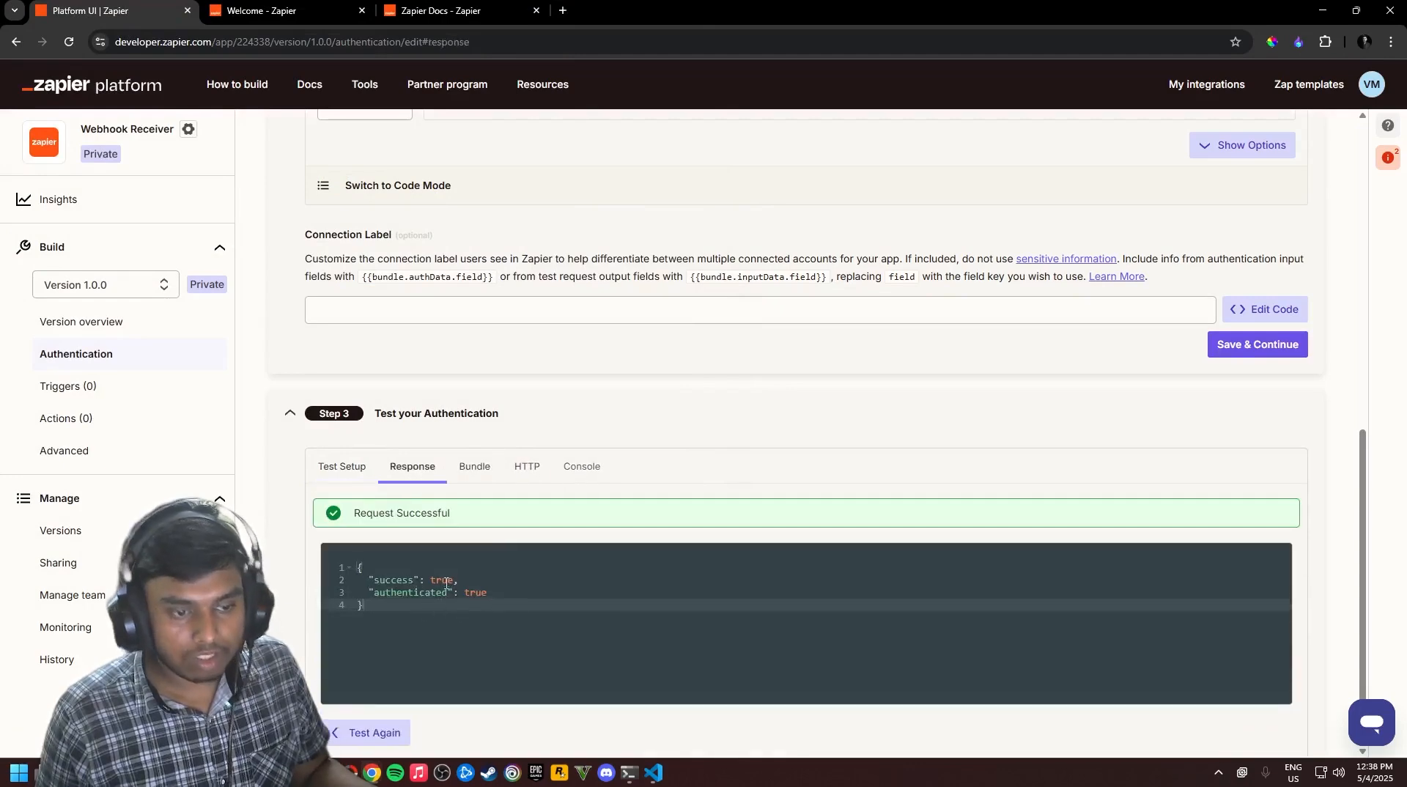
# Review the authentication test's Bundle, HTTP, Console and Response tabs
pyautogui.hotkey('alt', 'Tab')
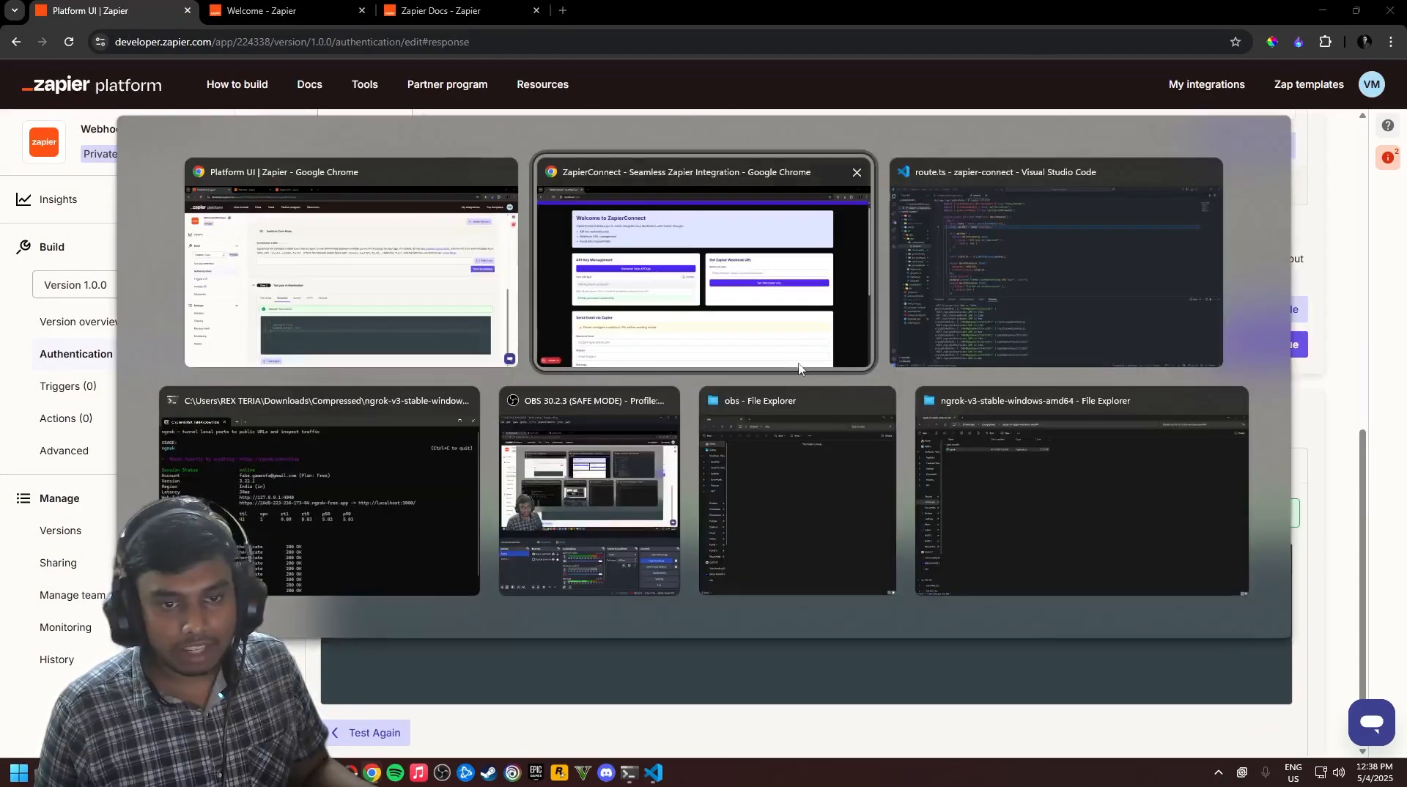
pyautogui.hotkey('alt', 'Tab')
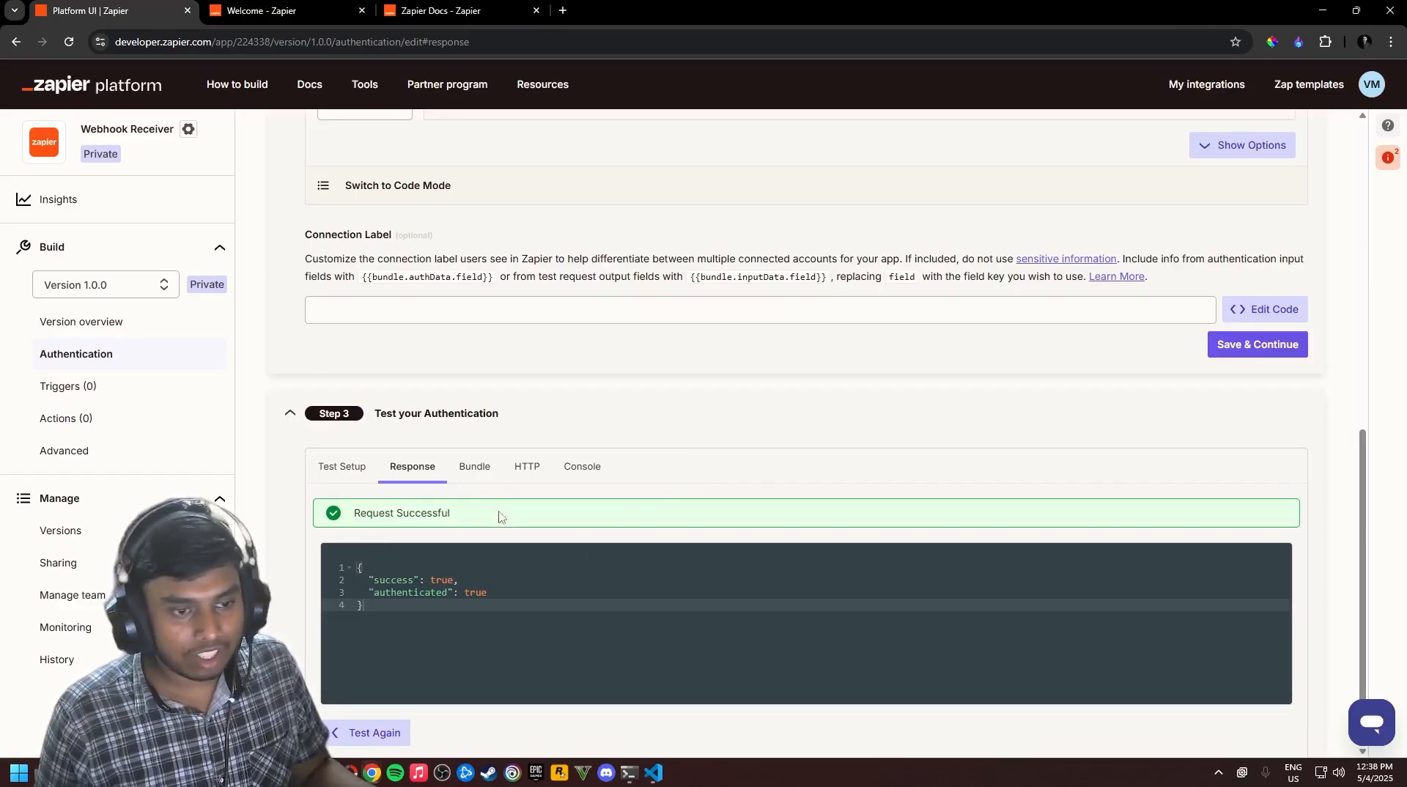
pyautogui.click(474, 469)
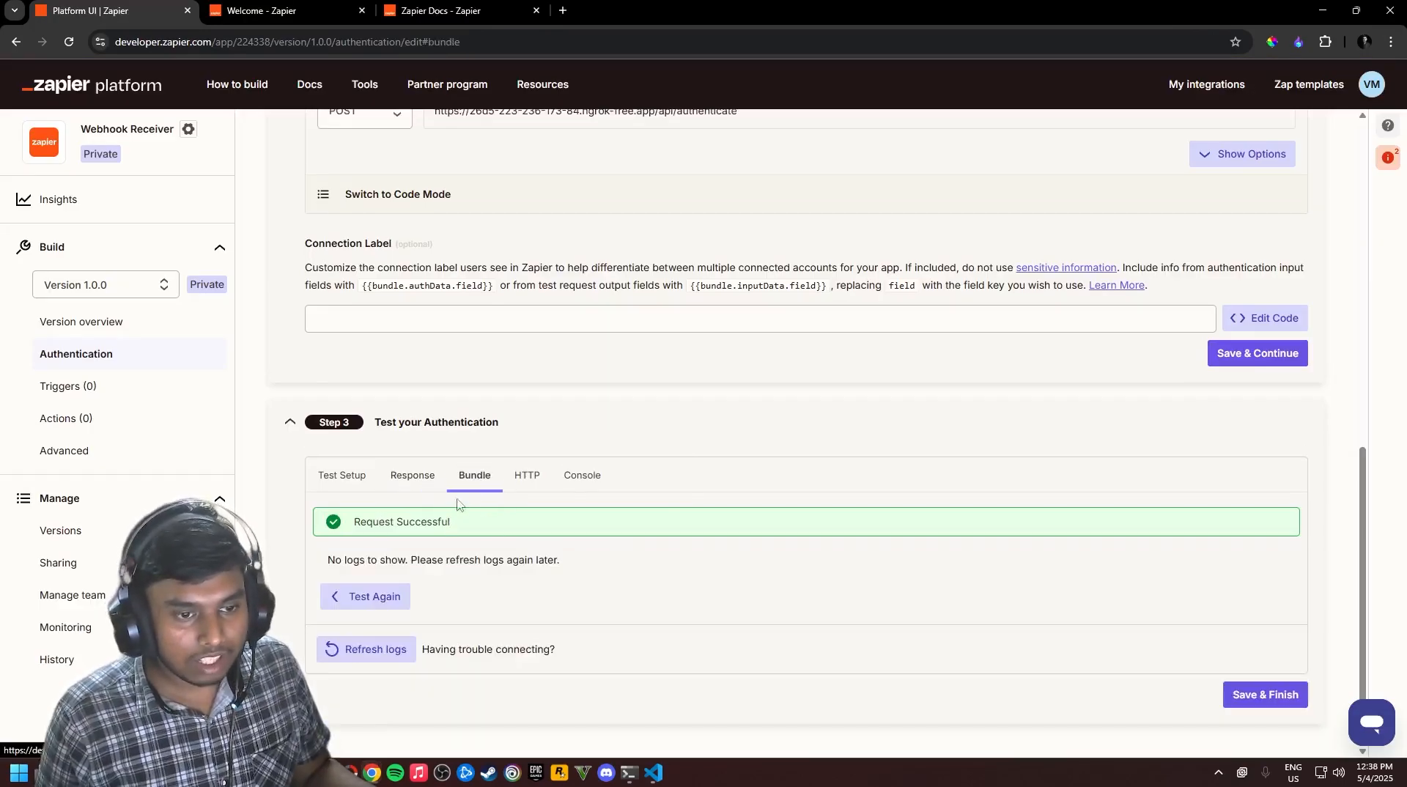
pyautogui.click(540, 485)
pyautogui.click(581, 484)
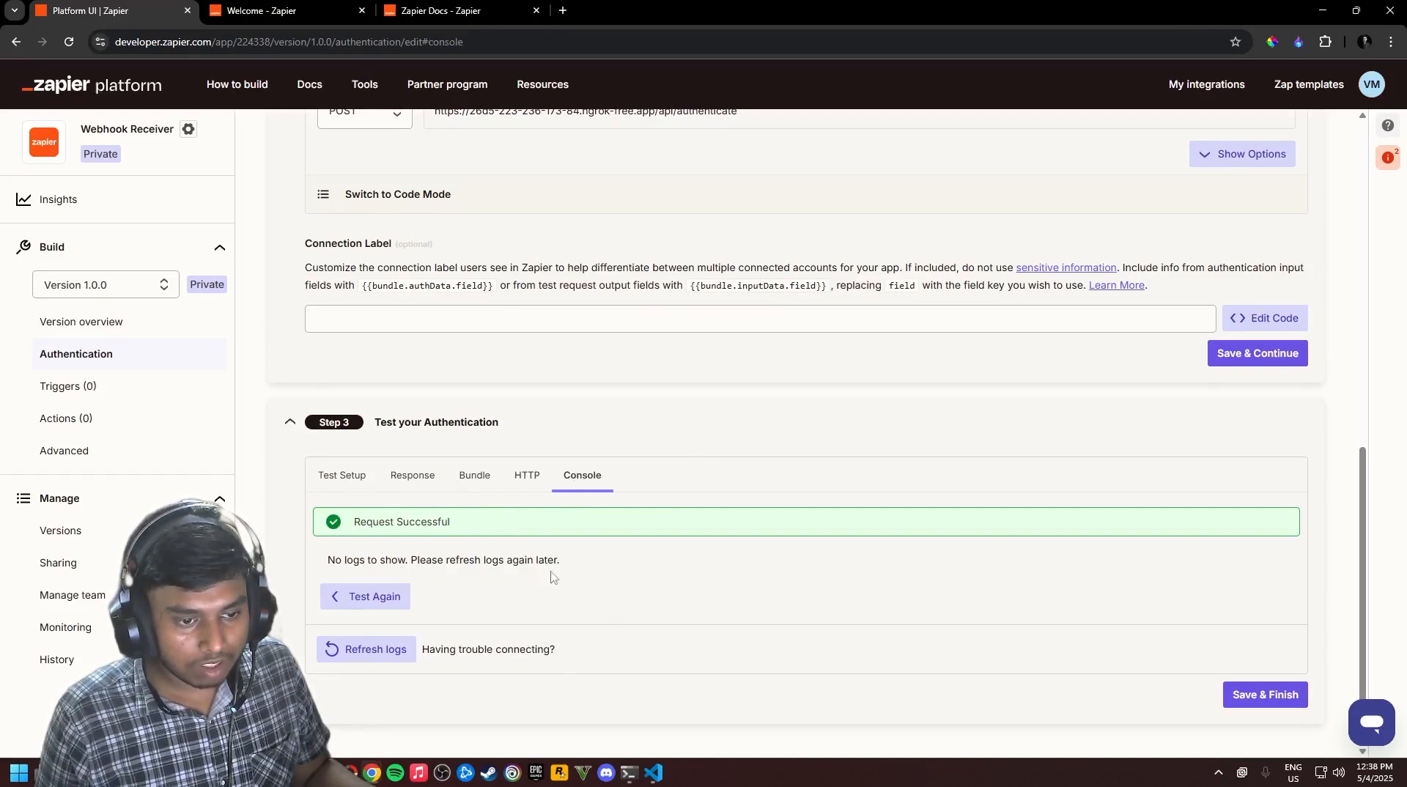
pyautogui.click(530, 476)
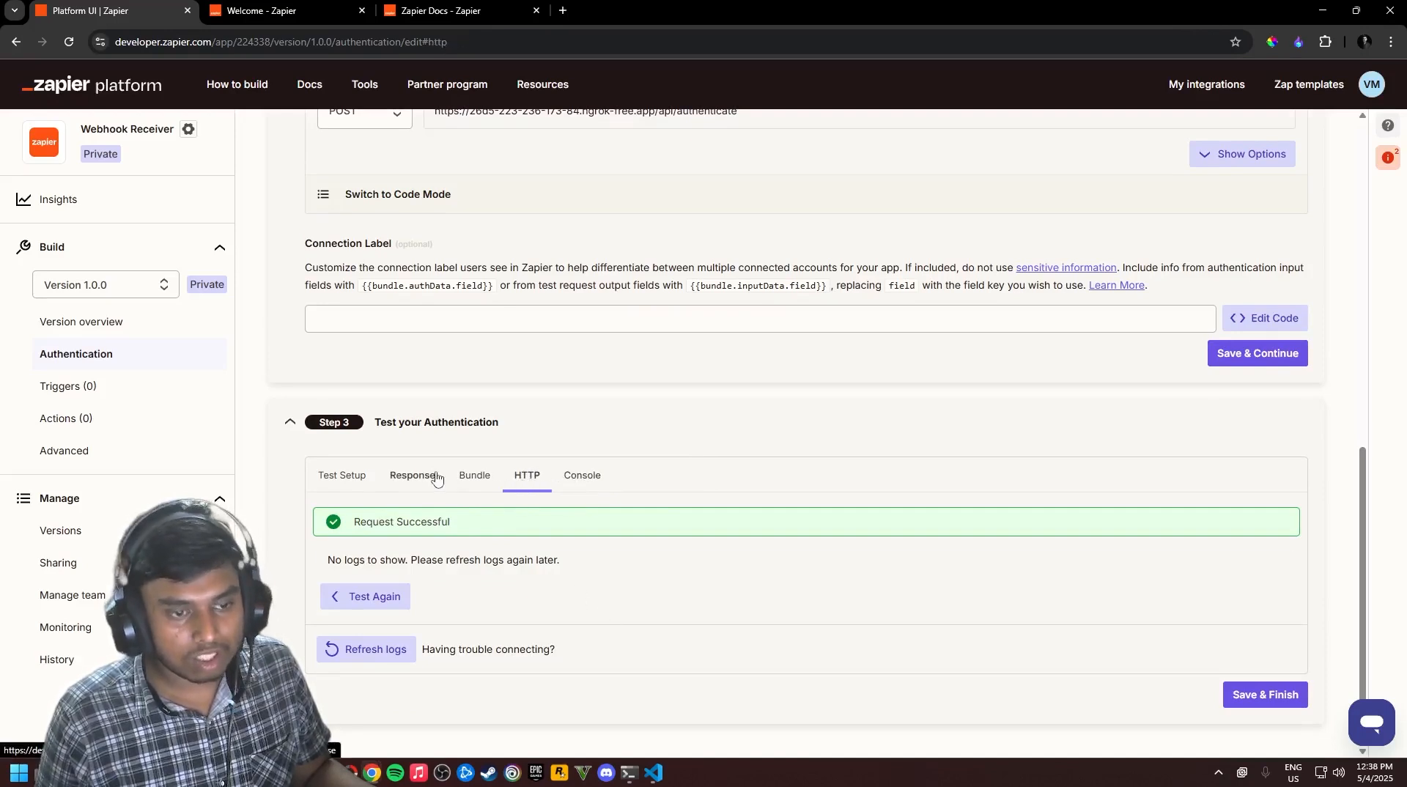
pyautogui.click(413, 475)
pyautogui.click(338, 481)
# Save & Finish the authentication setup and go to the empty Triggers (0) list
pyautogui.scroll(-1, 746, 625)
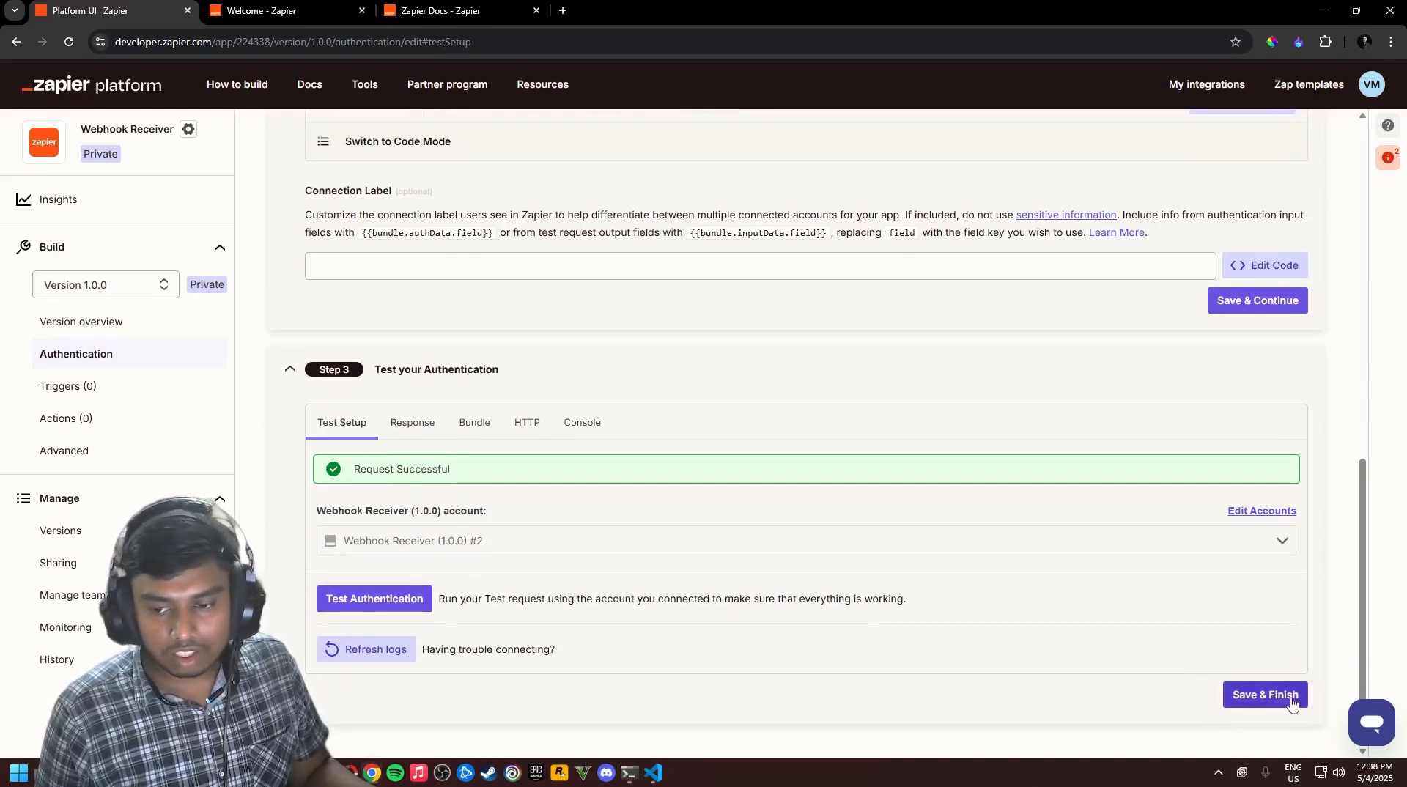
pyautogui.click(1263, 695)
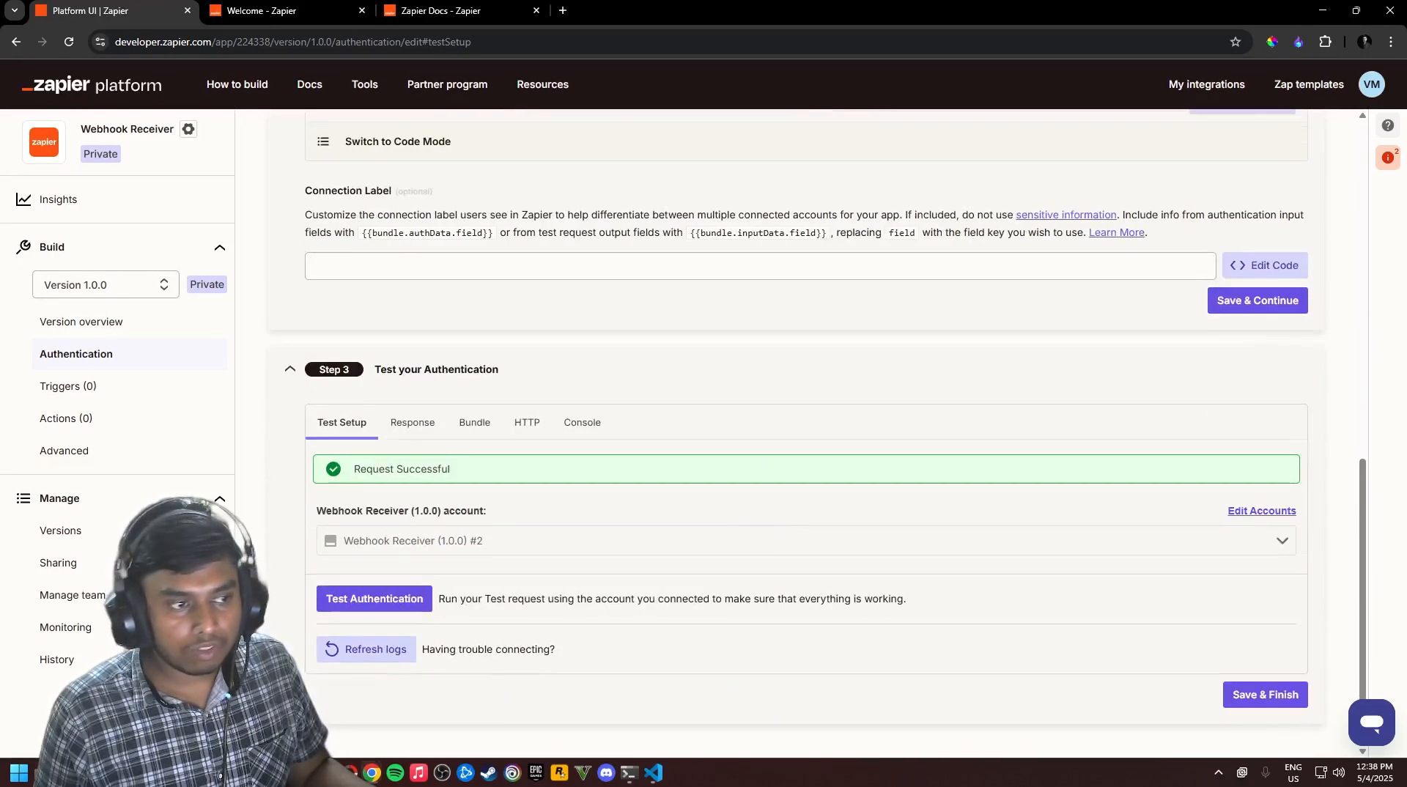
pyautogui.click(53, 390)
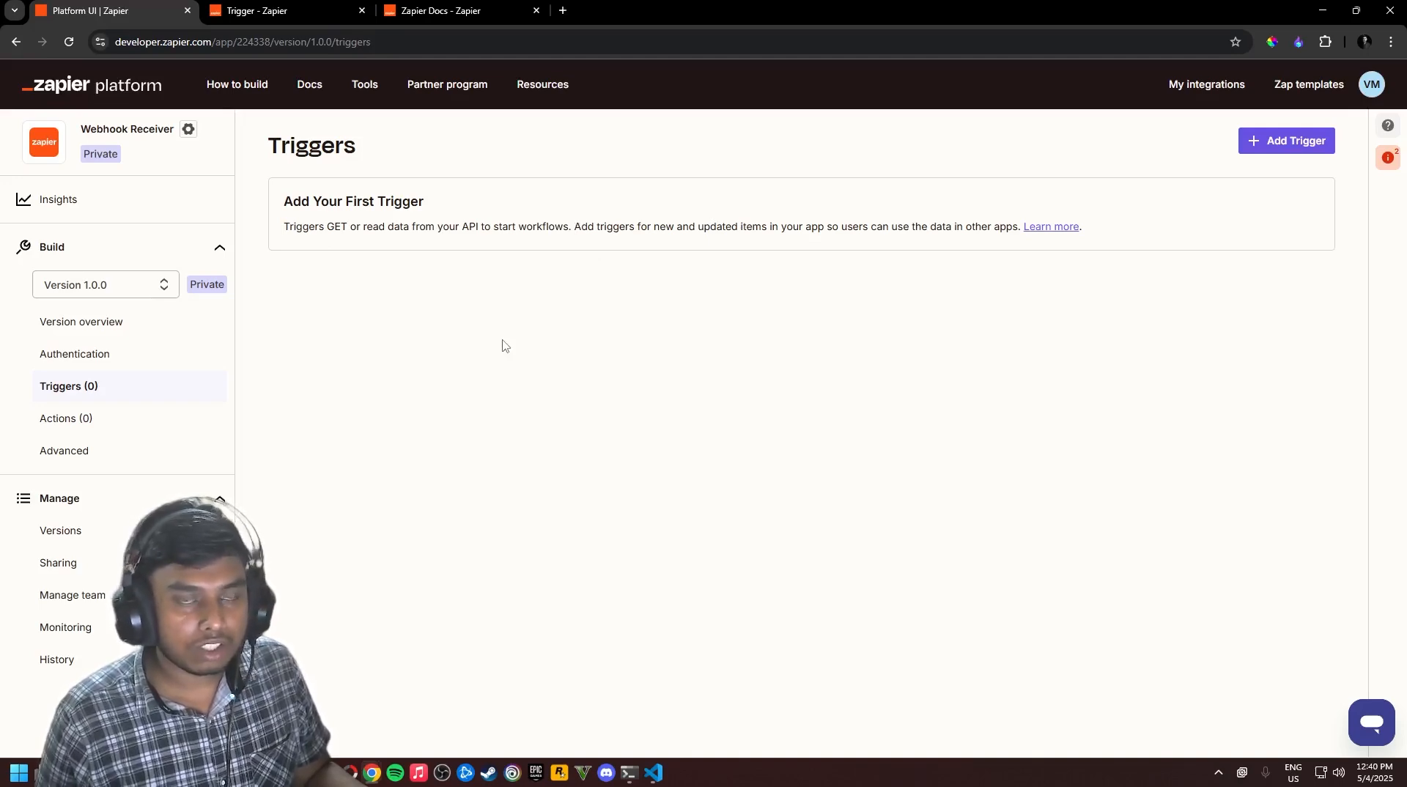
# Add a trigger with key send_email, label Send Email and noun SendEmail
pyautogui.click(1288, 144)
pyautogui.scroll(-1, 411, 294)
pyautogui.click(360, 210)
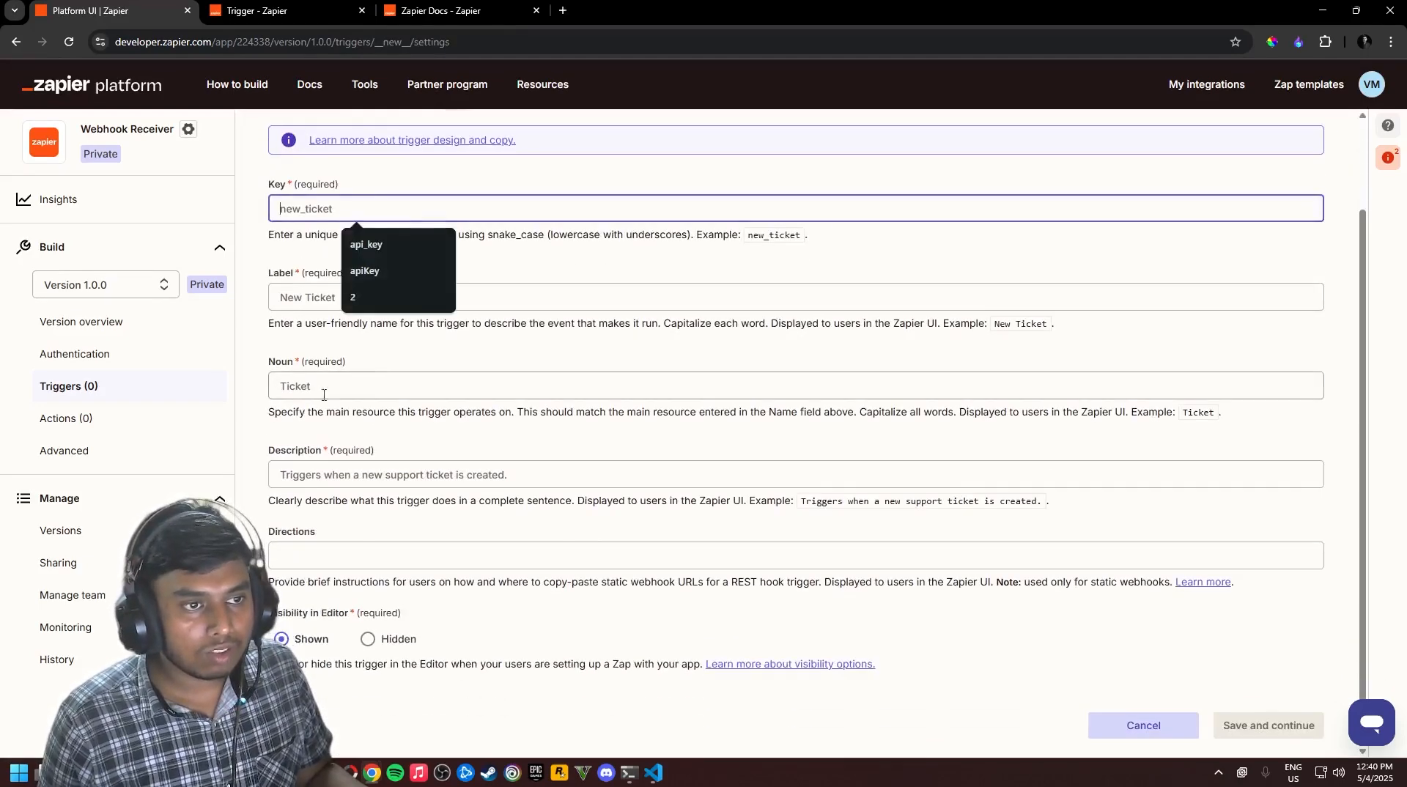
pyautogui.scroll(2, 304, 256)
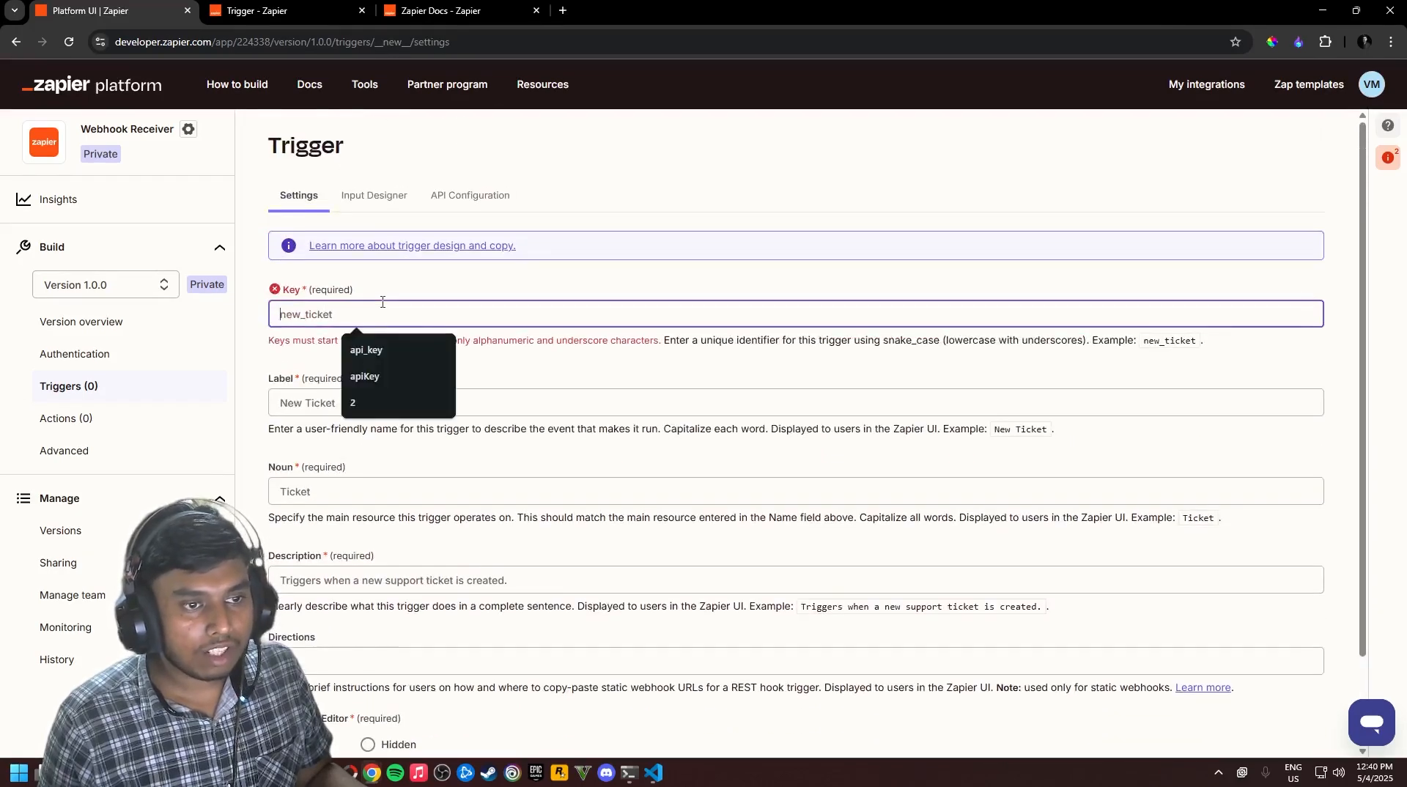
pyautogui.hotkey('ctrl', 'v')
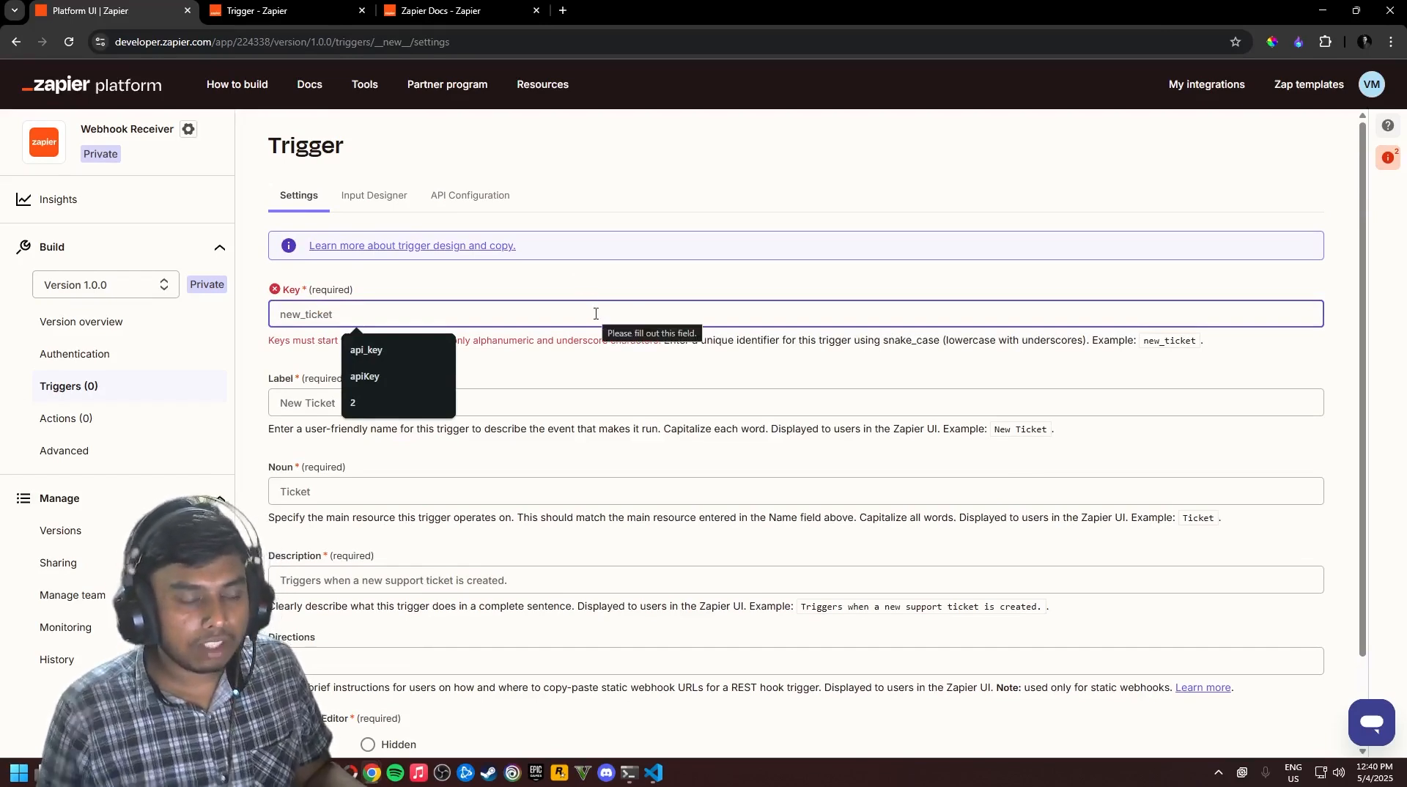
pyautogui.write('send')
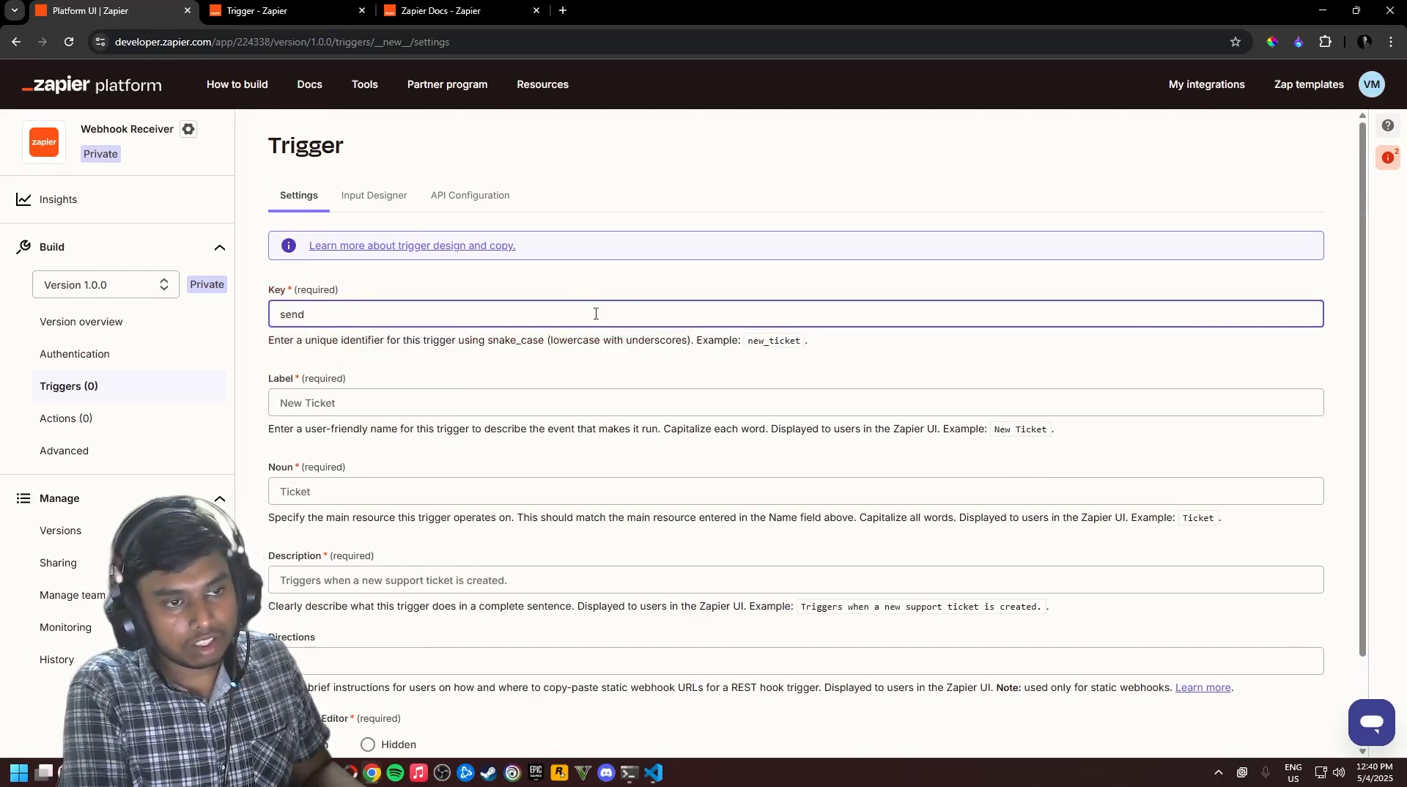
pyautogui.write('-')
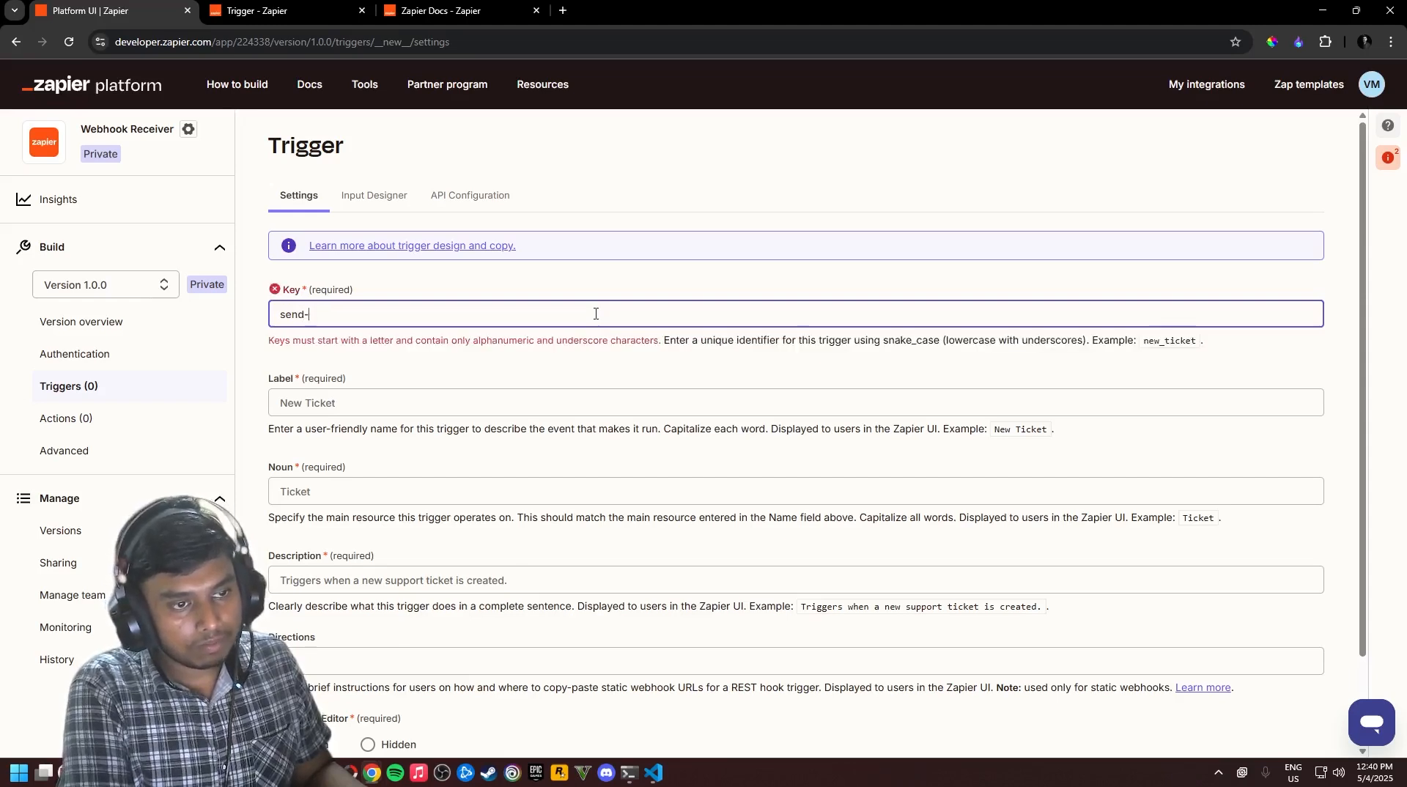
pyautogui.write('em')
pyautogui.press('BackSpace')
pyautogui.press('BackSpace')
pyautogui.press('BackSpace')
pyautogui.write('+')
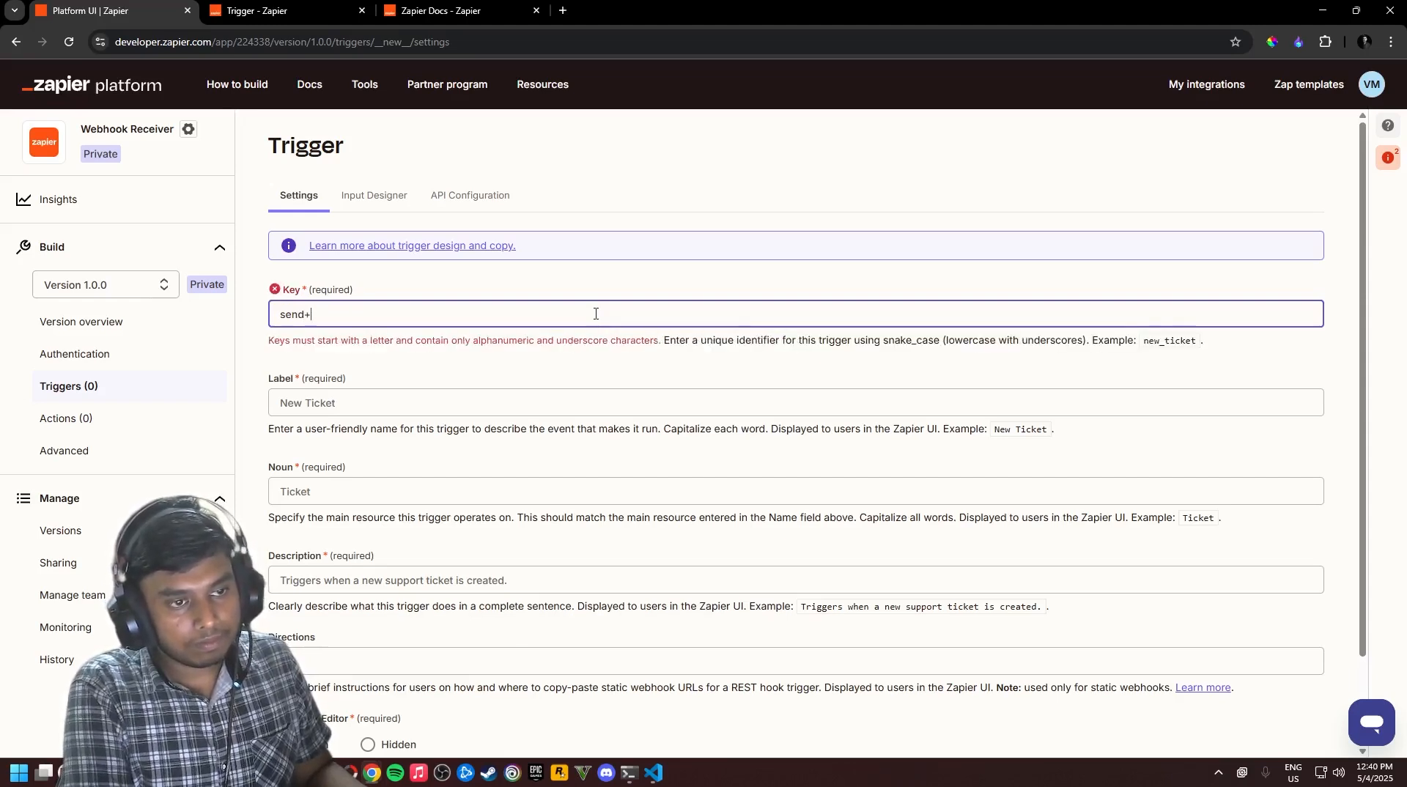
pyautogui.press('BackSpace')
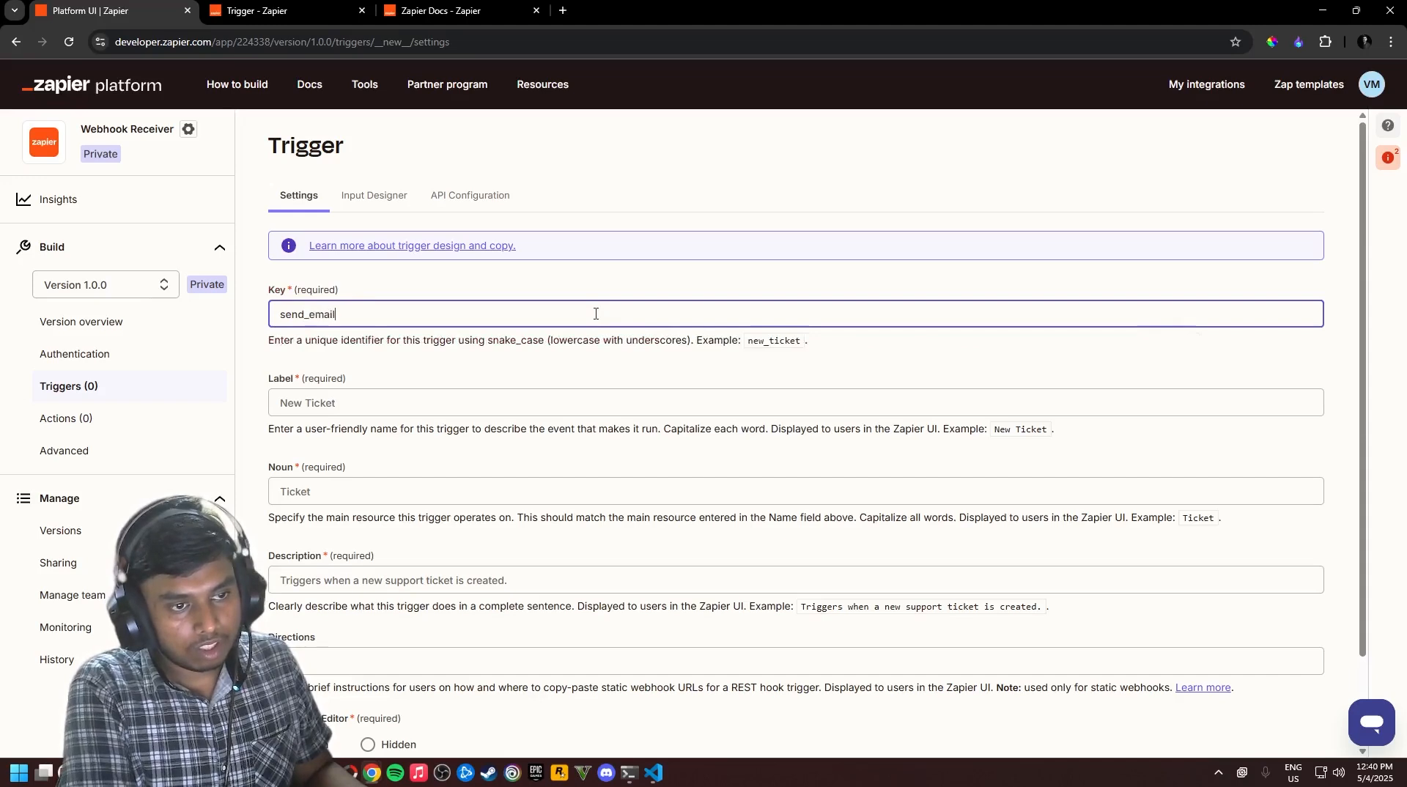
pyautogui.press('Tab')
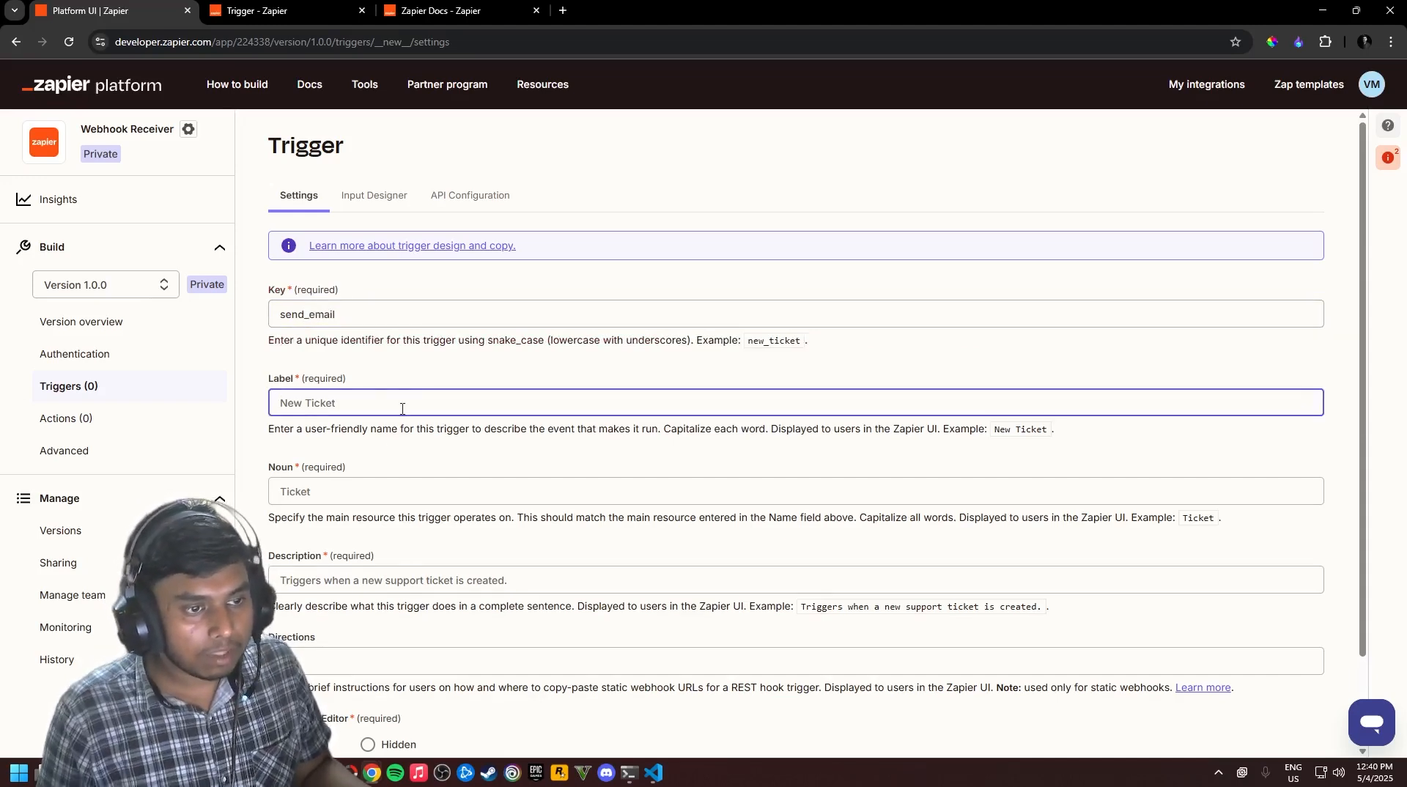
pyautogui.write('Send Email')
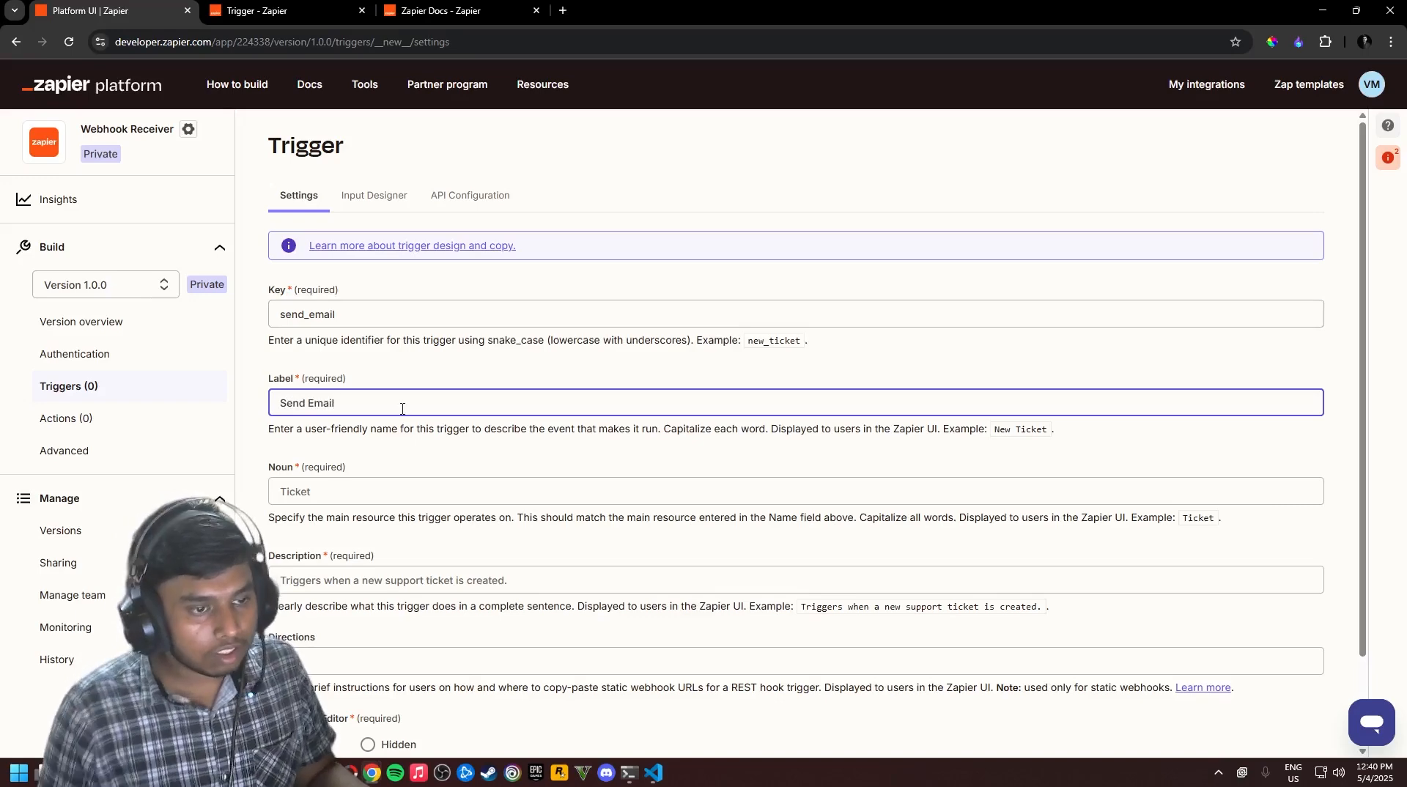
pyautogui.scroll(-1, 403, 409)
pyautogui.click(380, 386)
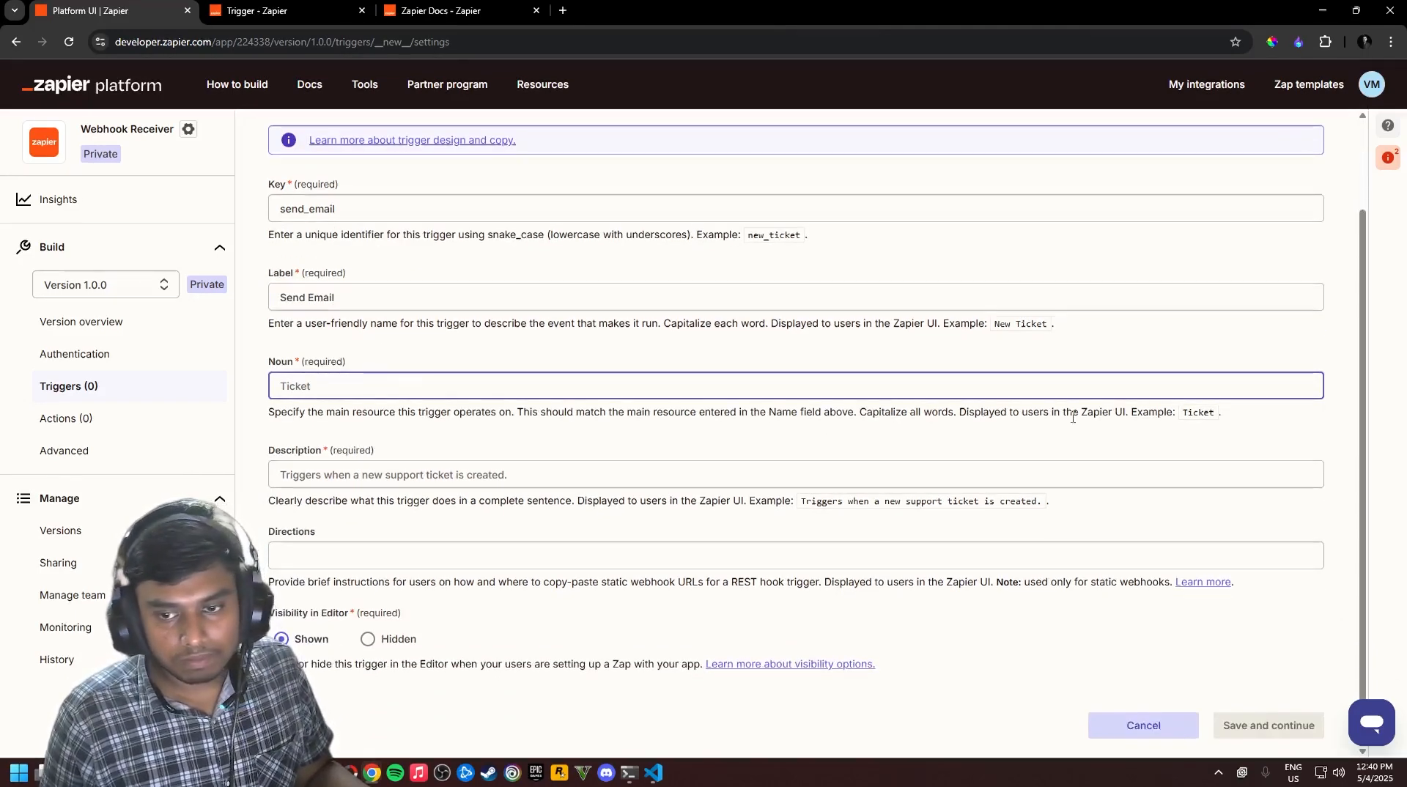
pyautogui.click(1223, 415)
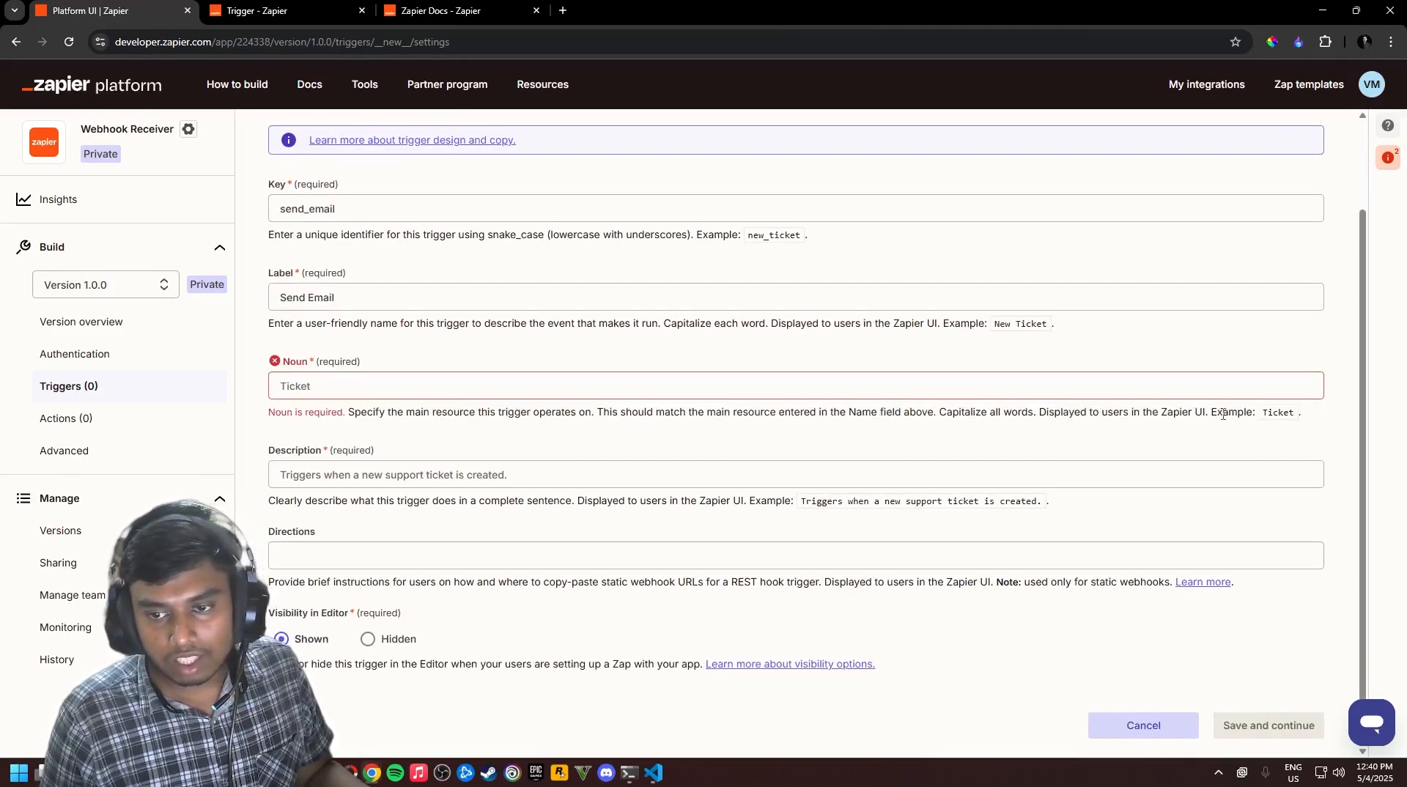
pyautogui.click(649, 381)
pyautogui.write('SendEmail')
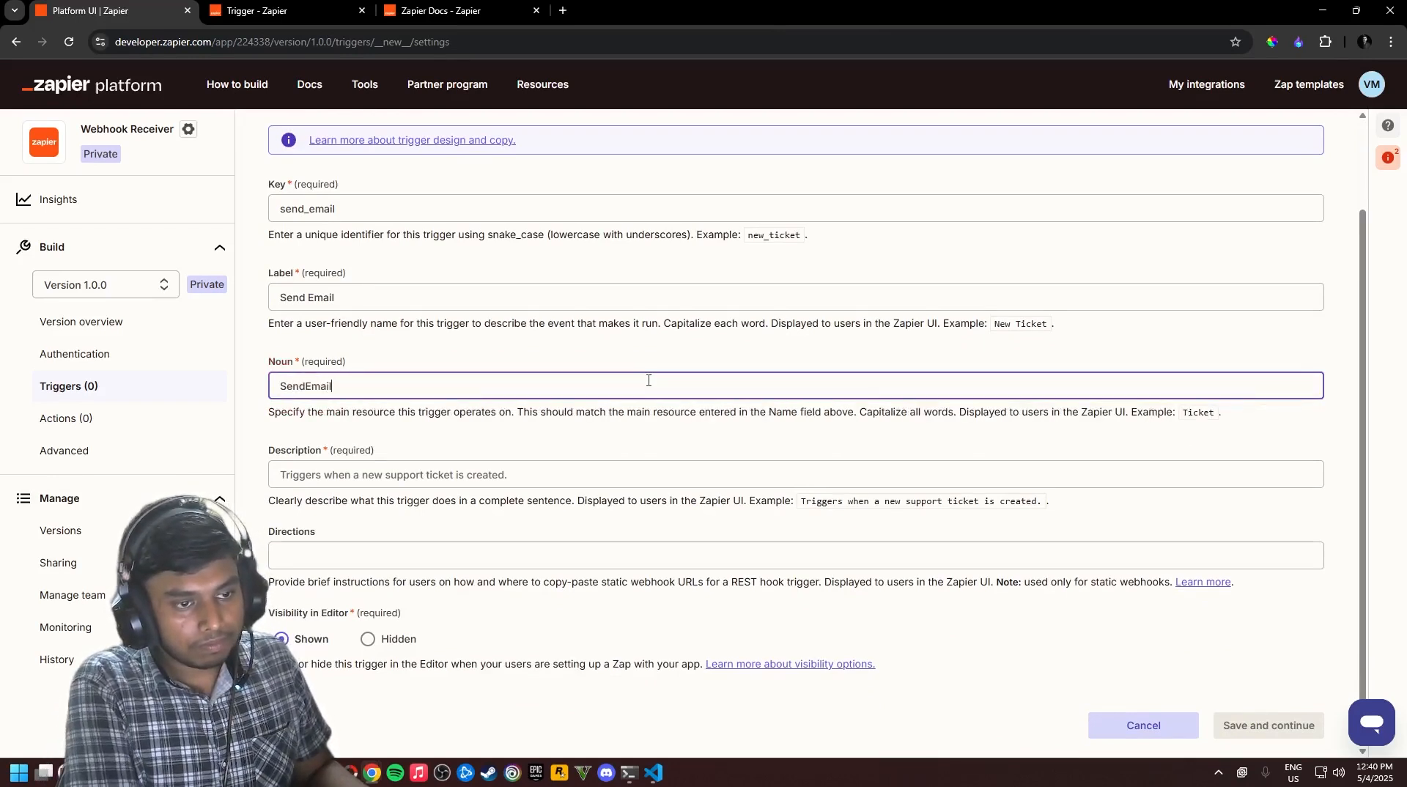
# Copy the description from the localhost API docs and paste it as the trigger description
pyautogui.click(444, 469)
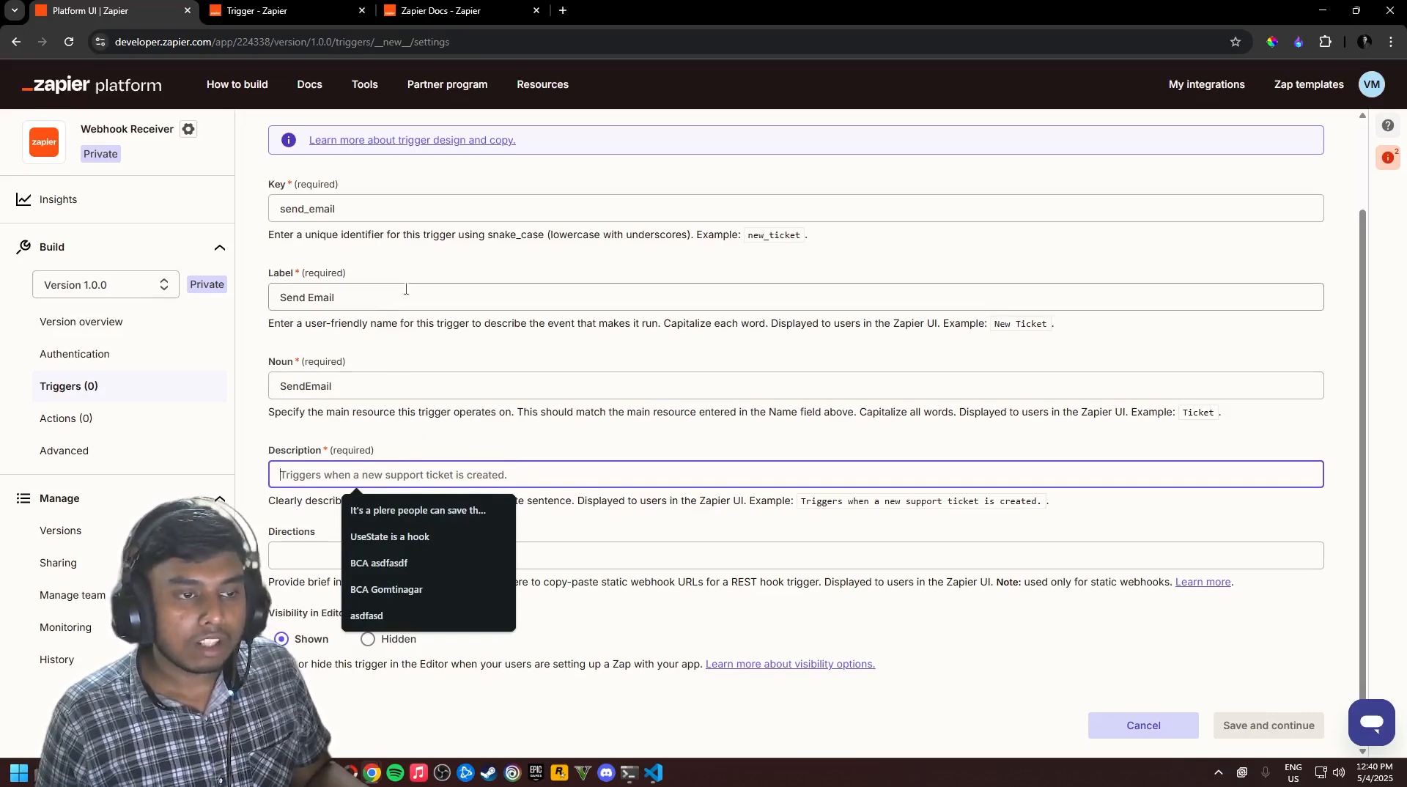
pyautogui.hotkey('alt', 'Tab')
pyautogui.press('alt')
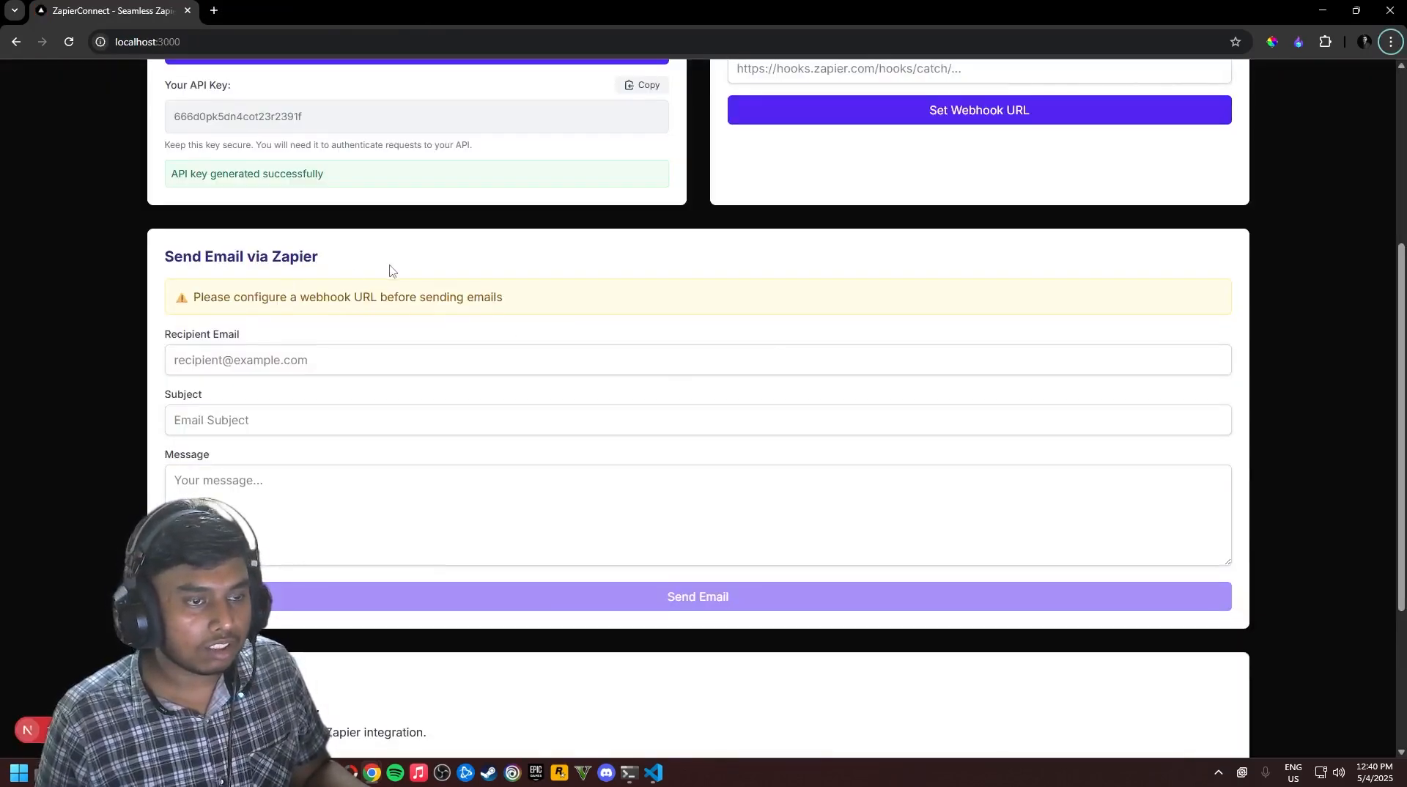
pyautogui.scroll(-4, 468, 357)
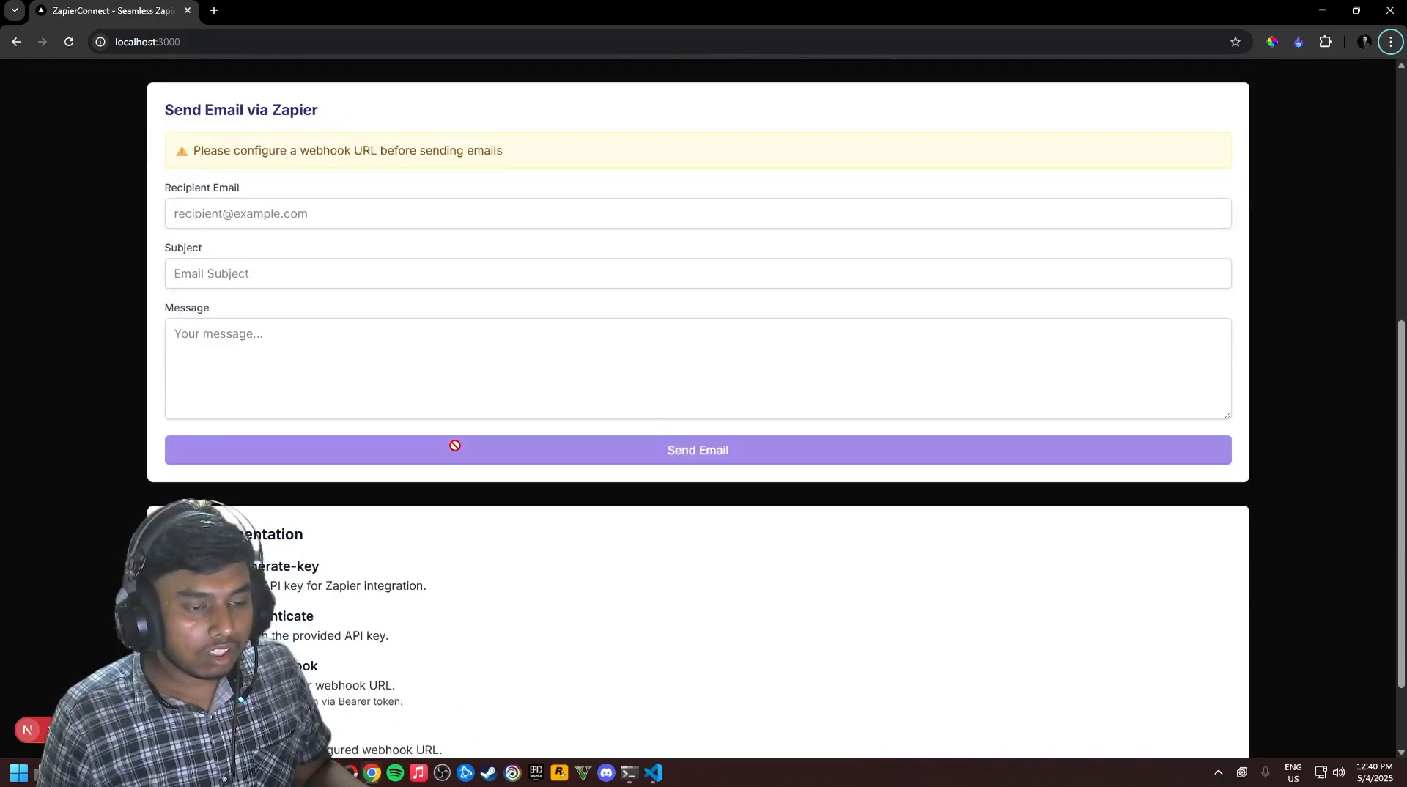
pyautogui.moveTo(428, 481); pyautogui.dragTo(165, 478)
pyautogui.hotkey('ctrl', 'c')
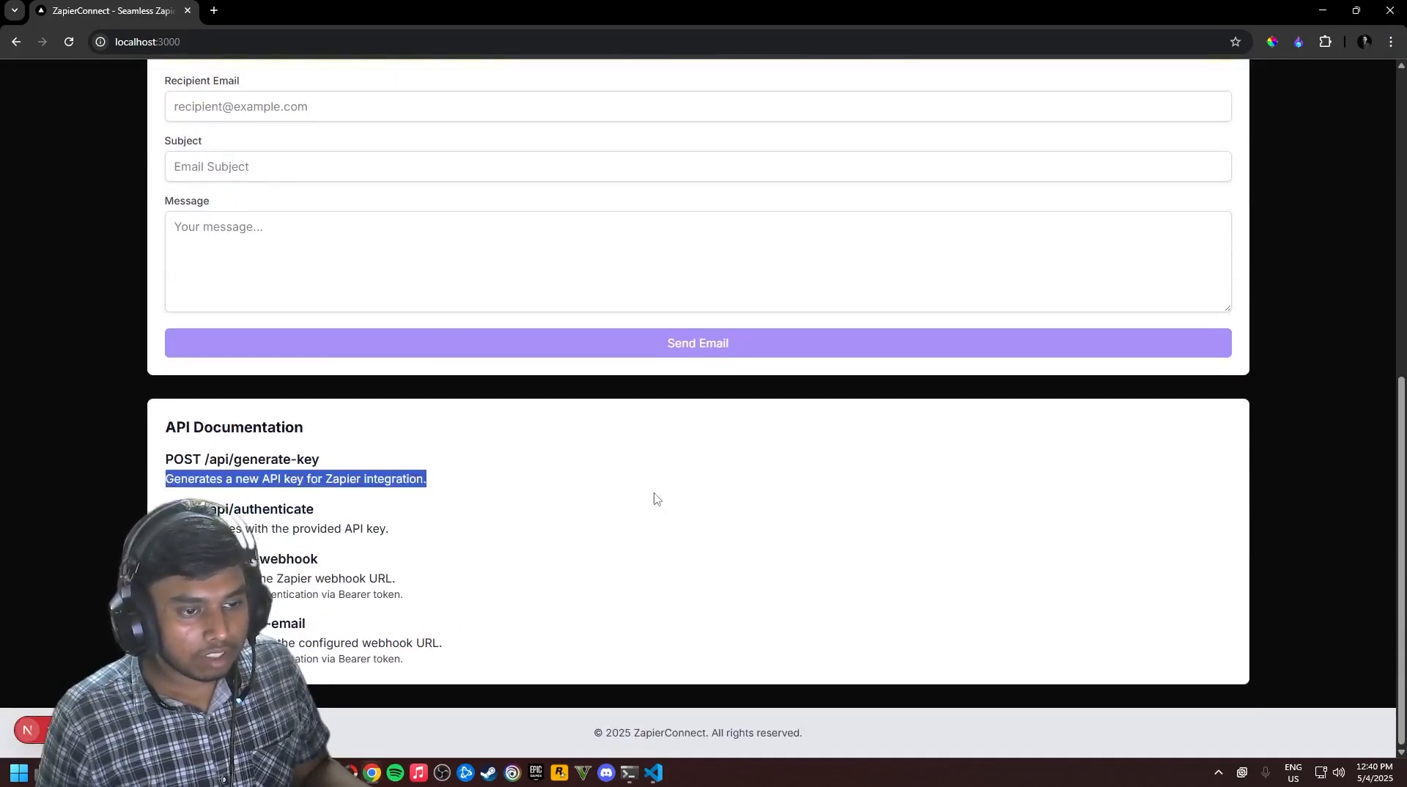
pyautogui.hotkey('alt', 'Tab')
pyautogui.hotkey('ctrl', 'v')
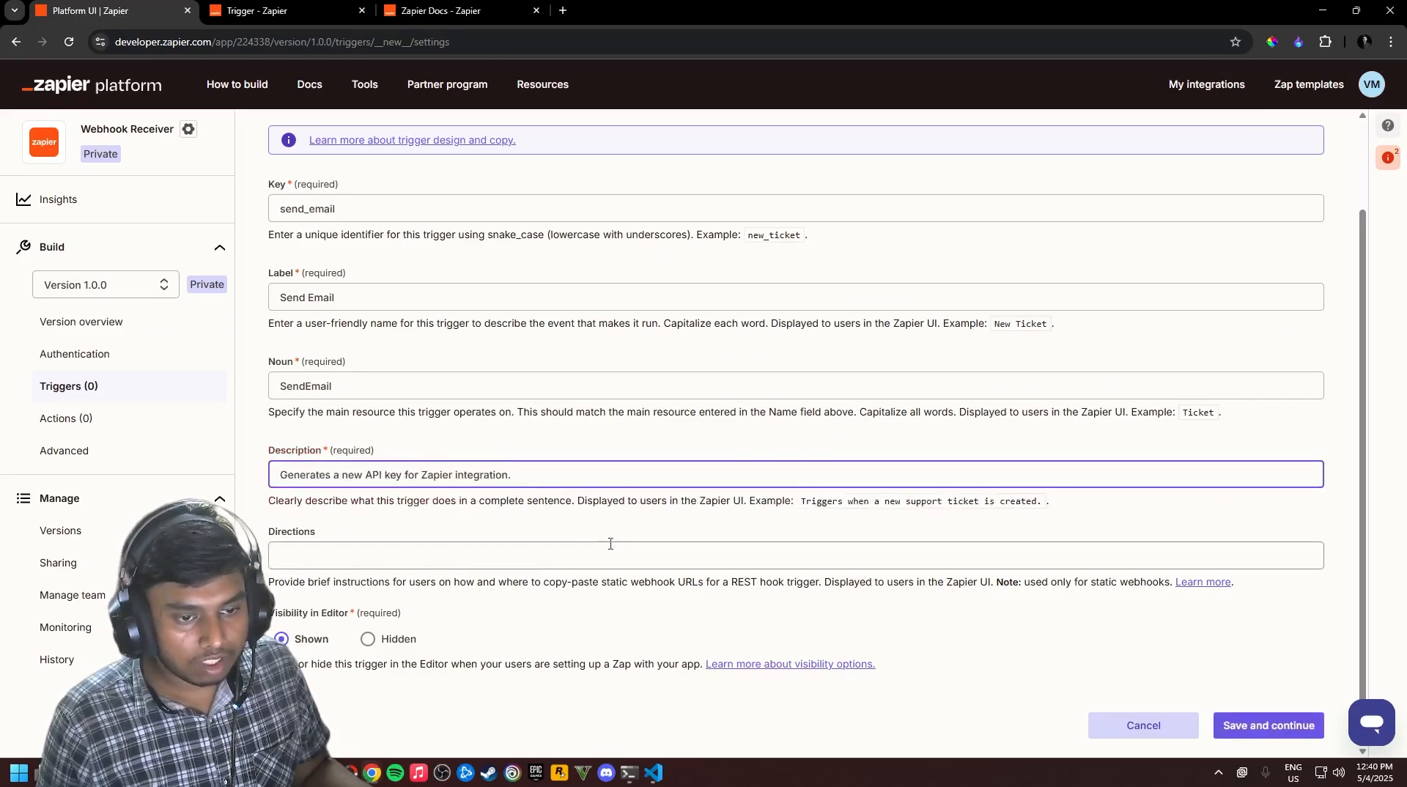
# Save and continue to create the Send Email trigger
pyautogui.click(549, 599)
pyautogui.click(1269, 725)
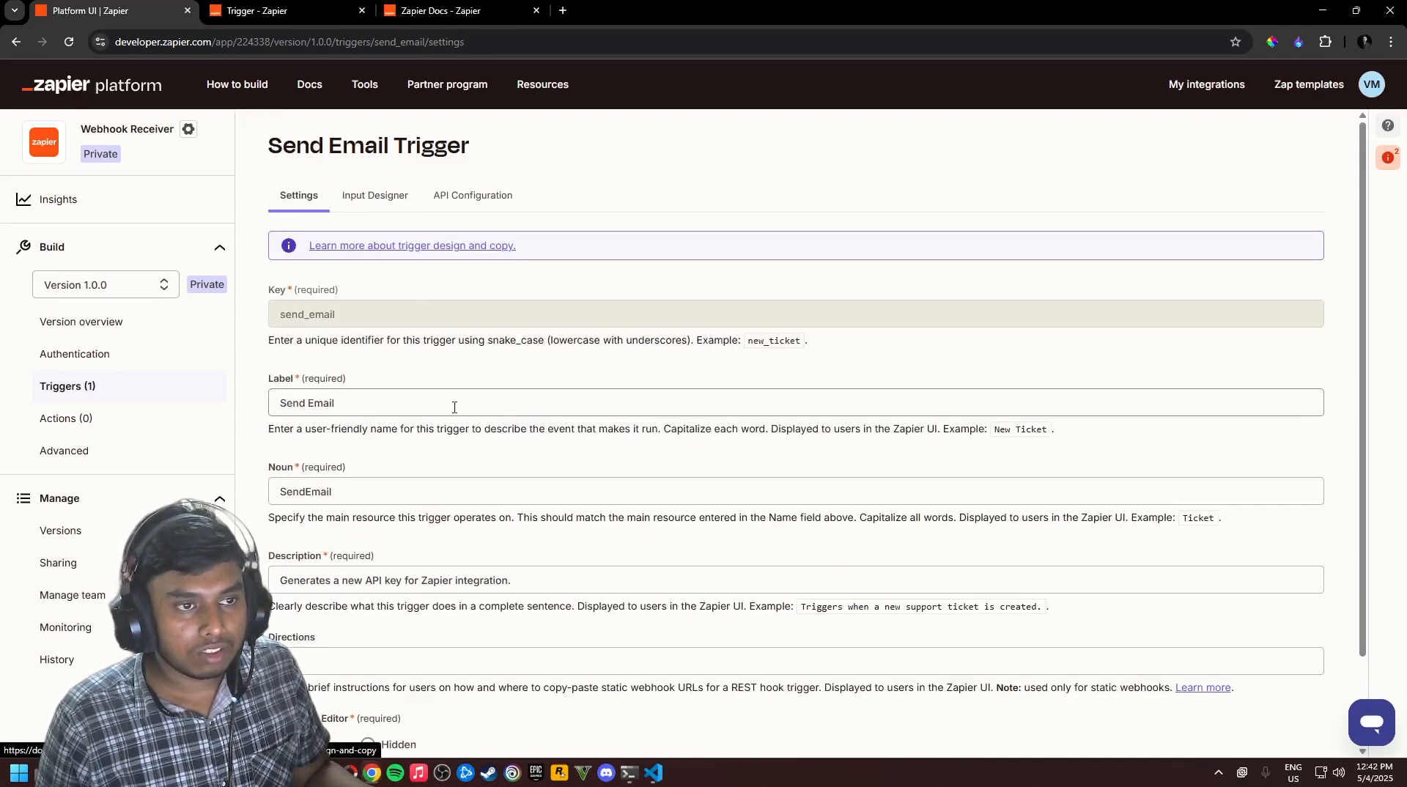
pyautogui.scroll(-2, 465, 429)
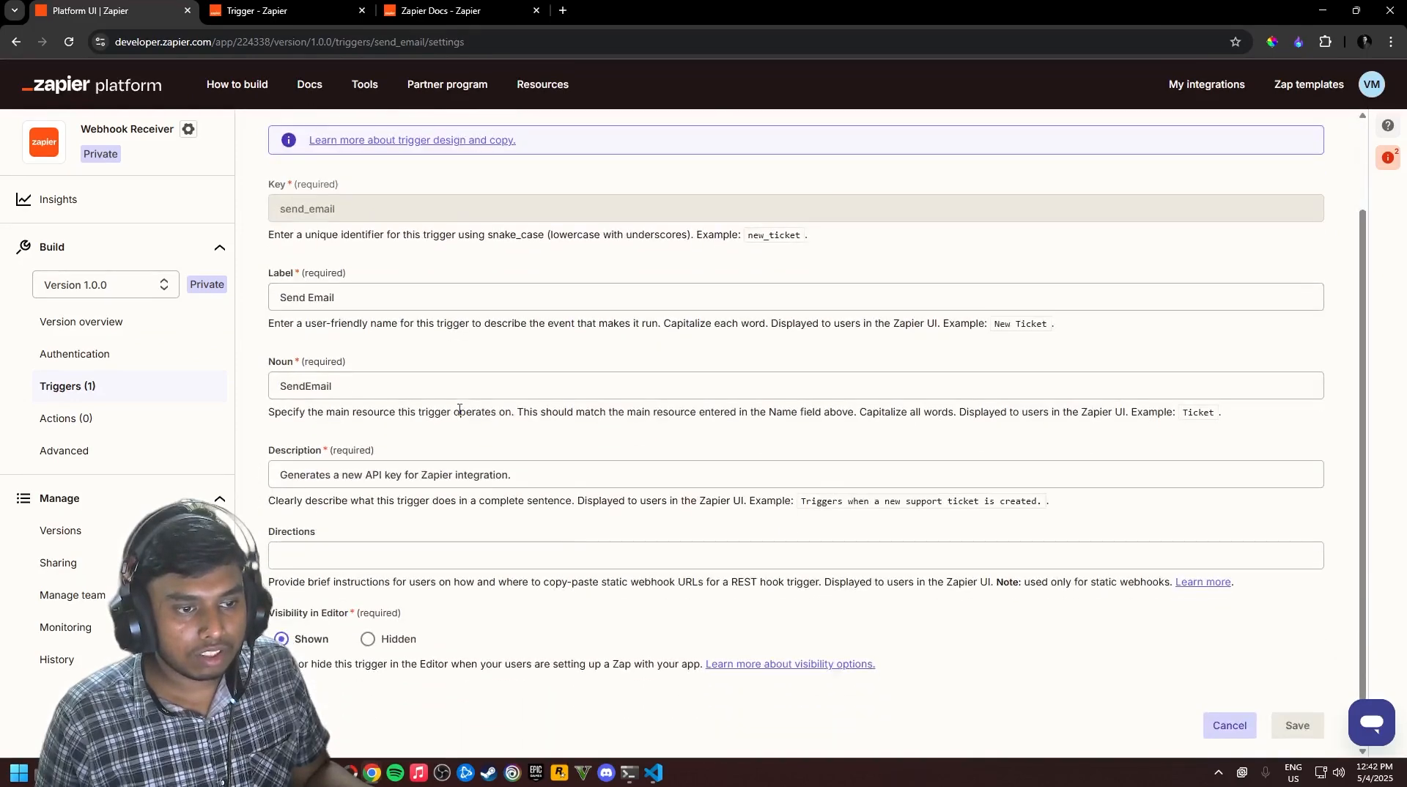
pyautogui.scroll(2, 513, 454)
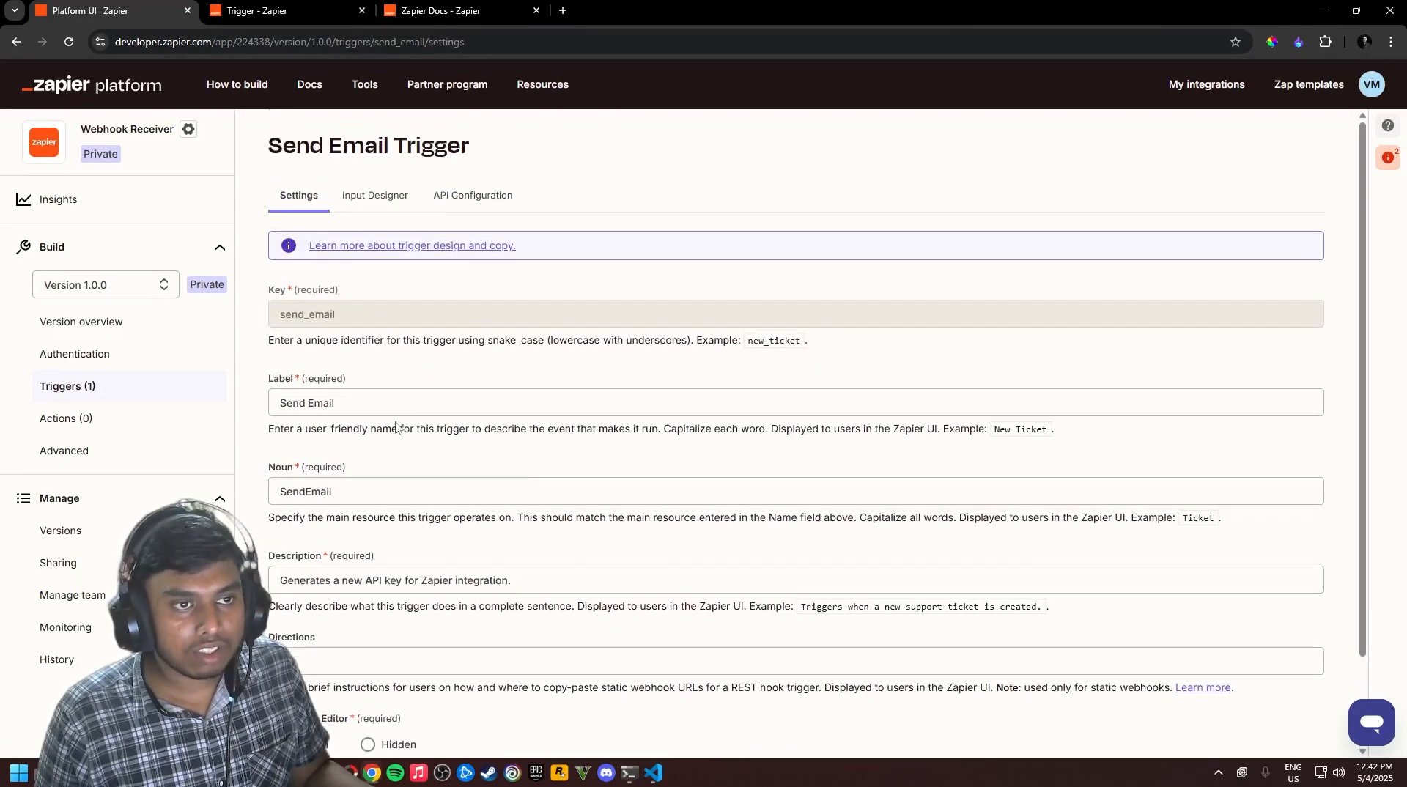
# In the Input Designer, add a user input field and start on its key
pyautogui.click(388, 209)
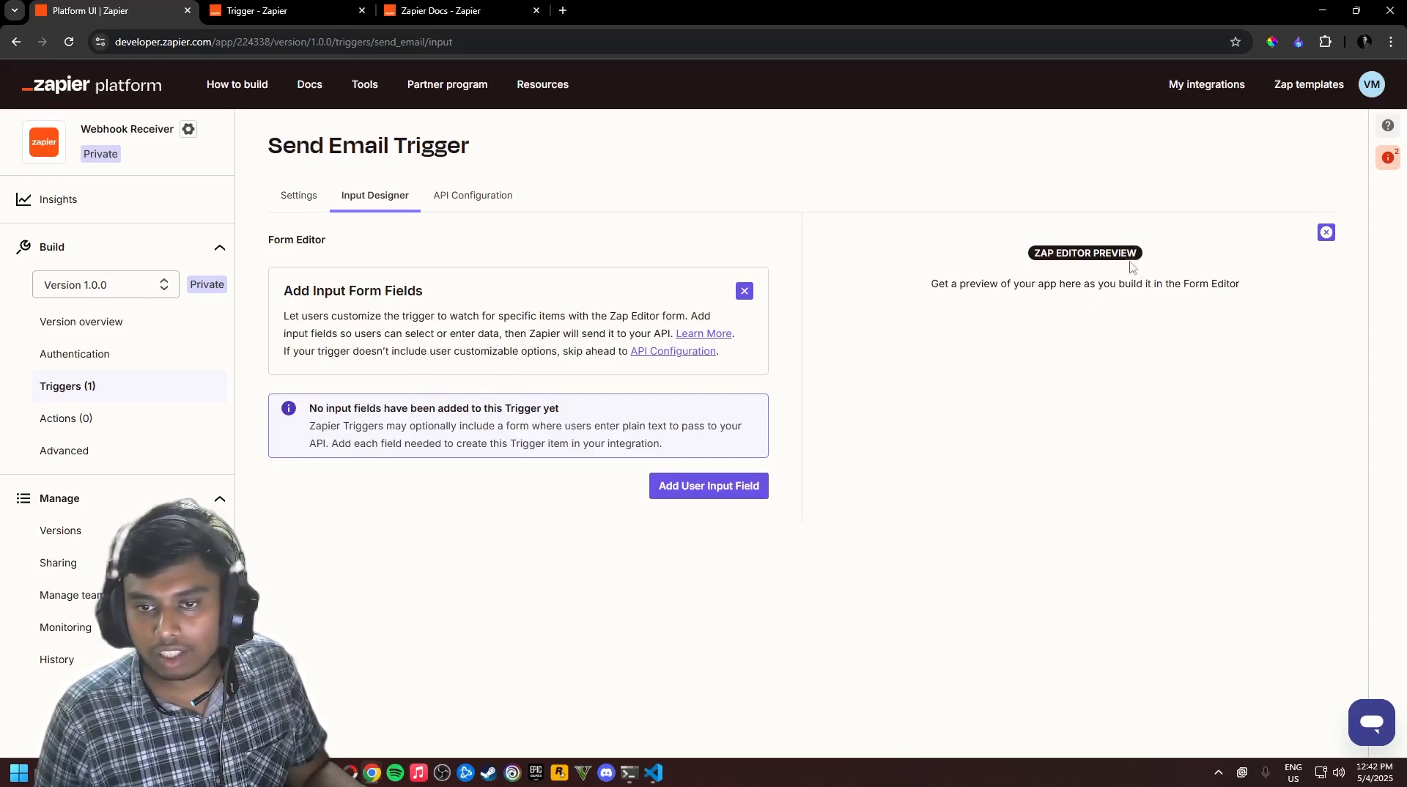
pyautogui.click(713, 487)
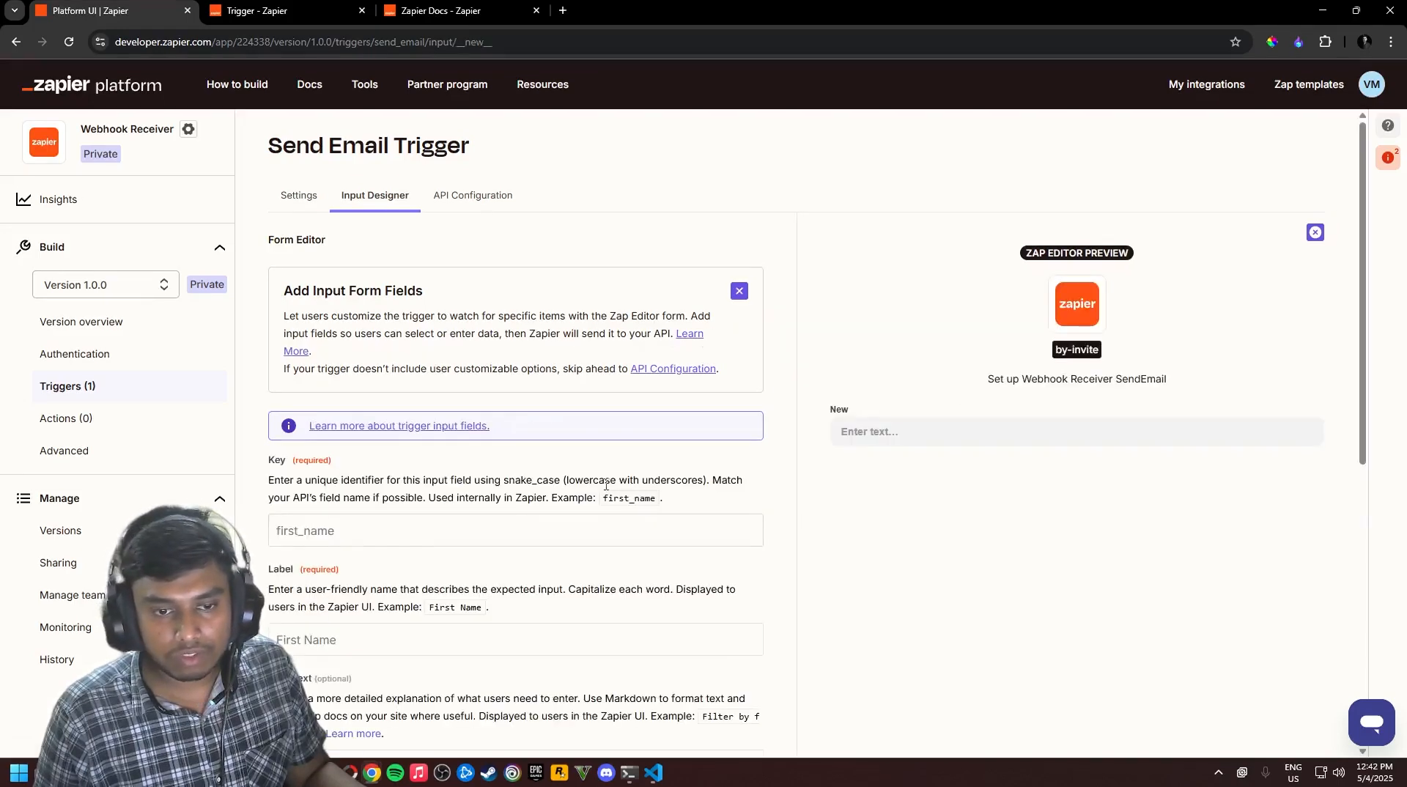
pyautogui.scroll(-3, 429, 558)
pyautogui.scroll(2, 440, 372)
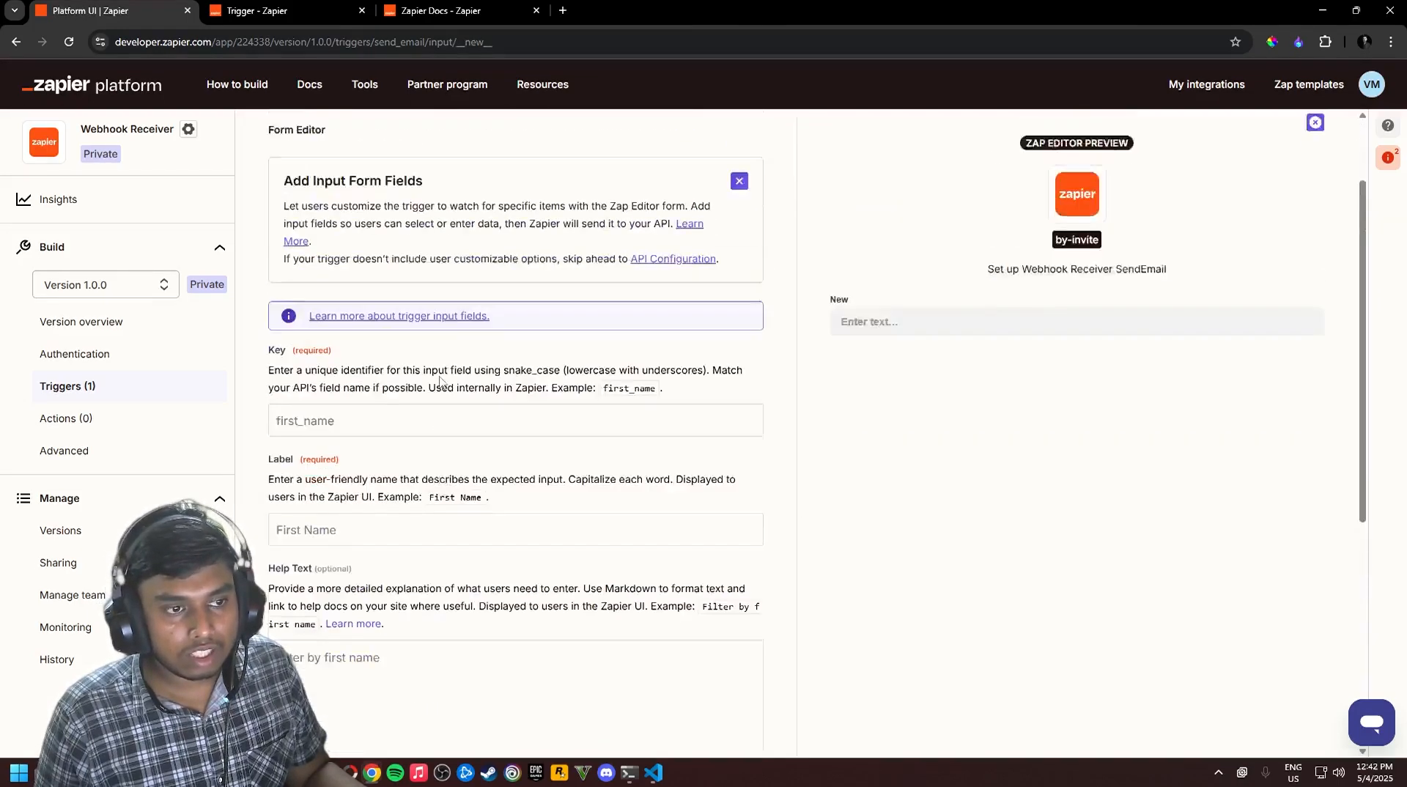
pyautogui.click(437, 469)
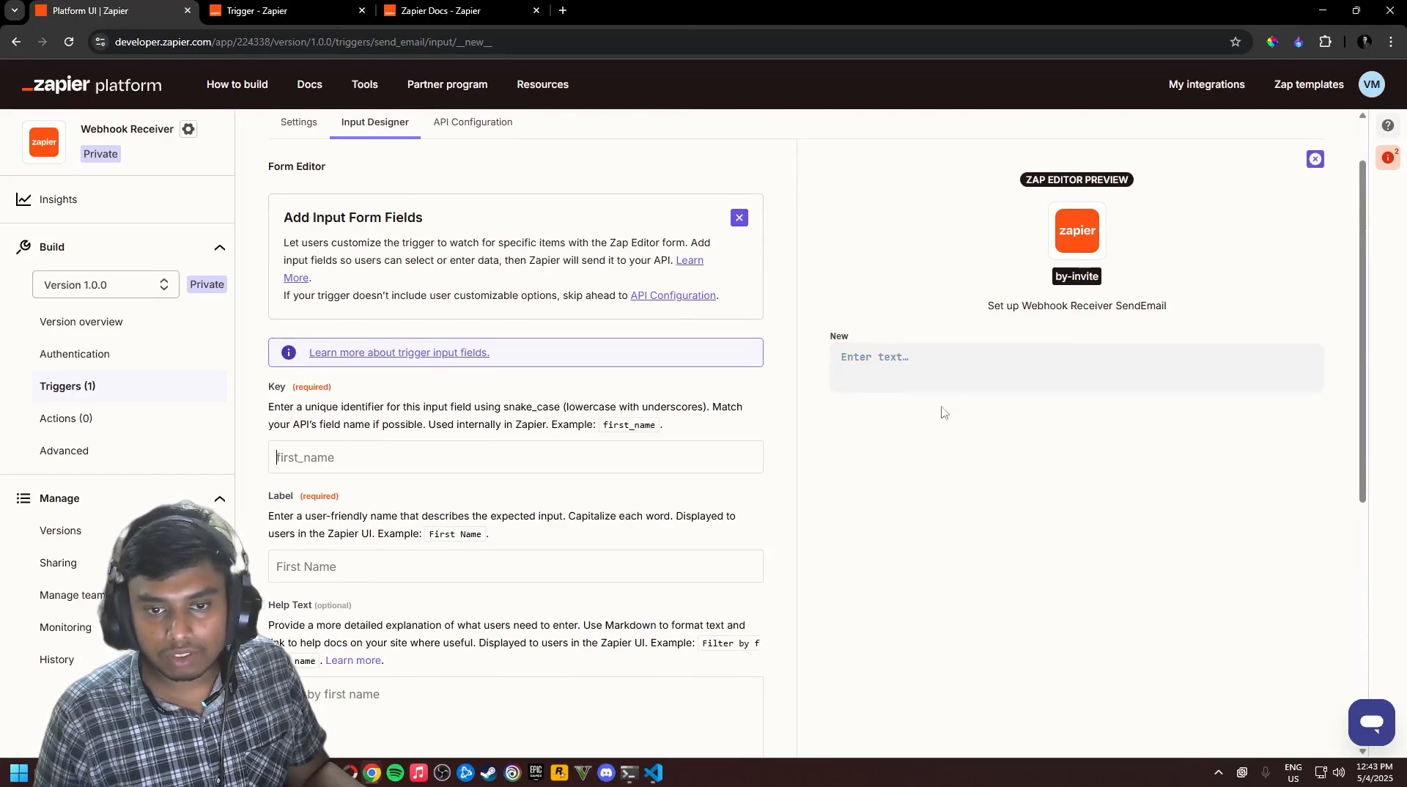
pyautogui.scroll(1, 463, 404)
# Review the Send Email trigger's API request step with Polling kept, then switch to the Trigger docs
pyautogui.click(473, 195)
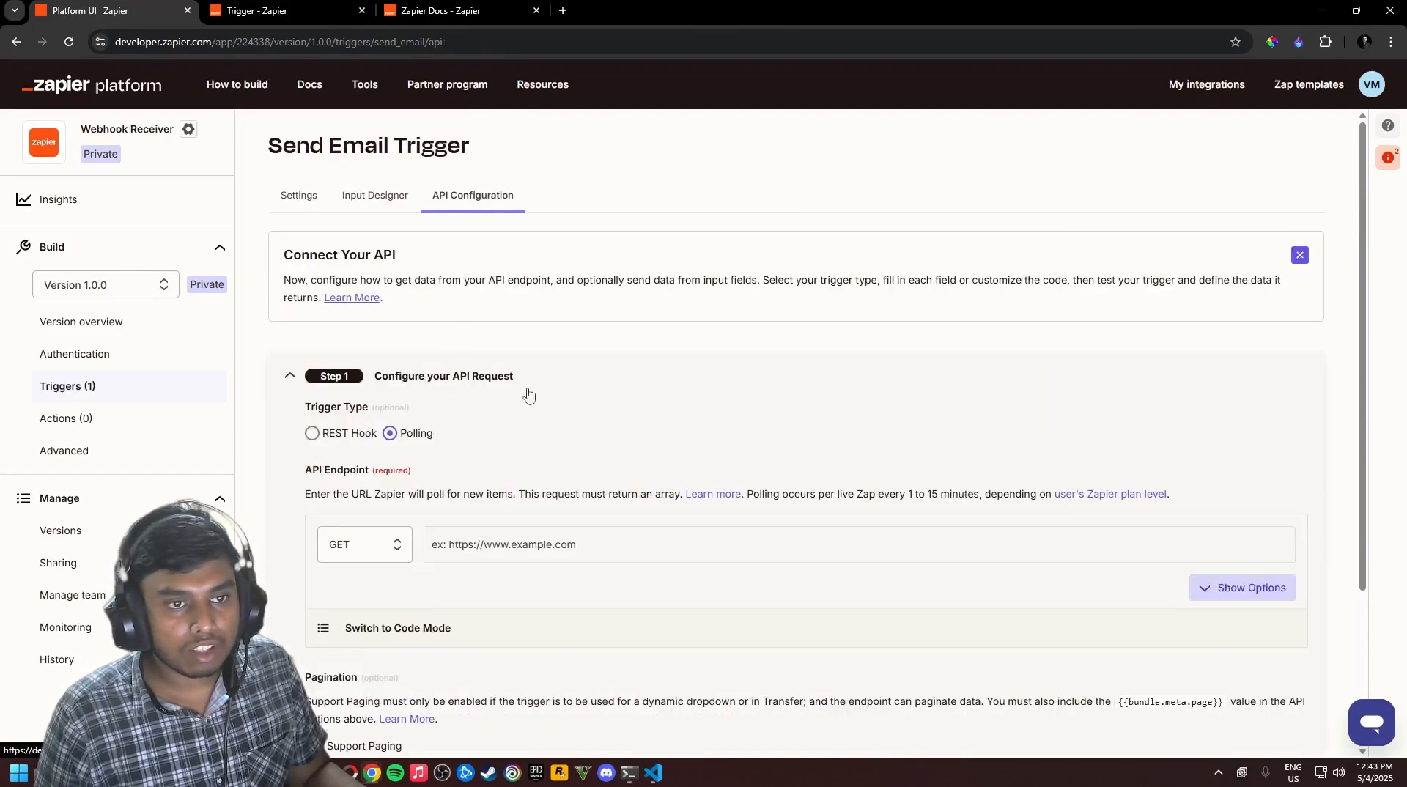
pyautogui.scroll(-1, 482, 432)
pyautogui.scroll(1, 482, 432)
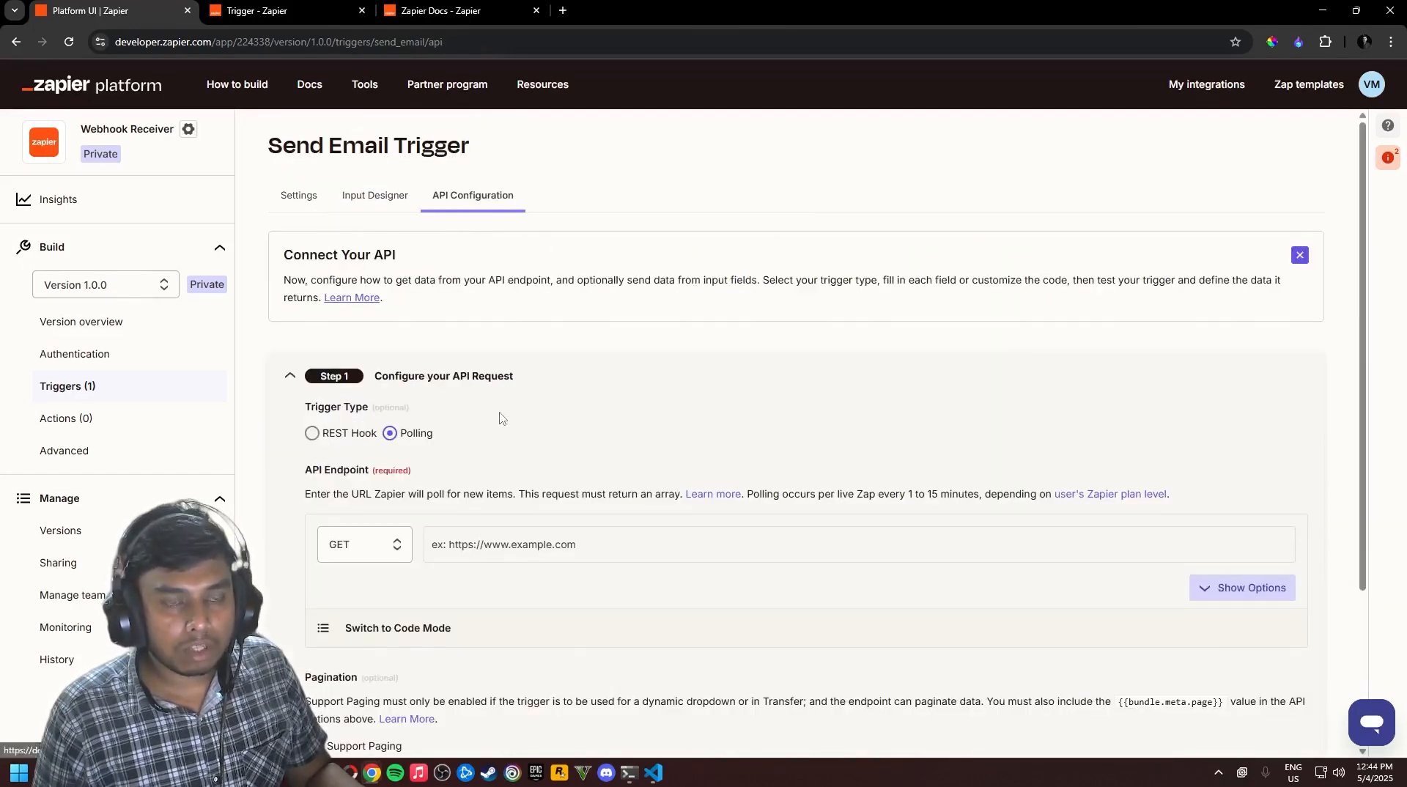
pyautogui.scroll(-2, 375, 338)
pyautogui.scroll(1, 376, 395)
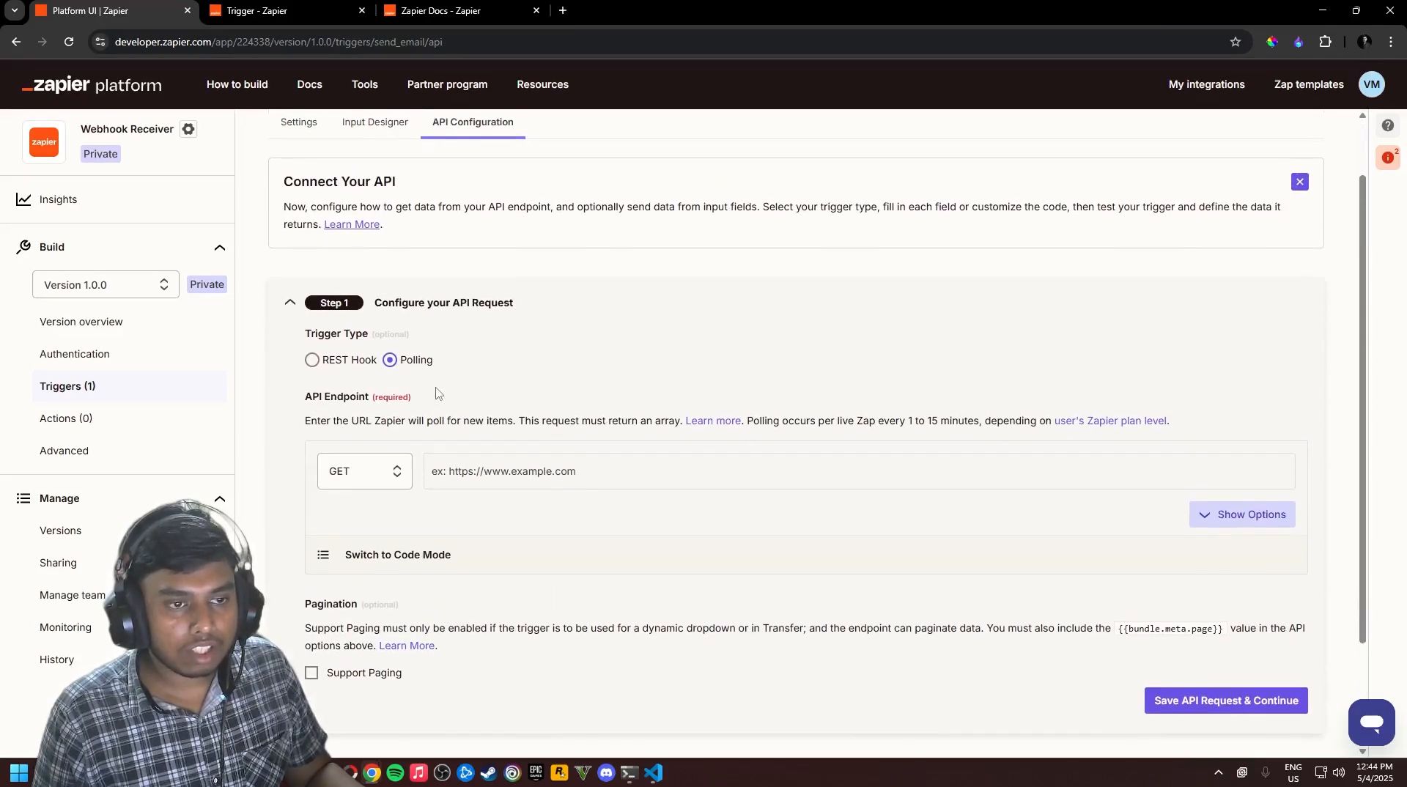
pyautogui.click(290, 304)
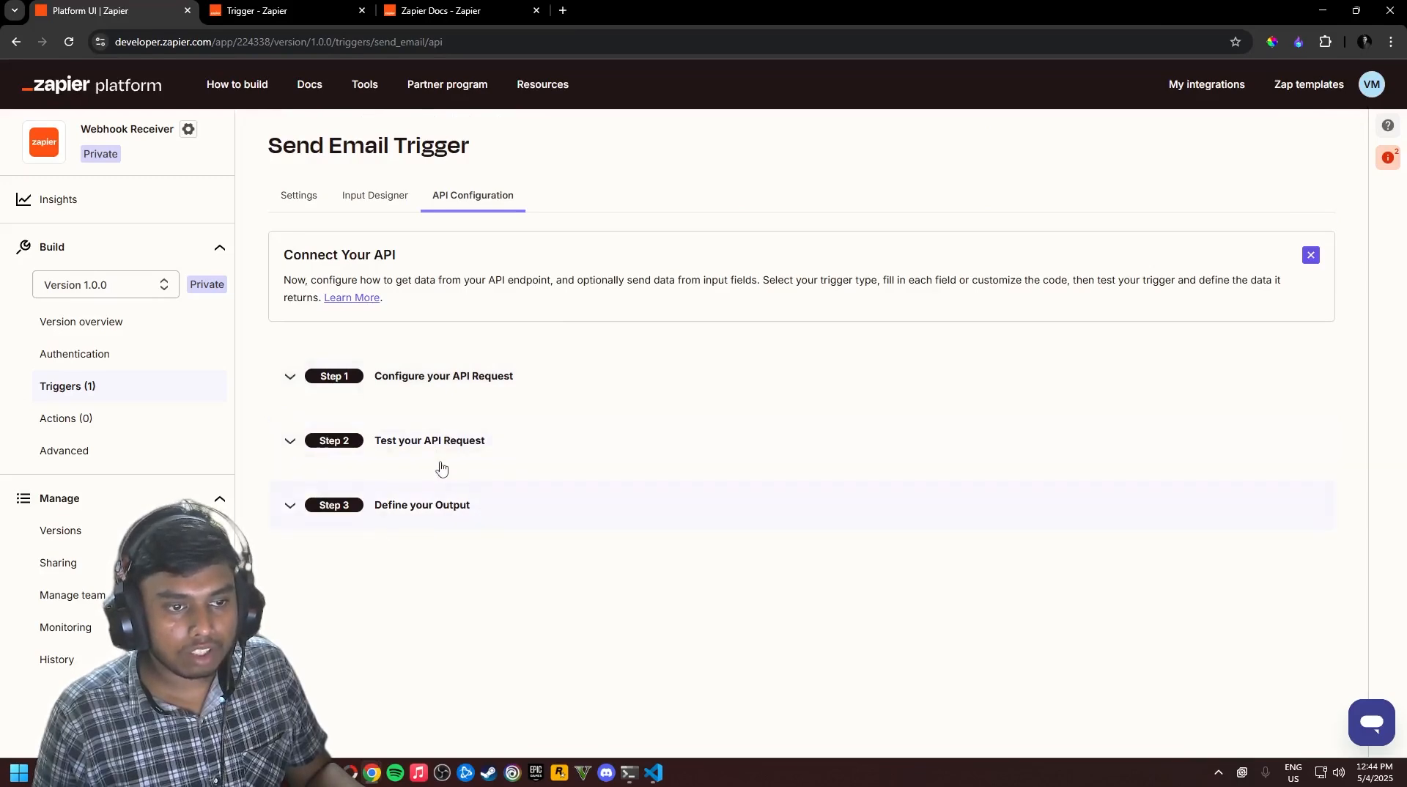
pyautogui.click(437, 382)
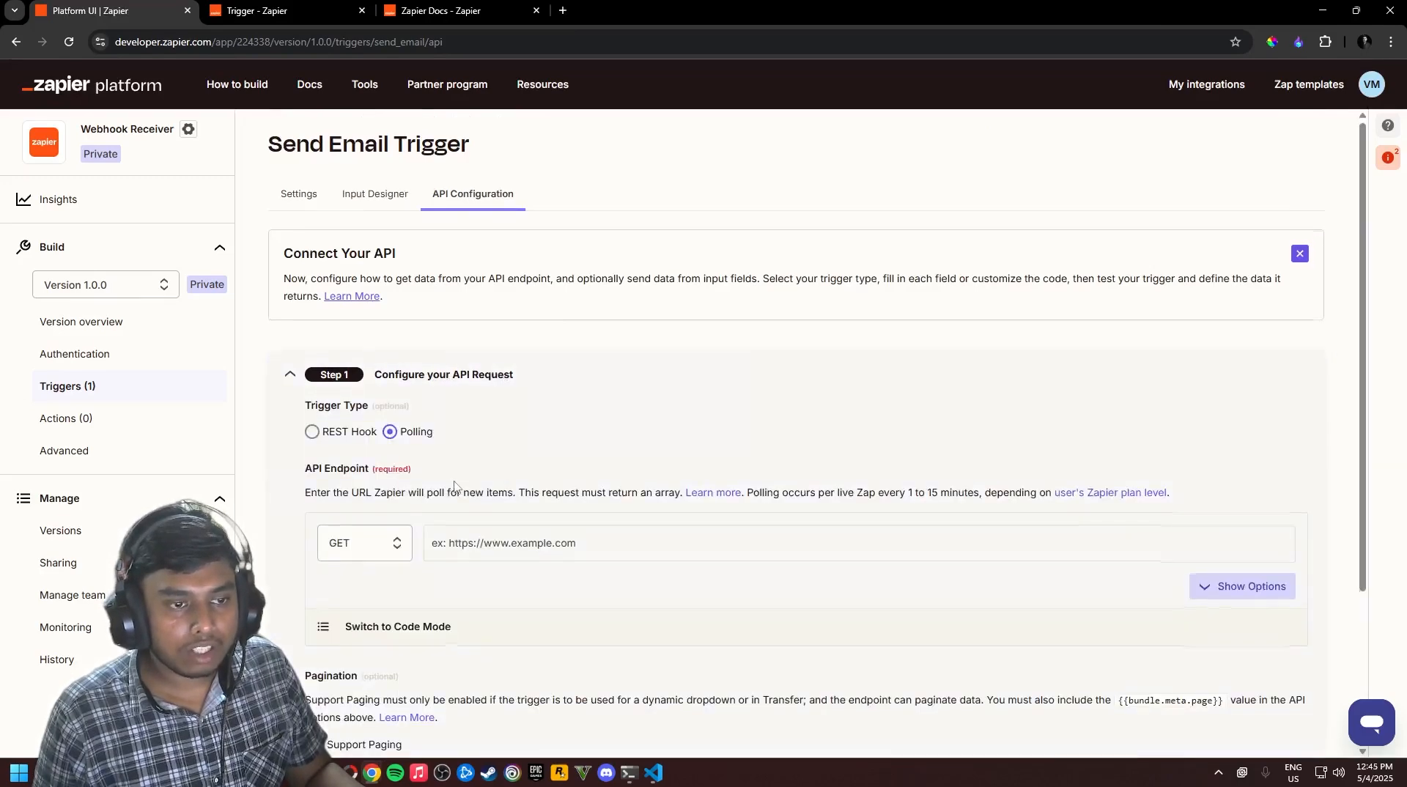
pyautogui.scroll(-2, 410, 308)
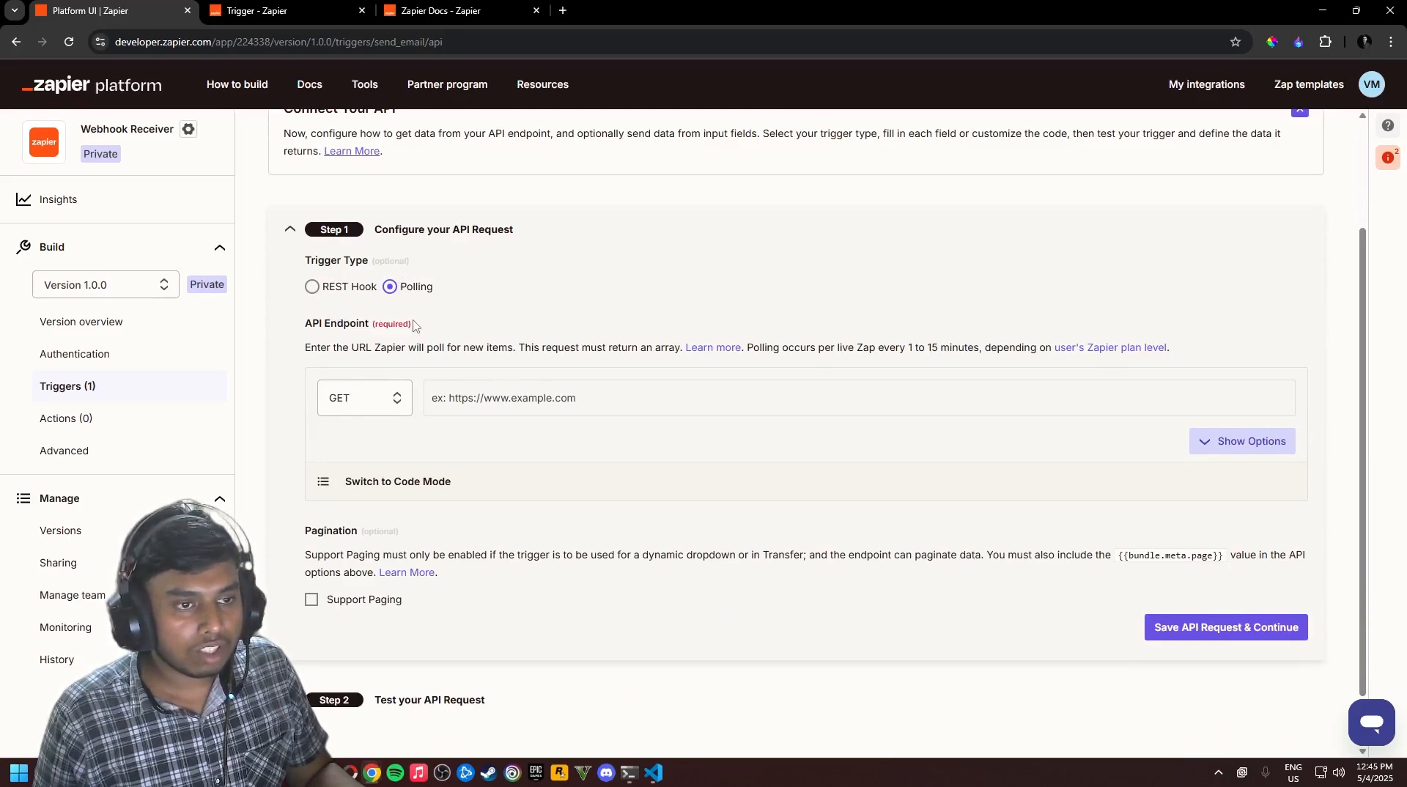
pyautogui.scroll(-1, 412, 320)
pyautogui.scroll(1, 434, 263)
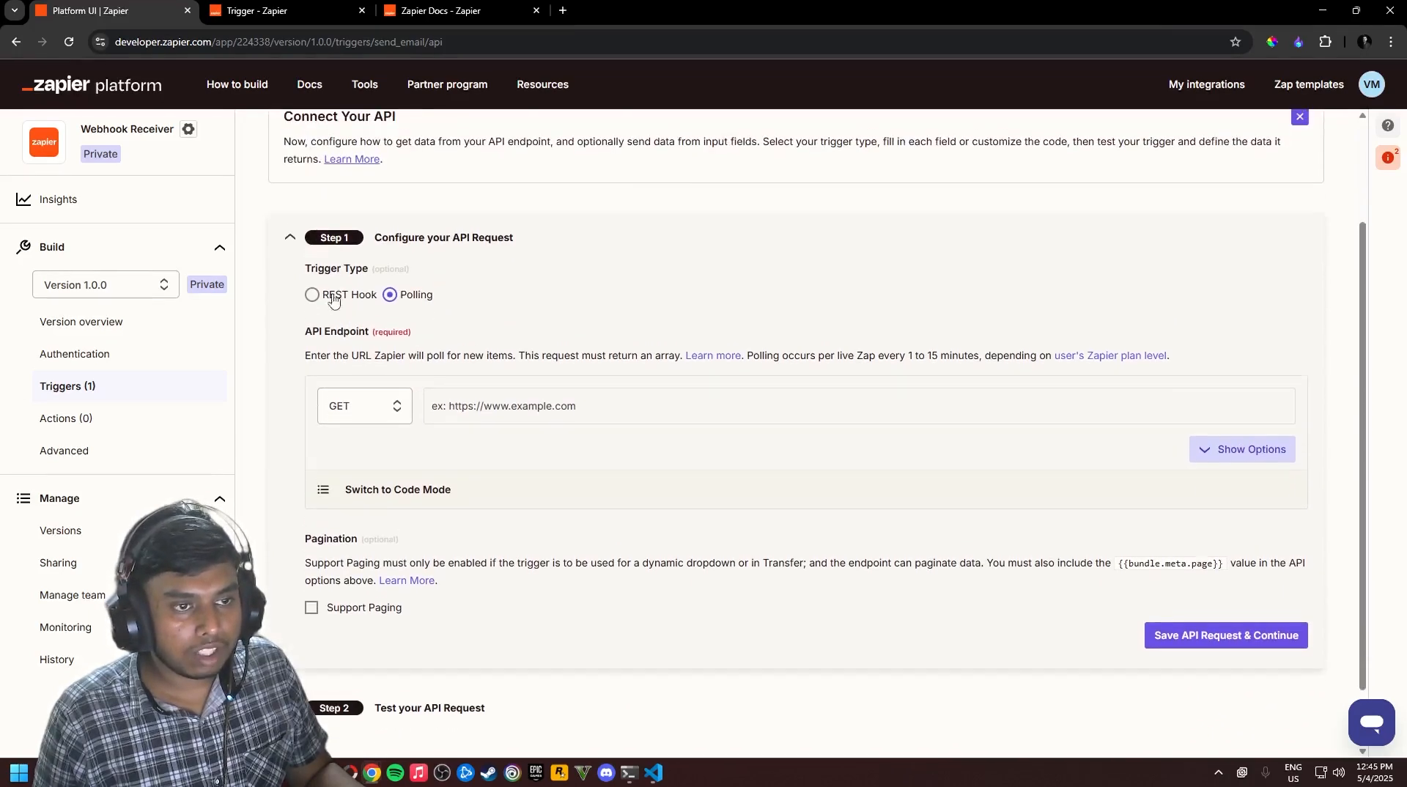
pyautogui.click(405, 298)
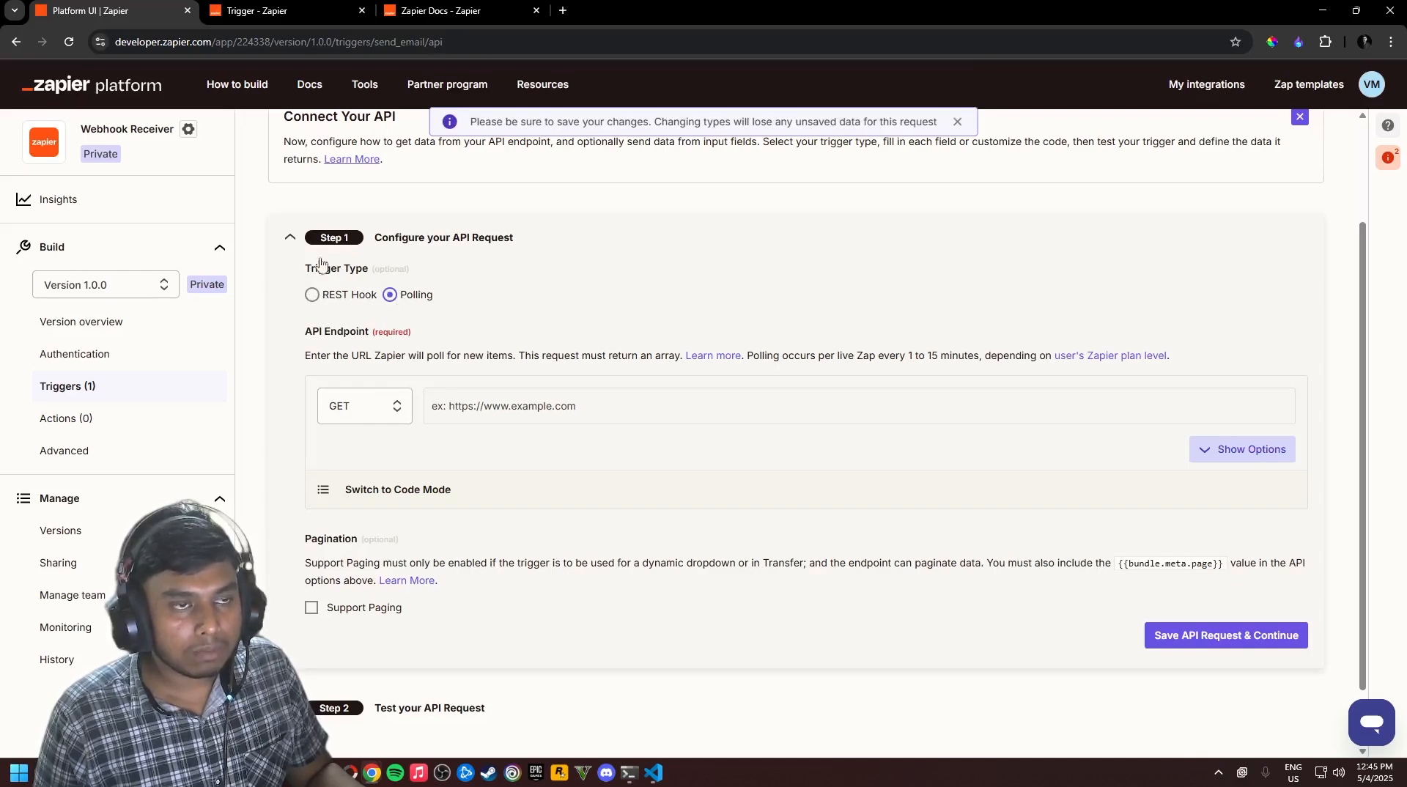
pyautogui.hotkey('ctrl', 'Tab')
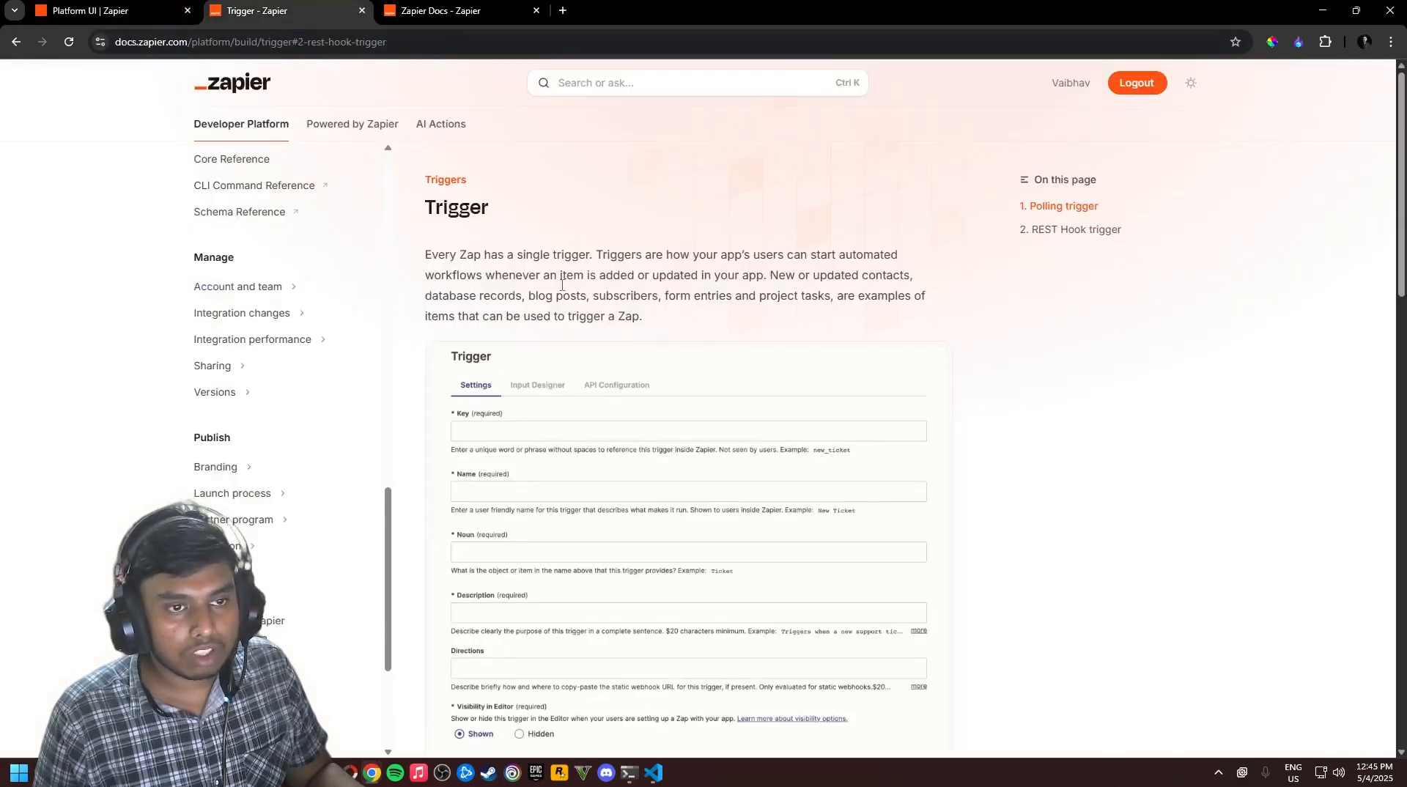
# Read the Polling trigger section, highlighting its '1 to 15 minutes' interval
pyautogui.scroll(-10, 561, 285)
pyautogui.moveTo(441, 268); pyautogui.dragTo(564, 269)
pyautogui.click(592, 301)
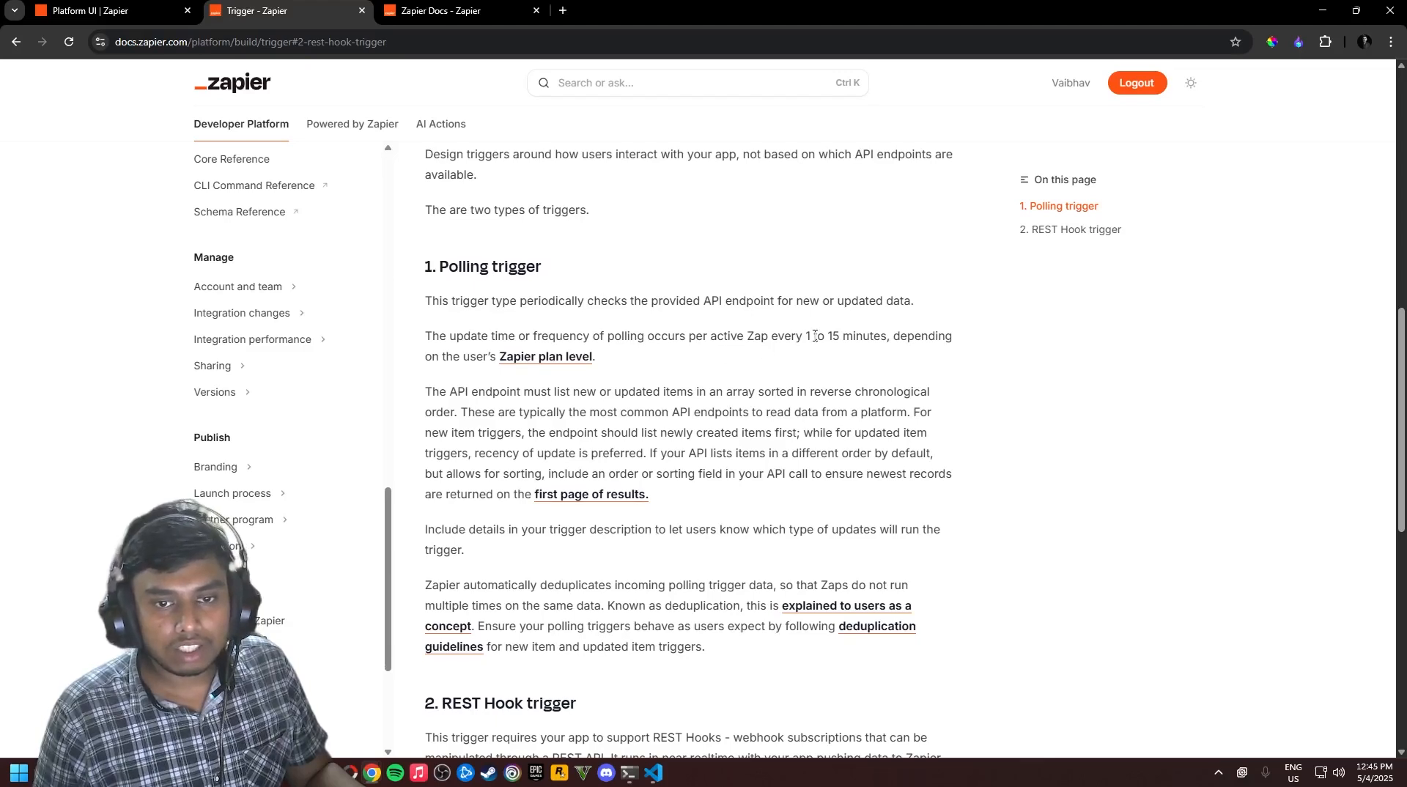
pyautogui.moveTo(810, 336); pyautogui.dragTo(882, 338)
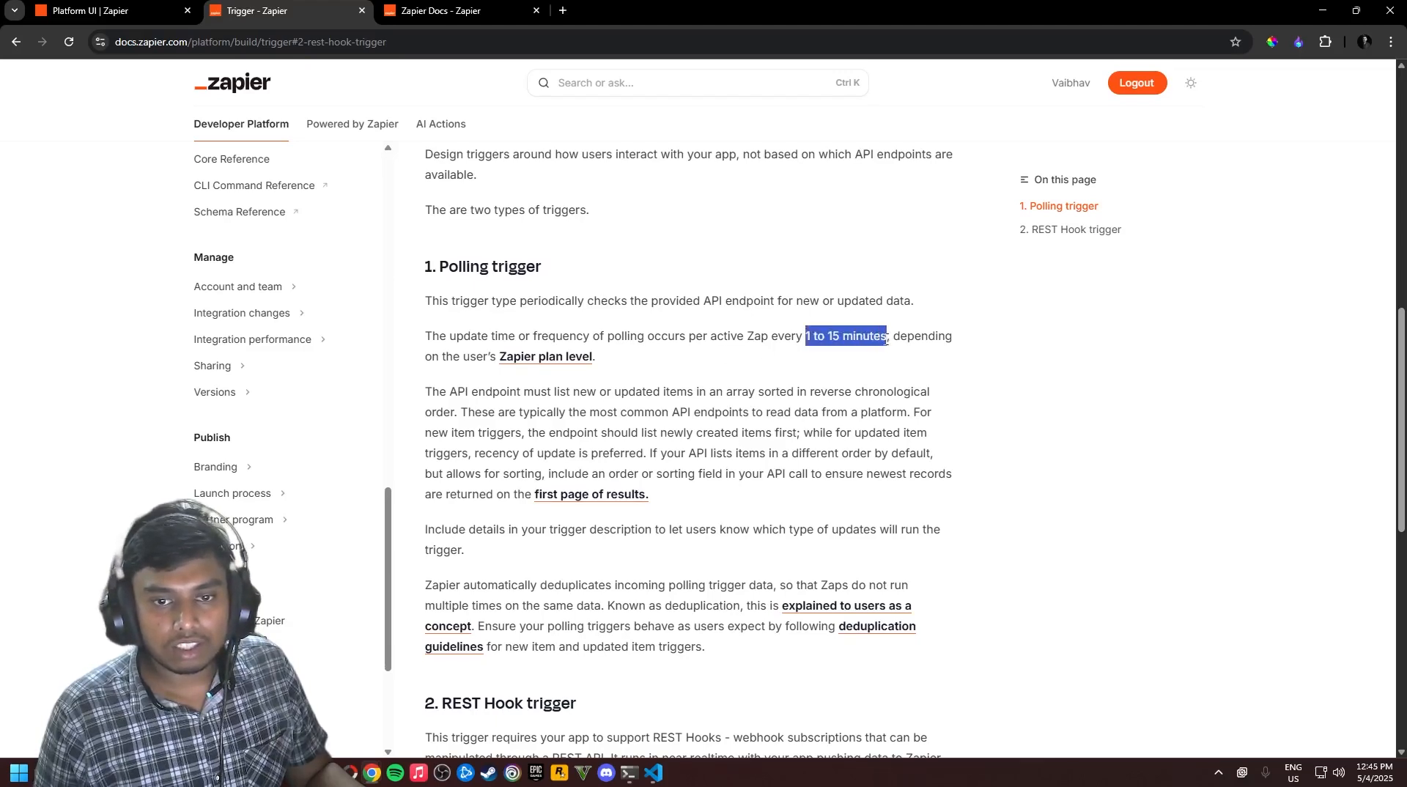
pyautogui.click(812, 352)
pyautogui.scroll(-1, 824, 350)
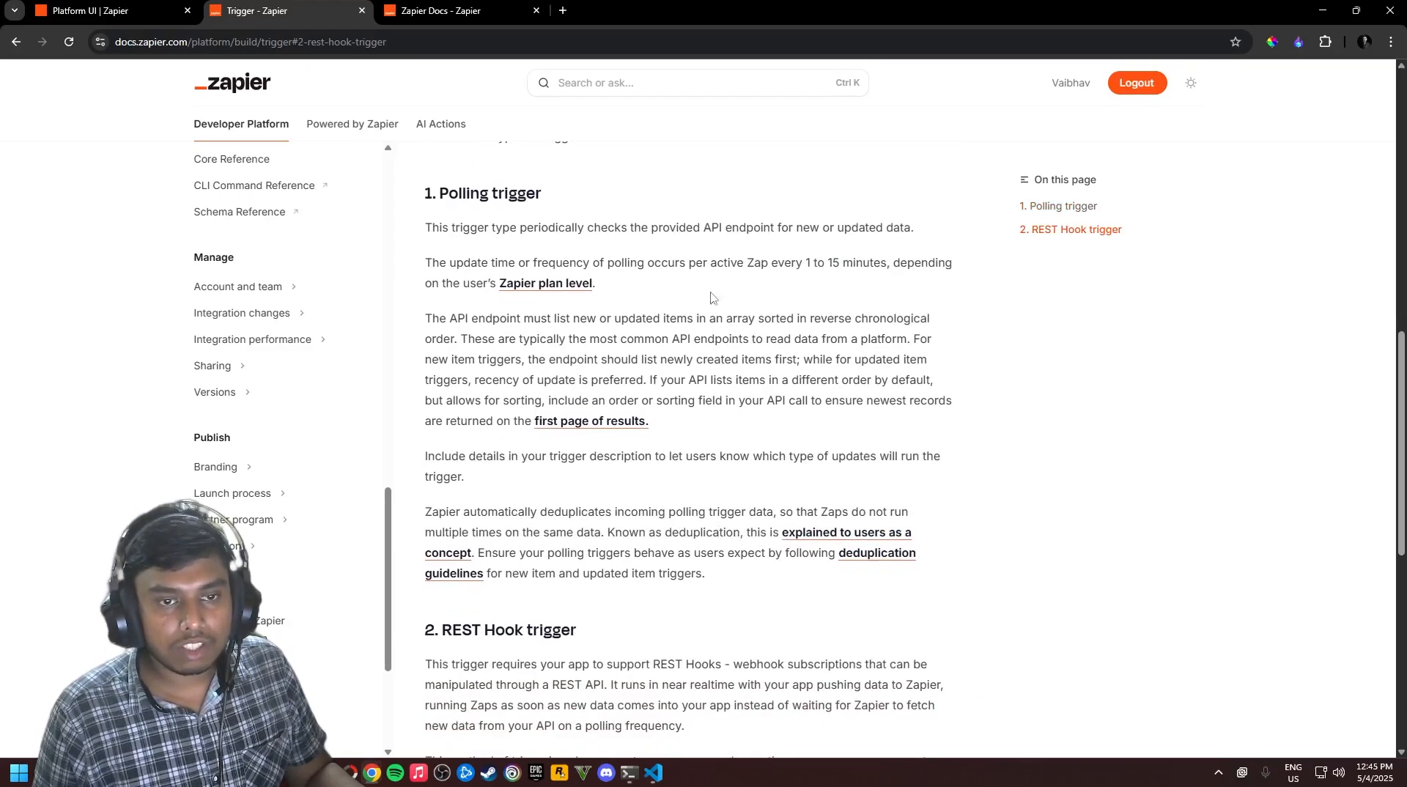
pyautogui.scroll(1, 817, 323)
pyautogui.moveTo(811, 339); pyautogui.dragTo(890, 339)
pyautogui.click(843, 363)
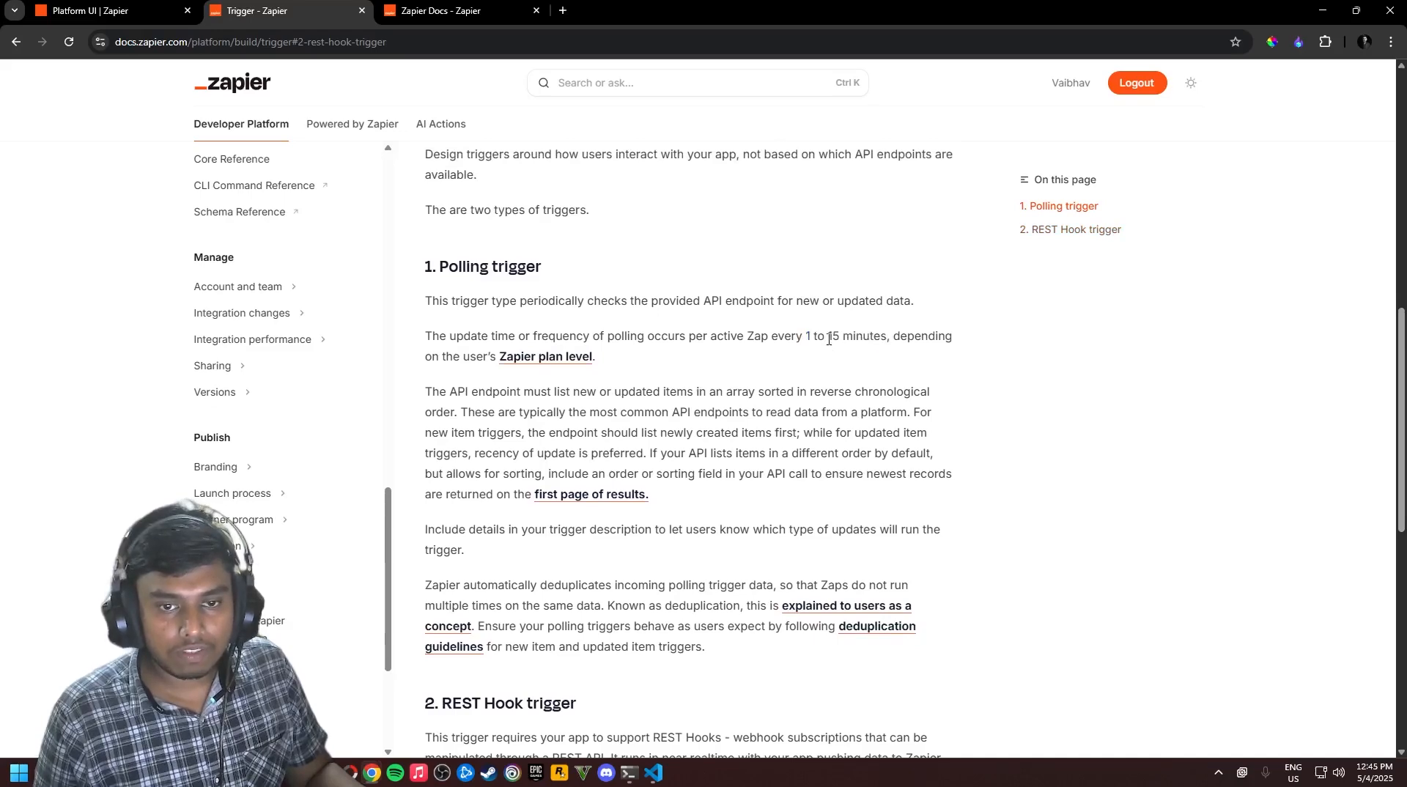
# Scroll through the REST Hook section, then return to the 'Platform UI | Zapier' tab
pyautogui.scroll(-1, 818, 377)
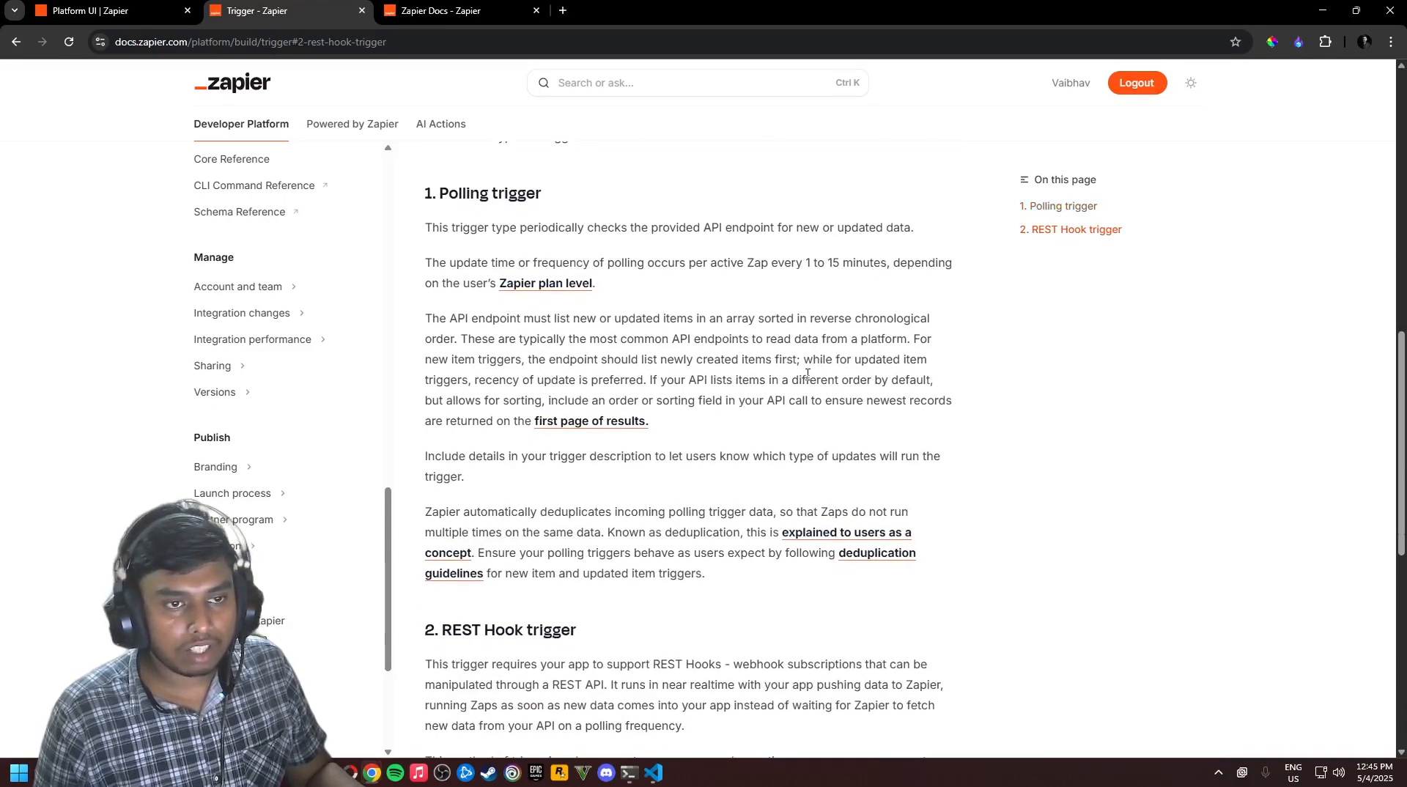
pyautogui.scroll(-3, 807, 373)
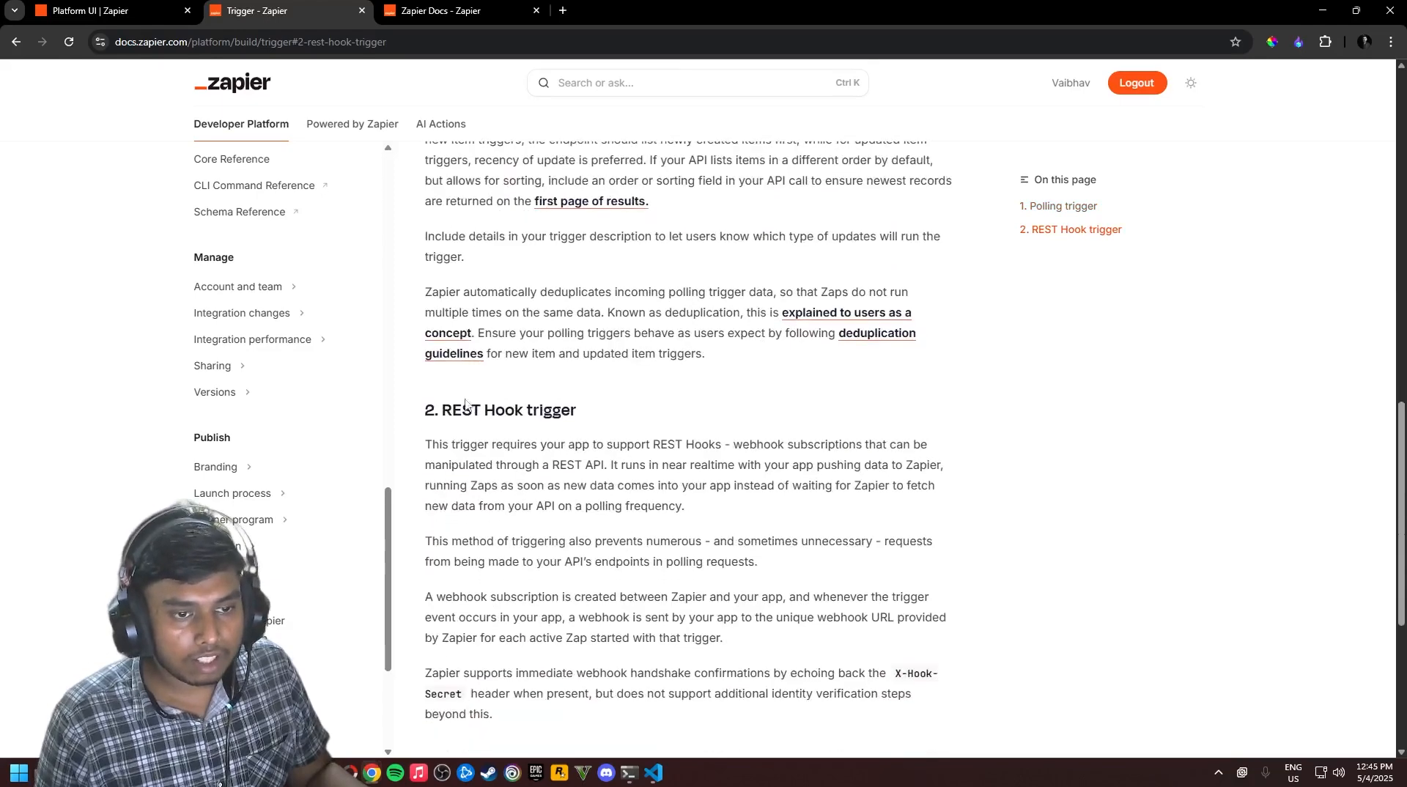
pyautogui.scroll(-3, 578, 437)
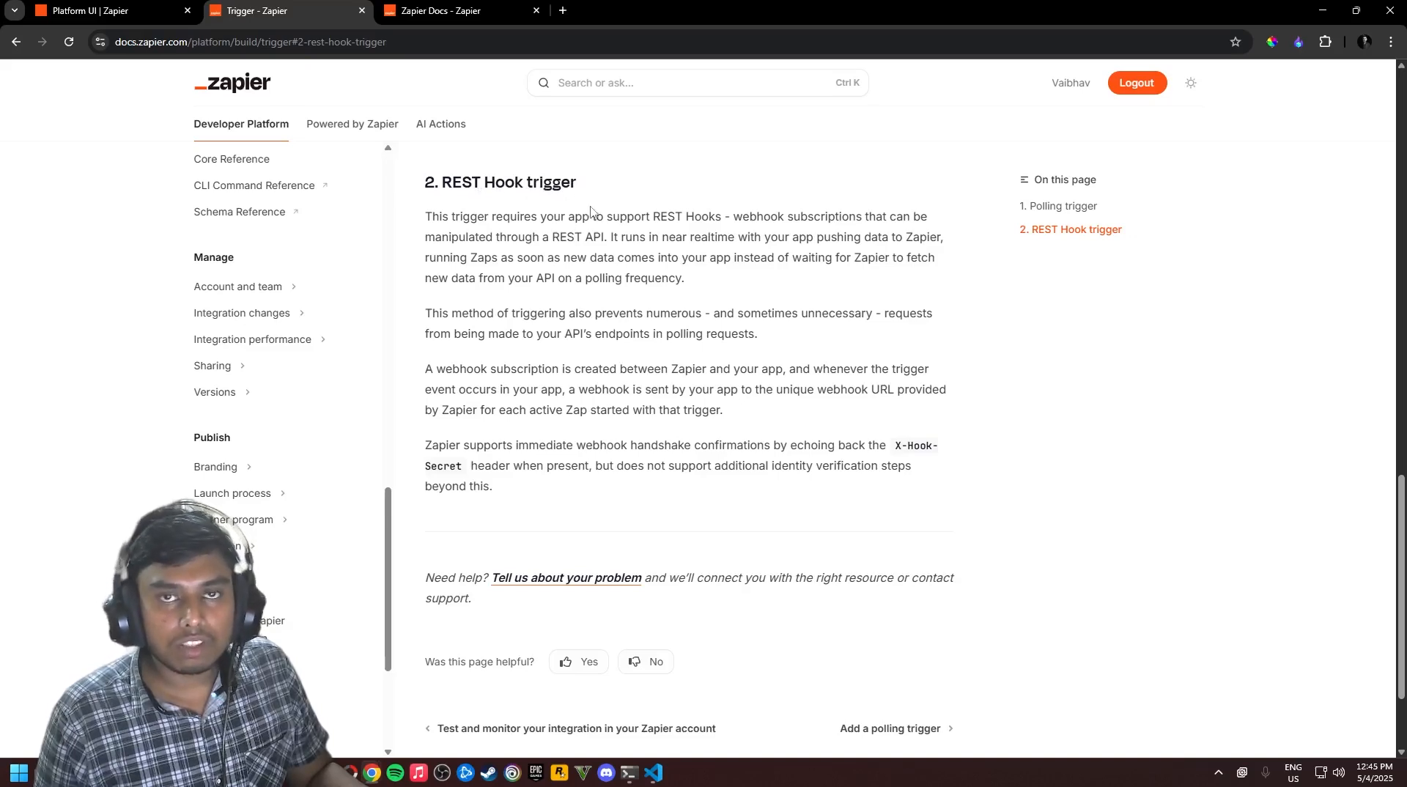
pyautogui.scroll(10, 609, 396)
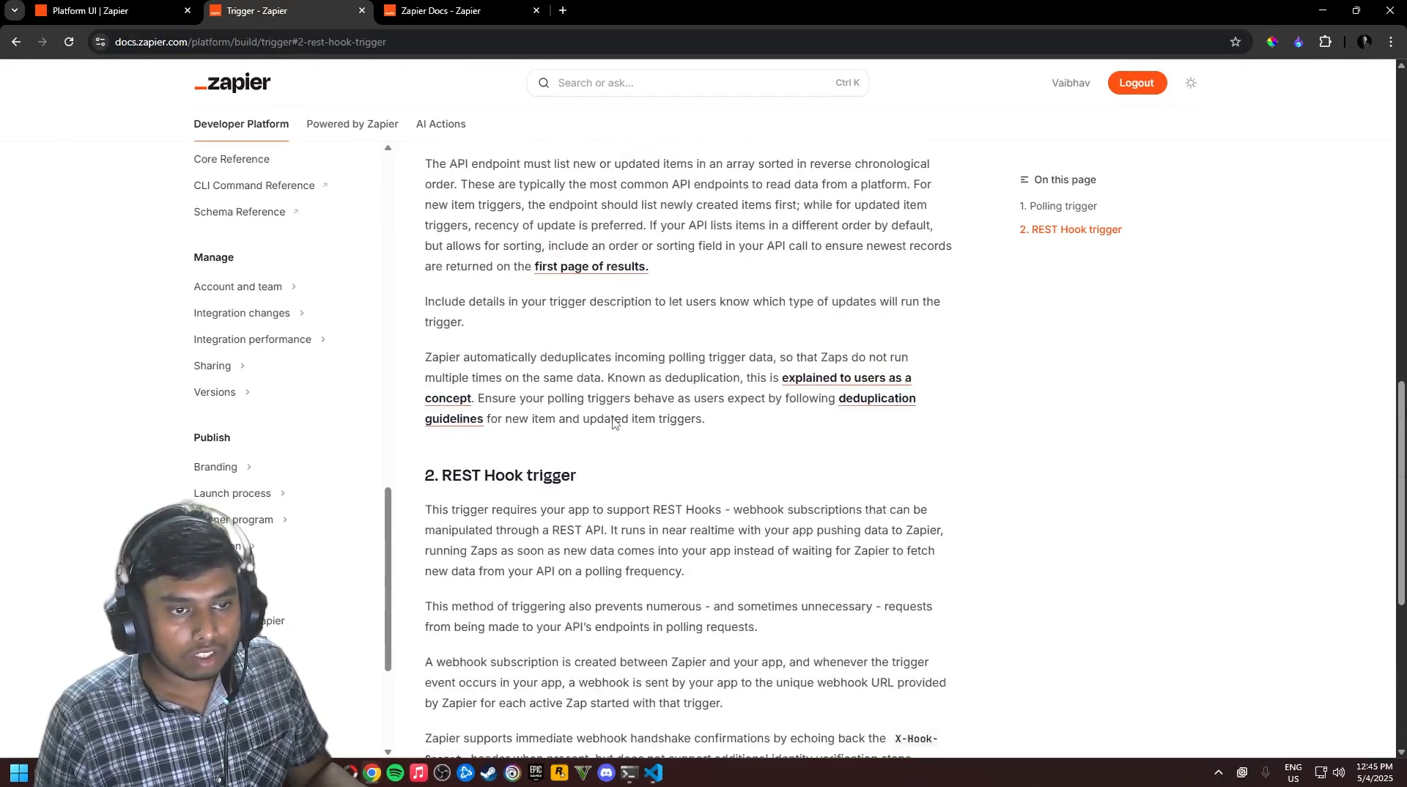
pyautogui.scroll(-4, 533, 519)
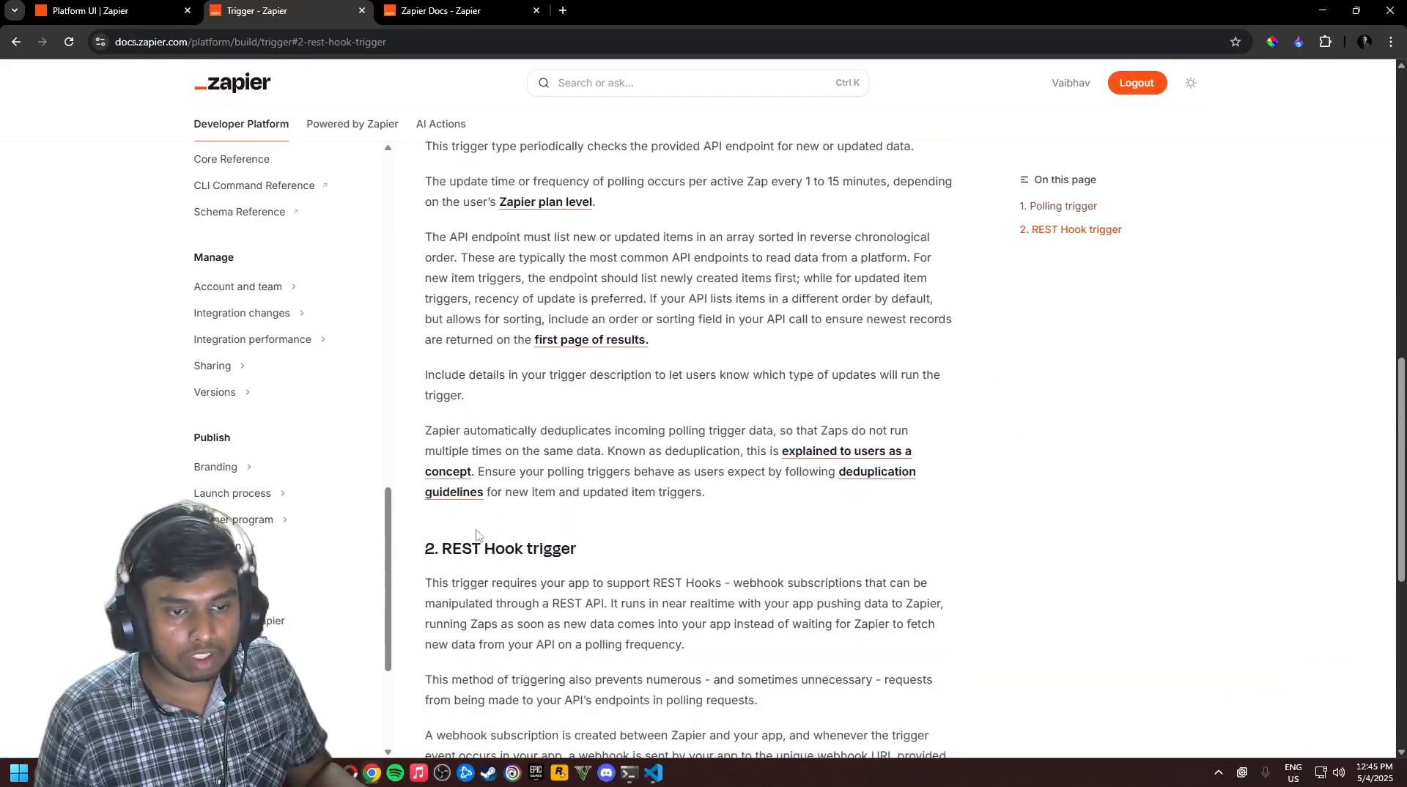
pyautogui.scroll(2, 493, 391)
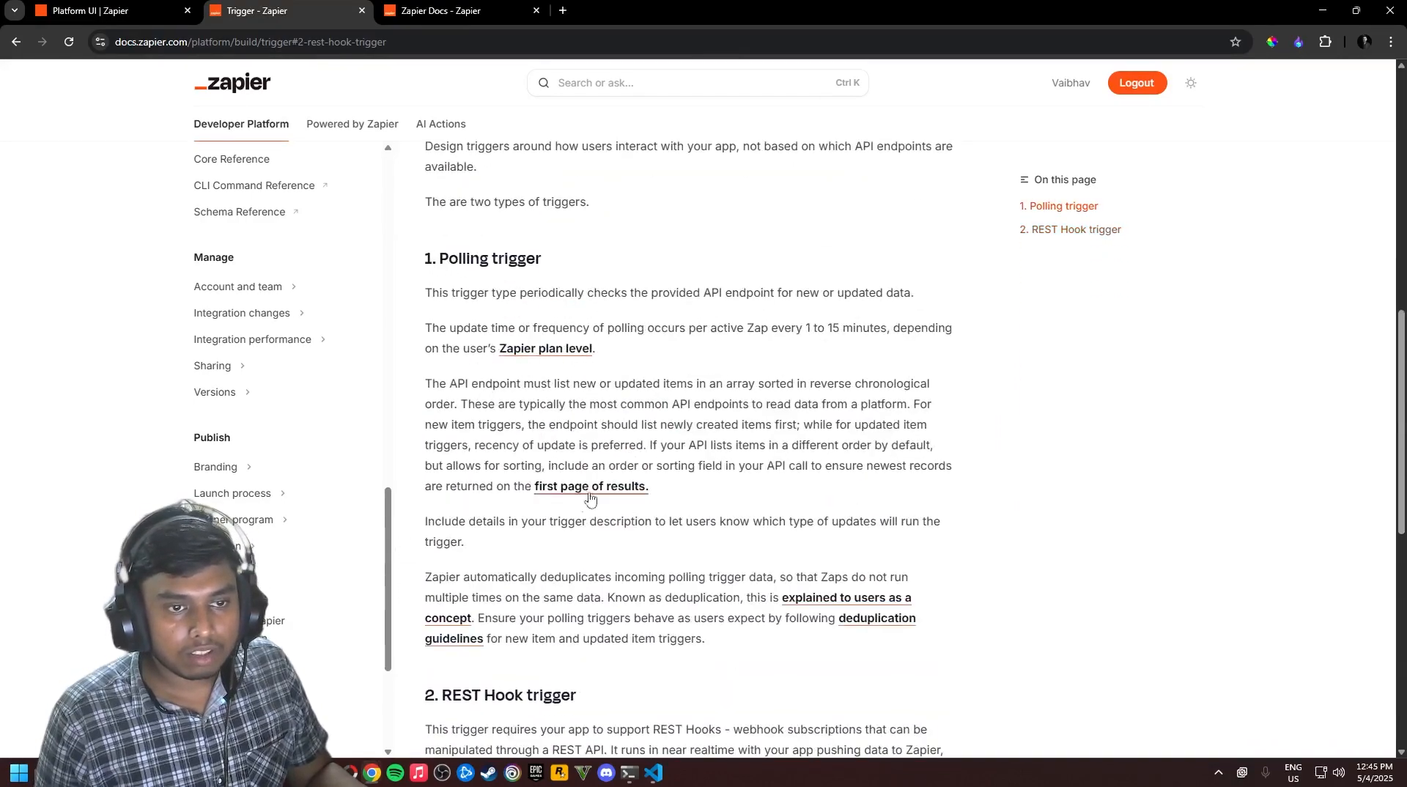
pyautogui.scroll(-3, 565, 502)
pyautogui.scroll(2, 596, 393)
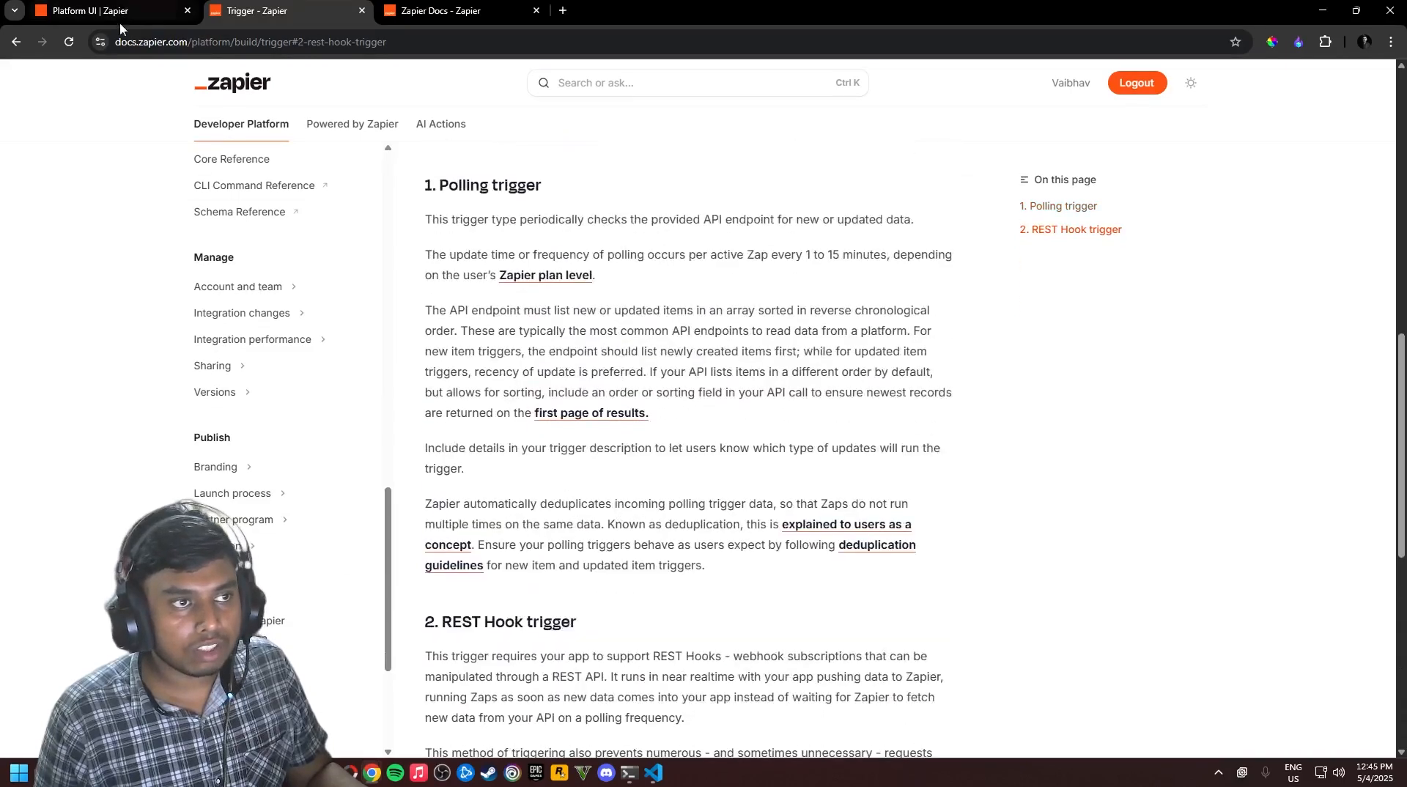
pyautogui.click(139, 11)
pyautogui.scroll(-1, 367, 330)
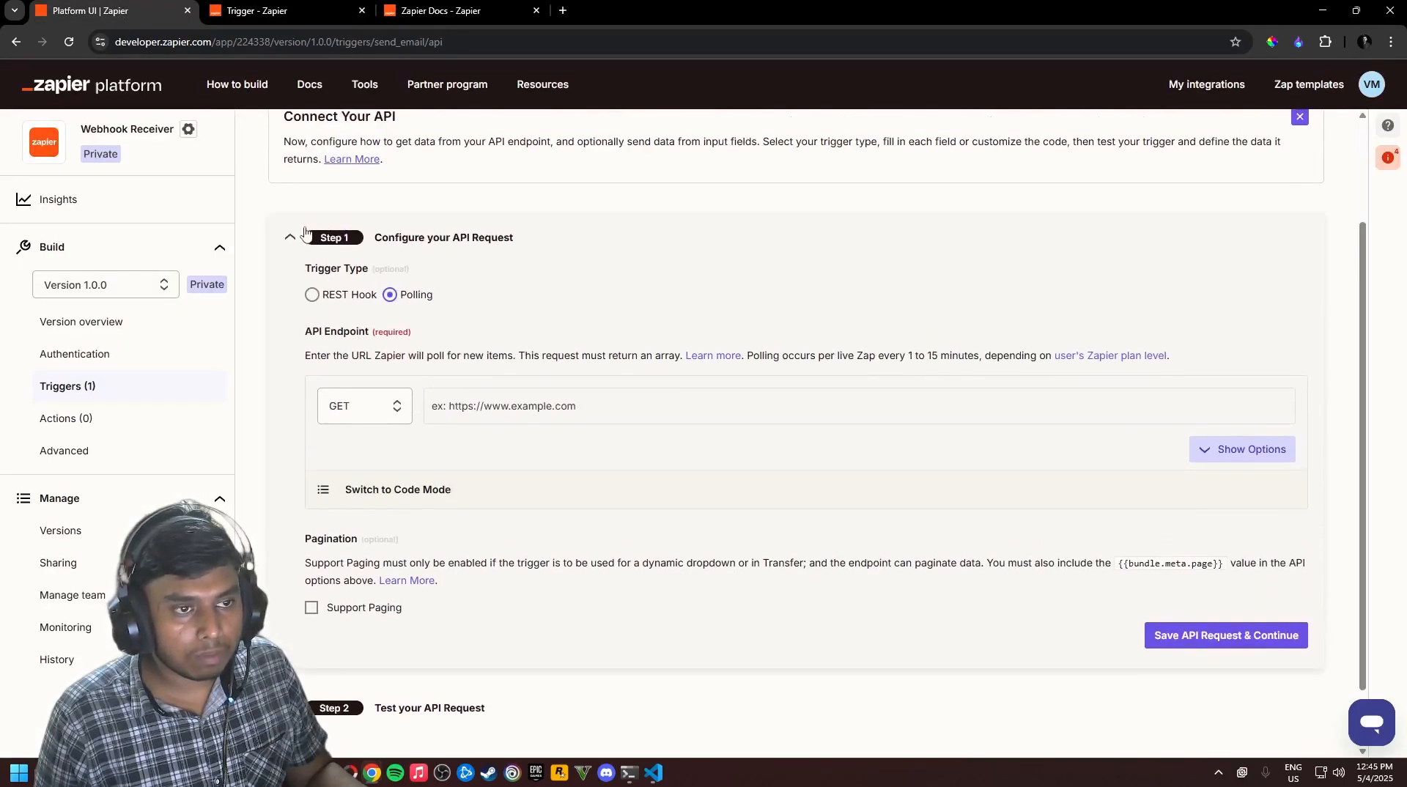
# Pick the Webhook Receiver (1.0.0) #2 test account and run the Send Email trigger test
pyautogui.click(302, 234)
pyautogui.click(399, 440)
pyautogui.scroll(-1, 450, 471)
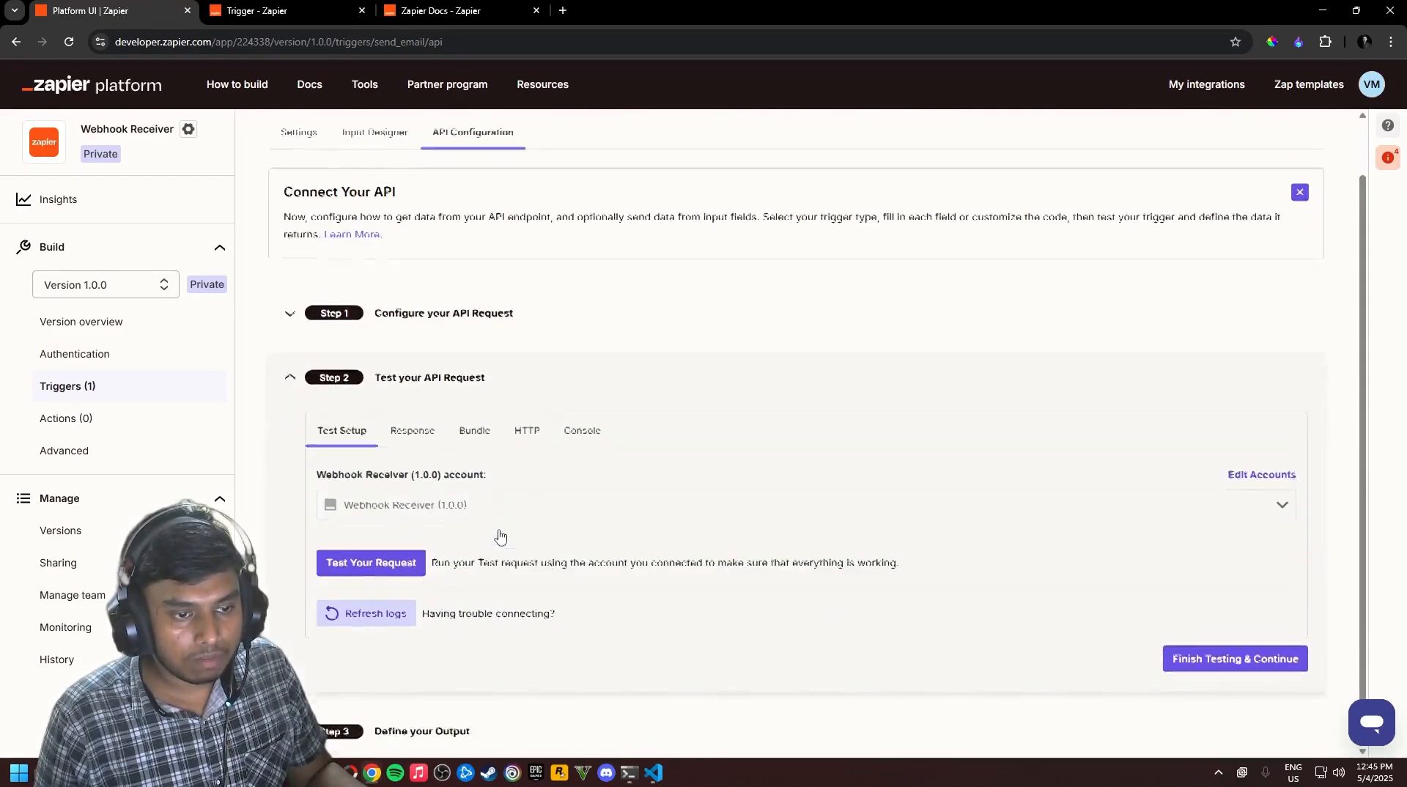
pyautogui.click(459, 483)
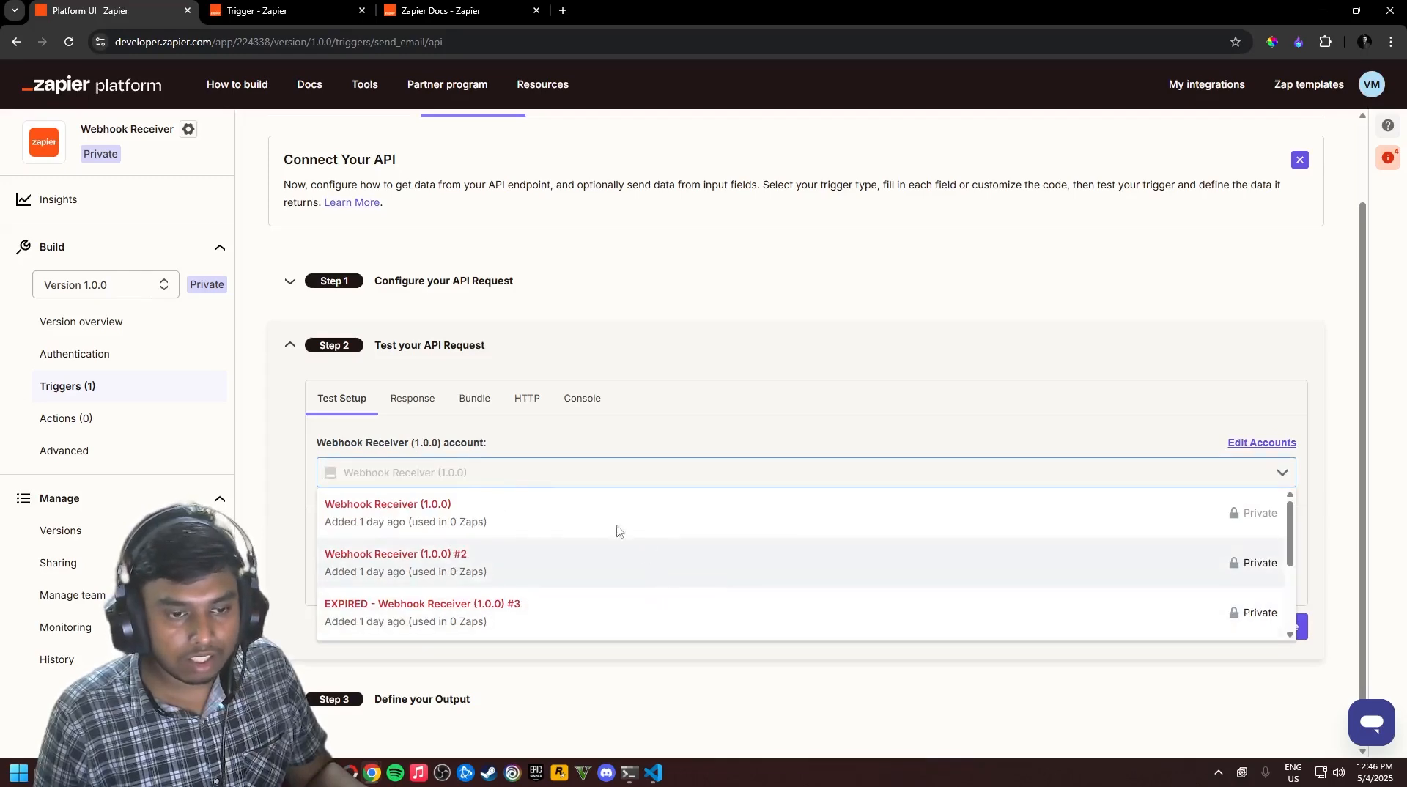
pyautogui.click(410, 400)
pyautogui.click(349, 494)
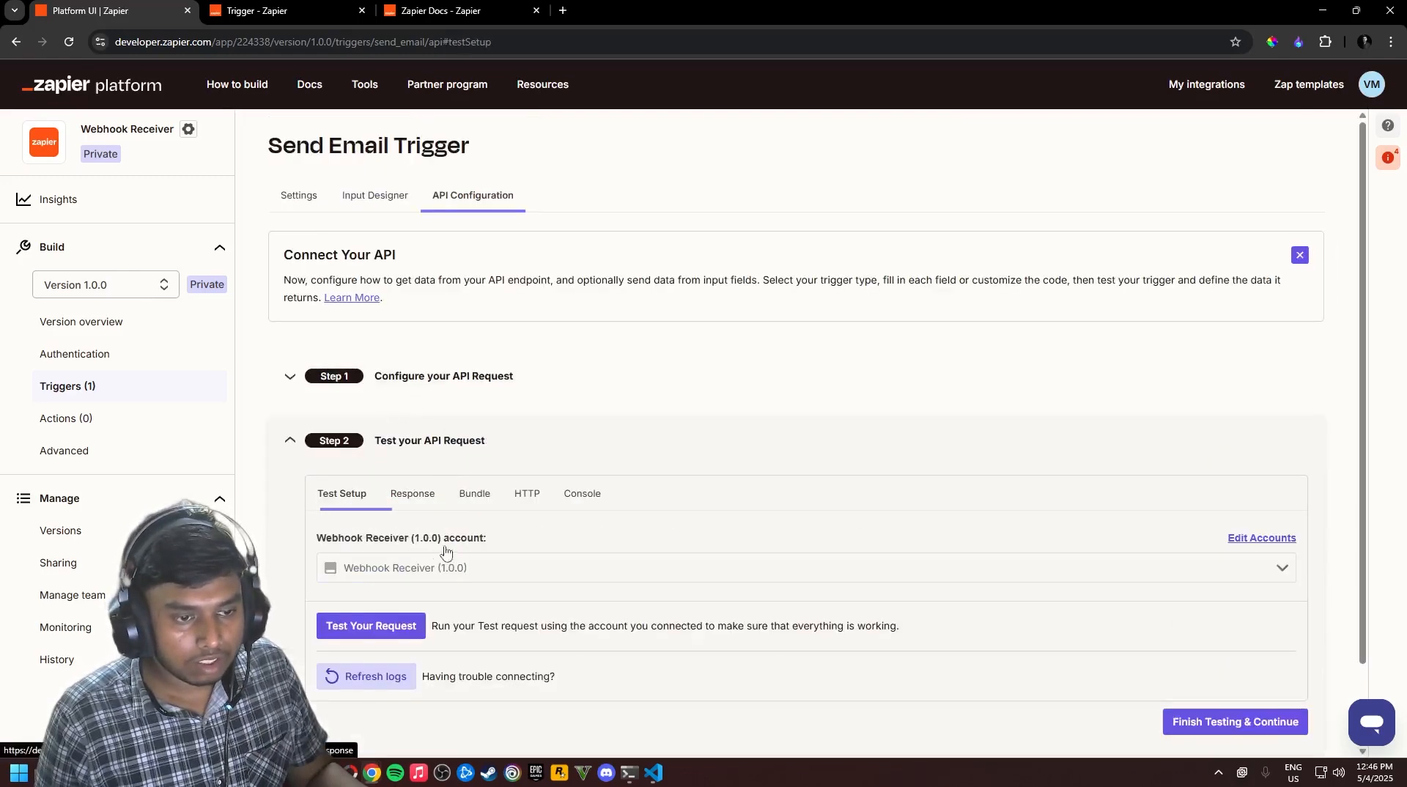
pyautogui.click(455, 573)
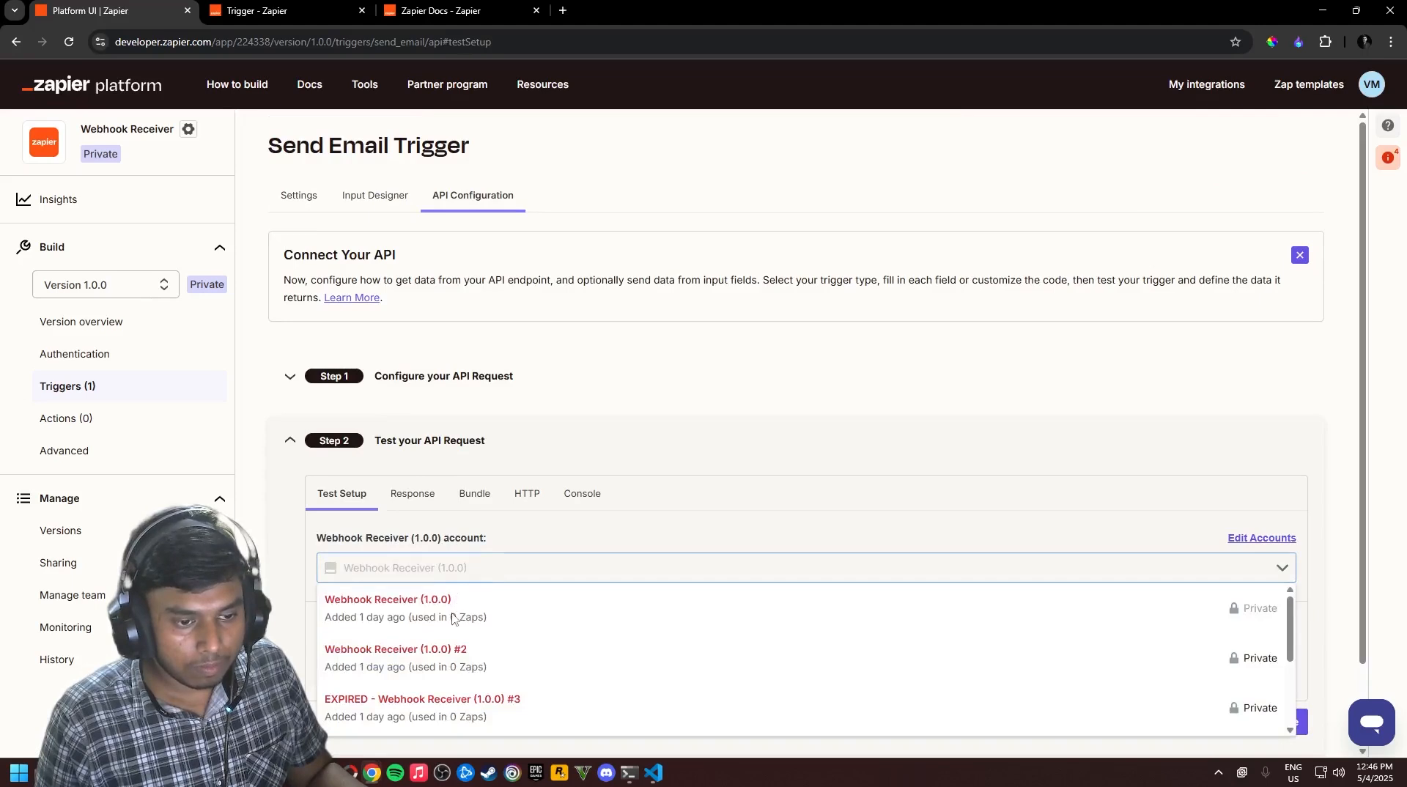
pyautogui.scroll(-1, 381, 583)
pyautogui.click(412, 572)
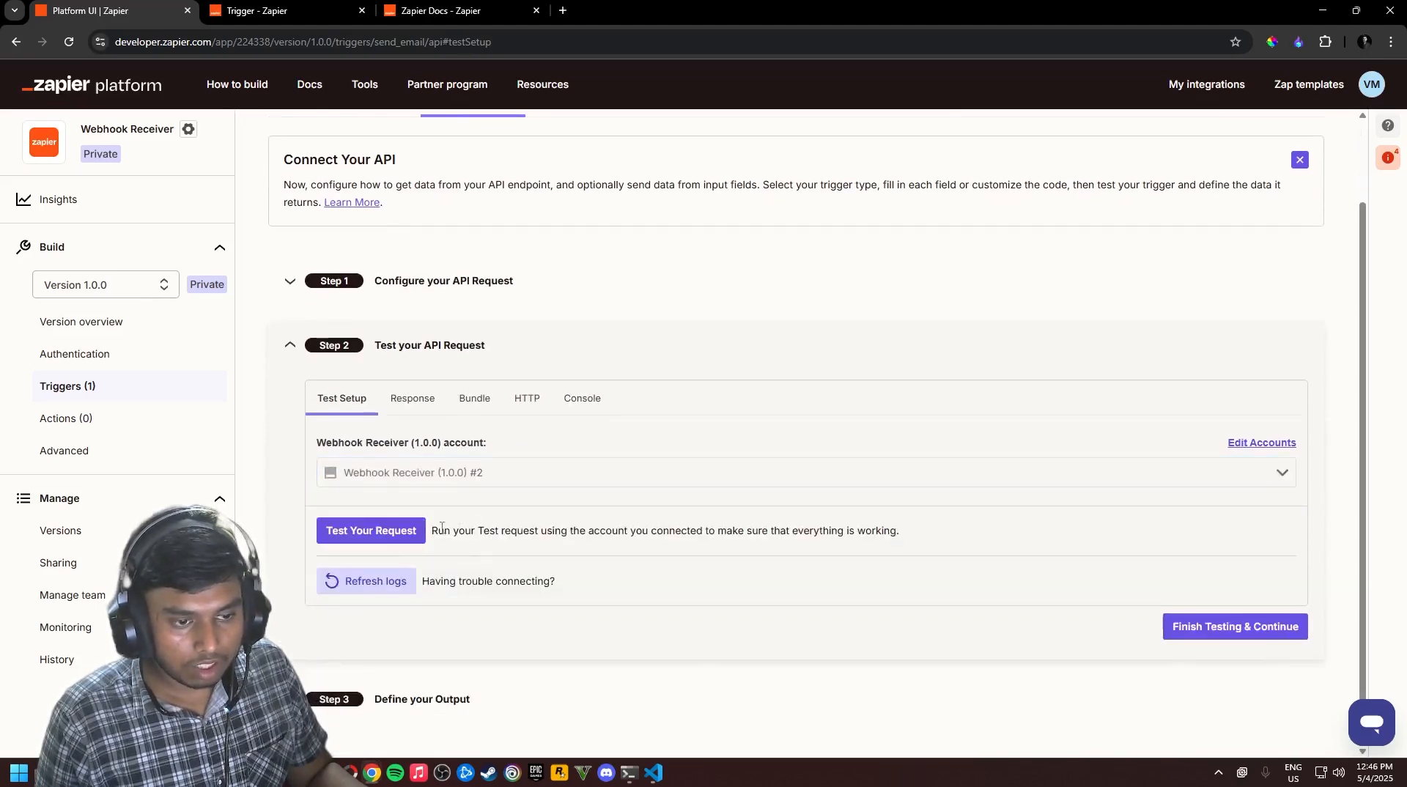
pyautogui.click(417, 530)
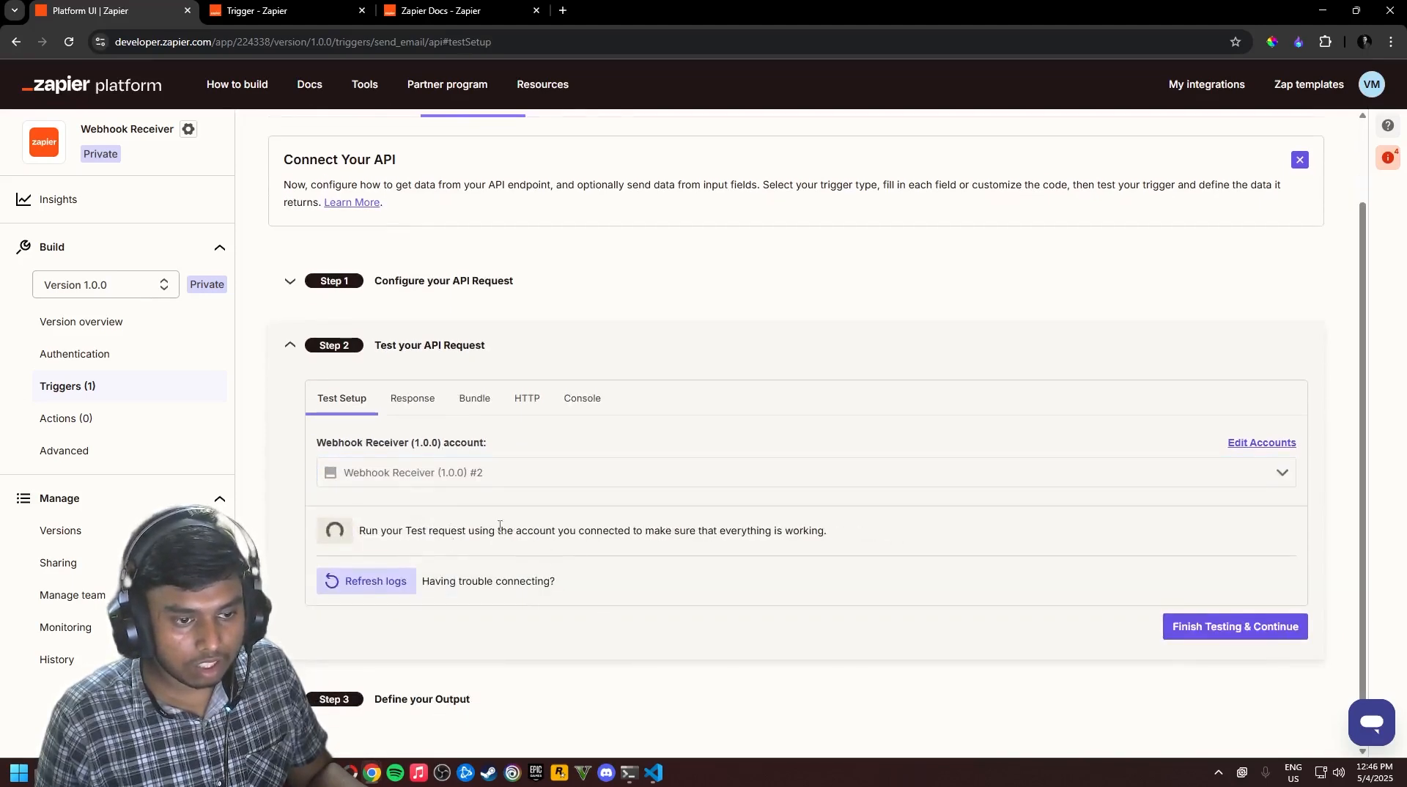
# Review the failed test's 'perform not found' error and change the trigger type to REST Hook
pyautogui.click(412, 399)
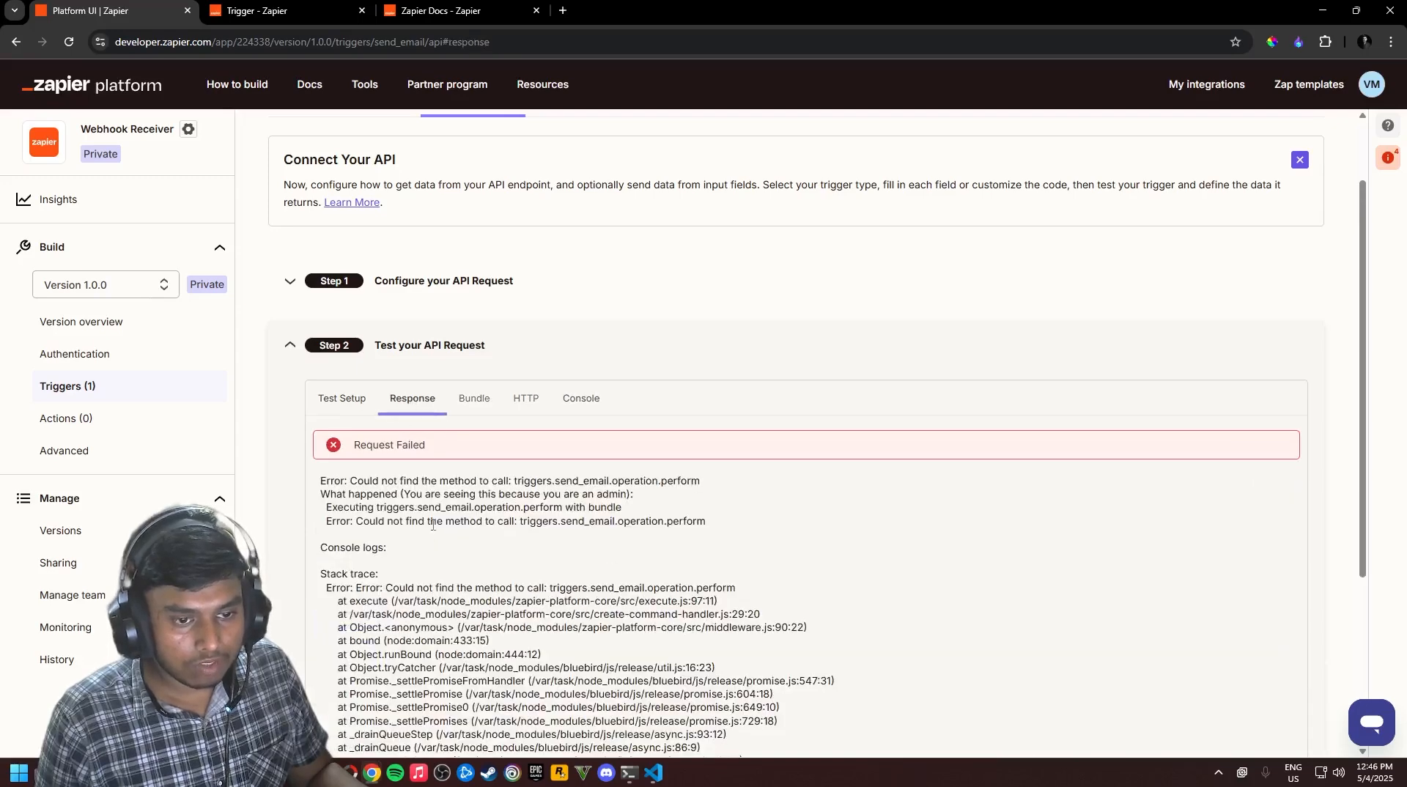
pyautogui.scroll(-1, 689, 538)
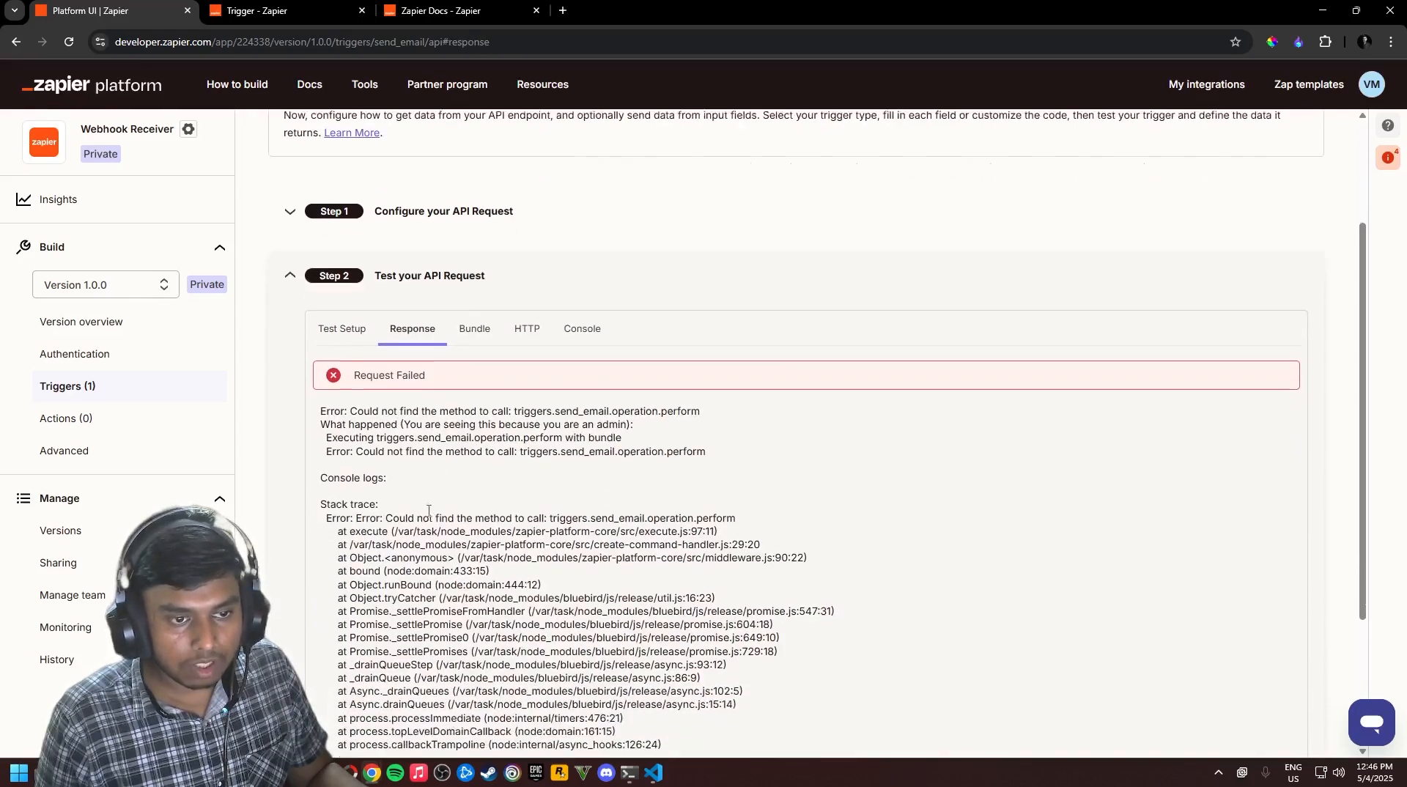
pyautogui.click(338, 321)
pyautogui.click(396, 356)
pyautogui.click(459, 240)
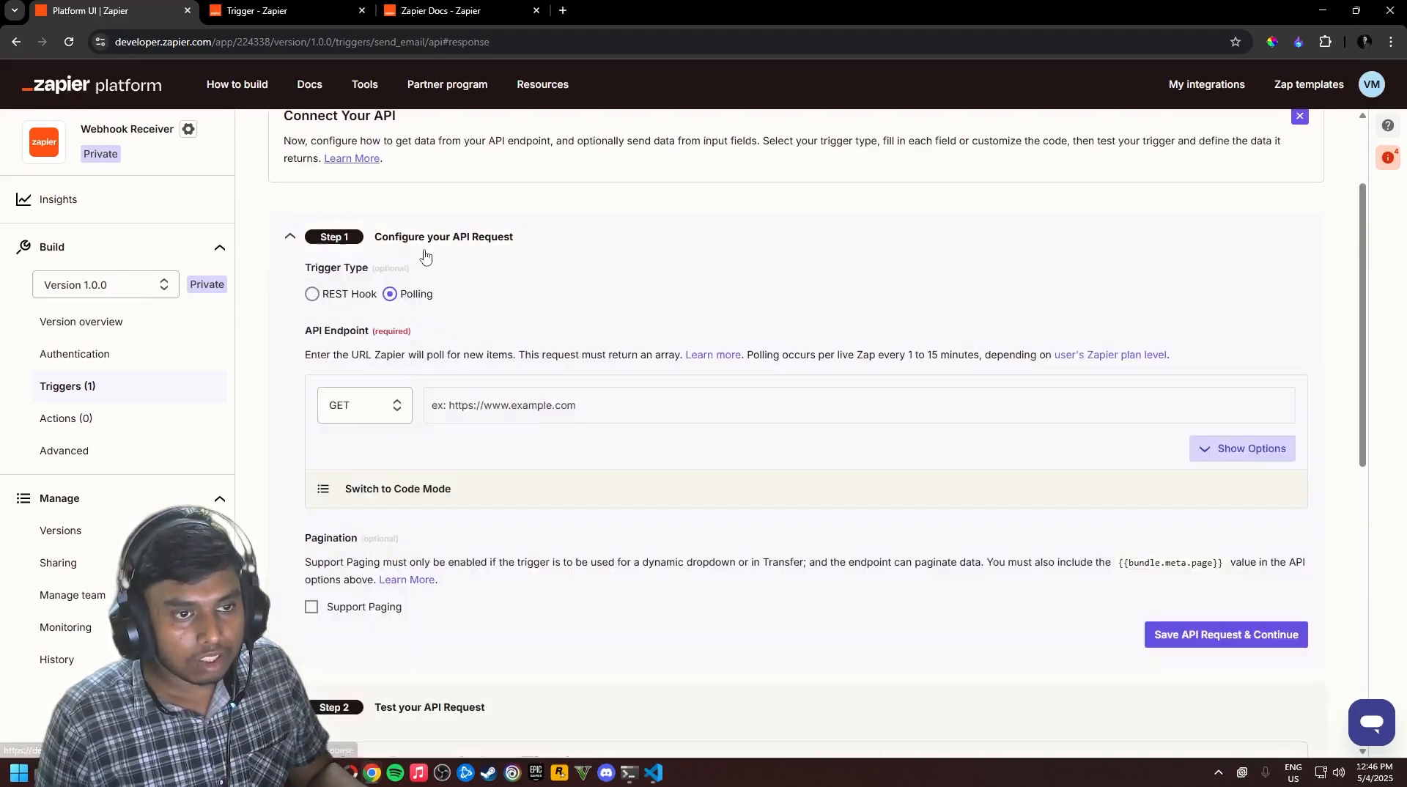
pyautogui.click(311, 295)
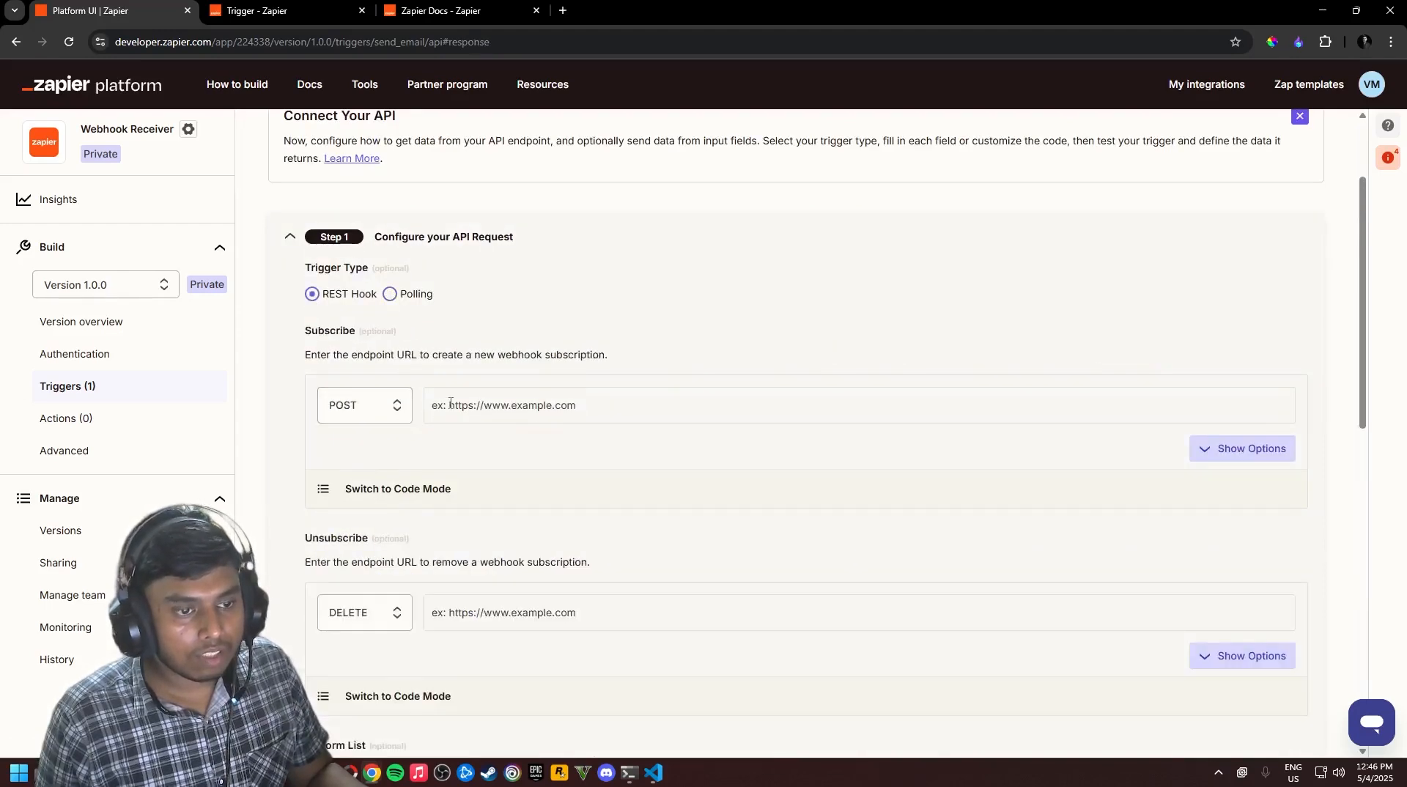
# Settle the Send Email trigger type on REST Hook after briefly trying Polling
pyautogui.scroll(-8, 477, 474)
pyautogui.scroll(-4, 440, 455)
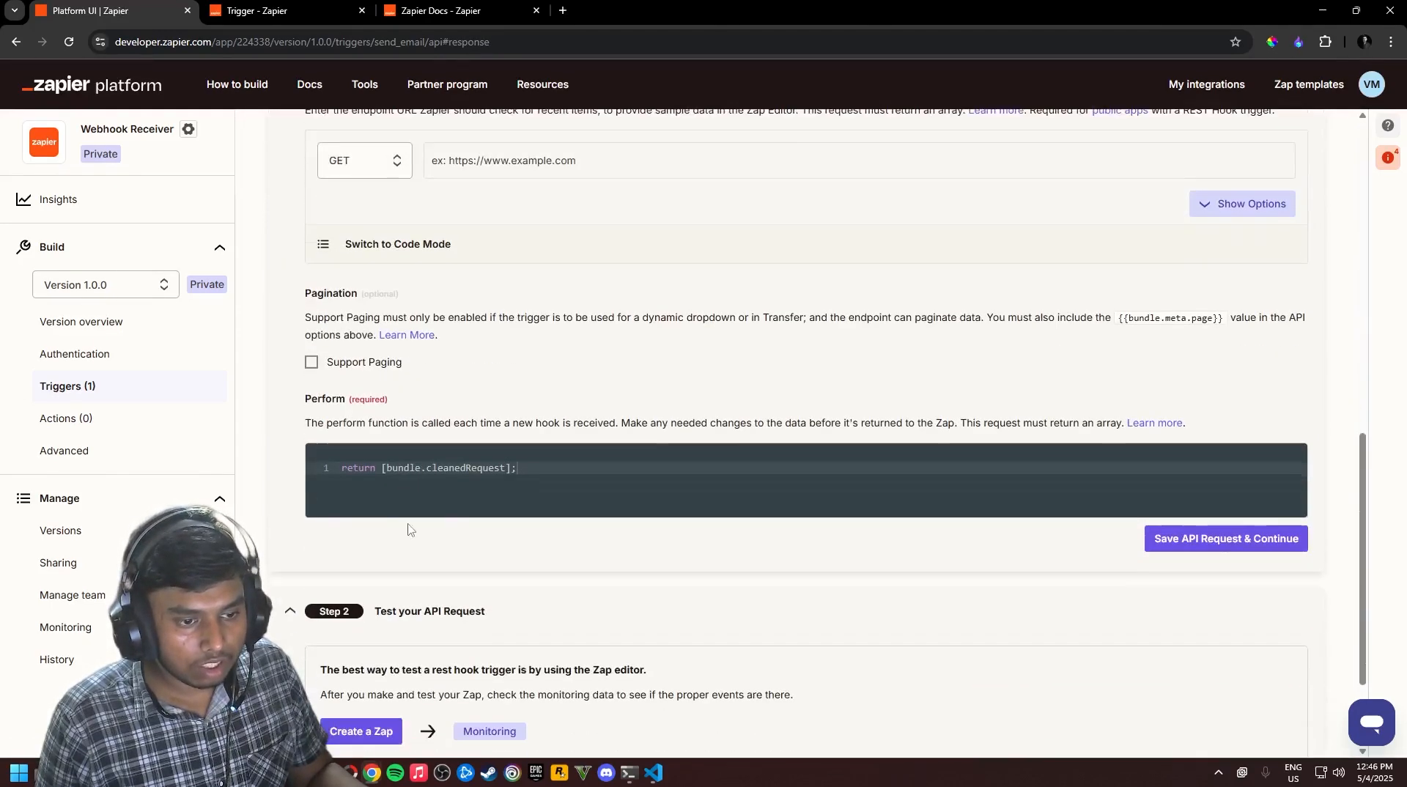
pyautogui.scroll(2, 428, 502)
pyautogui.scroll(10, 428, 502)
pyautogui.click(390, 434)
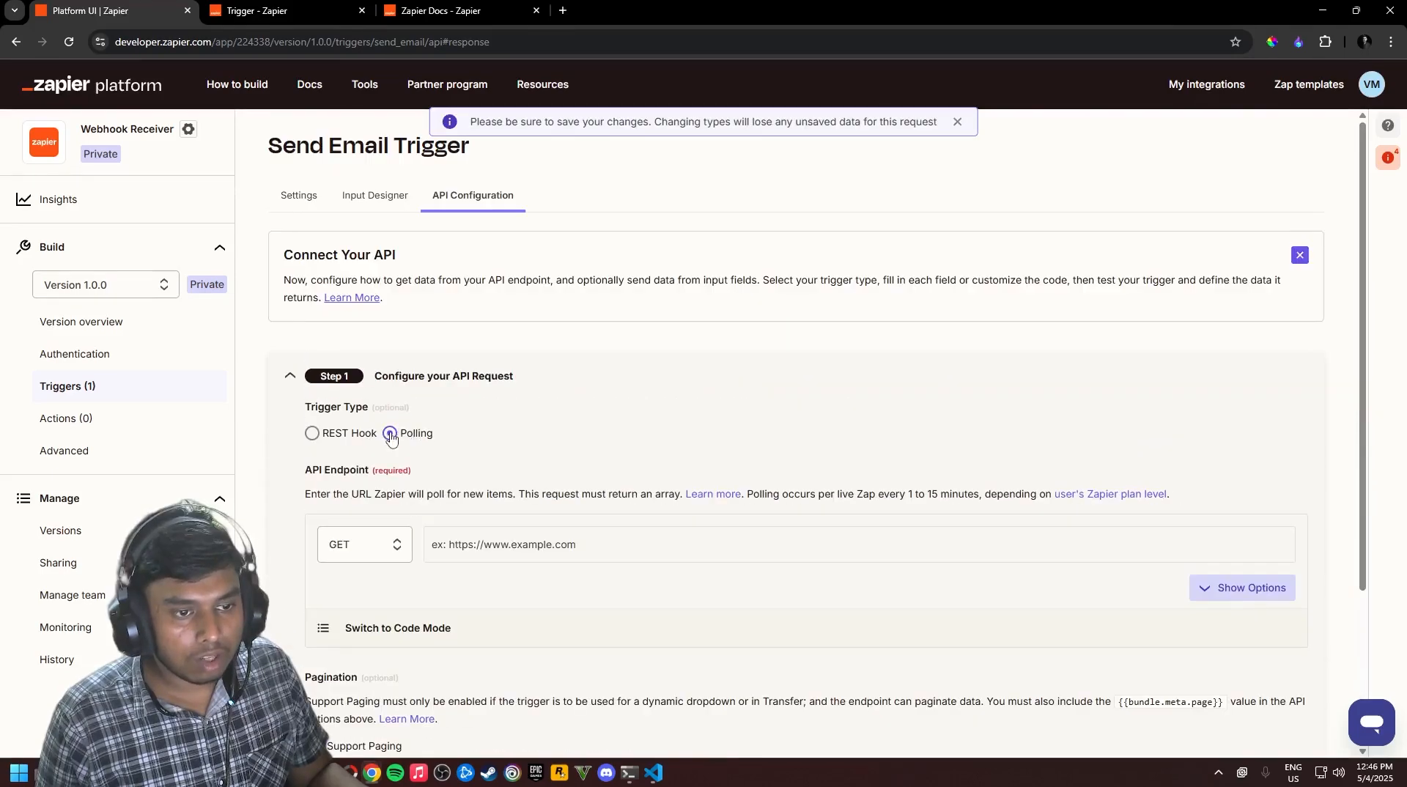
pyautogui.click(308, 378)
pyautogui.click(380, 440)
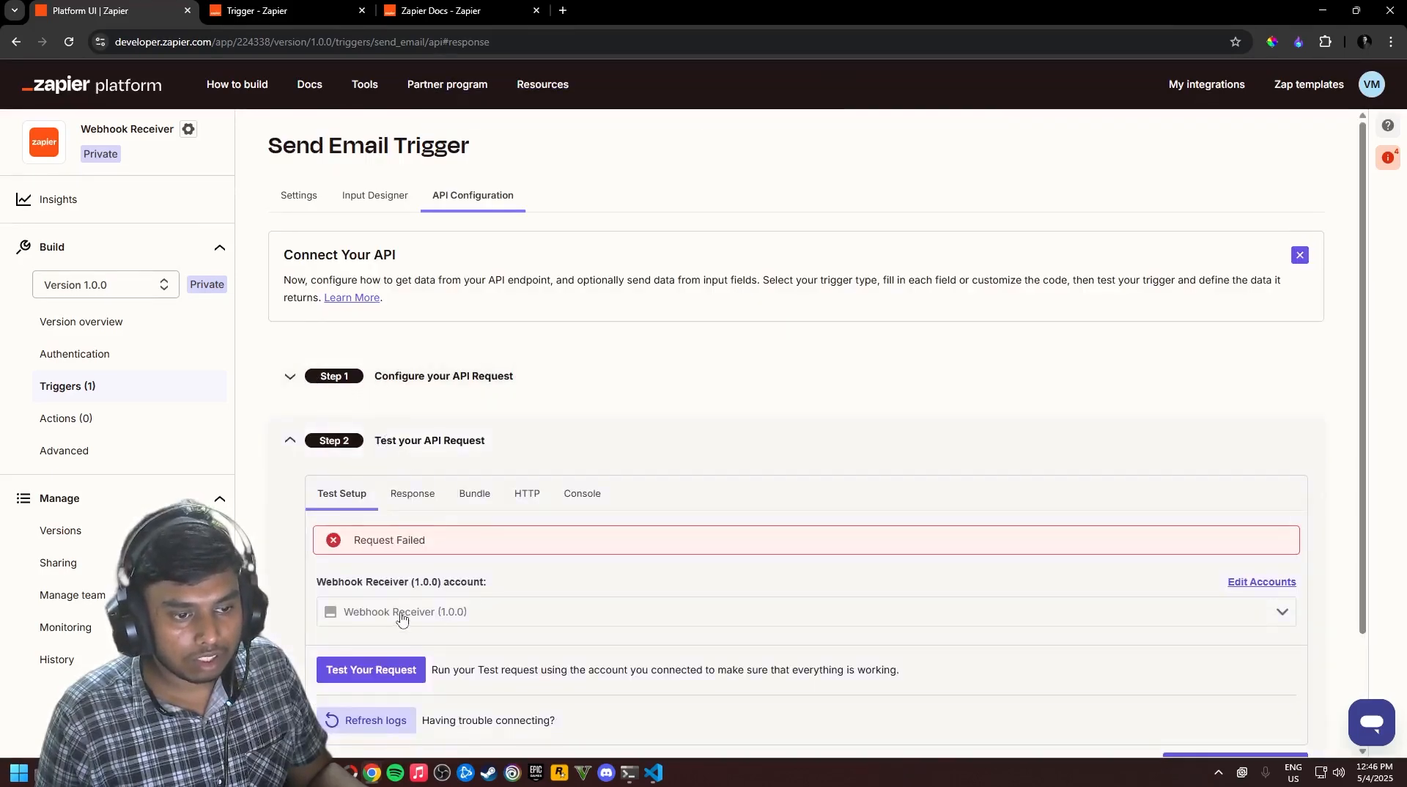
pyautogui.scroll(-2, 477, 506)
pyautogui.click(388, 238)
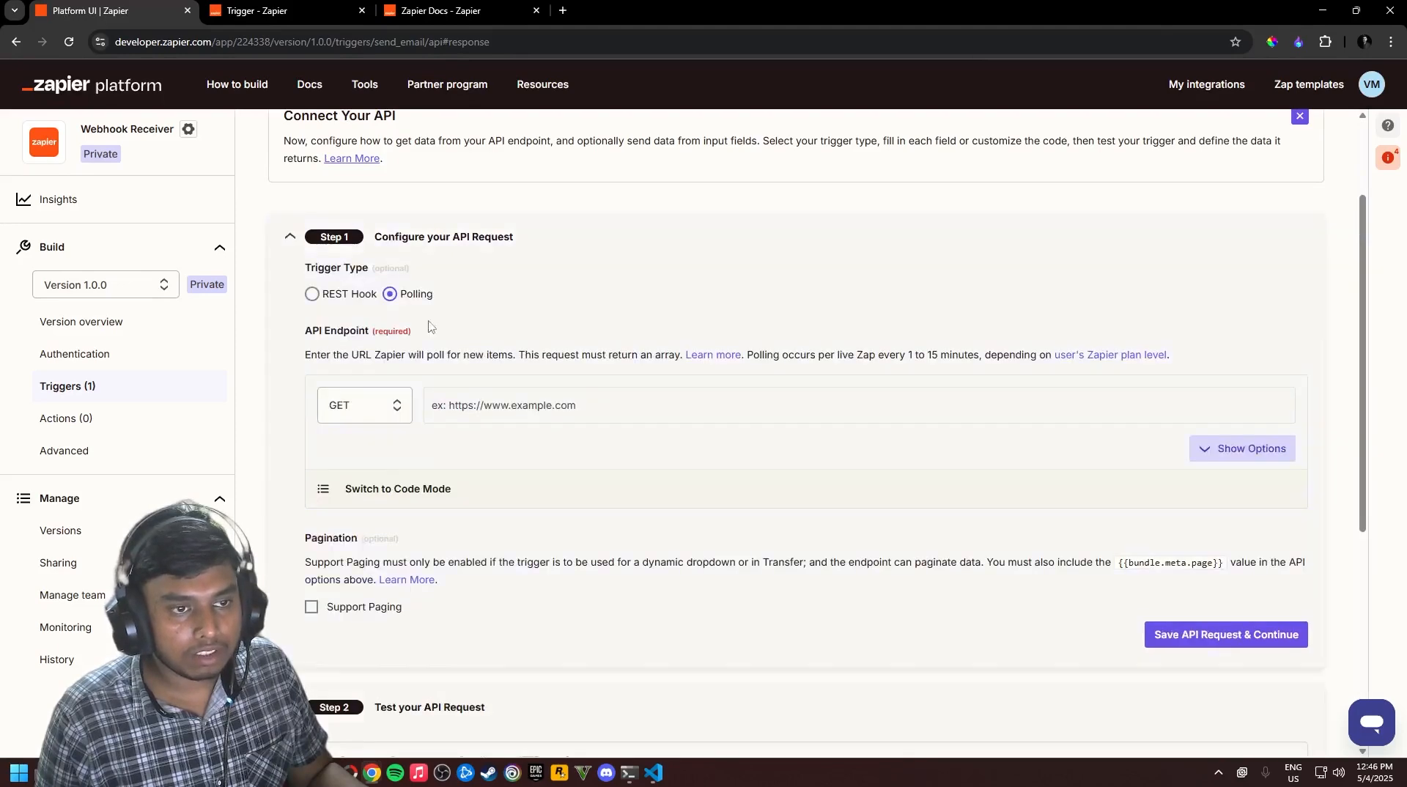
pyautogui.click(313, 296)
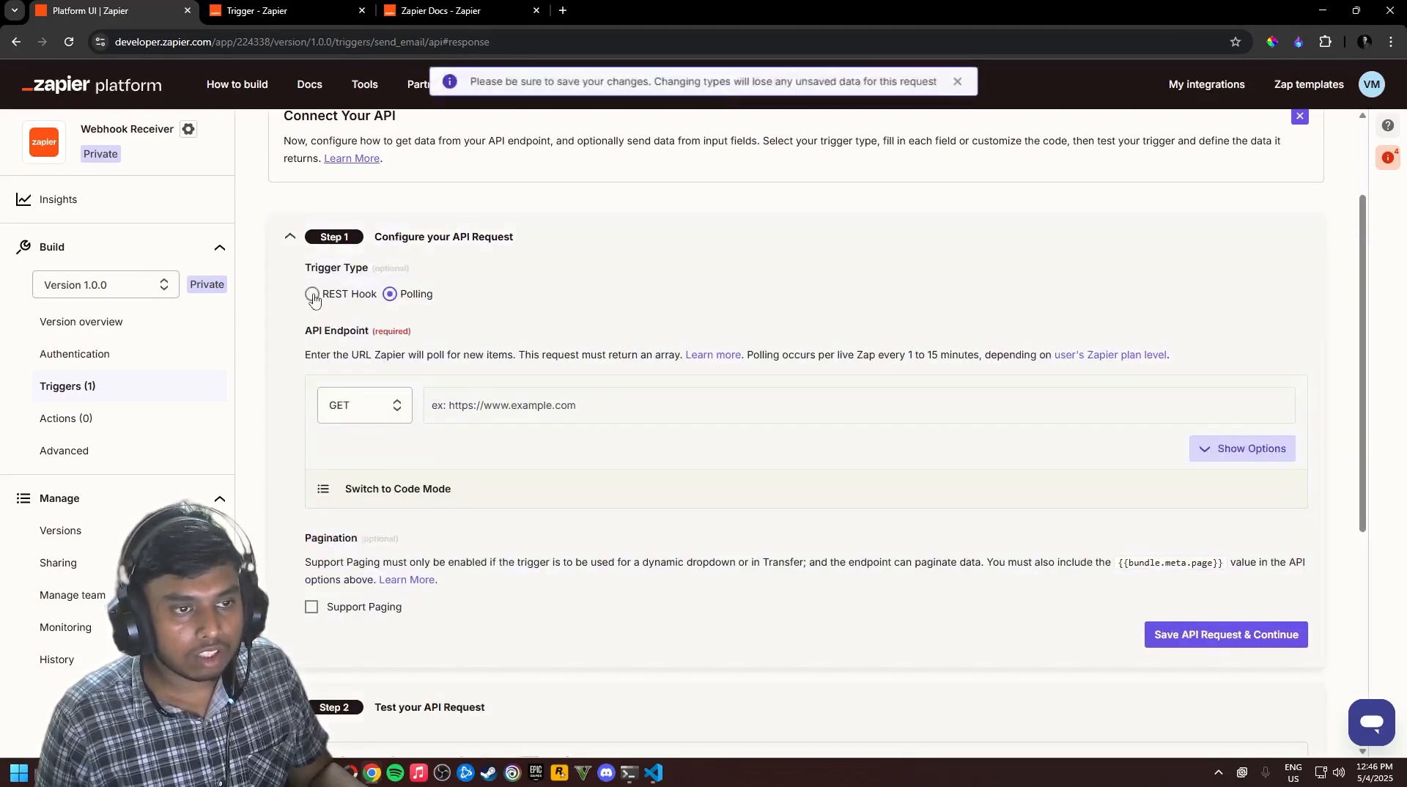
# Start a new Zap for testing and bring up the empty Define your Output Sample Data field
pyautogui.click(292, 238)
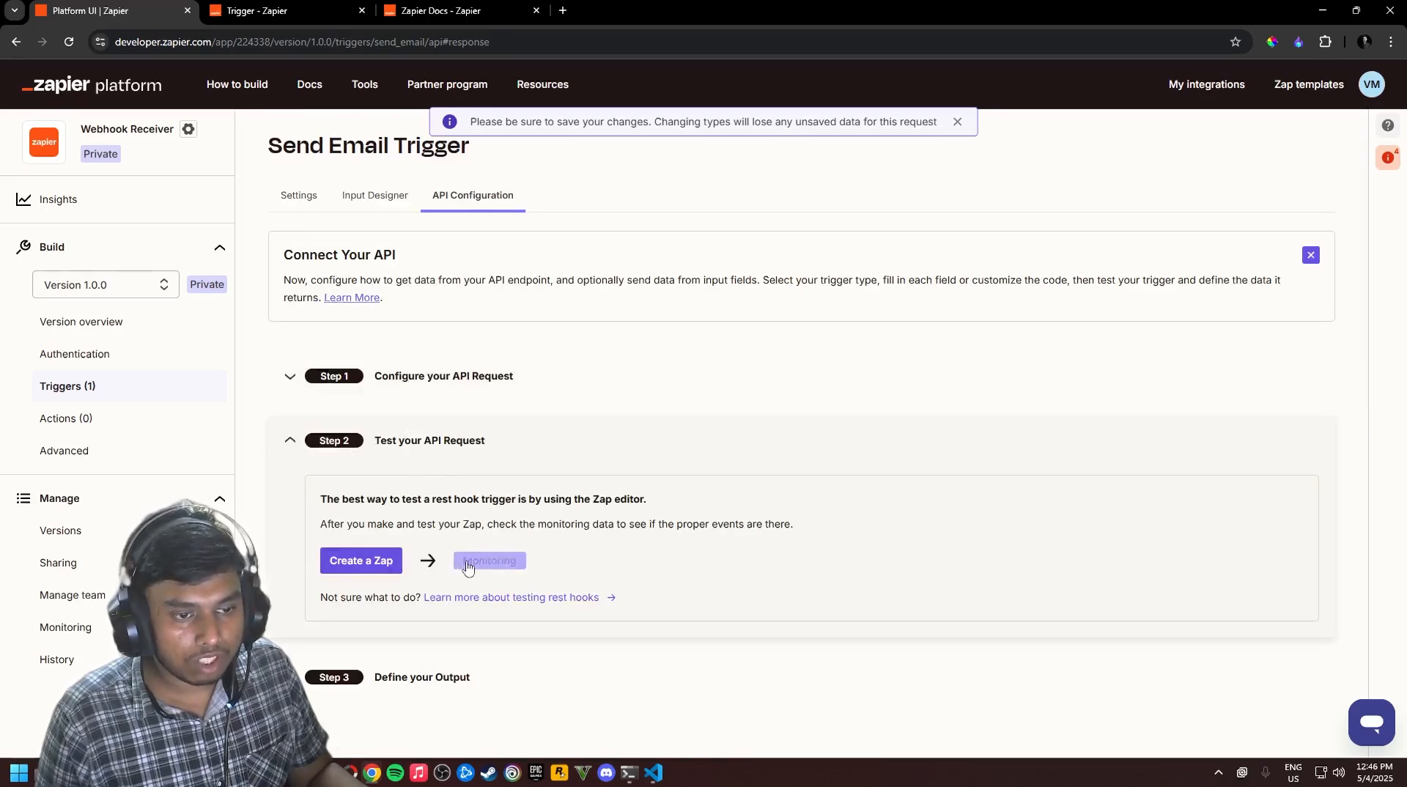
pyautogui.click(351, 564)
pyautogui.click(126, 18)
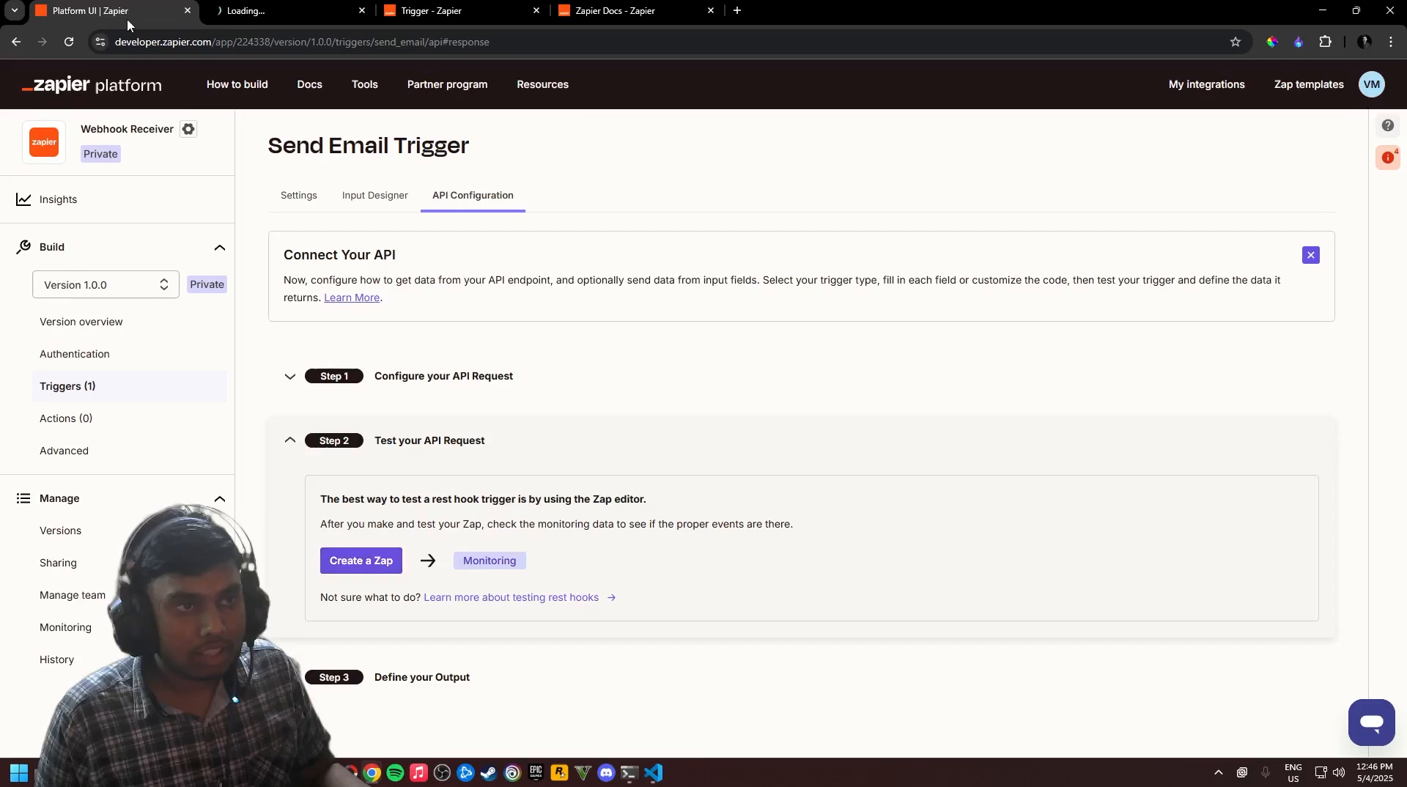
pyautogui.click(427, 679)
pyautogui.click(409, 437)
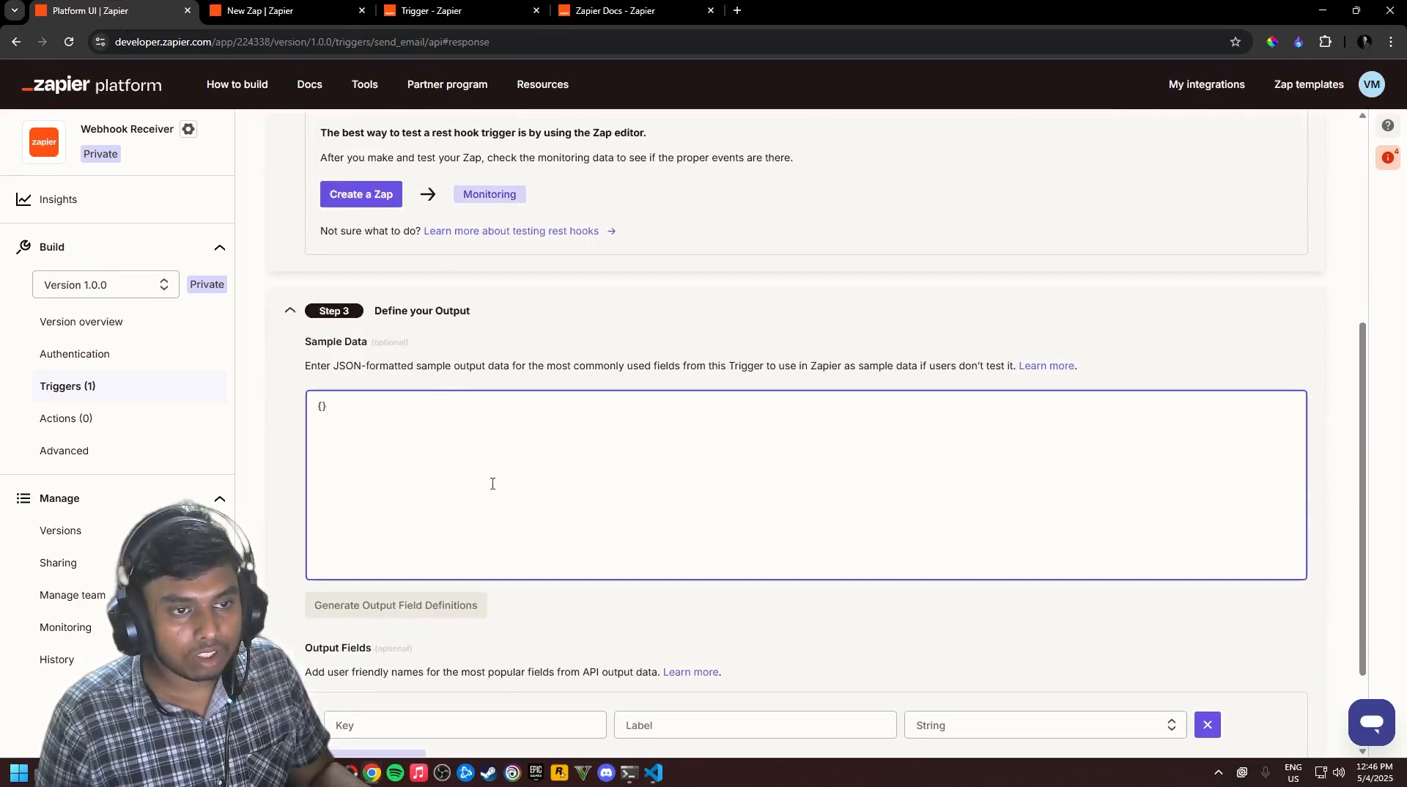
pyautogui.scroll(-1, 347, 434)
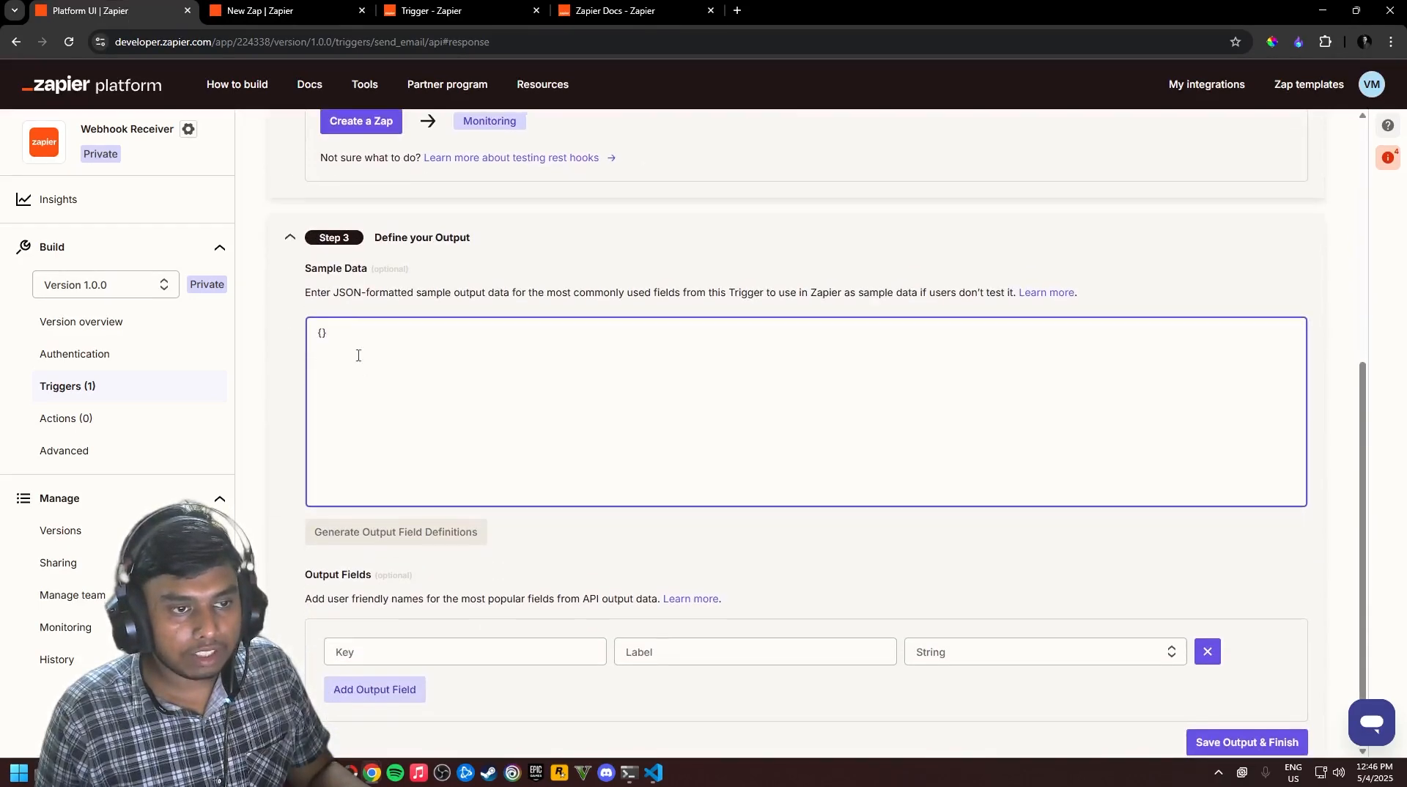
# Locate the logged webhook payload in the VS Code terminal output
pyautogui.hotkey('alt', 'Tab')
pyautogui.press('Tab')
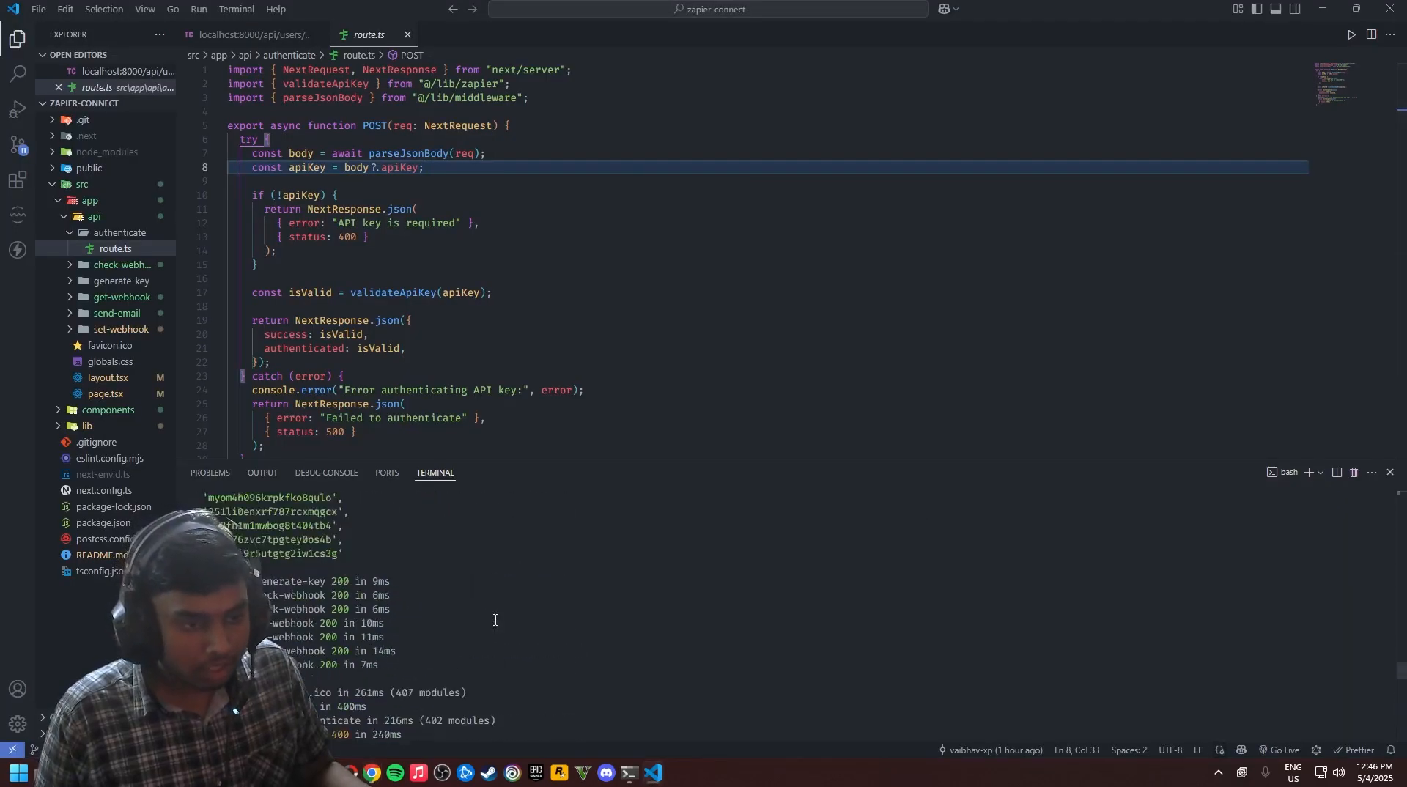
pyautogui.scroll(5, 495, 620)
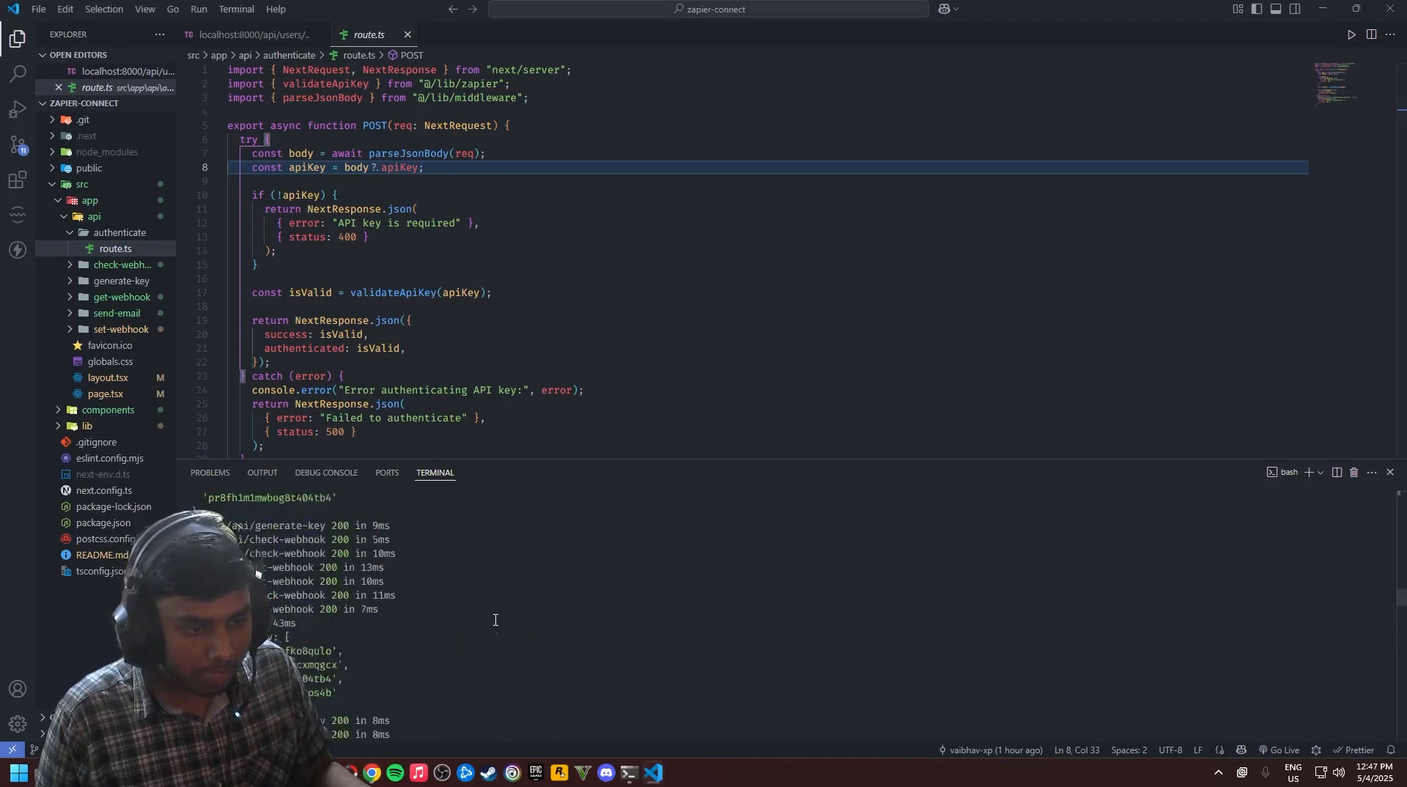
pyautogui.scroll(5, 495, 620)
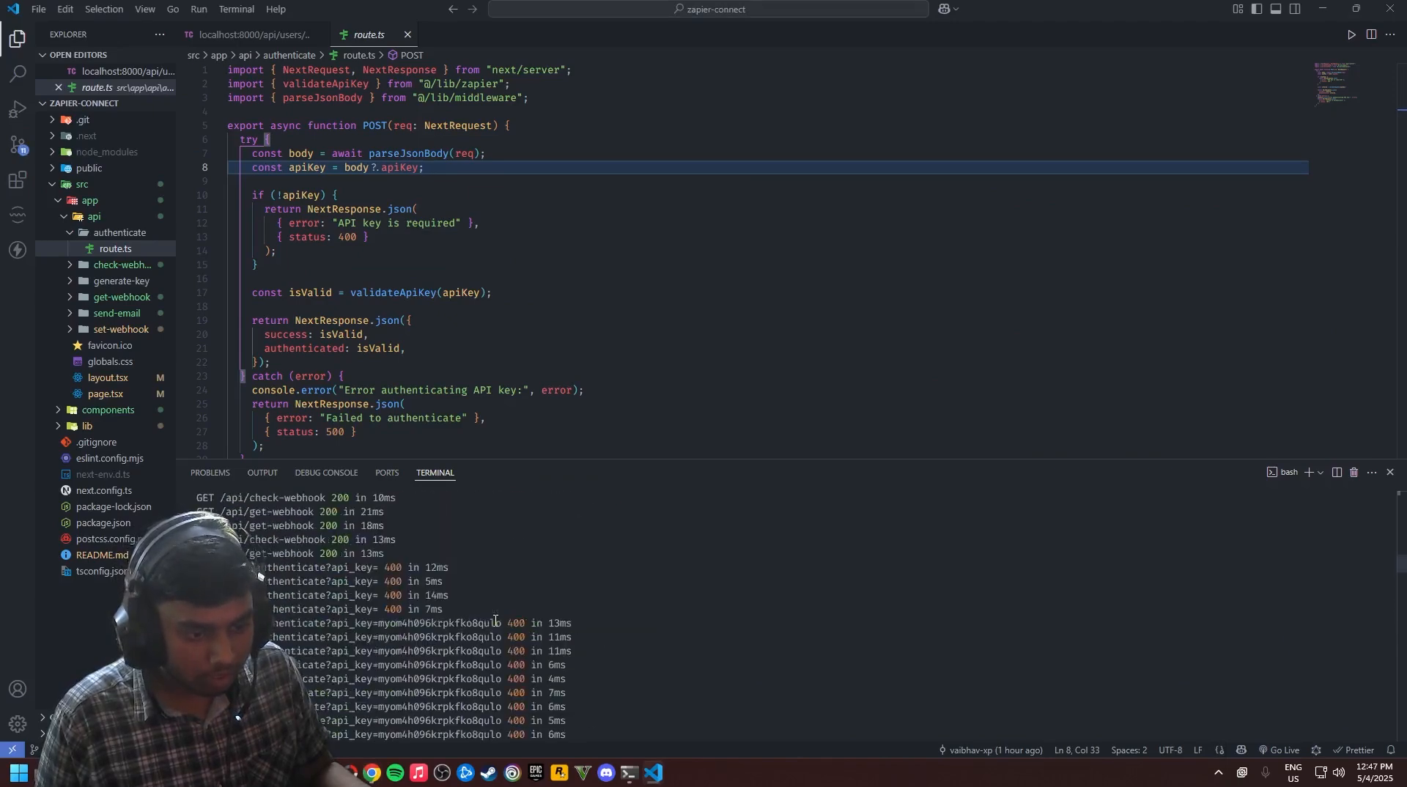
pyautogui.moveTo(213, 623); pyautogui.dragTo(414, 556)
pyautogui.click(513, 581)
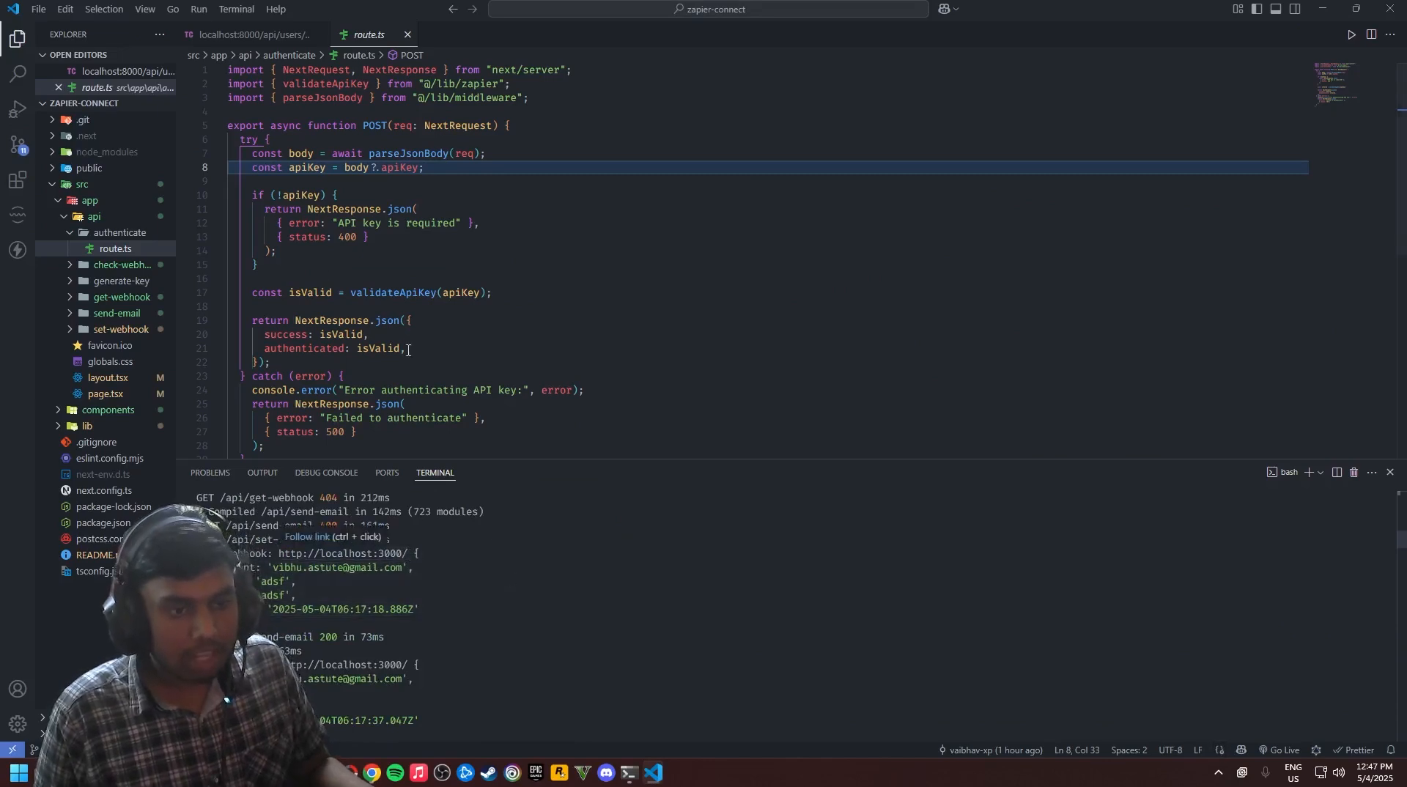
# Open the send-email route.ts file and look through its code
pyautogui.click(118, 313)
pyautogui.click(115, 329)
pyautogui.scroll(-4, 460, 391)
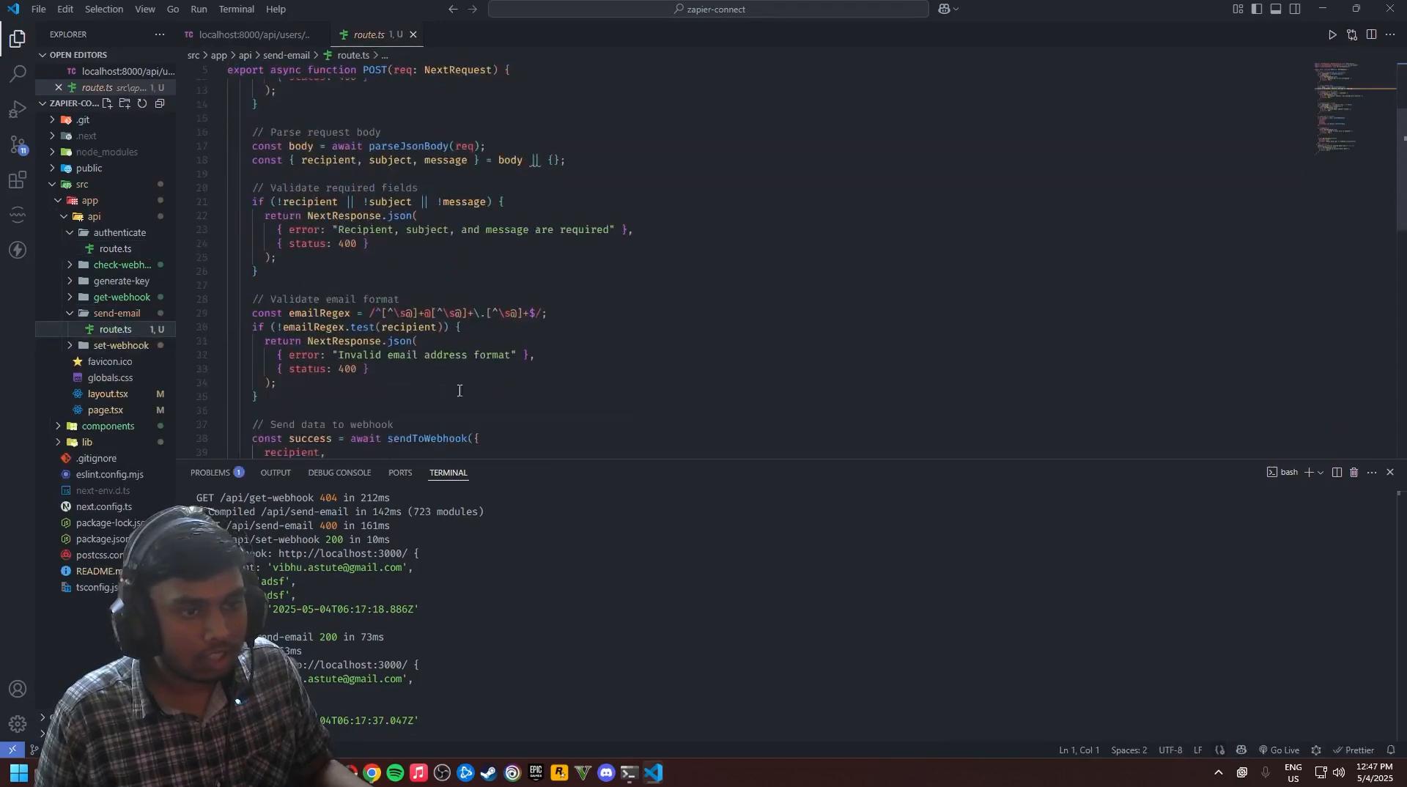
pyautogui.scroll(-1, 459, 391)
pyautogui.scroll(5, 447, 381)
pyautogui.scroll(-9, 432, 370)
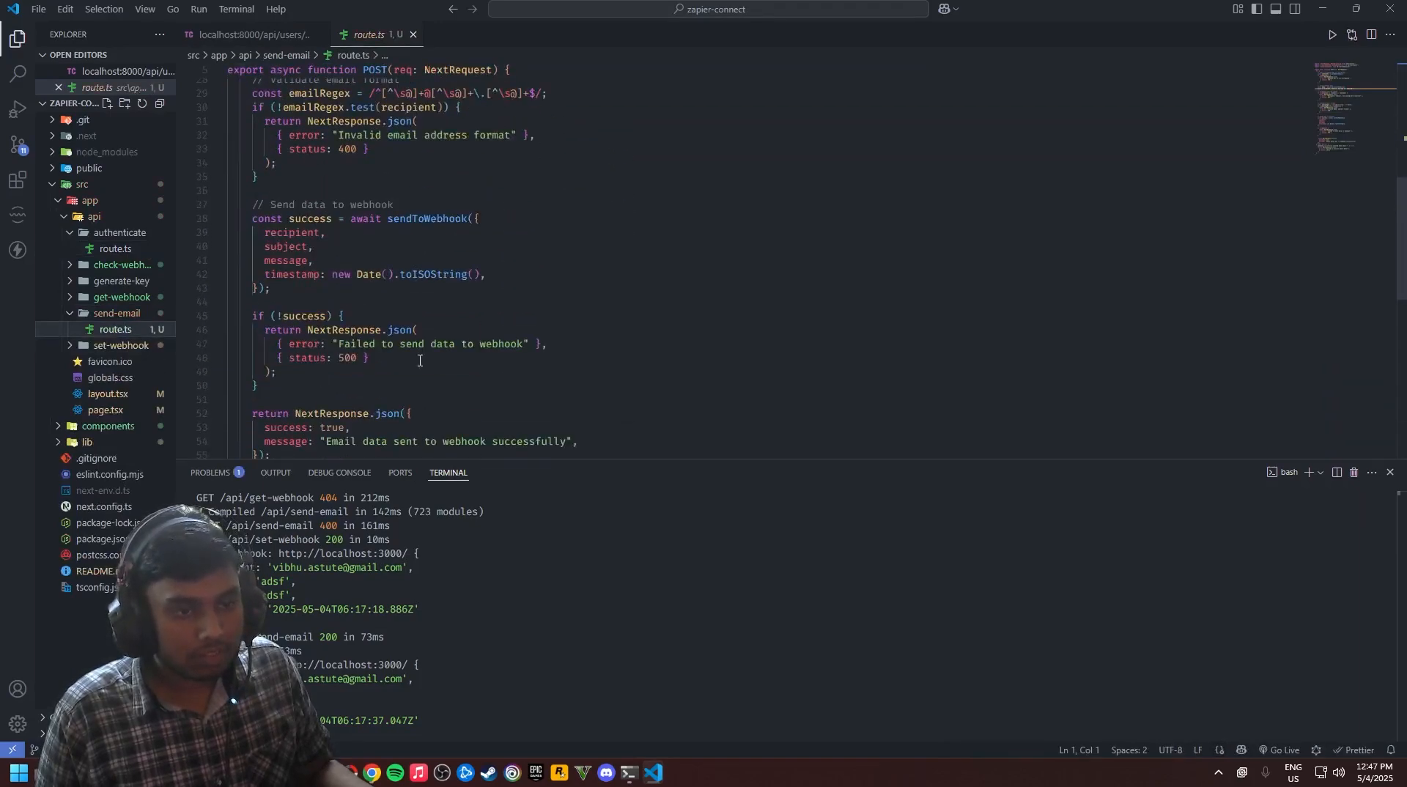
pyautogui.scroll(-3, 420, 361)
pyautogui.scroll(4, 414, 382)
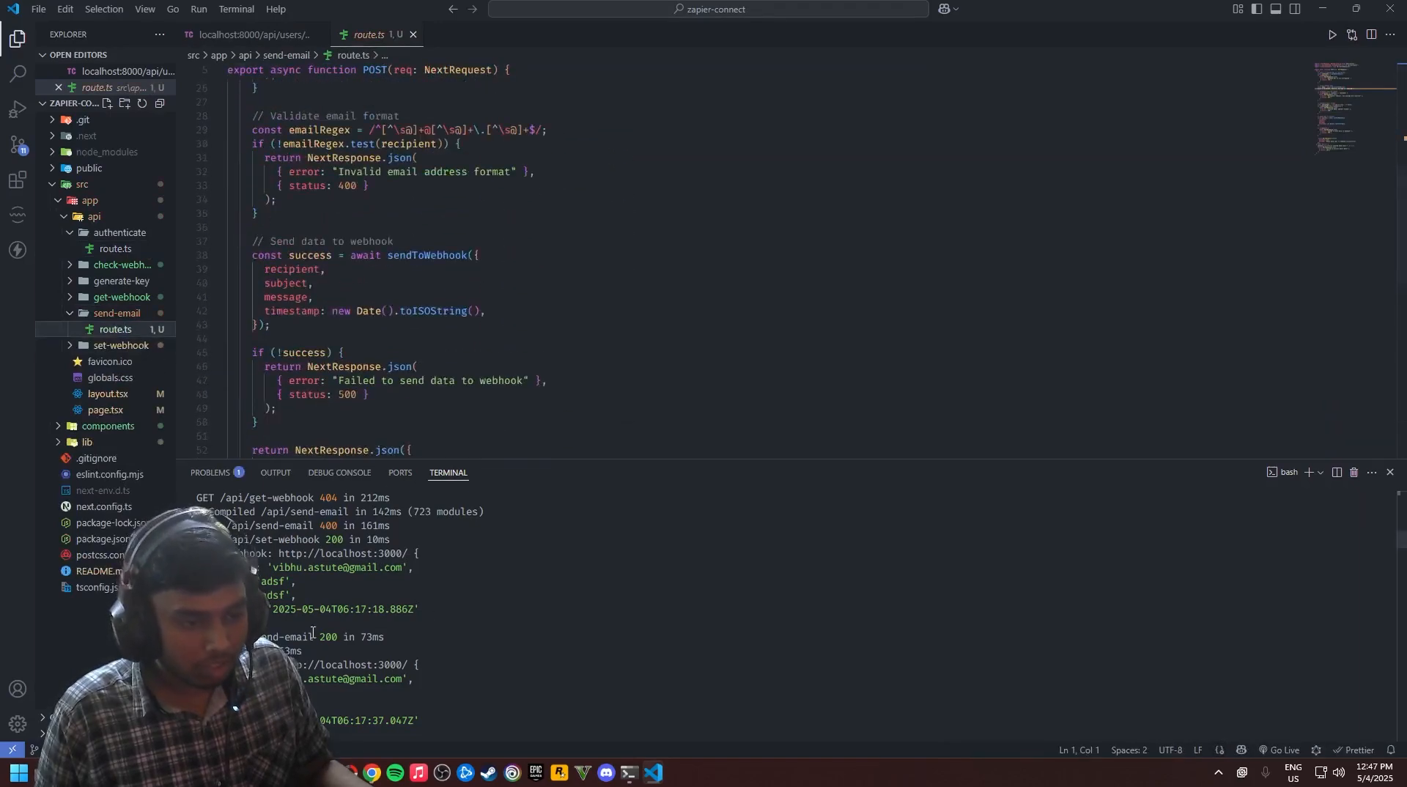
# Copy the logged payload object from the terminal and return to the browser's Sample Data field
pyautogui.moveTo(313, 626); pyautogui.dragTo(416, 558)
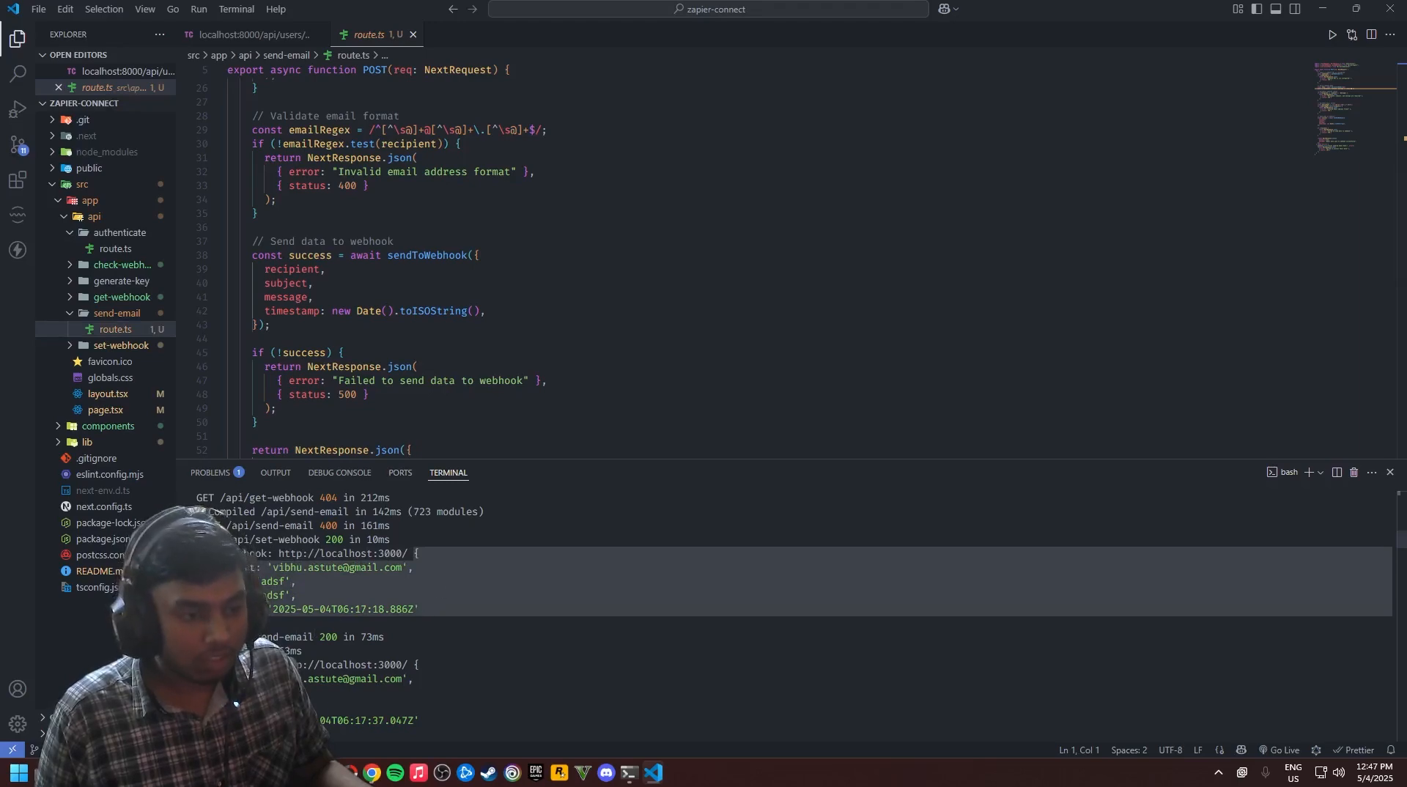
pyautogui.hotkey('ctrl', 'c')
pyautogui.hotkey('alt', 'Tab')
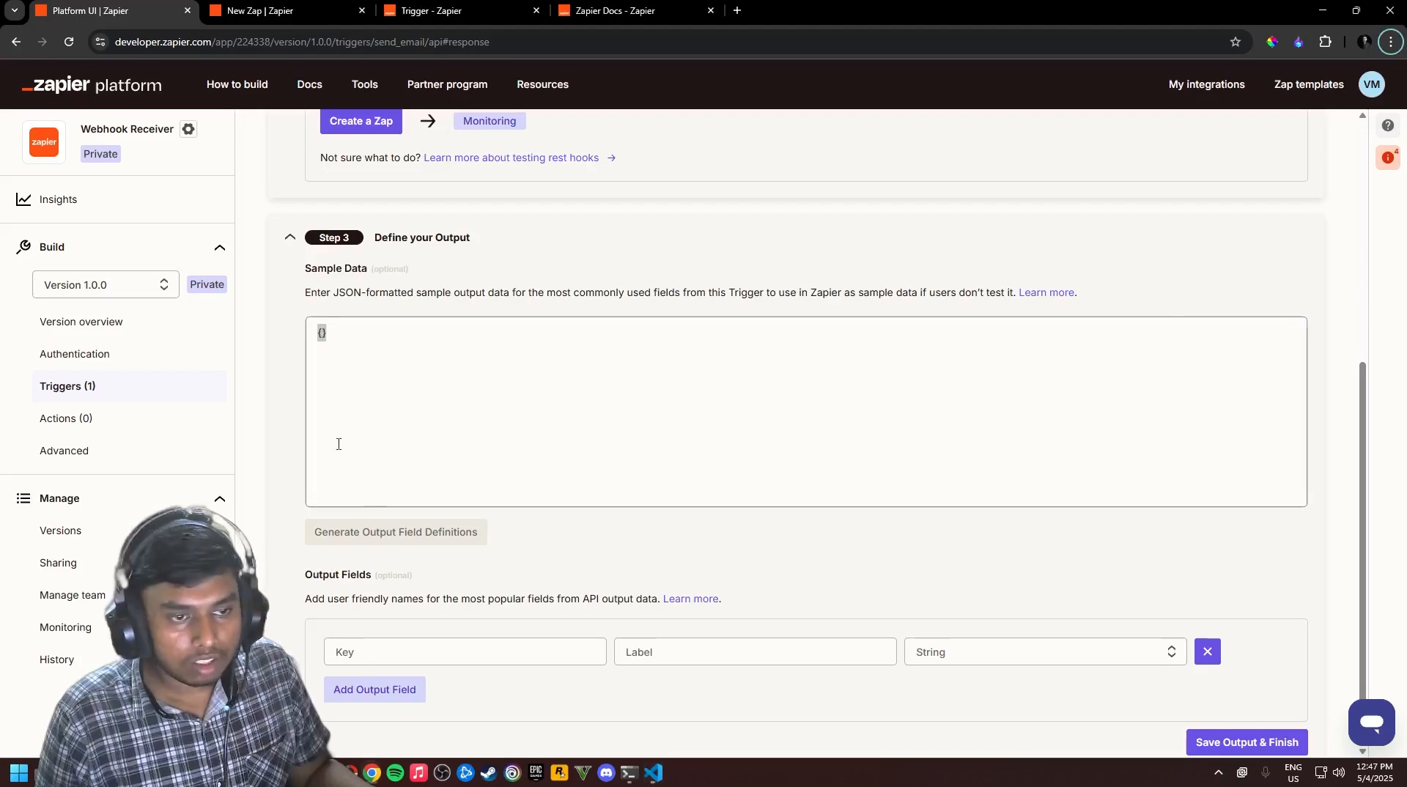
pyautogui.click(362, 373)
# Paste the copied webhook payload into the trigger's Sample Data
pyautogui.hotkey('ctrl', 'v')
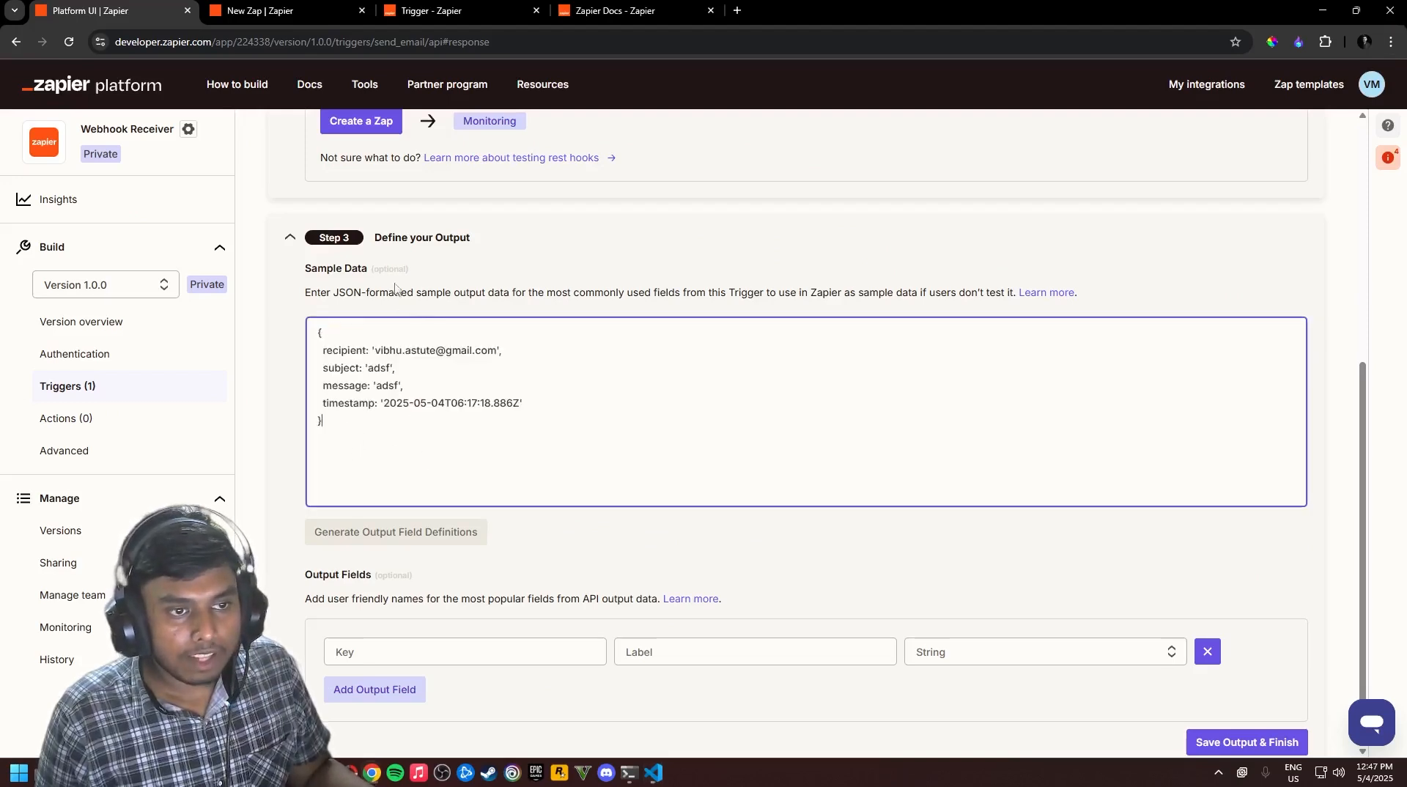
pyautogui.click(456, 246)
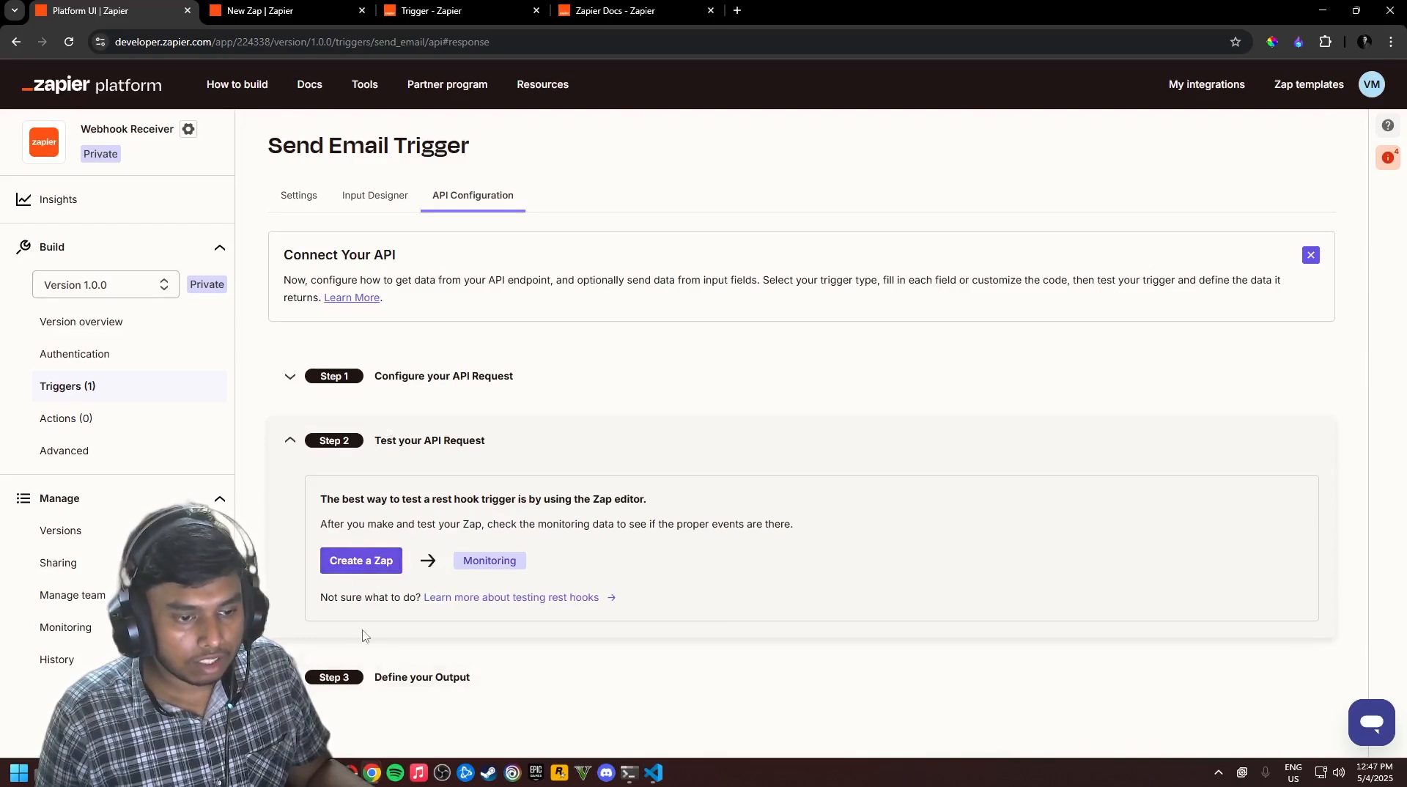
pyautogui.click(453, 678)
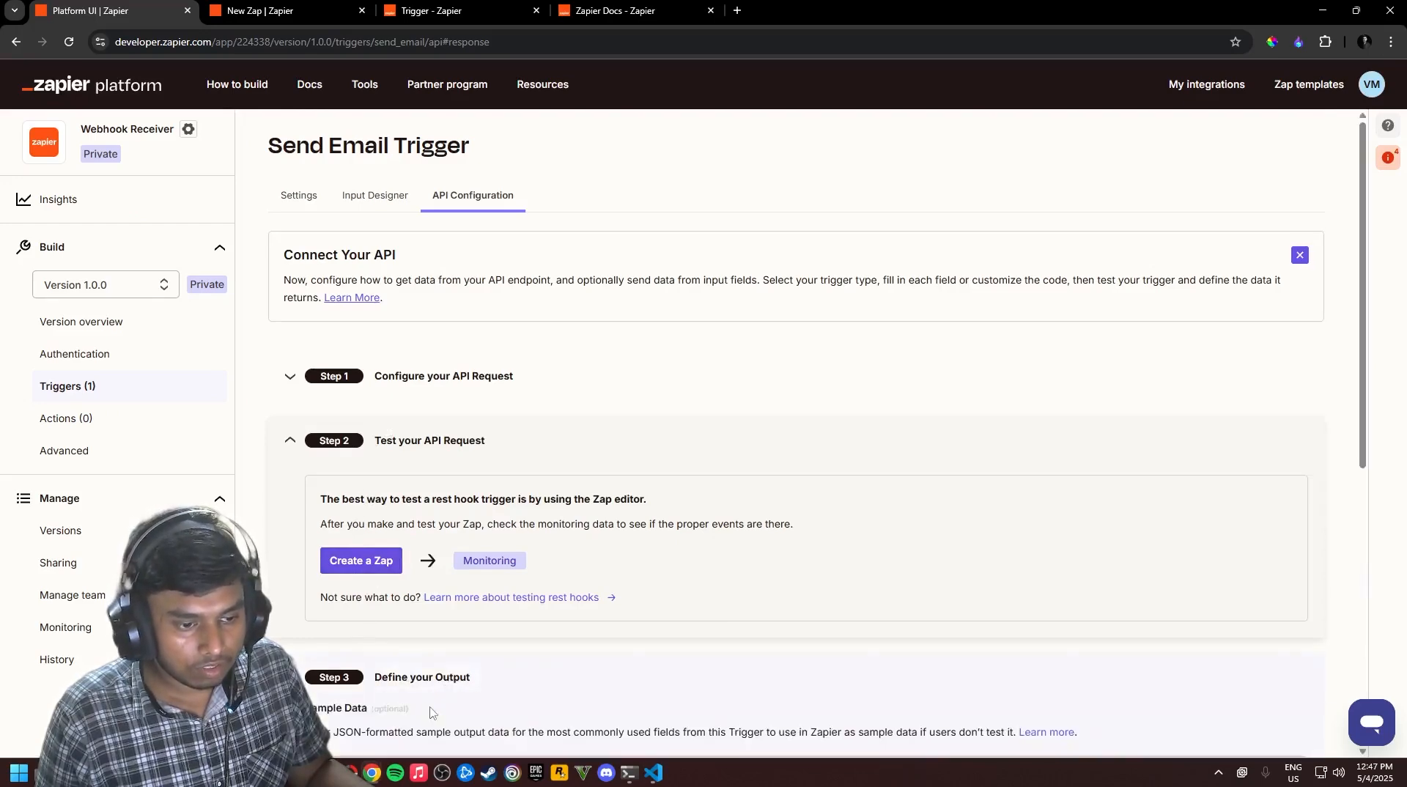
pyautogui.scroll(-4, 463, 618)
pyautogui.scroll(-2, 463, 617)
pyautogui.click(351, 420)
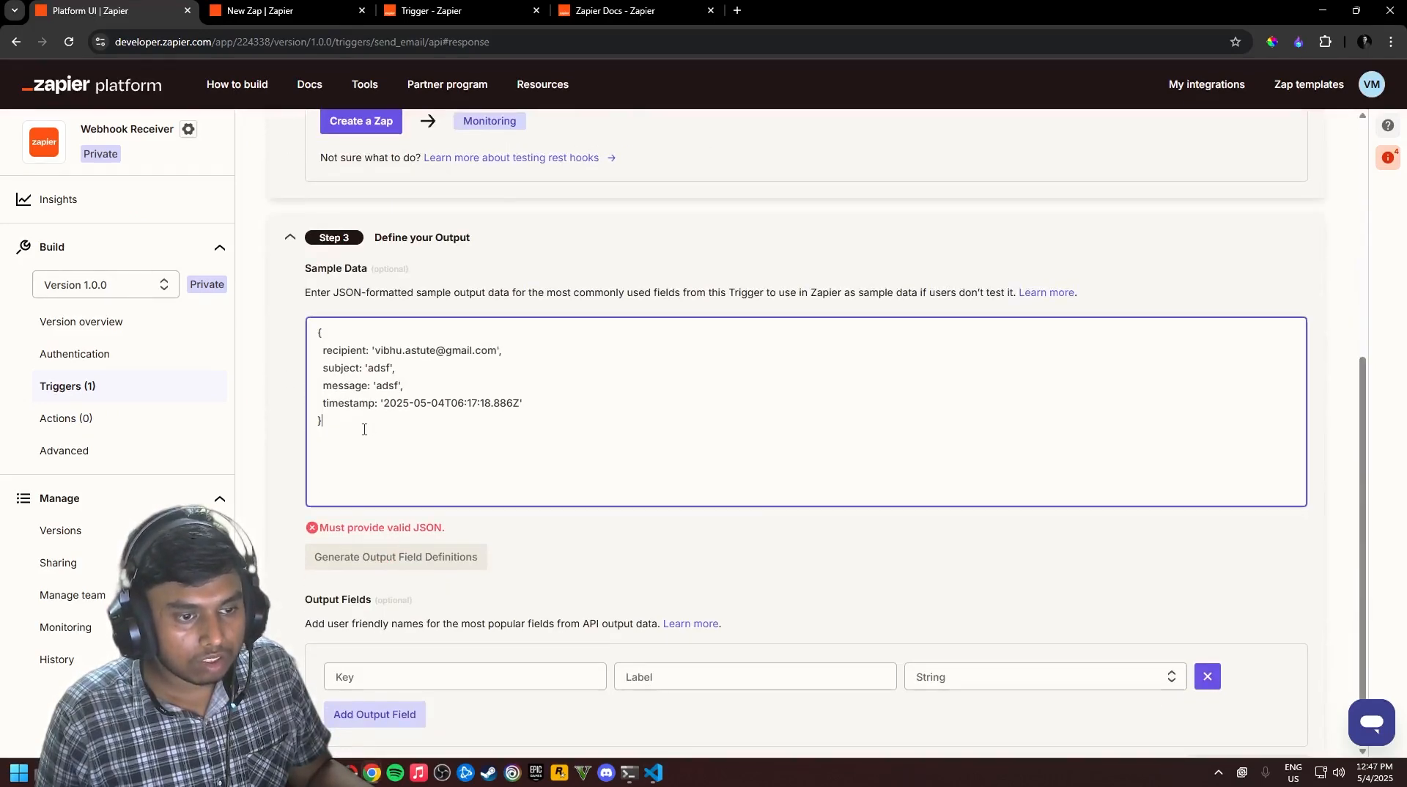
# Replace the sample data with valid double-quoted JSON so the invalid-JSON error clears
pyautogui.doubleClick(342, 351)
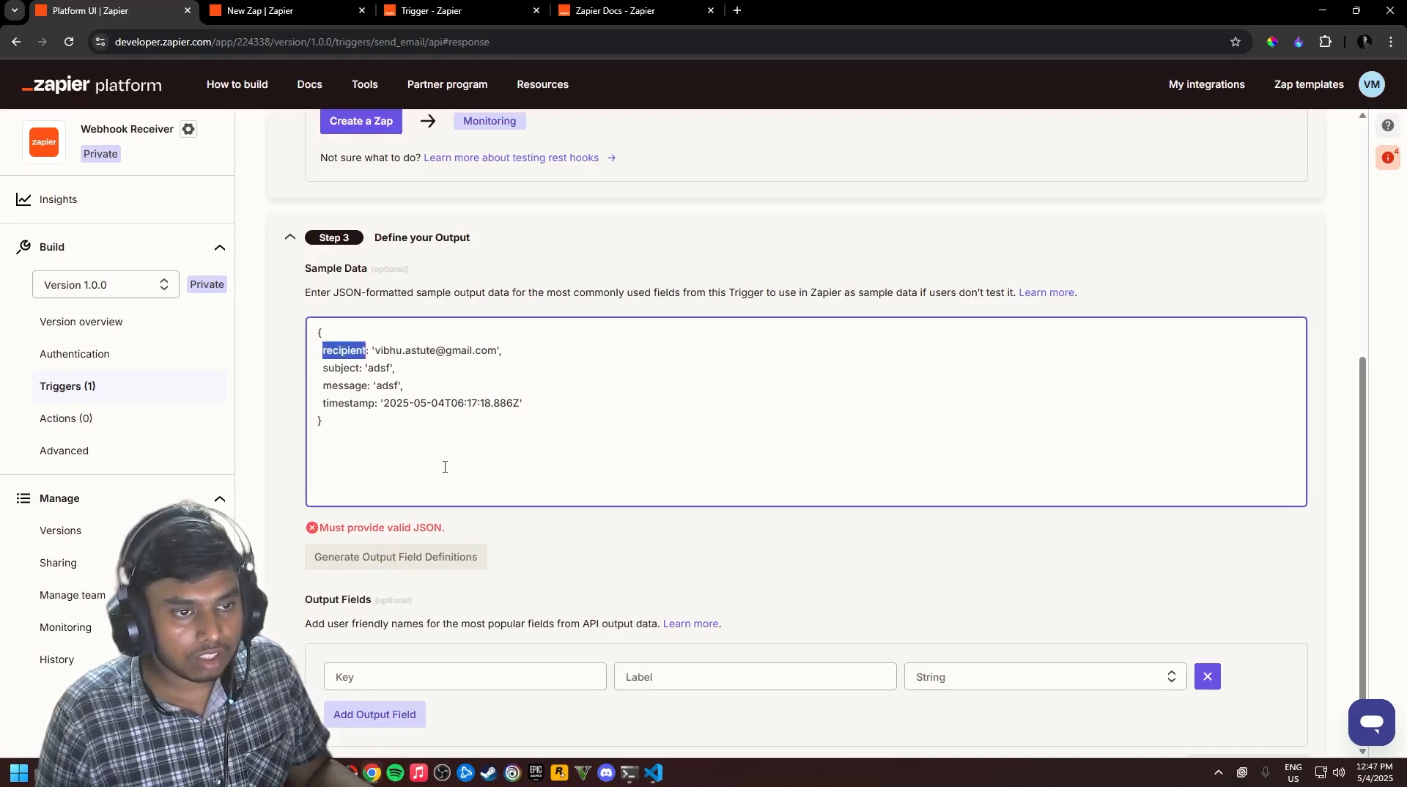
pyautogui.write('@')
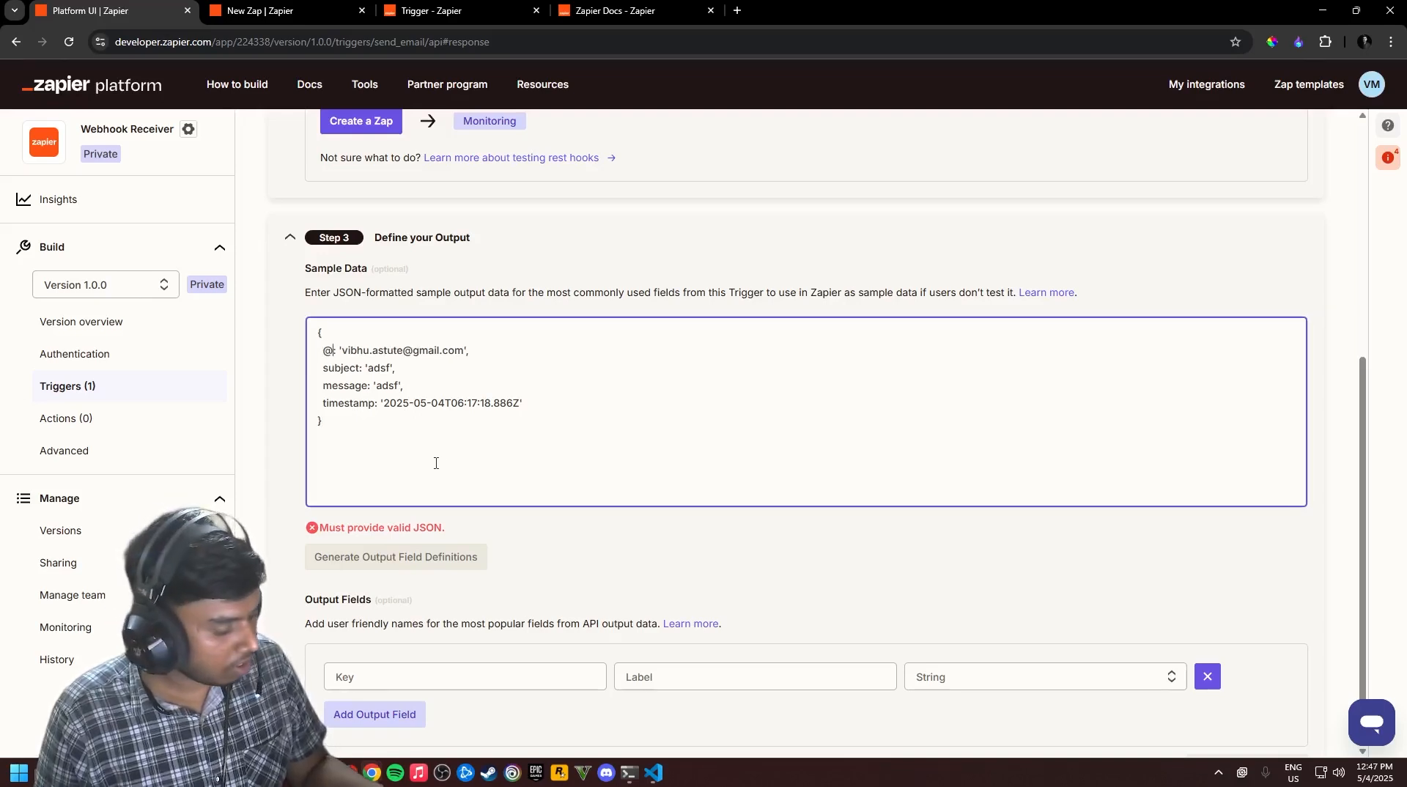
pyautogui.hotkey('ctrl', 'z')
pyautogui.click(410, 438)
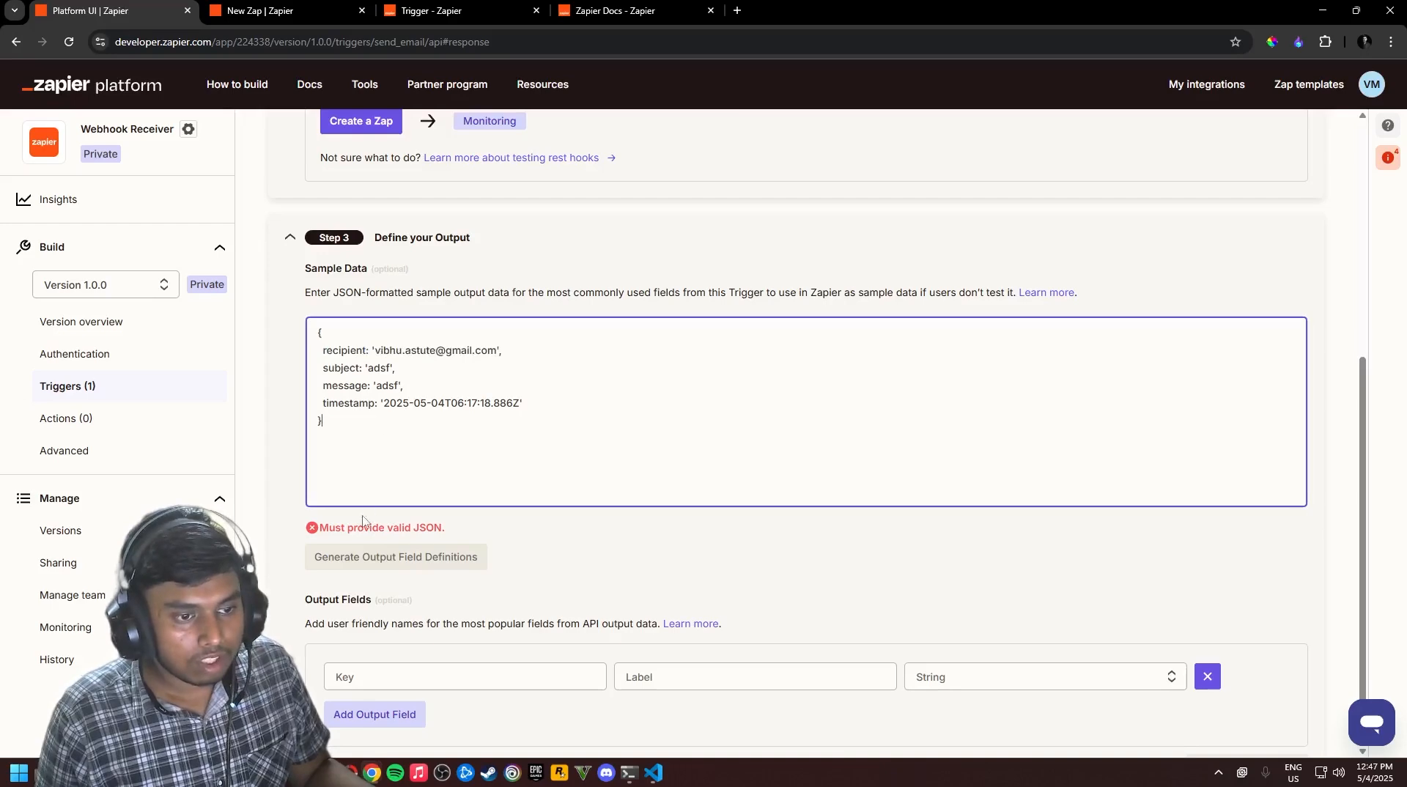
pyautogui.moveTo(440, 527); pyautogui.dragTo(368, 528)
pyautogui.click(455, 427)
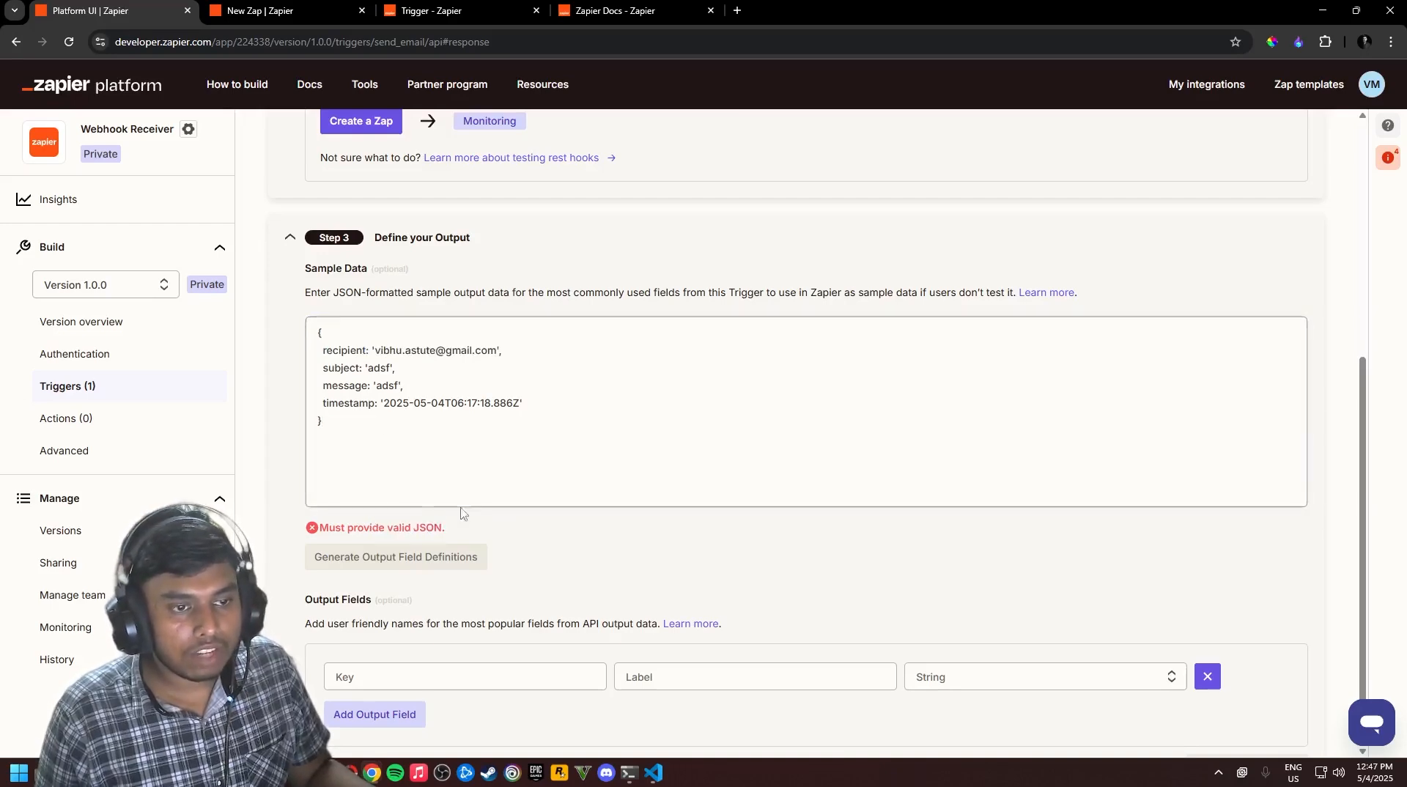
pyautogui.hotkey('ctrl', 'a')
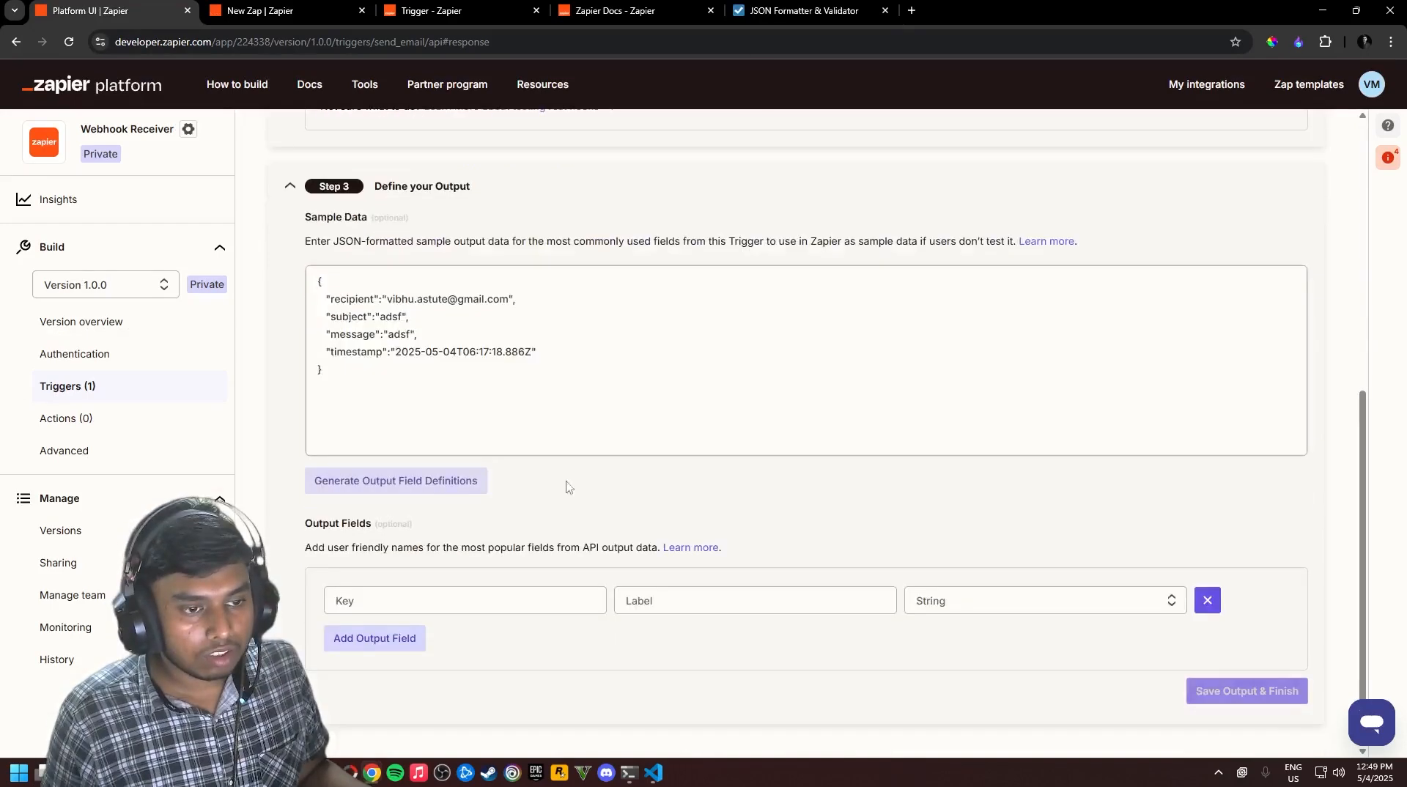
pyautogui.click(436, 389)
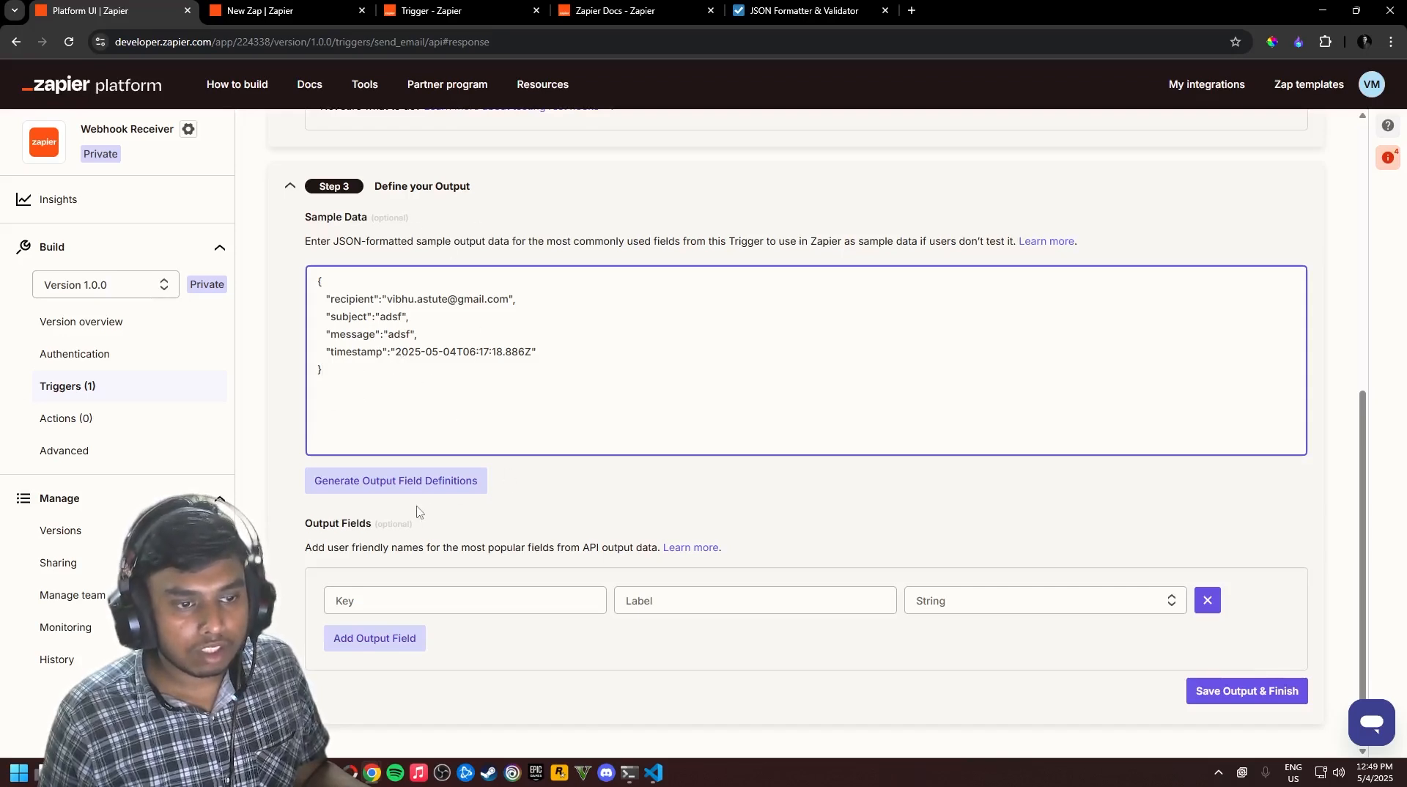
# Generate and save the recipient, subject, message and timestamp string output fields, then go to the New Zap
pyautogui.click(448, 489)
pyautogui.scroll(-2, 503, 586)
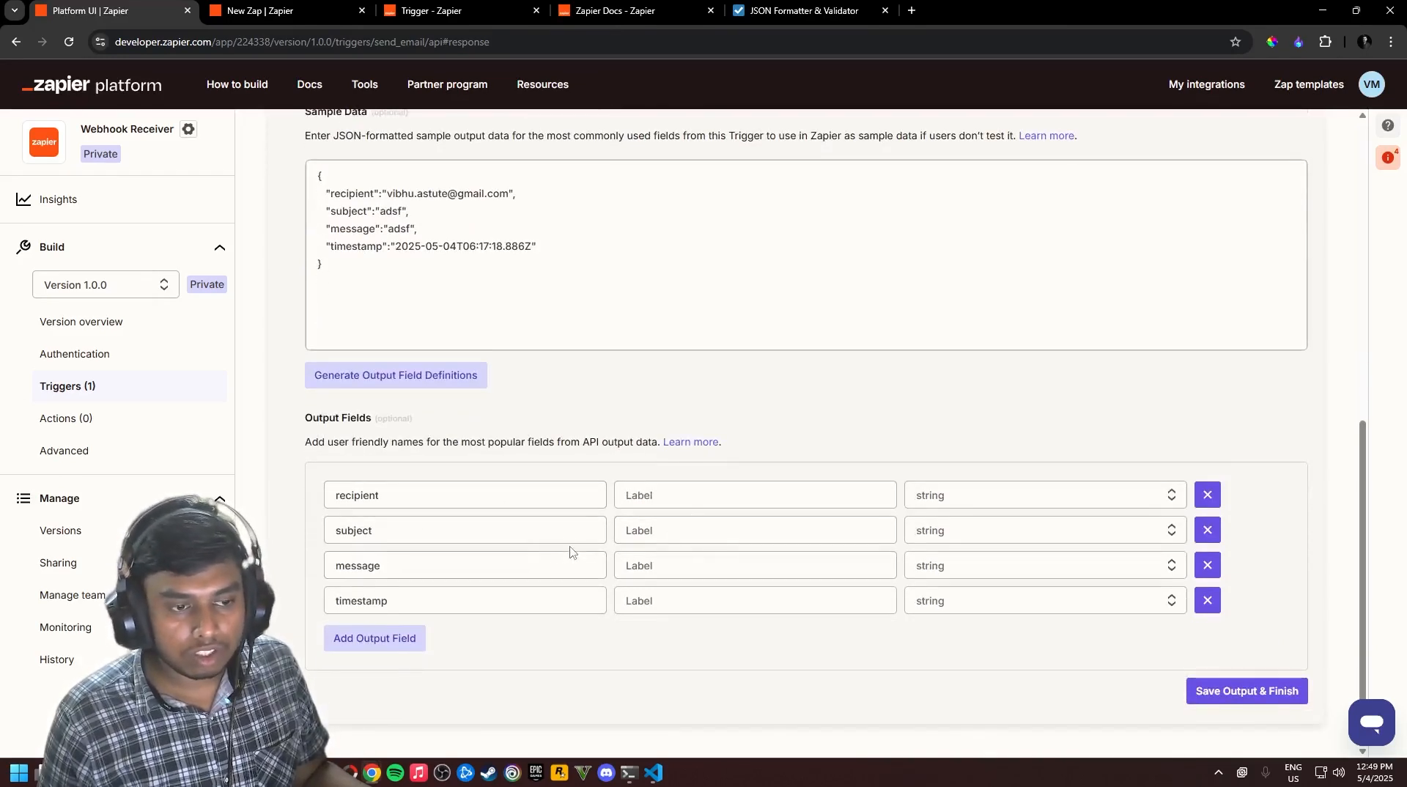
pyautogui.scroll(1, 569, 557)
pyautogui.scroll(-1, 566, 556)
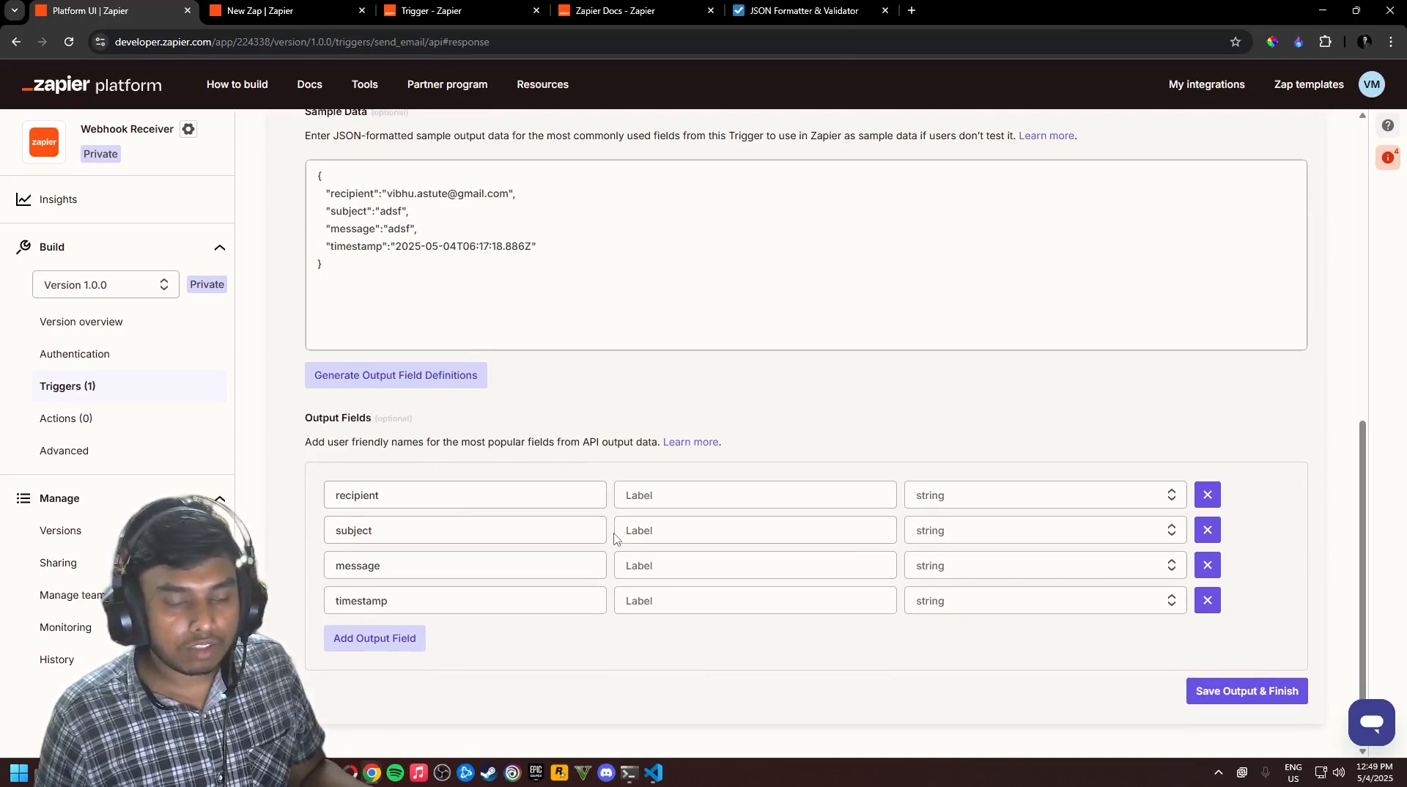
pyautogui.click(1238, 693)
pyautogui.scroll(-4, 693, 198)
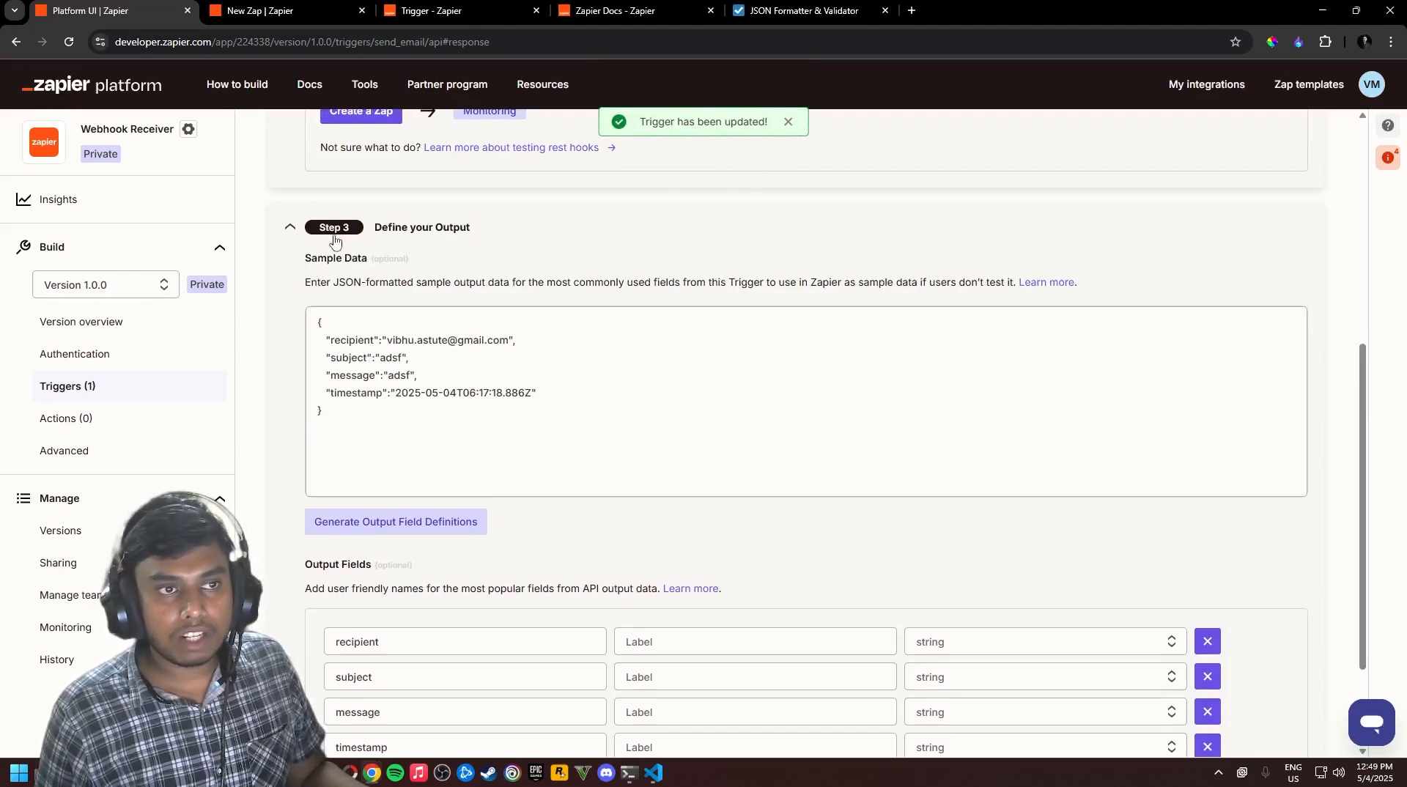
pyautogui.scroll(3, 265, 284)
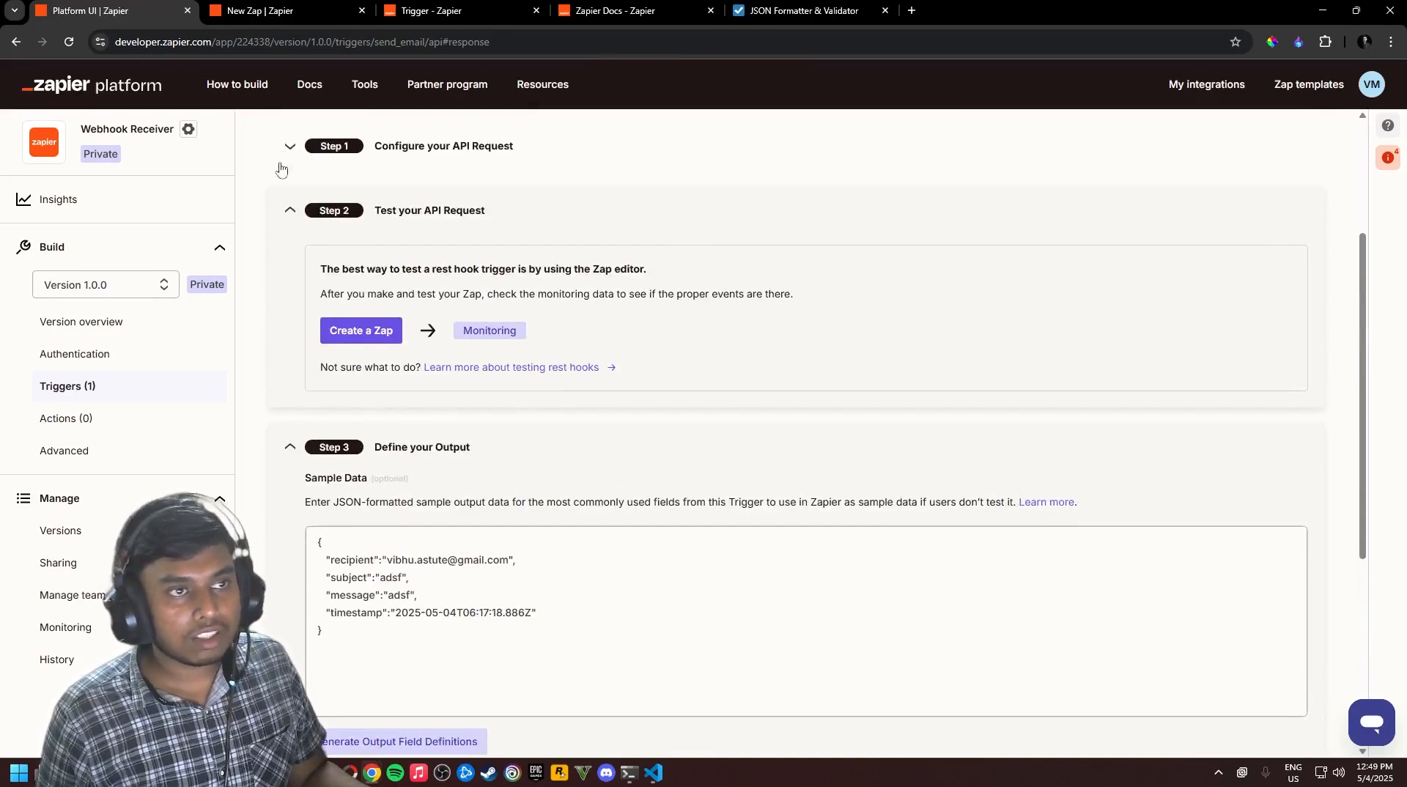
pyautogui.click(270, 16)
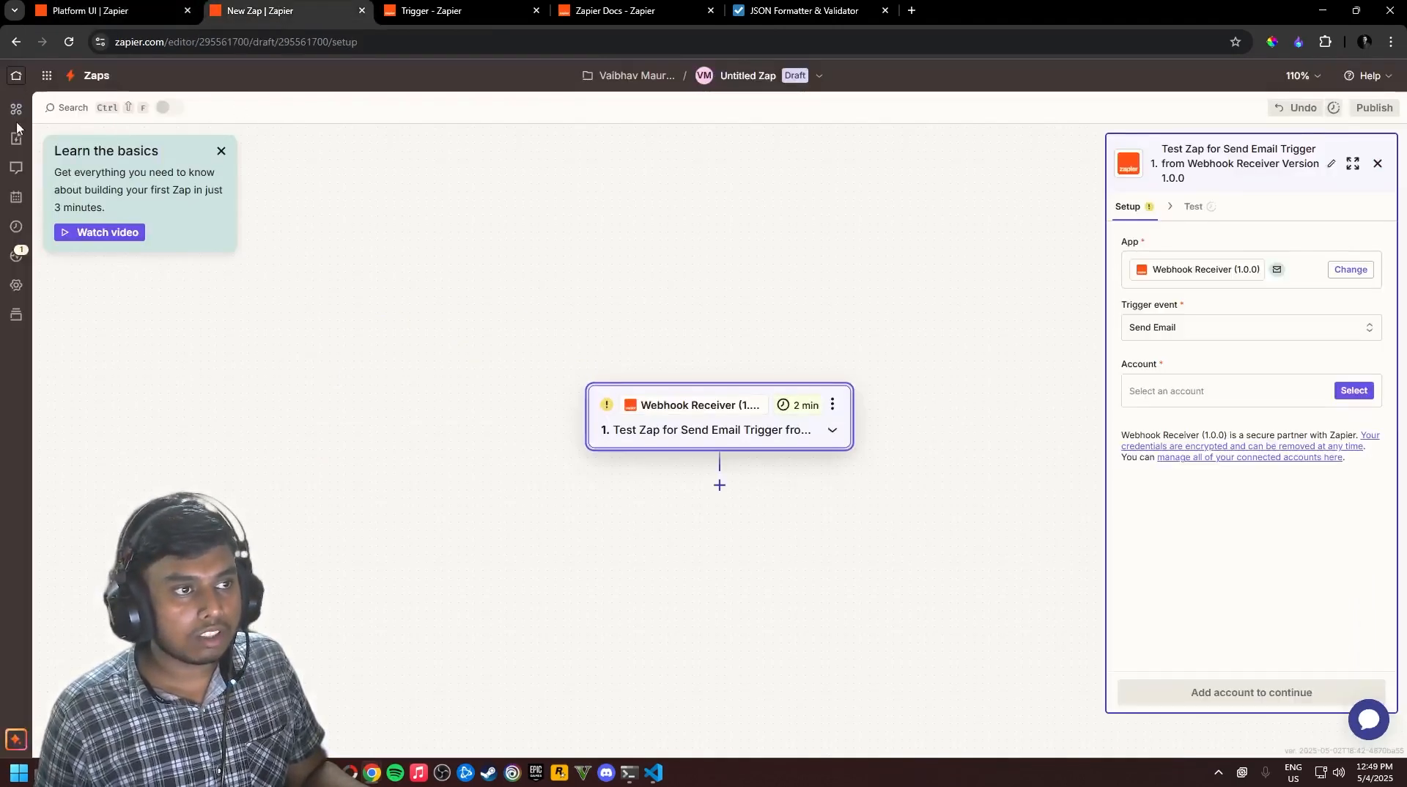
# Create a Zap and choose Webhook Receiver (1.0.0) as its trigger app, pasting the integration name
pyautogui.click(16, 75)
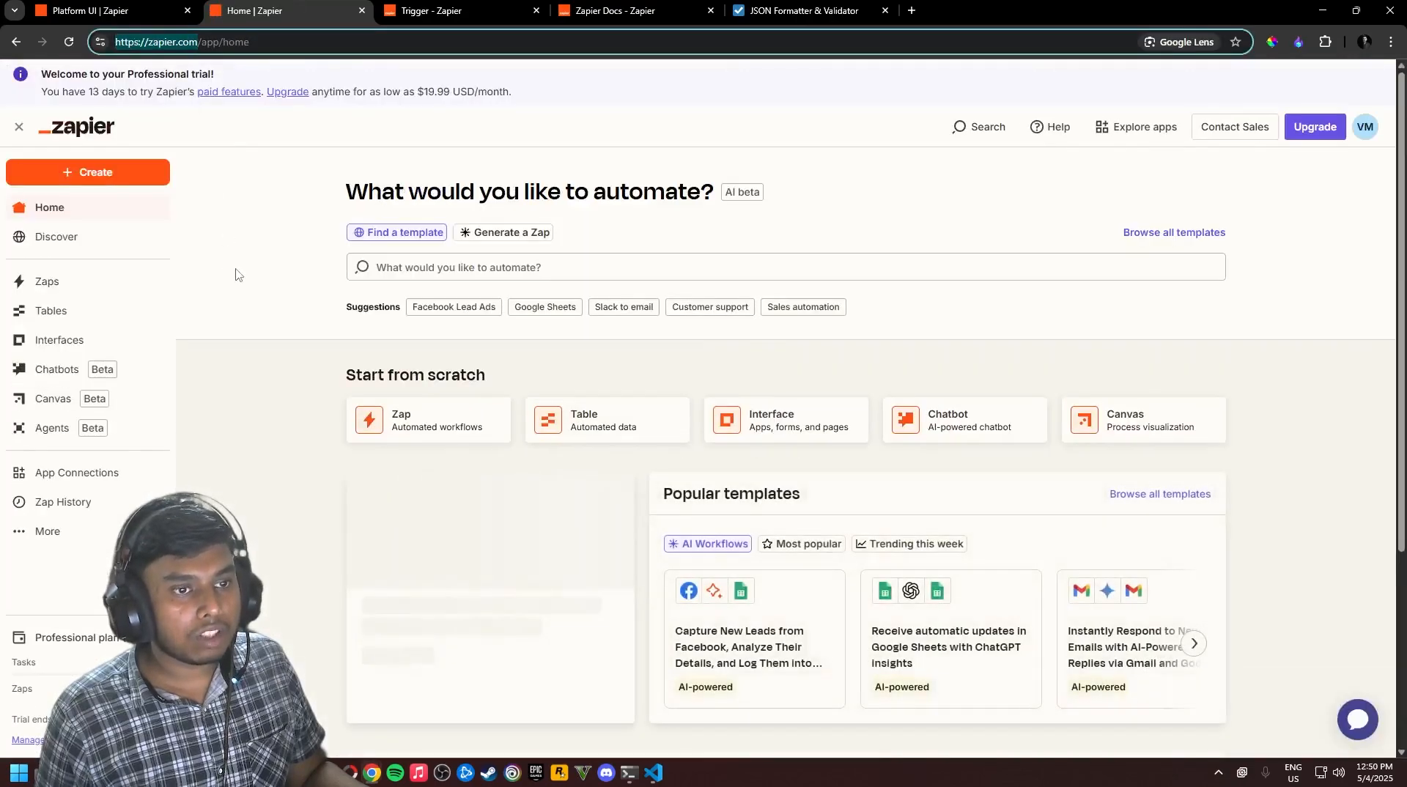
pyautogui.click(459, 435)
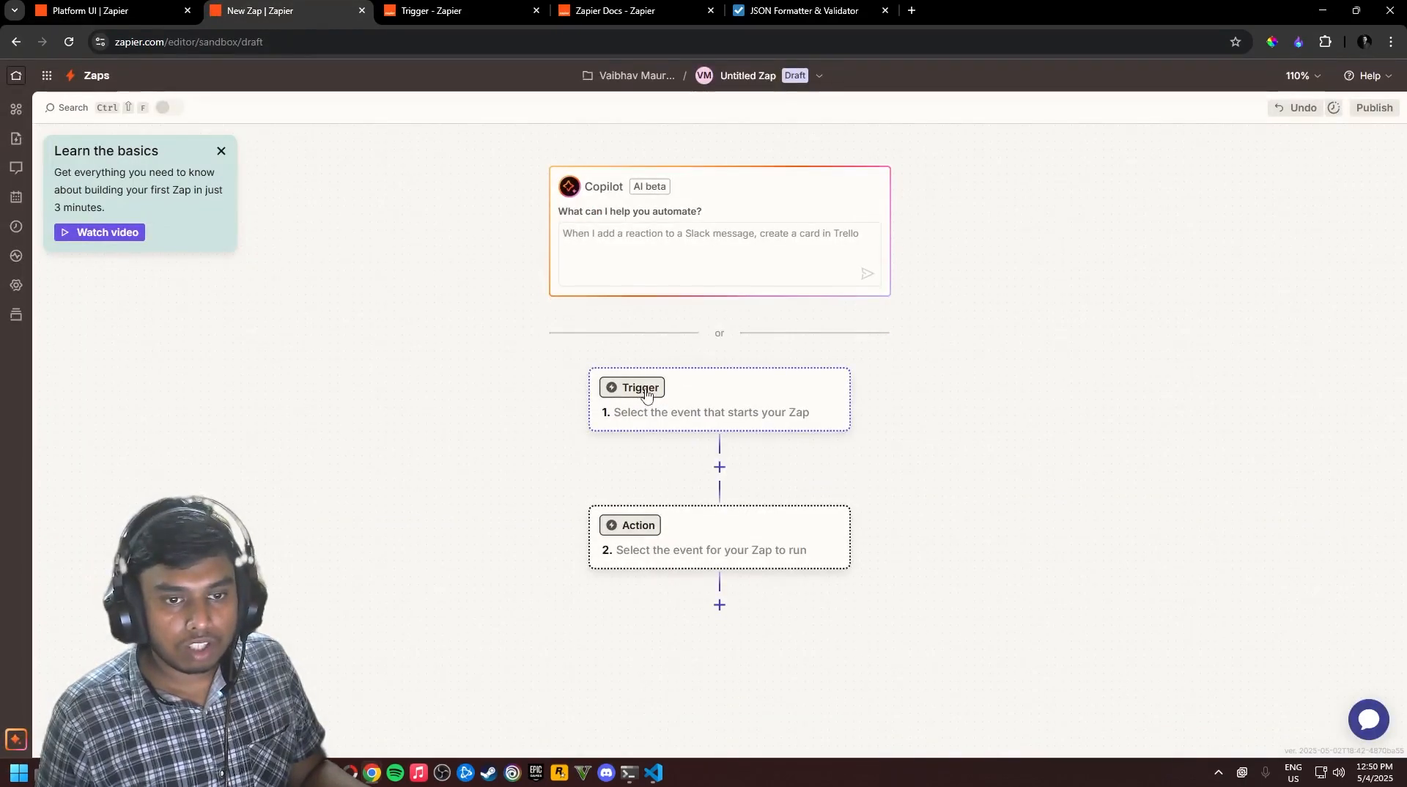
pyautogui.click(645, 392)
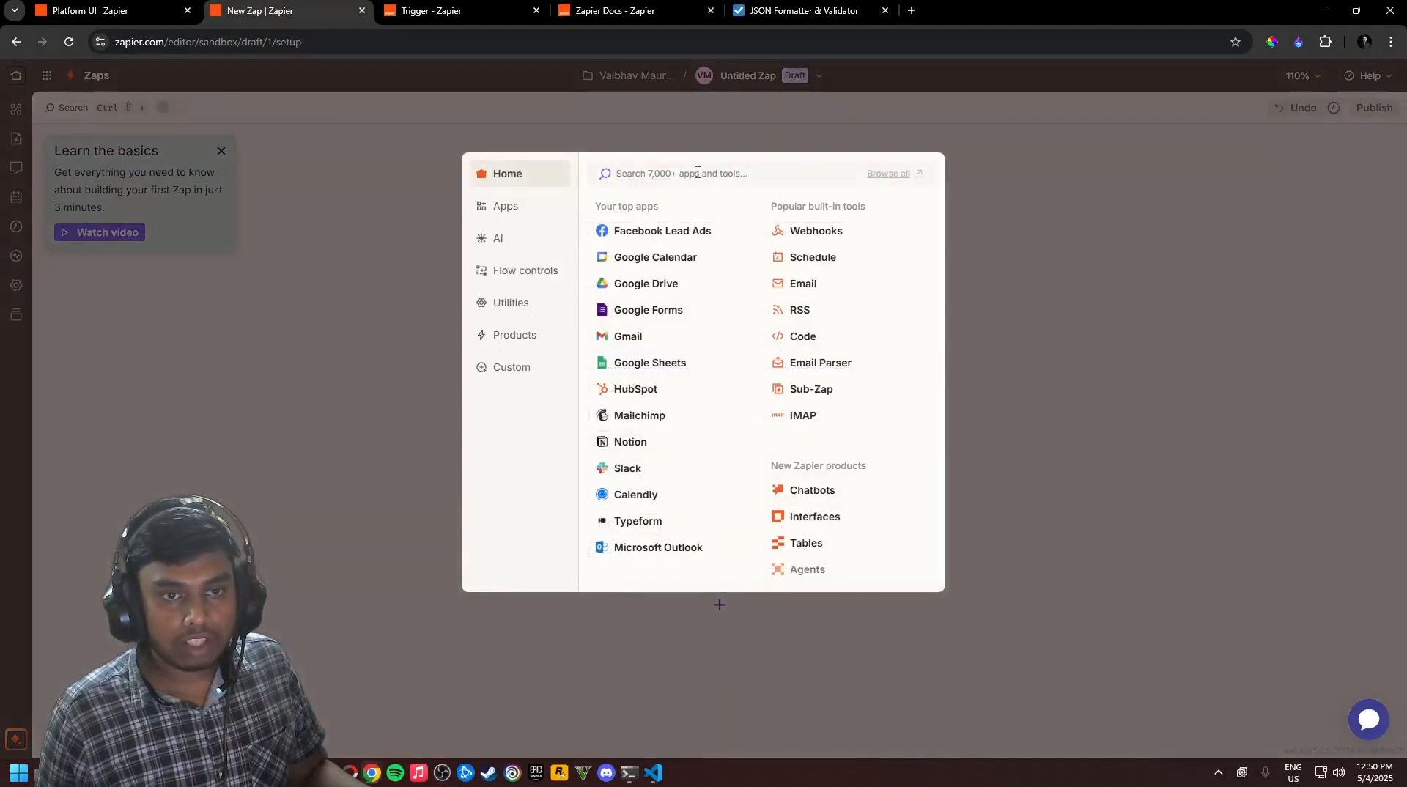
pyautogui.click(111, 20)
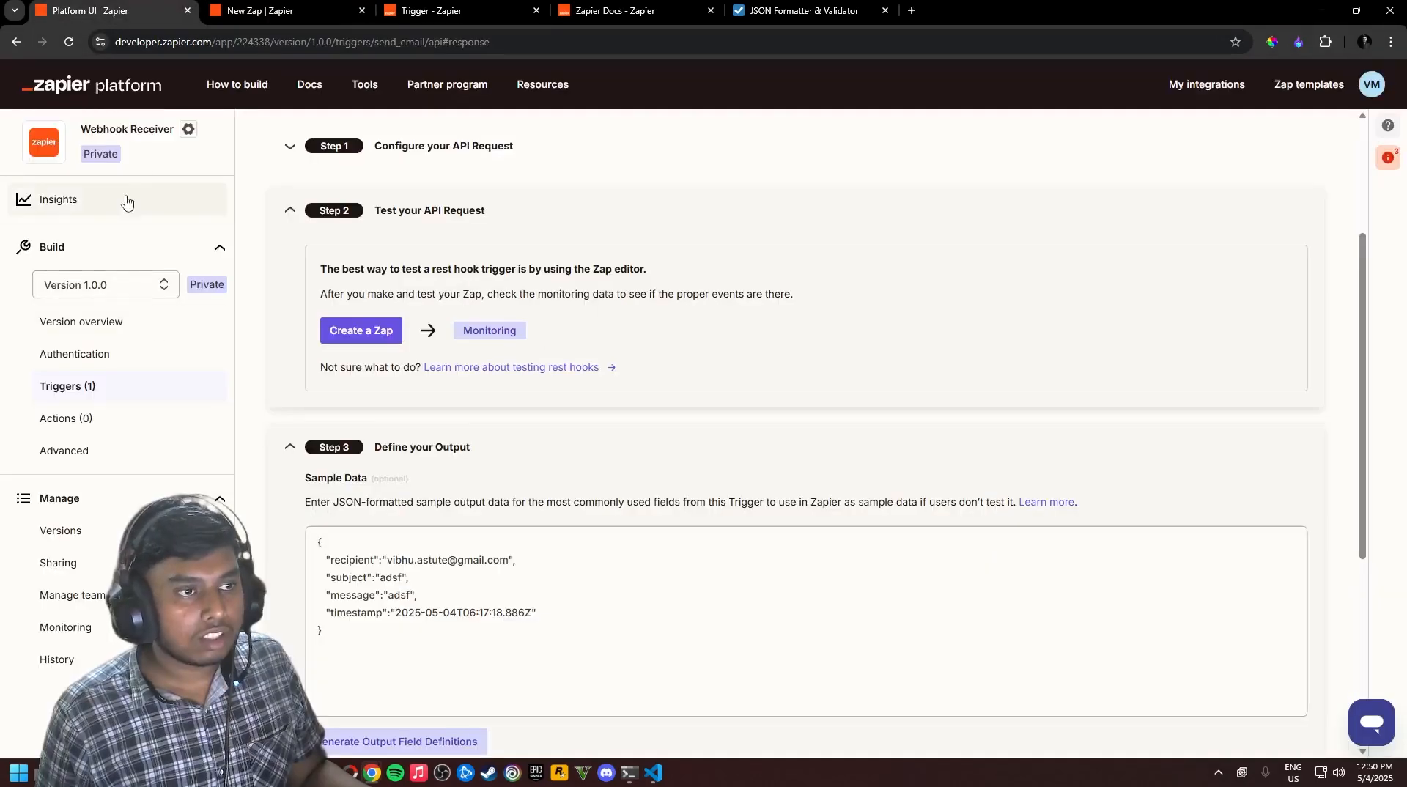
pyautogui.moveTo(78, 132); pyautogui.dragTo(174, 126)
pyautogui.click(306, 13)
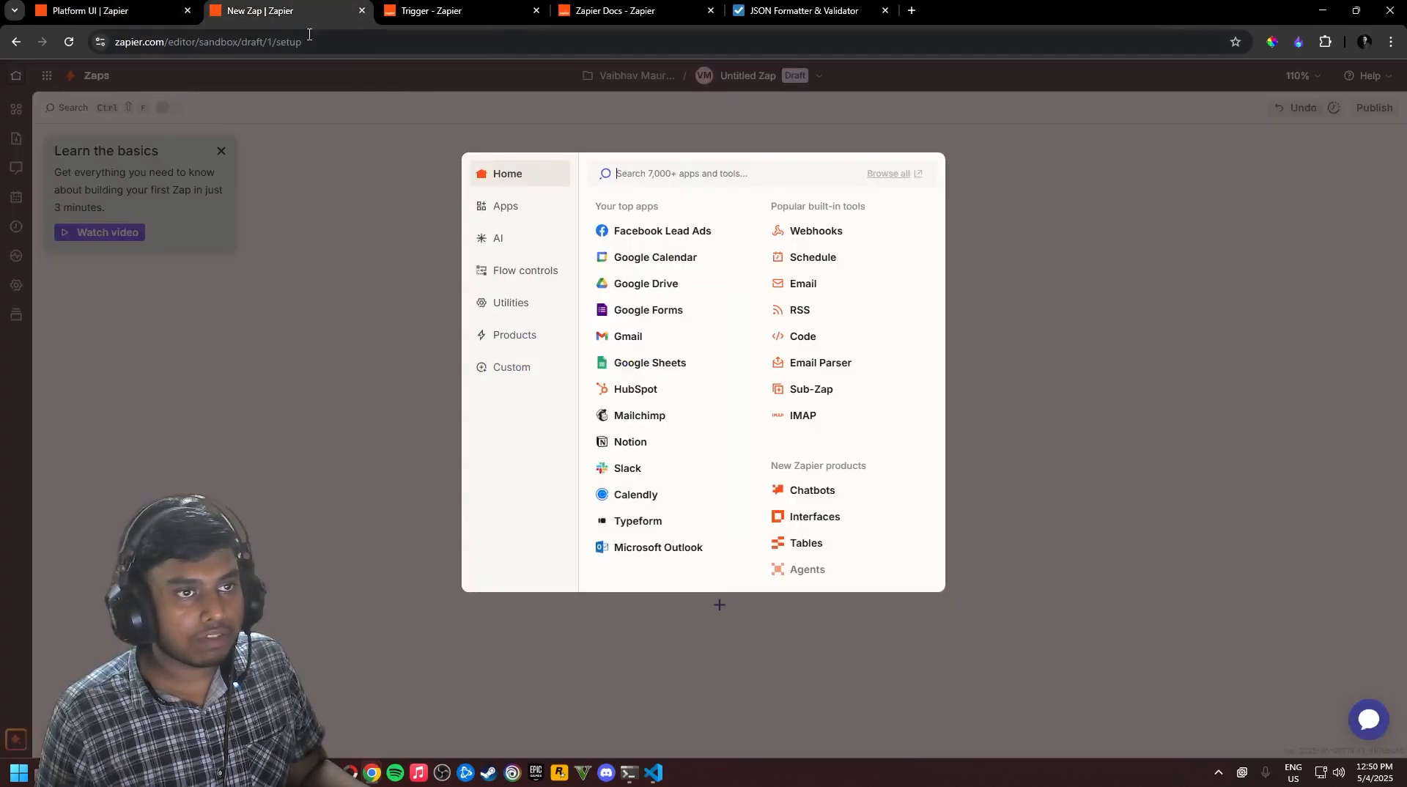
pyautogui.hotkey('ctrl', 'v')
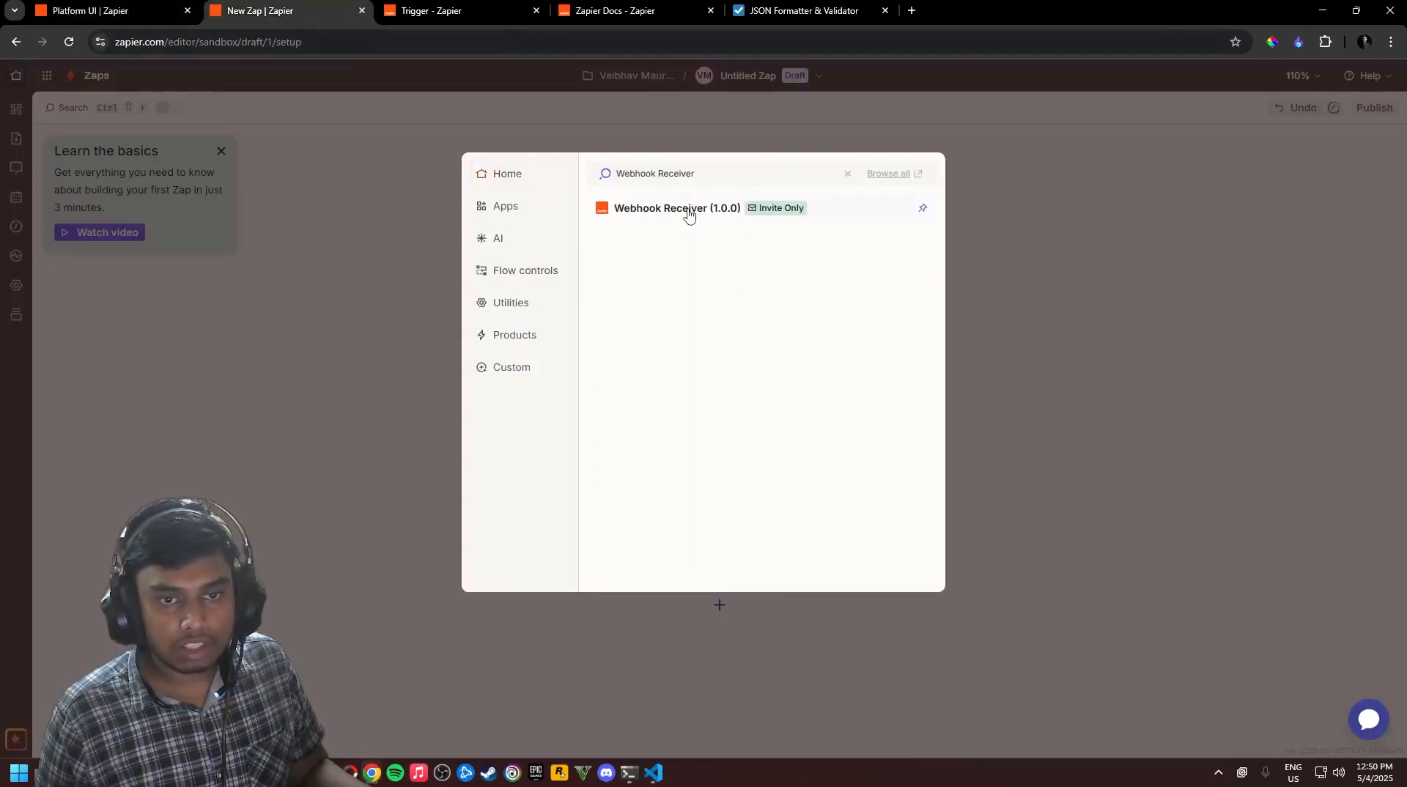
pyautogui.click(688, 213)
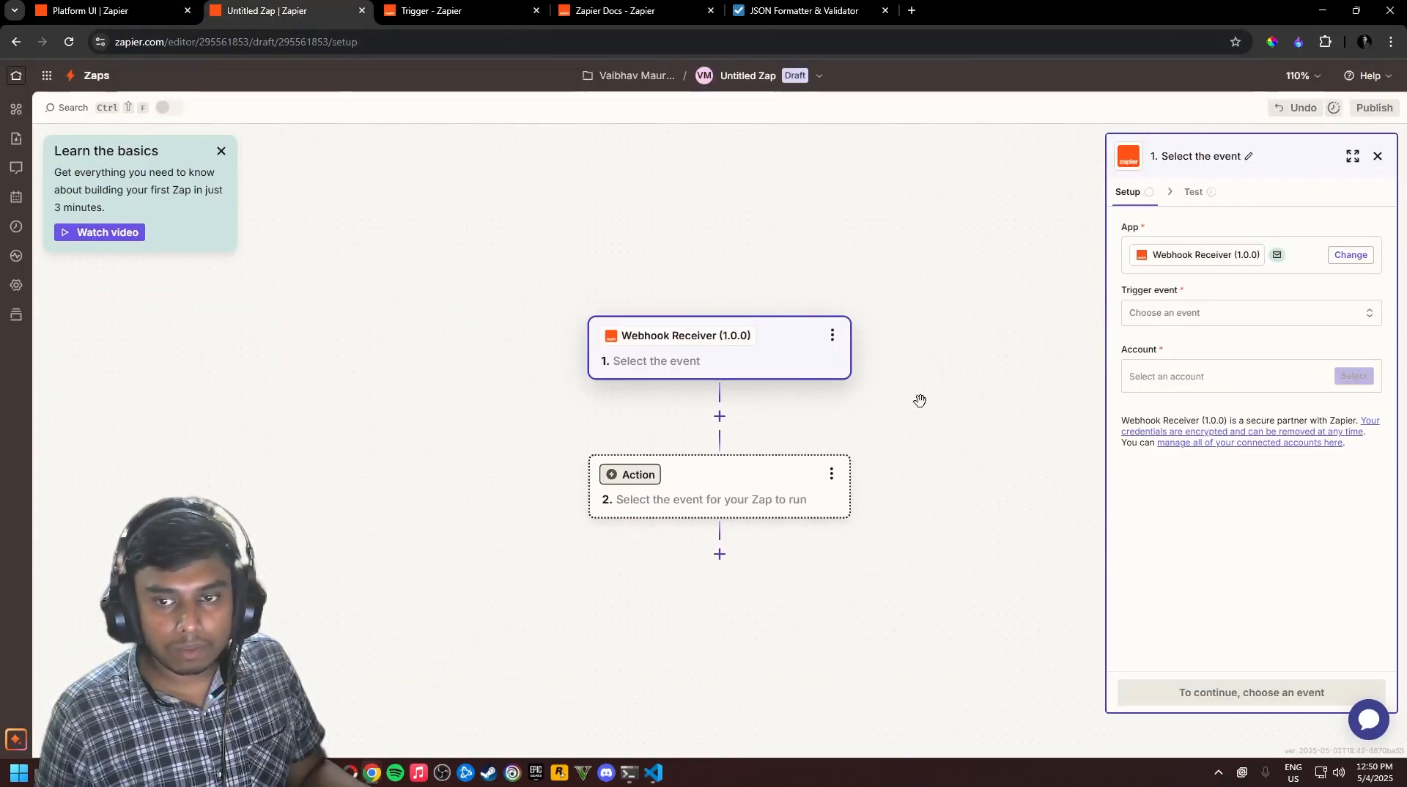
# Set the Send Email trigger event on the Webhook Receiver (1.0.0) #5 account and copy its webhook URL
pyautogui.click(1210, 319)
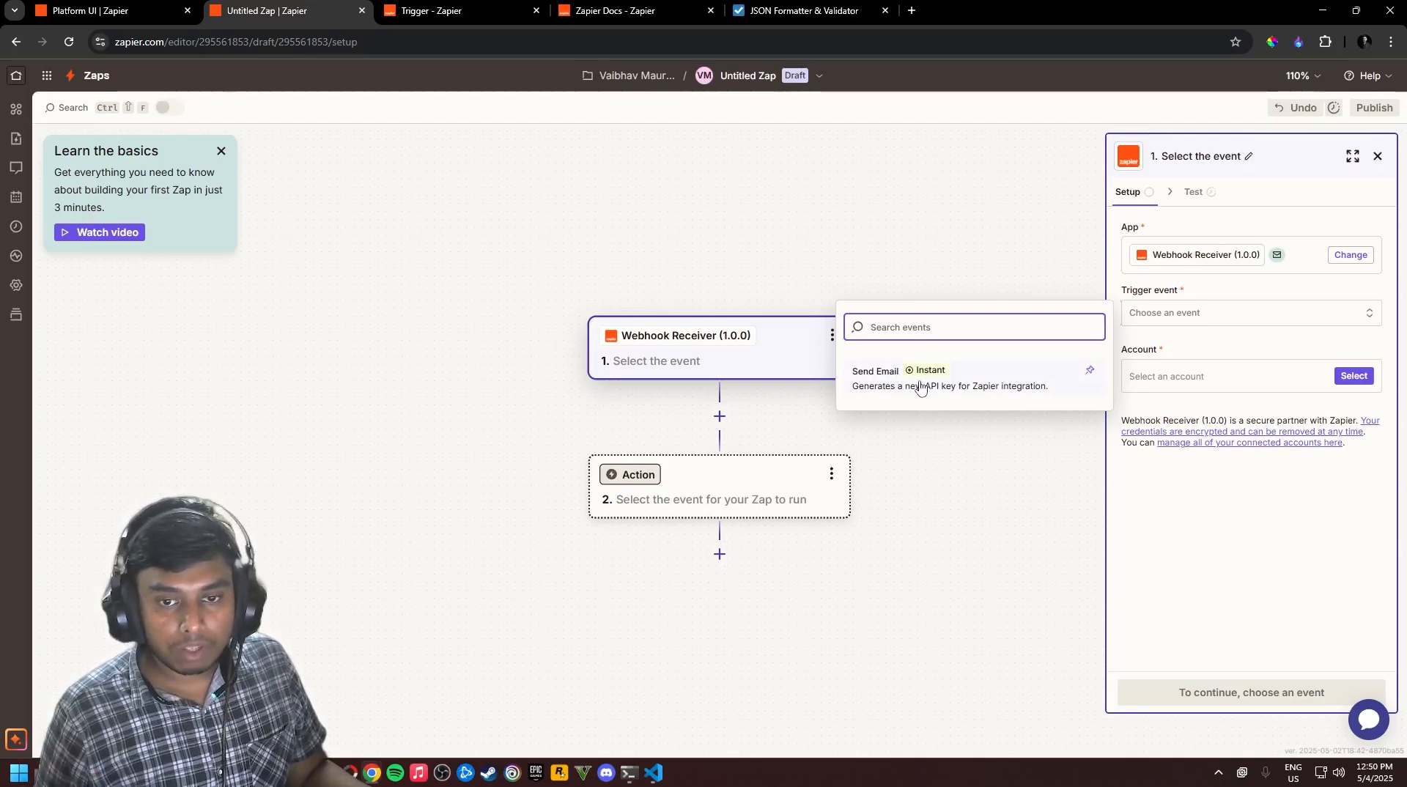
pyautogui.click(972, 393)
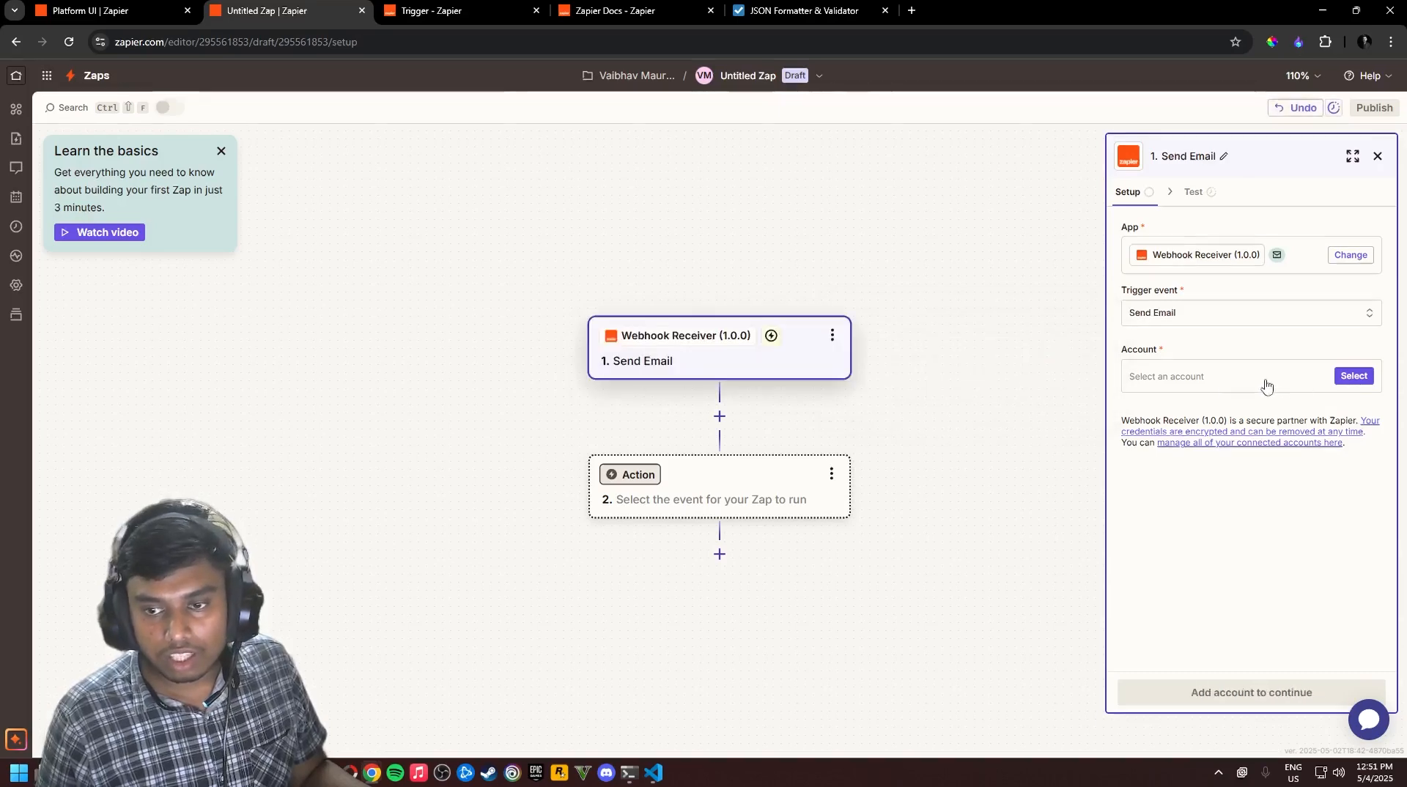
pyautogui.click(1356, 377)
pyautogui.click(942, 420)
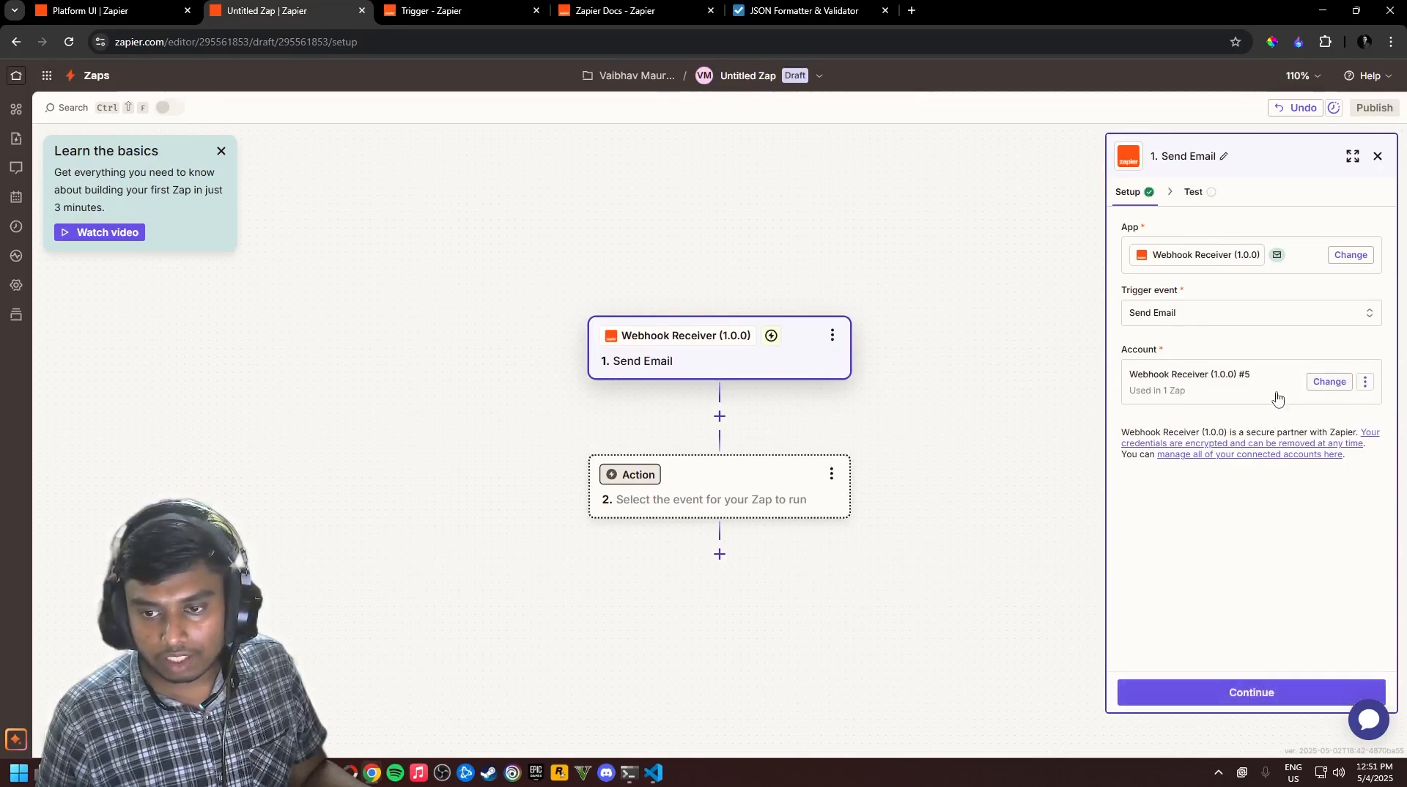
pyautogui.click(1258, 694)
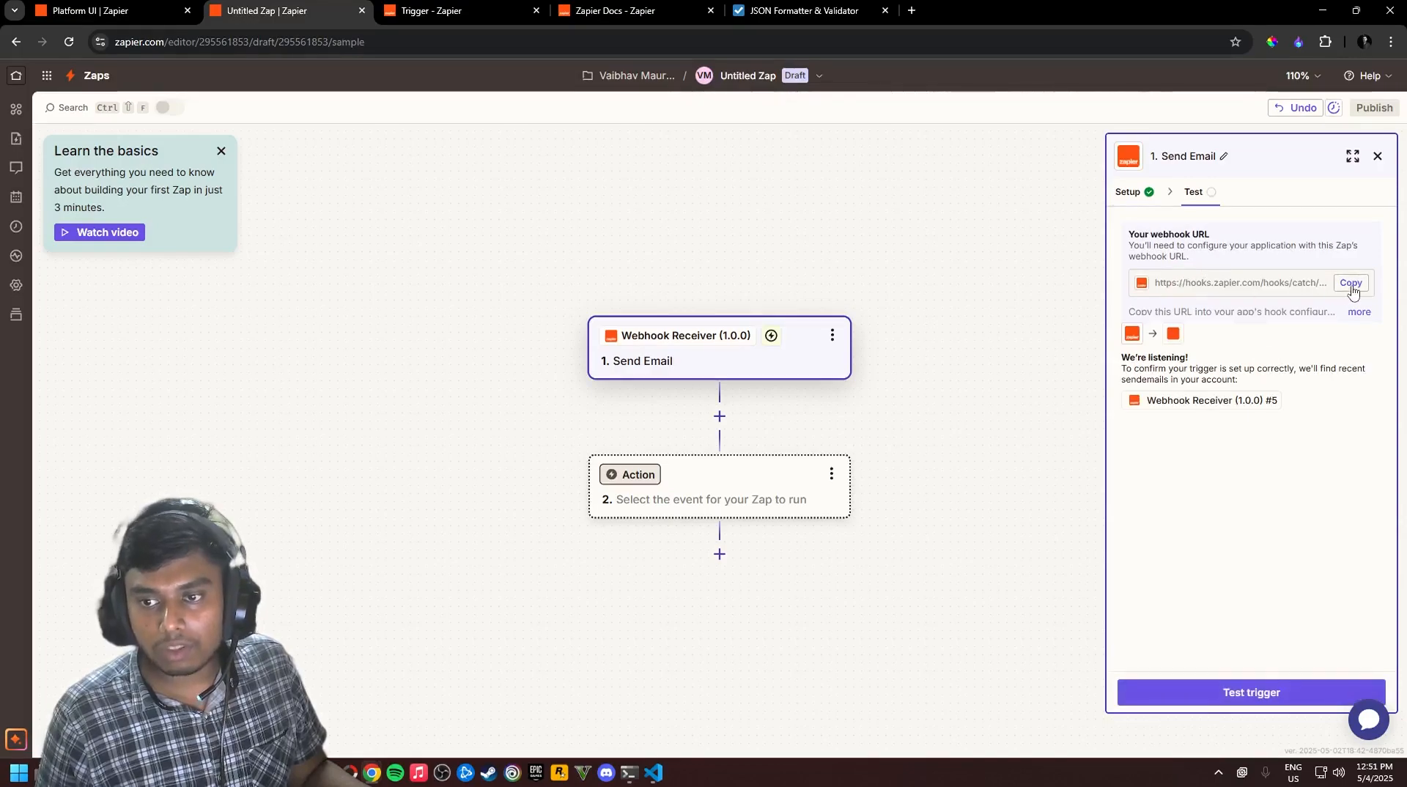
pyautogui.click(1352, 288)
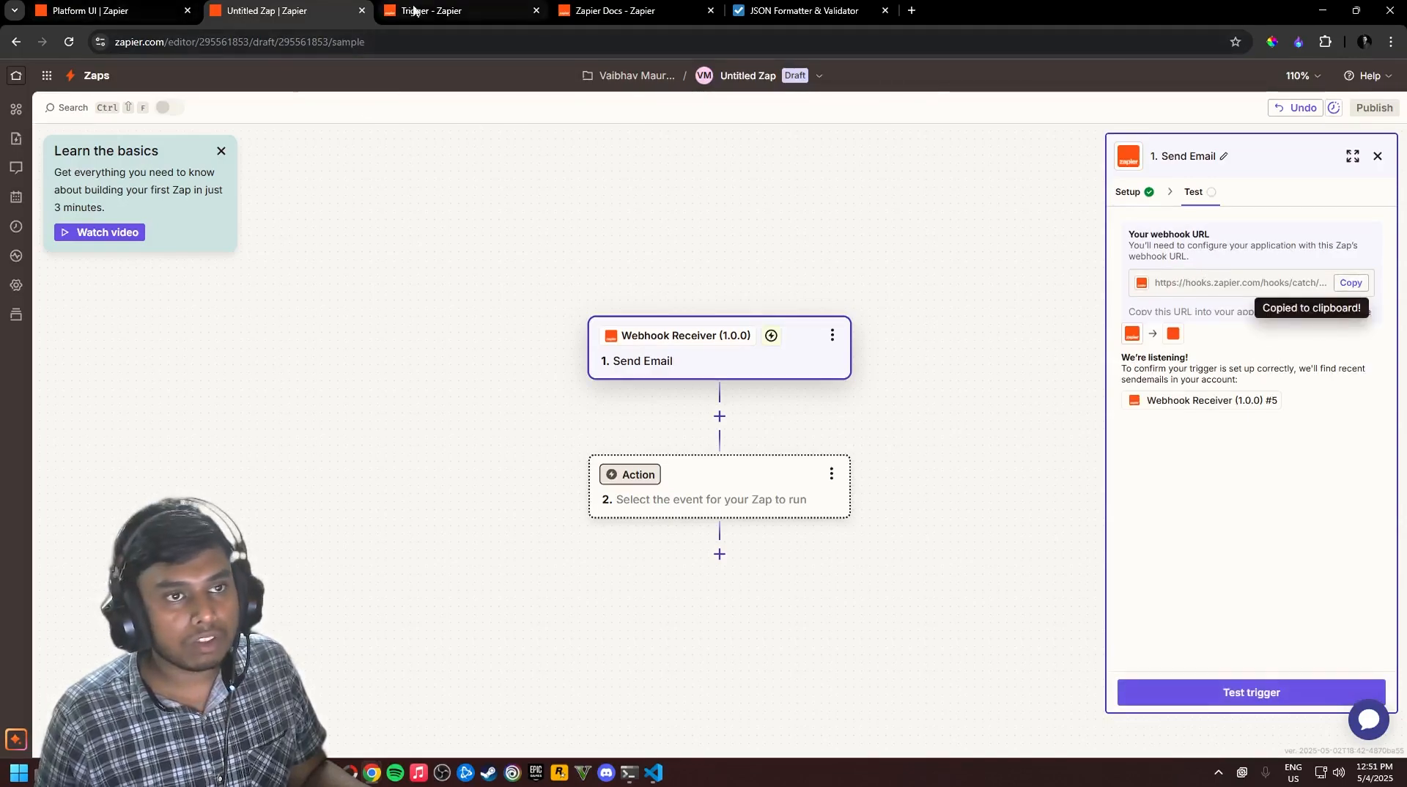
# Paste the hooks.zapier.com URL into ZapierConnect's Webhook URL field and save it
pyautogui.hotkey('alt', 'Tab')
pyautogui.press('Tab')
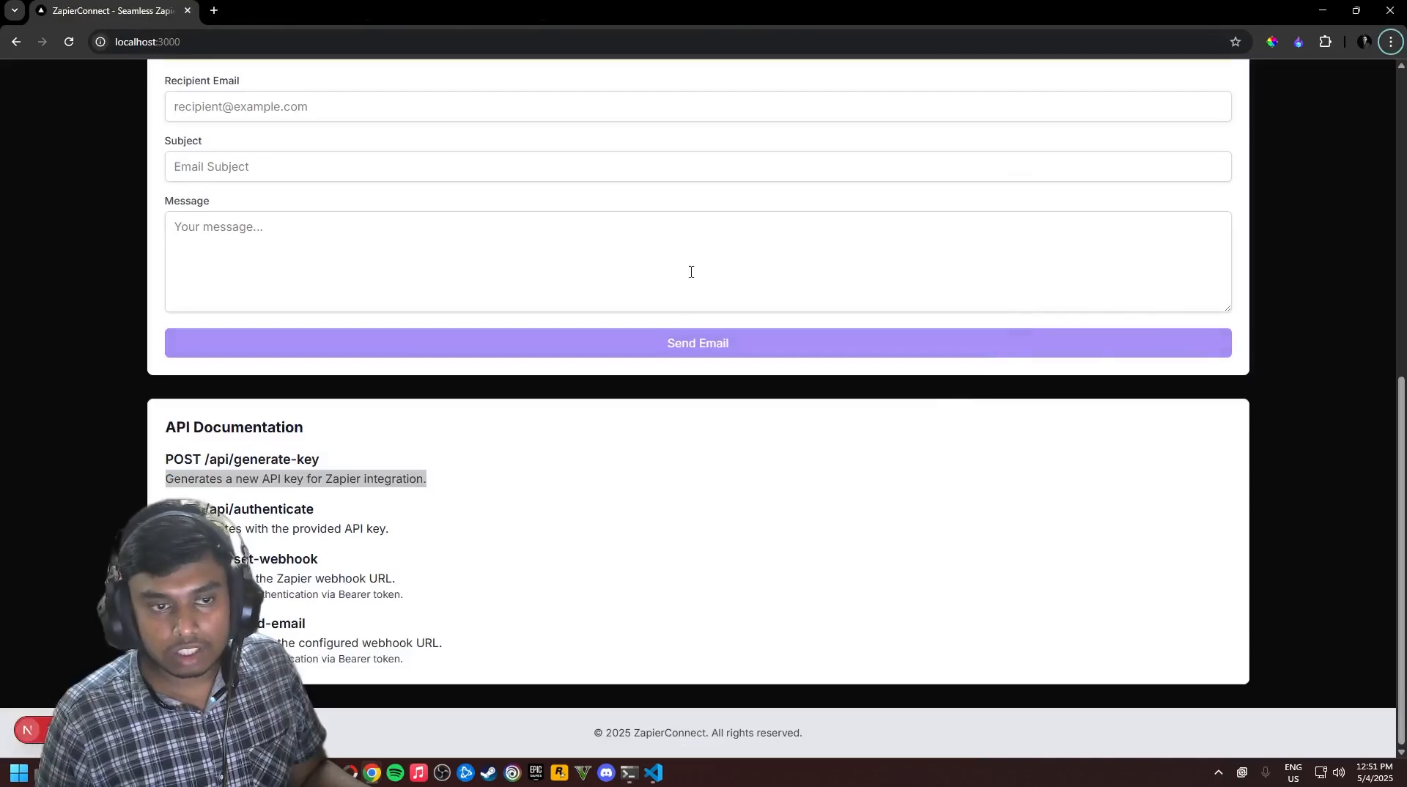
pyautogui.scroll(4, 777, 267)
pyautogui.scroll(3, 778, 267)
pyautogui.click(851, 328)
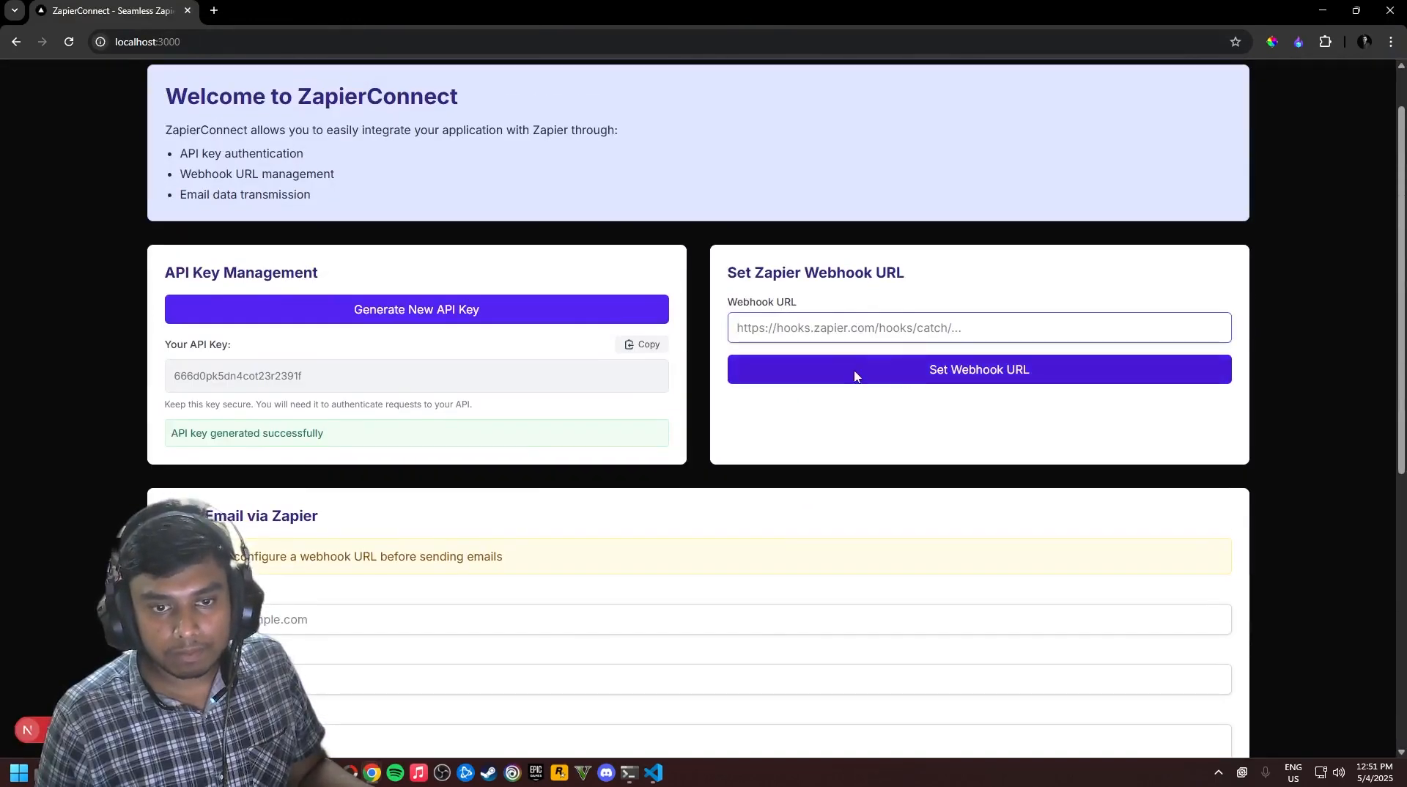
pyautogui.scroll(1, 779, 403)
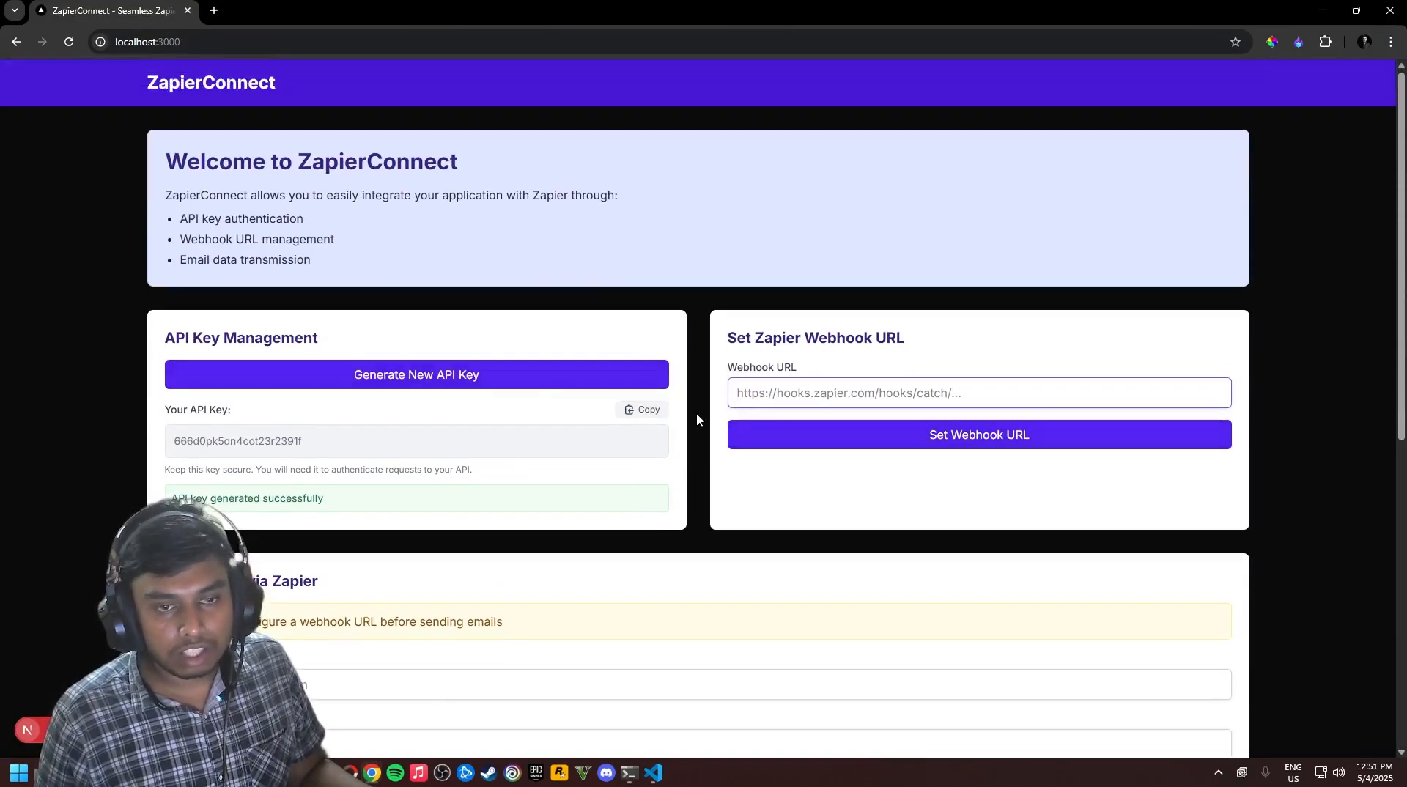
pyautogui.hotkey('ctrl', 'v')
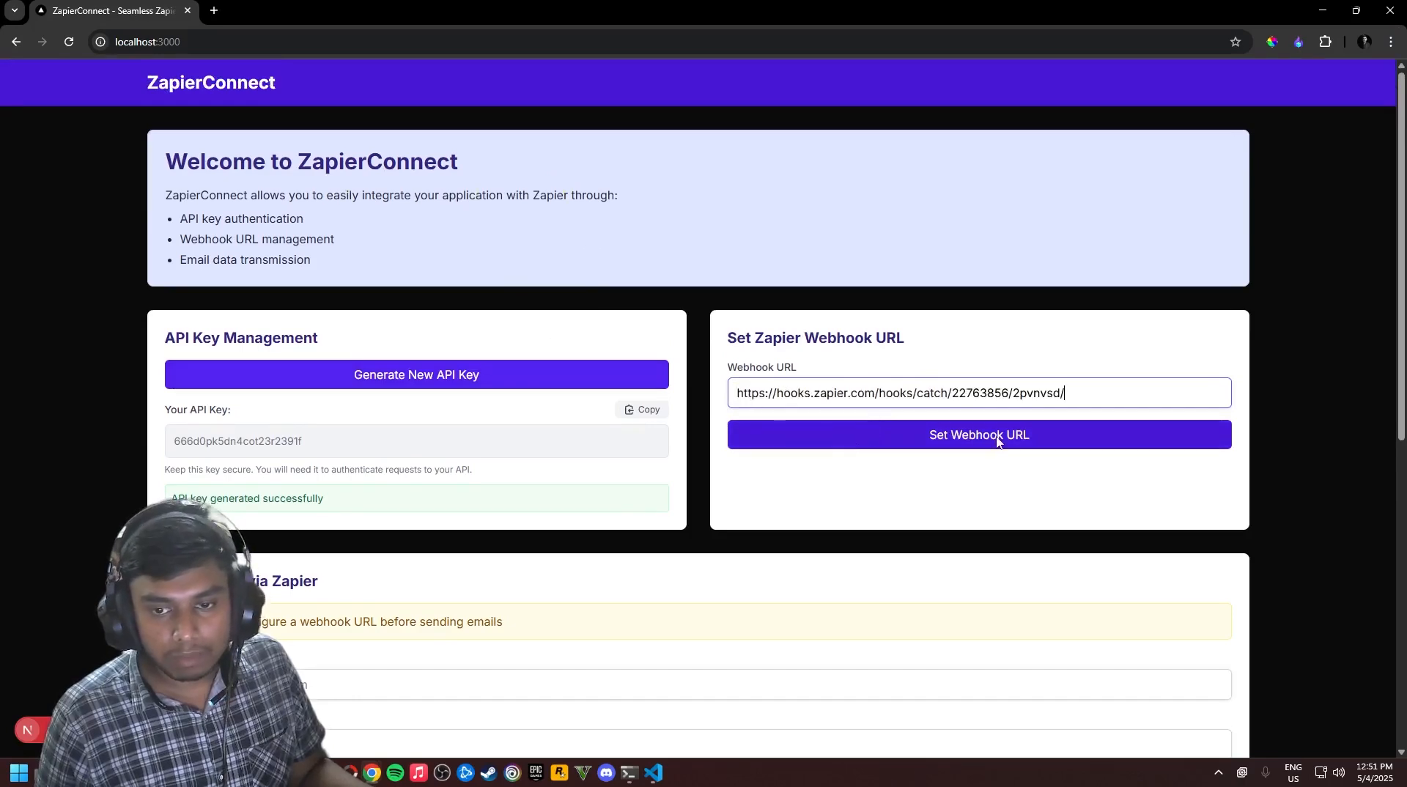
pyautogui.click(781, 435)
pyautogui.scroll(-1, 778, 487)
pyautogui.scroll(-3, 777, 487)
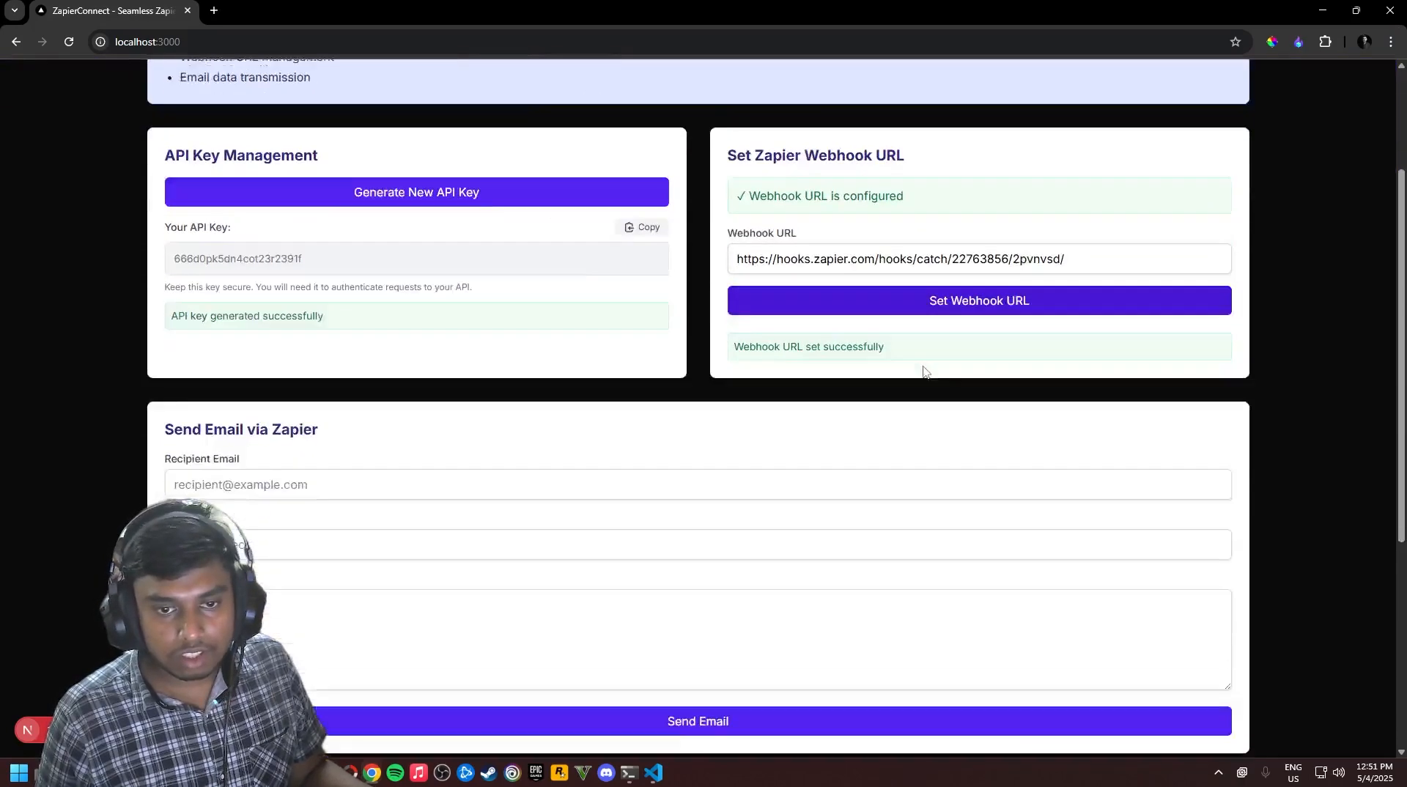
pyautogui.scroll(-2, 428, 371)
# Run the Send Email trigger test twice, each reporting 'No sendemail found'
pyautogui.hotkey('alt', 'Tab')
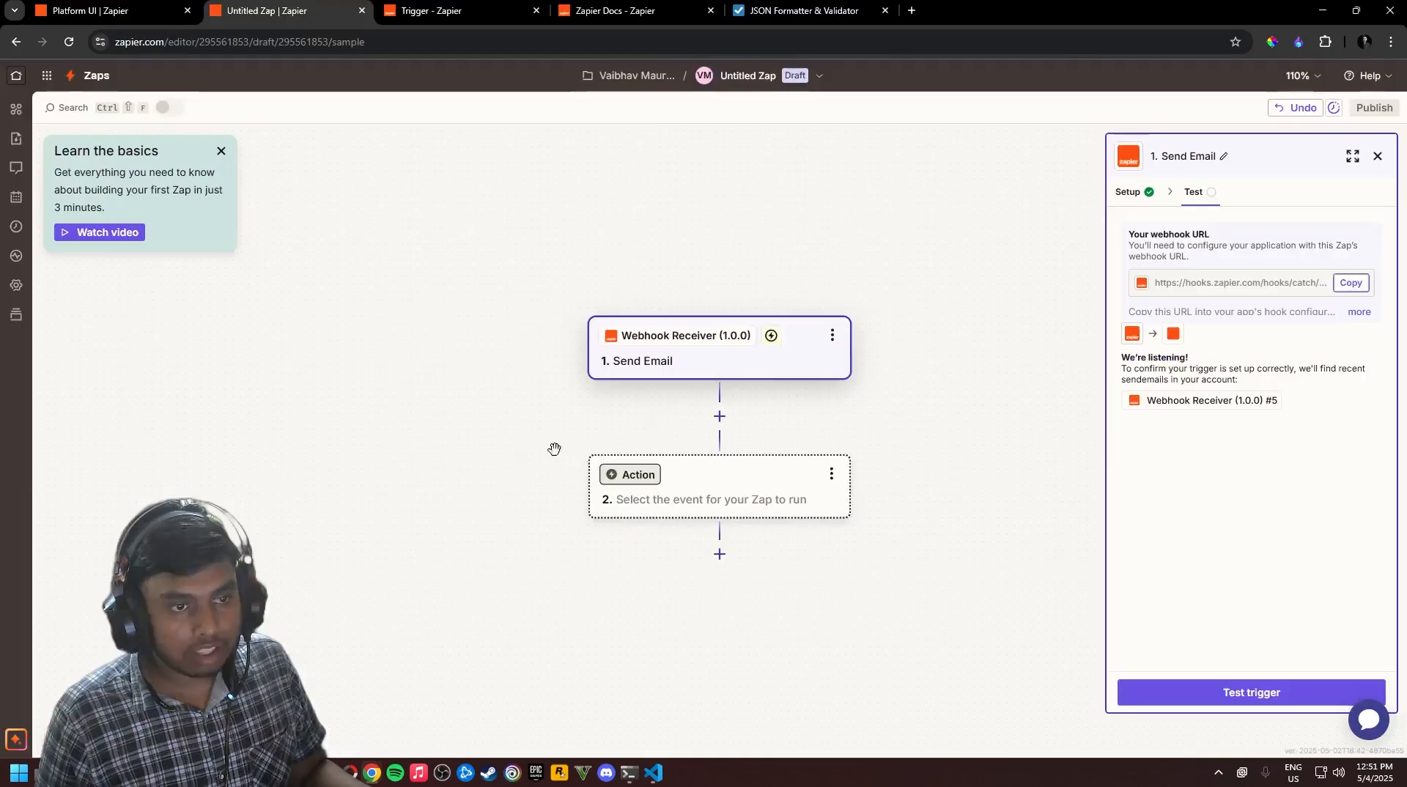
pyautogui.click(1224, 692)
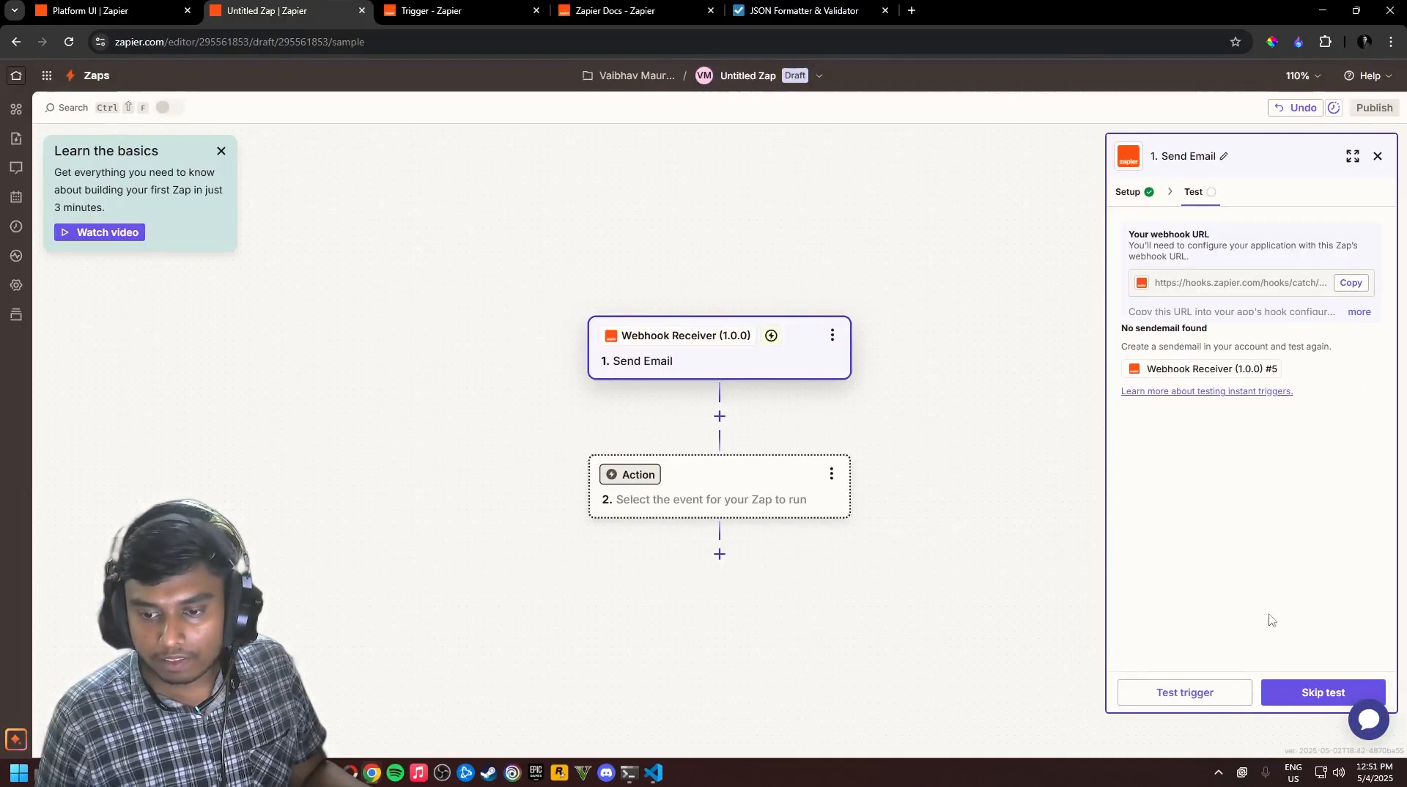
pyautogui.click(1211, 700)
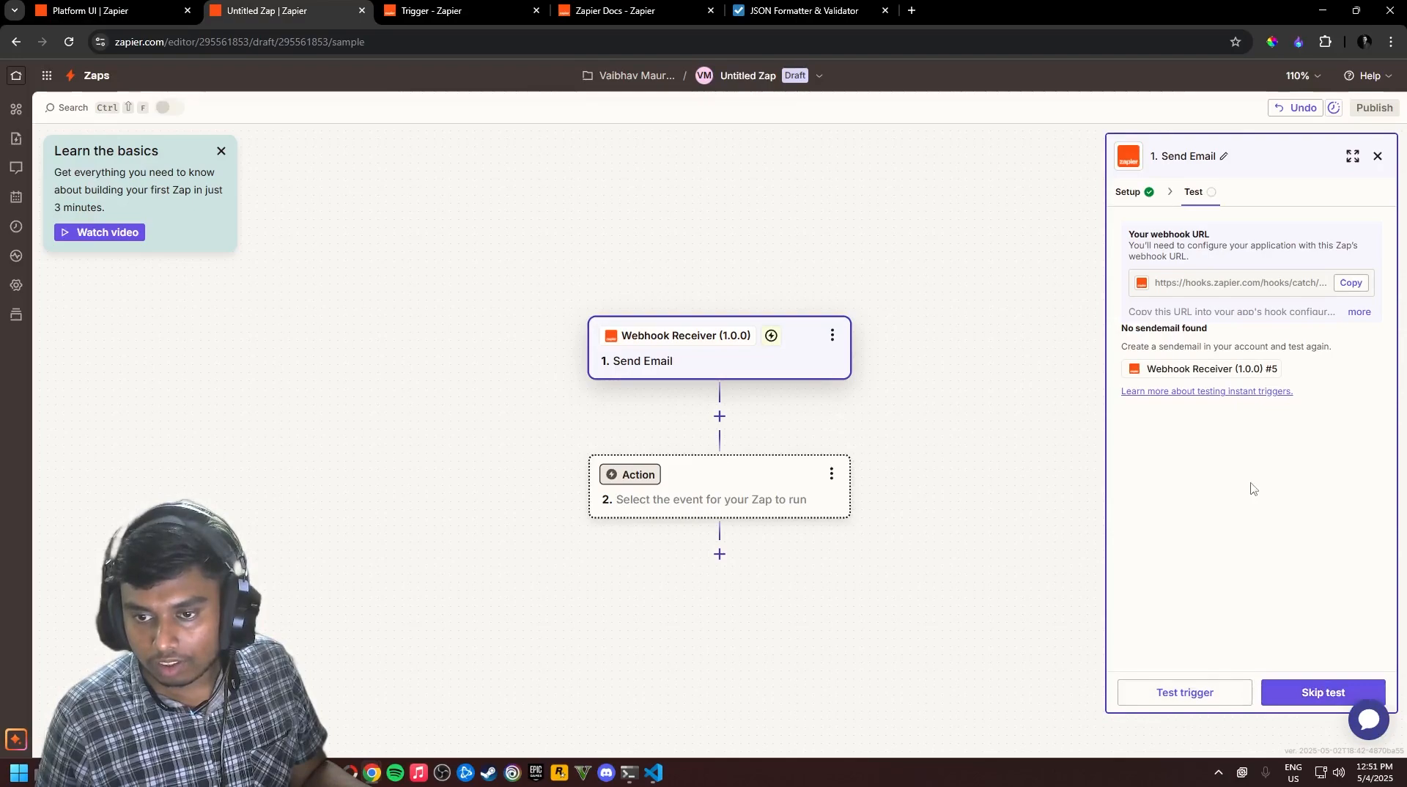
# Send a test email with message 'POST /api/generate-key' from ZapierConnect, then check the VS Code log
pyautogui.hotkey('alt', 'Tab')
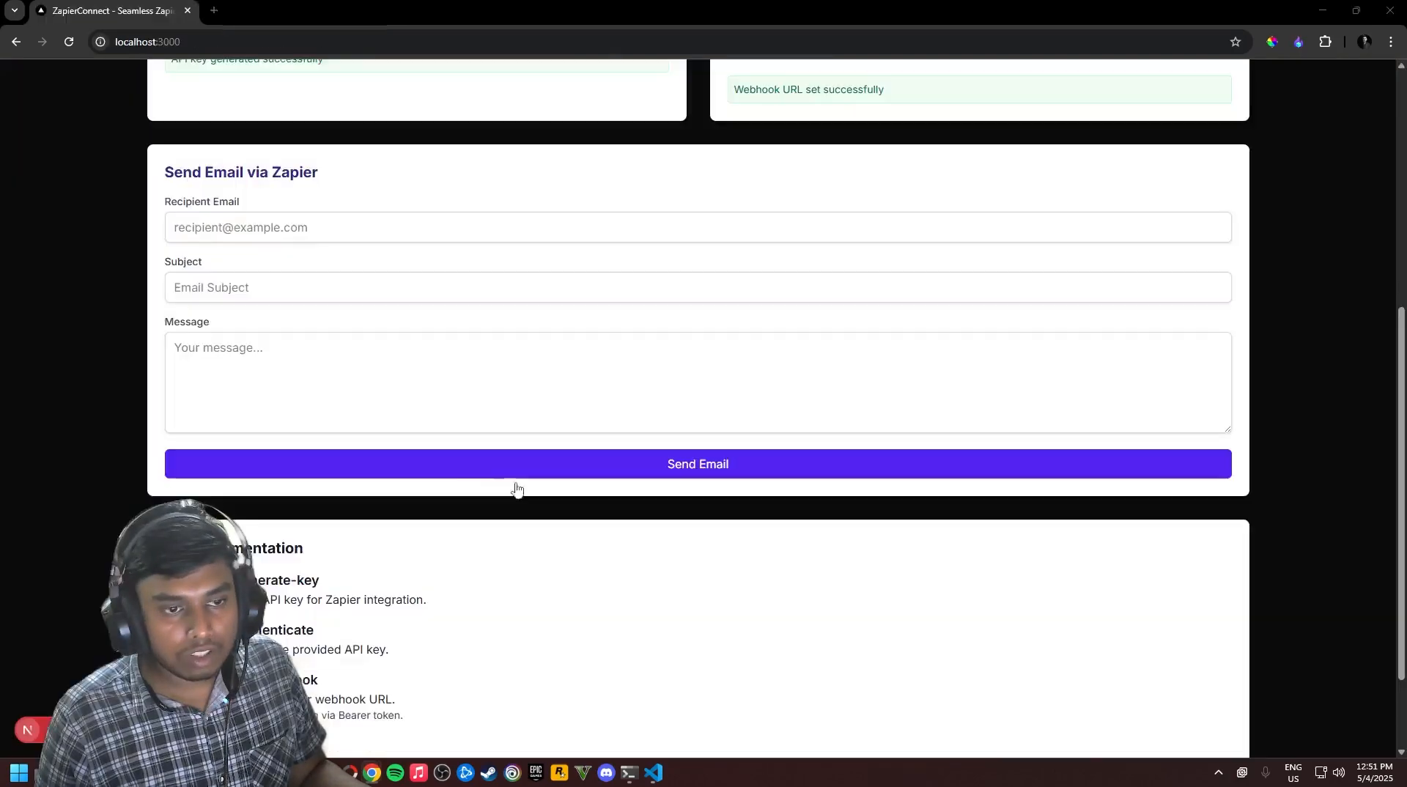
pyautogui.scroll(1, 450, 358)
pyautogui.click(396, 302)
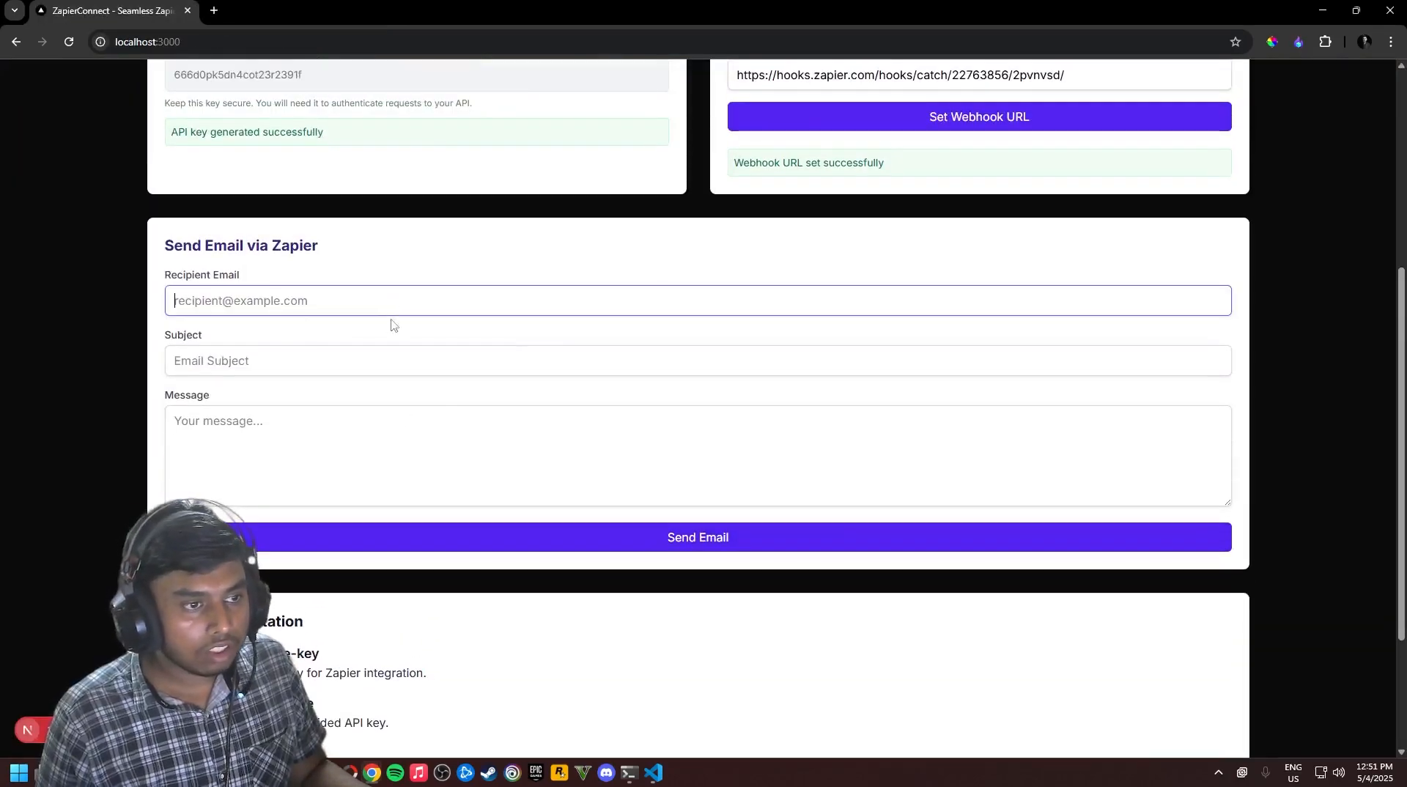
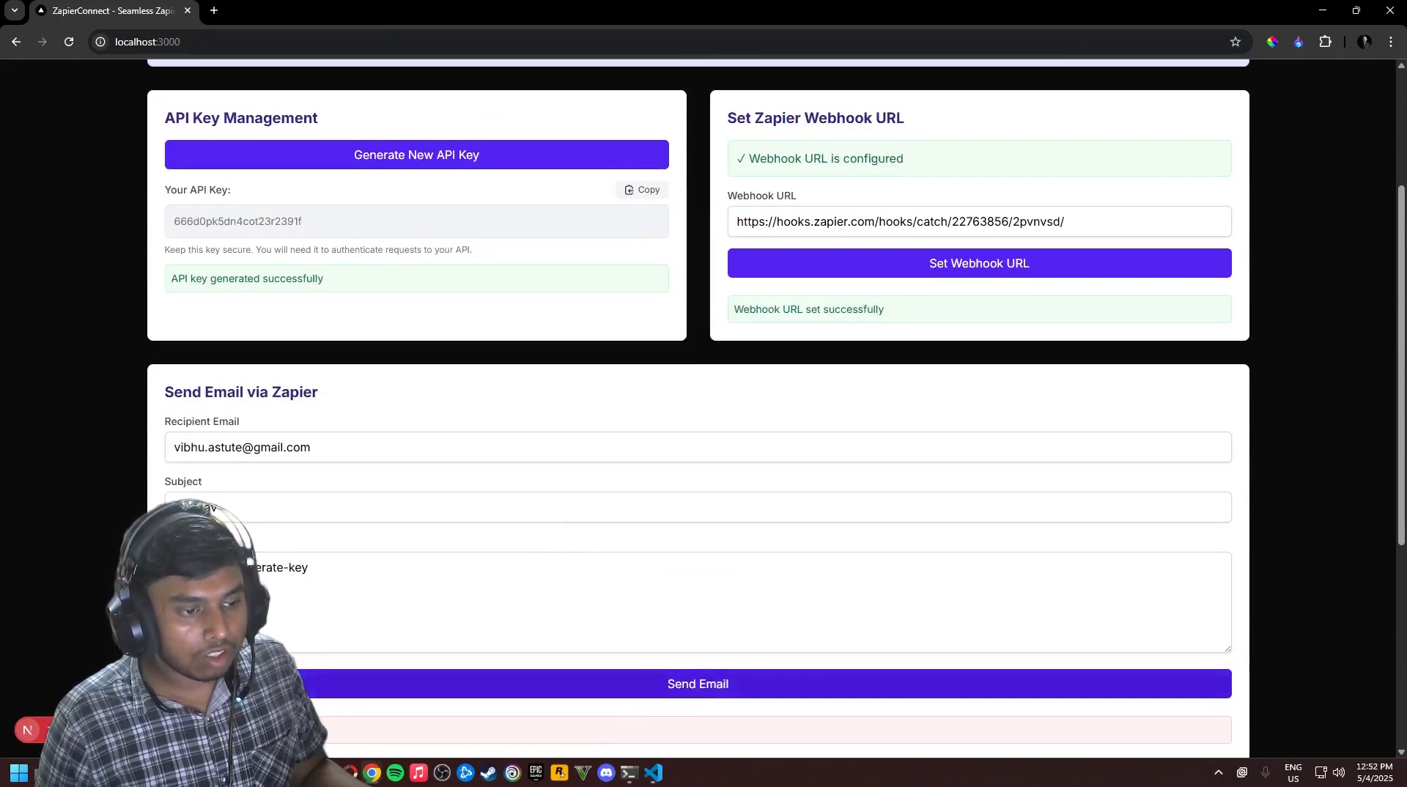
pyautogui.scroll(-2, 318, 533)
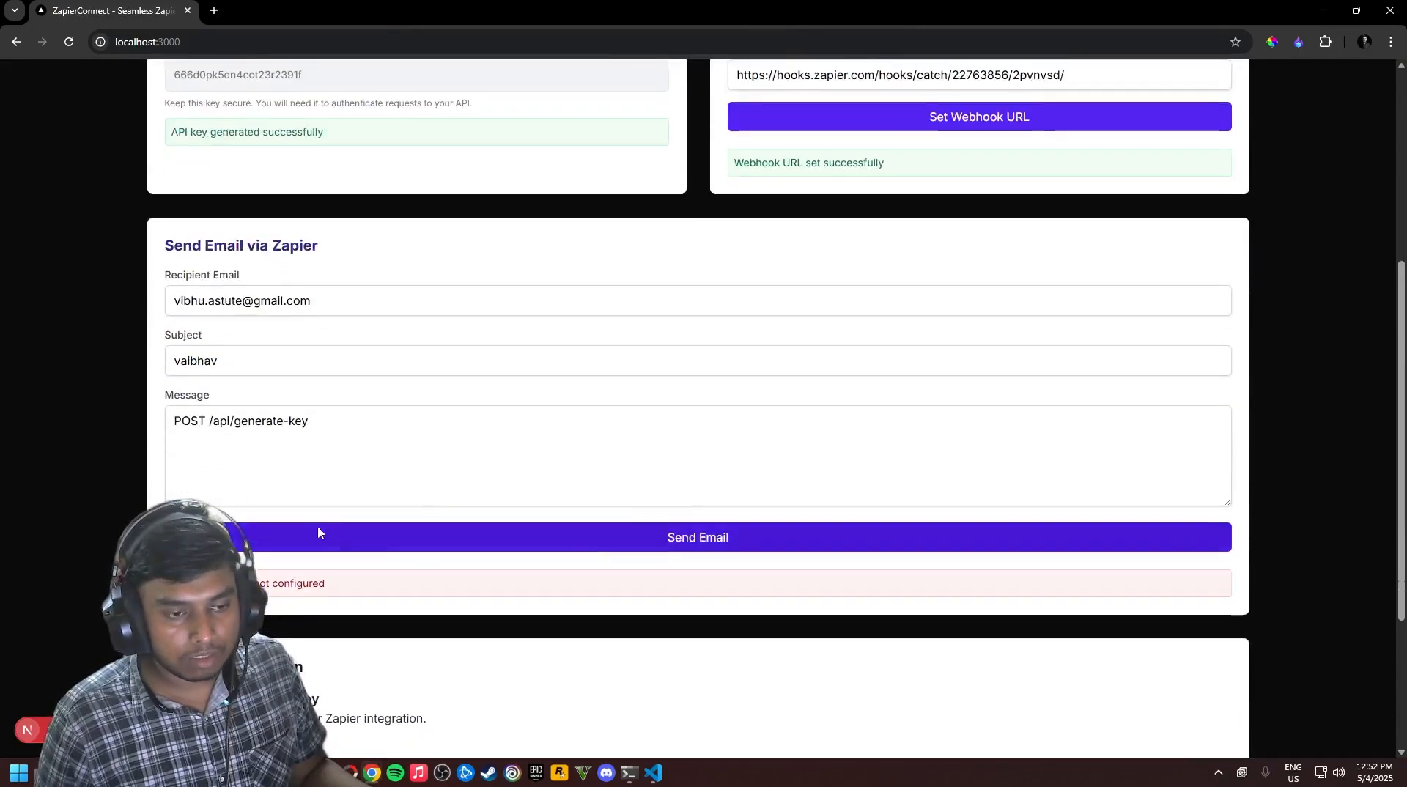
pyautogui.click(371, 541)
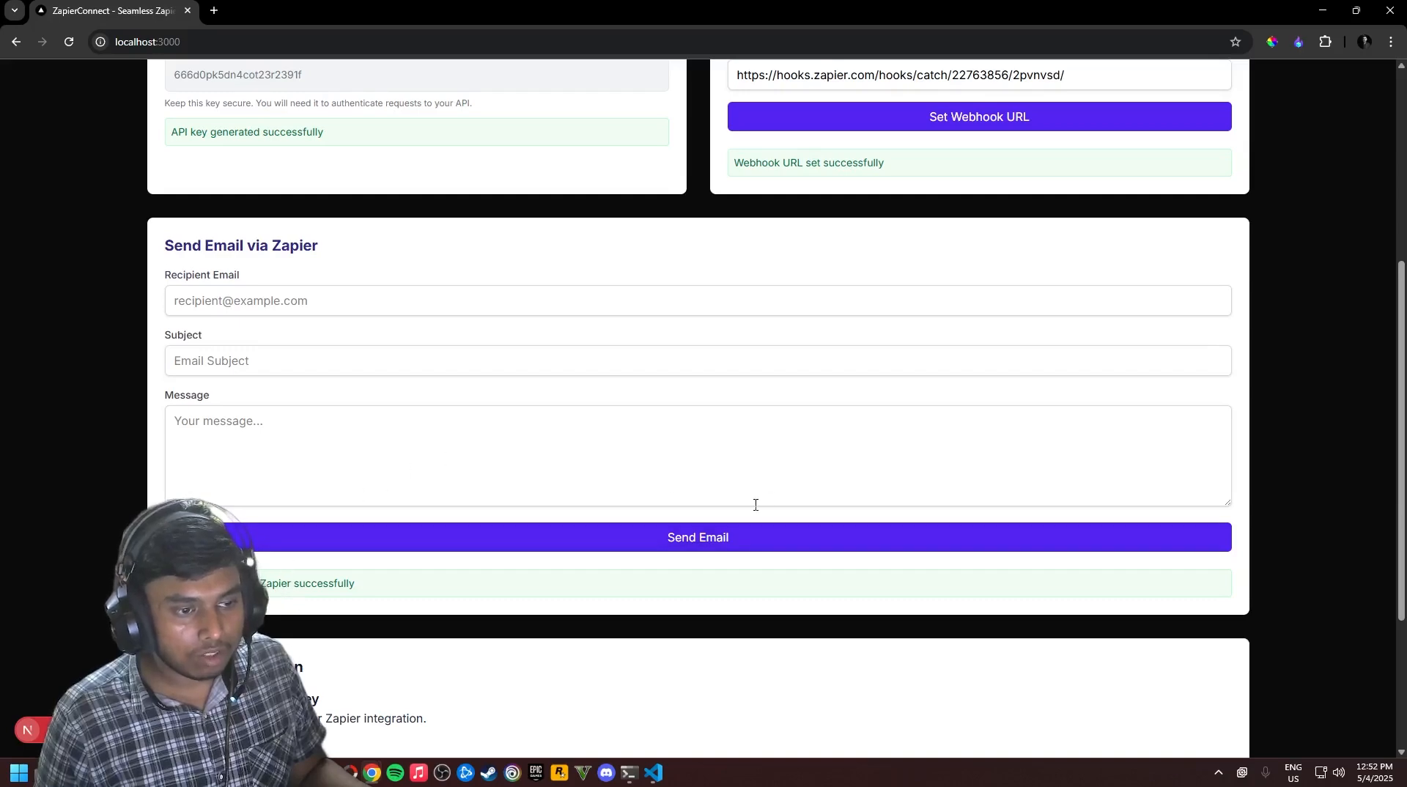
pyautogui.hotkey('alt', 'Tab')
pyautogui.click(994, 301)
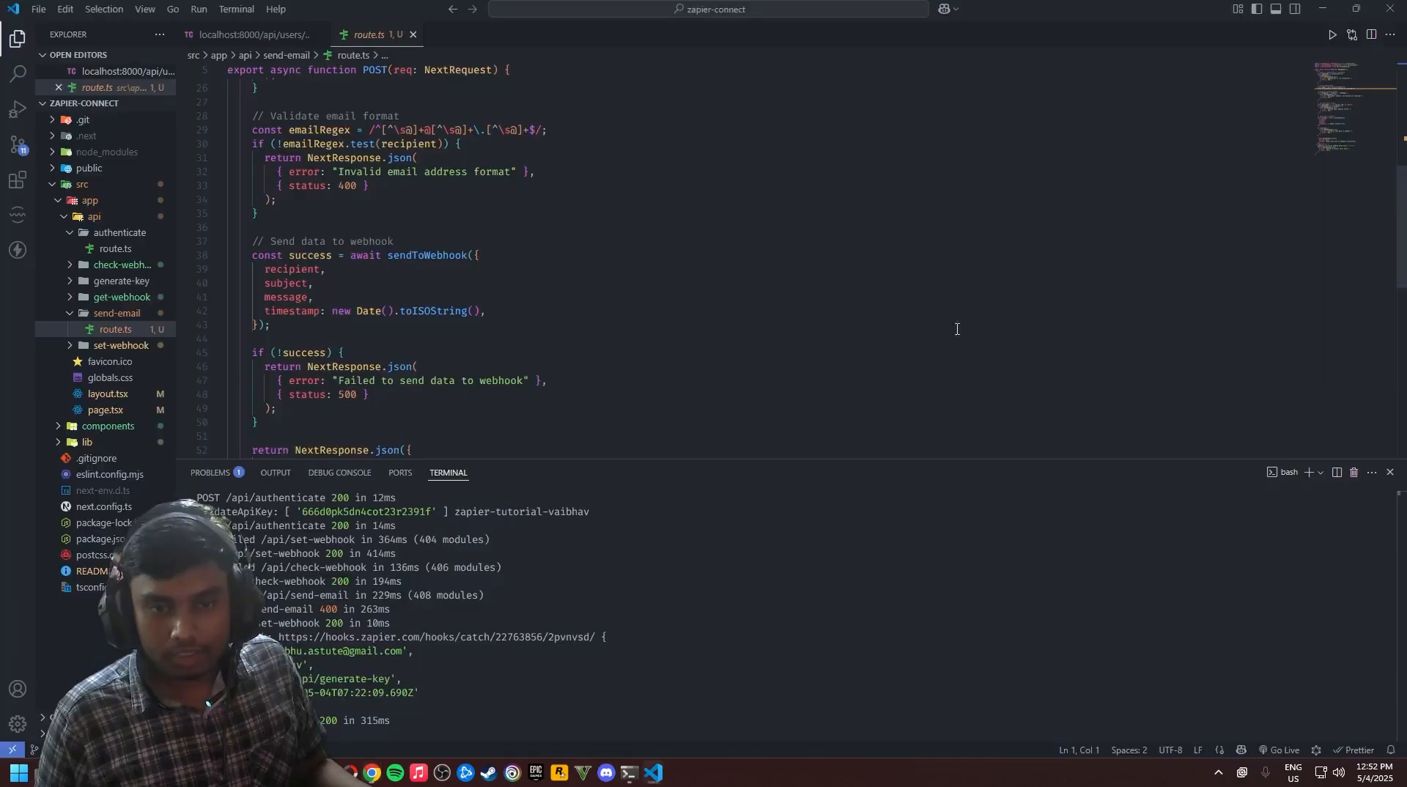
pyautogui.hotkey('alt', 'Tab')
pyautogui.hotkey('alt', 'Tab')
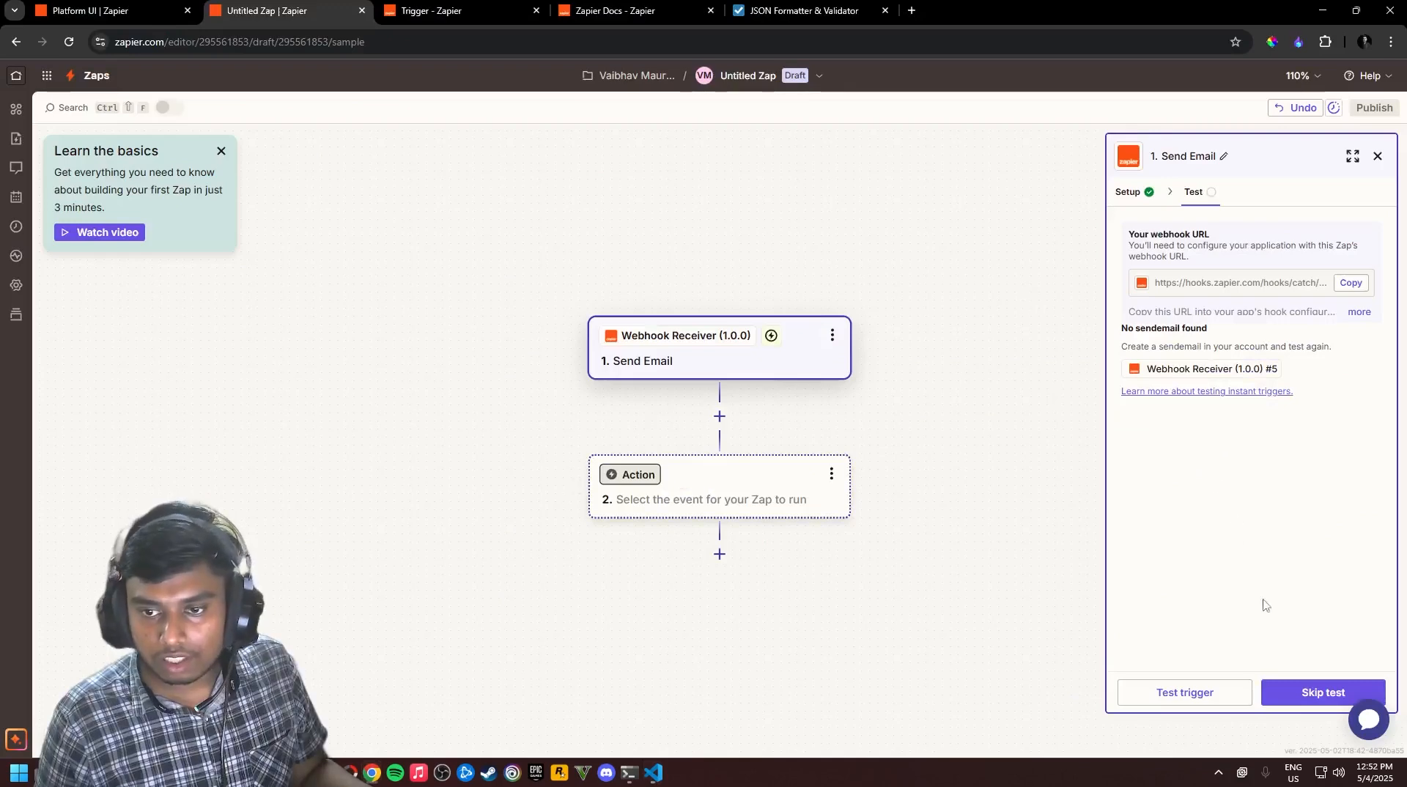
# Retest the trigger, check the SendEmail A record's message POST /api/generate-key, and continue with it
pyautogui.click(1218, 695)
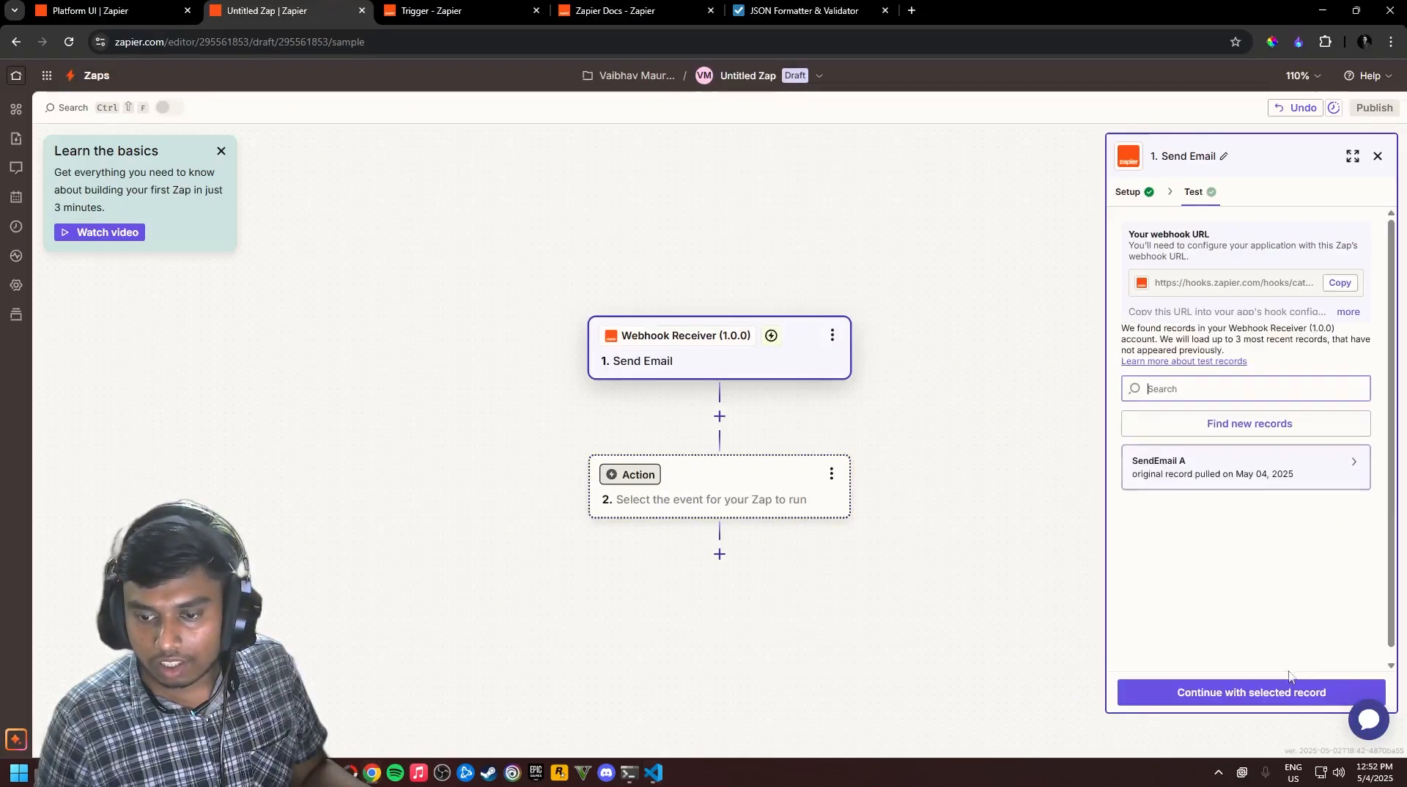
pyautogui.click(1237, 469)
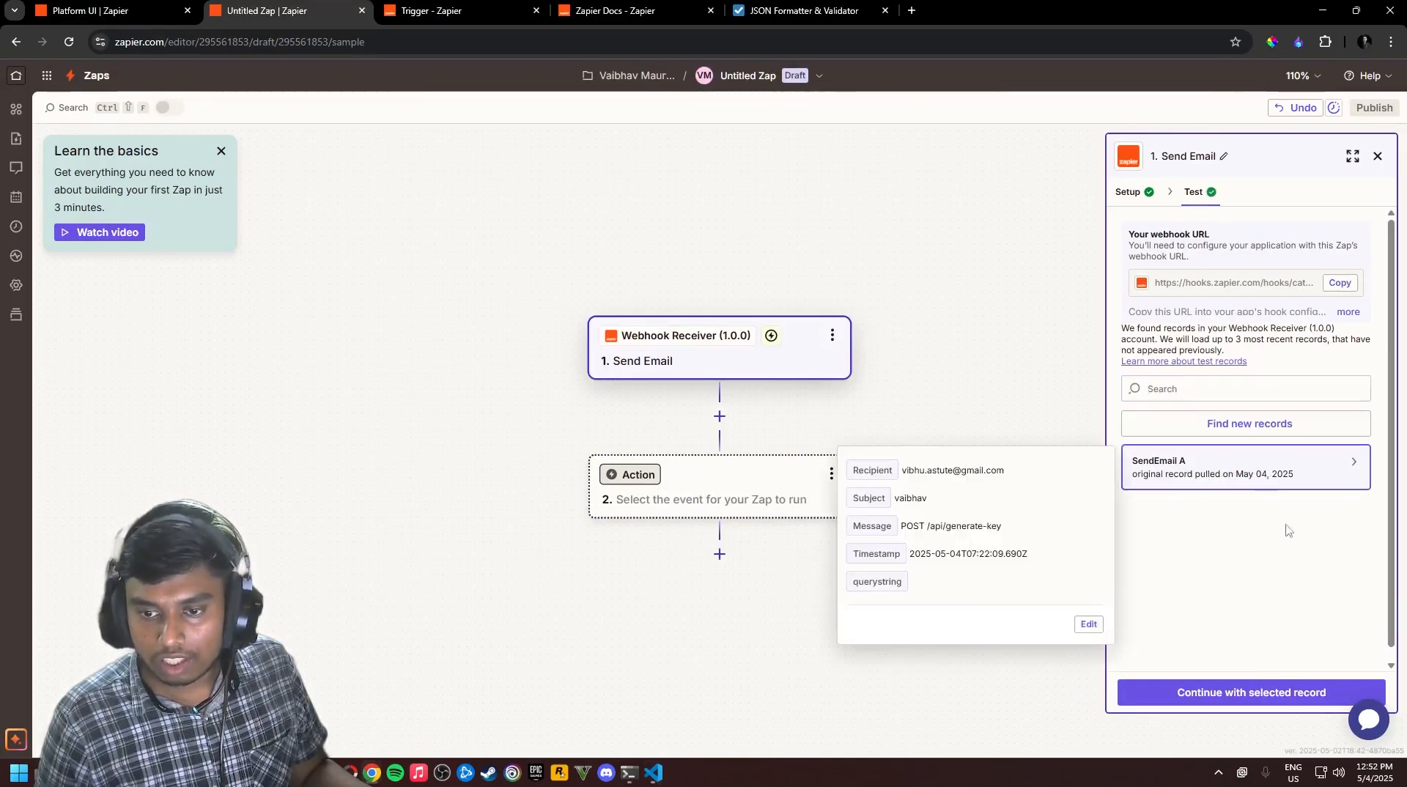
pyautogui.moveTo(906, 468); pyautogui.dragTo(1016, 473)
pyautogui.click(937, 502)
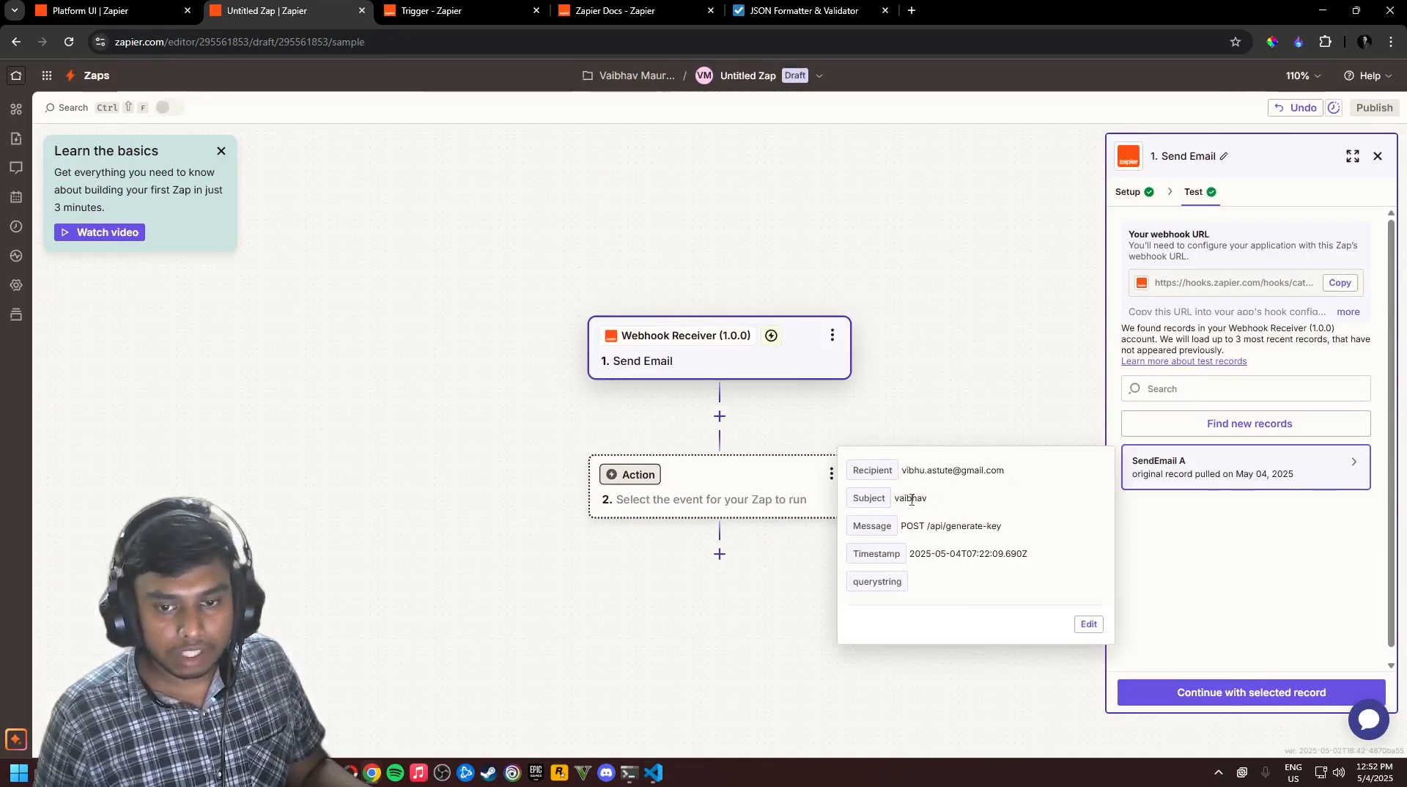
pyautogui.moveTo(902, 526); pyautogui.dragTo(1017, 538)
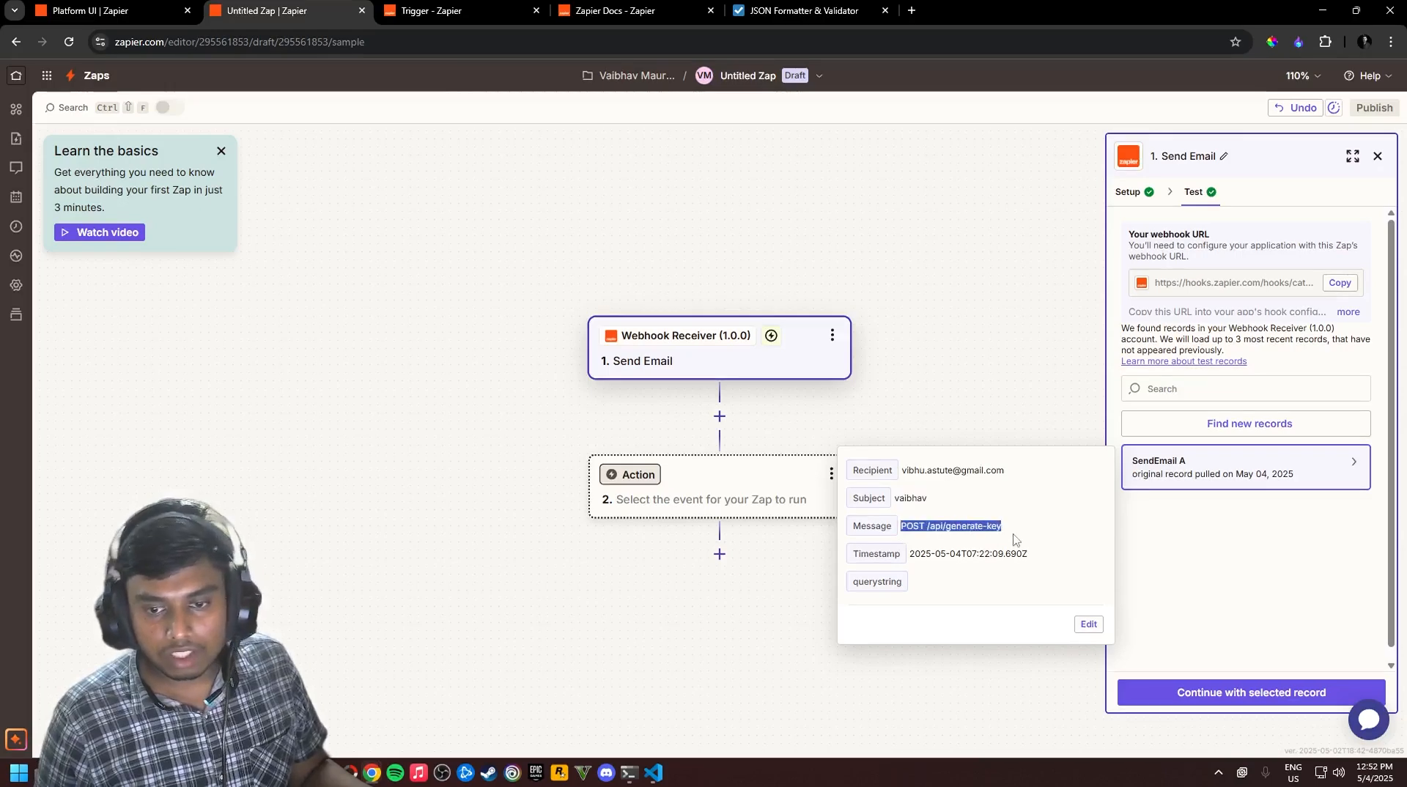
pyautogui.click(1019, 540)
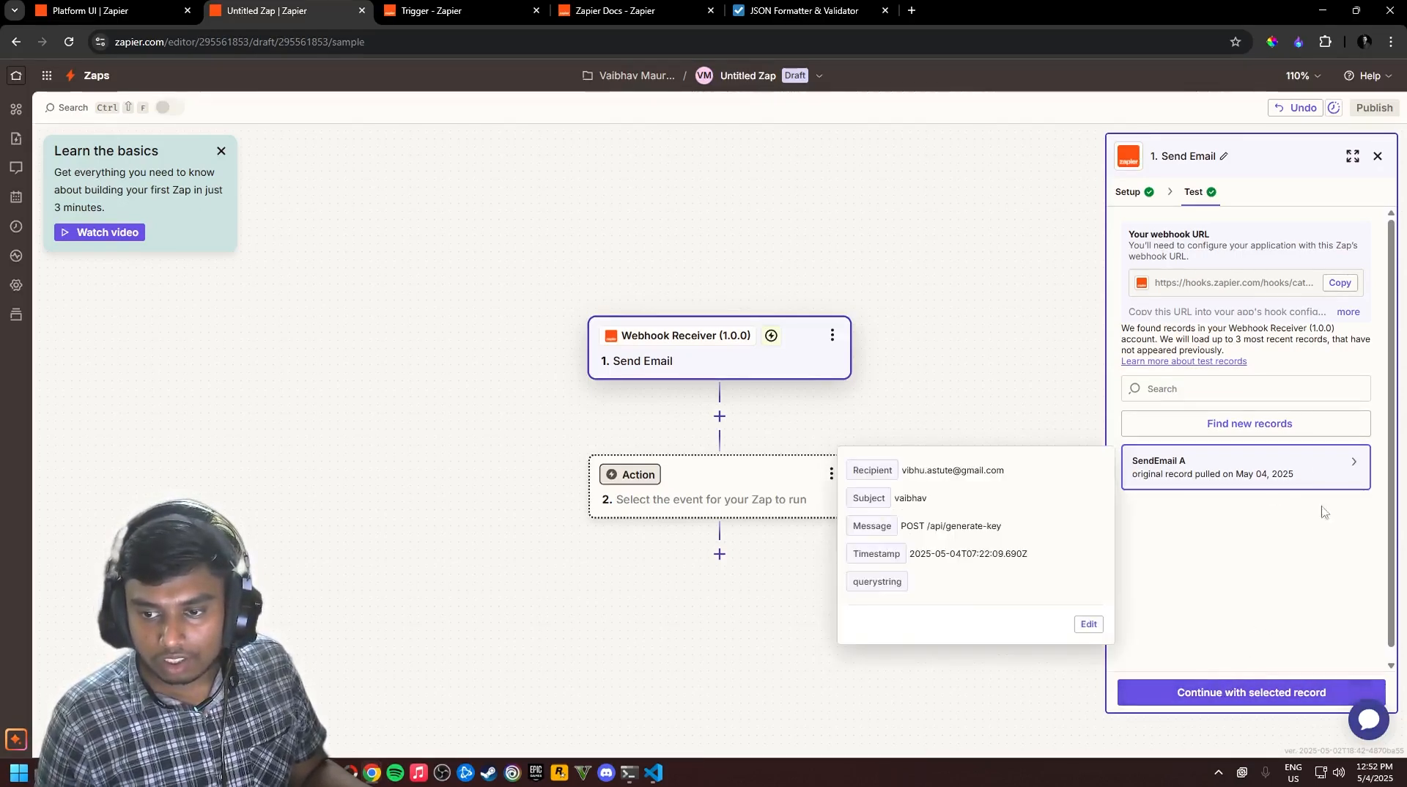
pyautogui.moveTo(1210, 472)
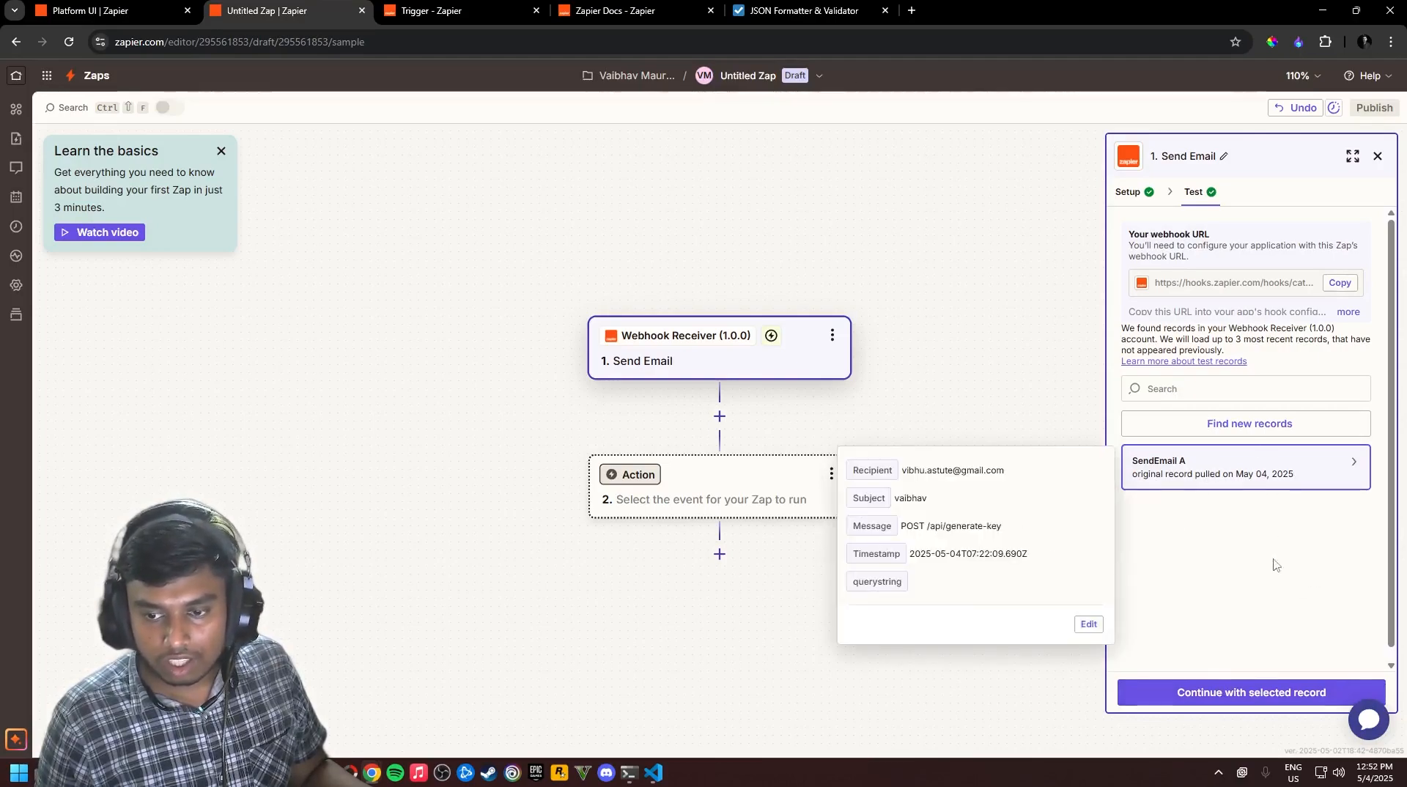
pyautogui.click(1292, 693)
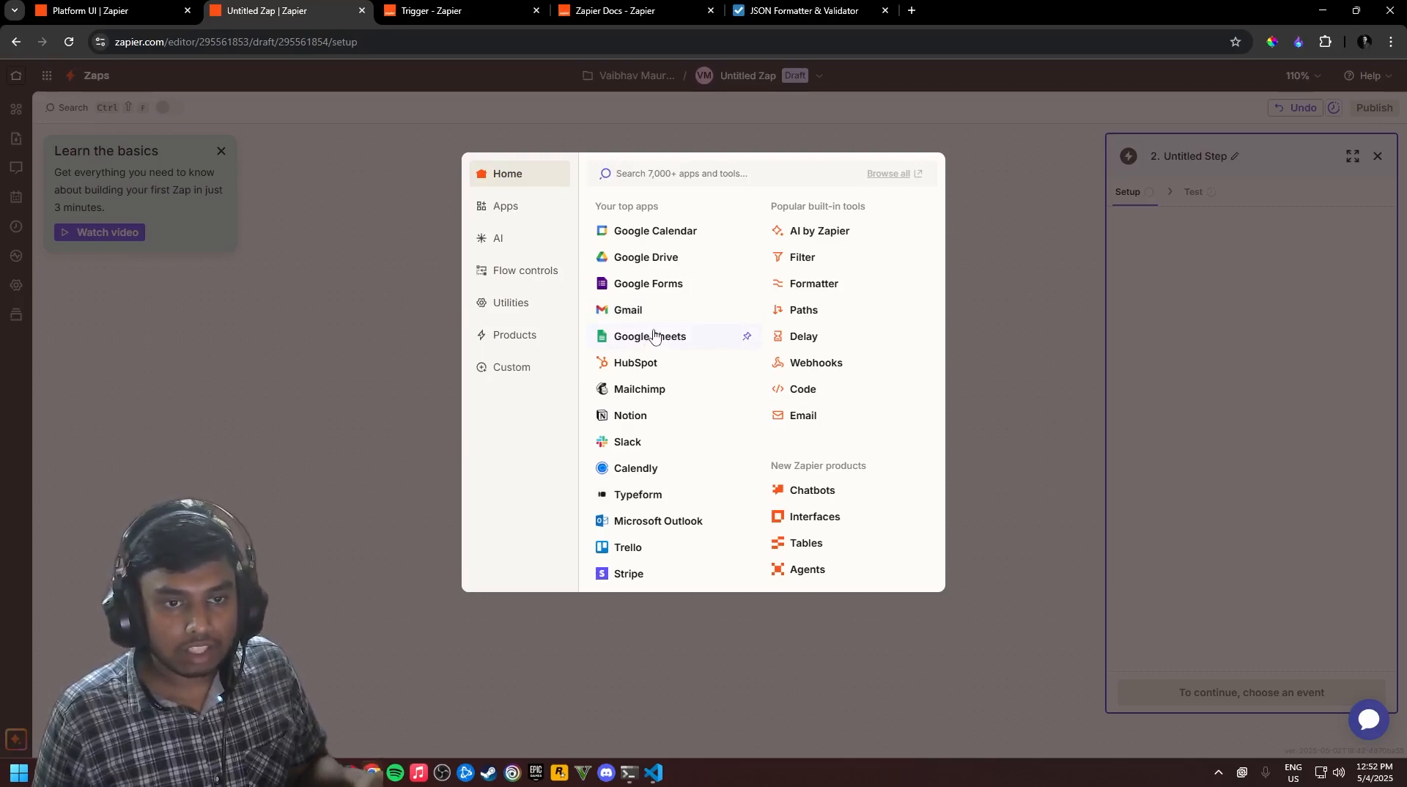
# After a quick look at the developer platform tab, pick Google Sheets as the action app
pyautogui.click(109, 11)
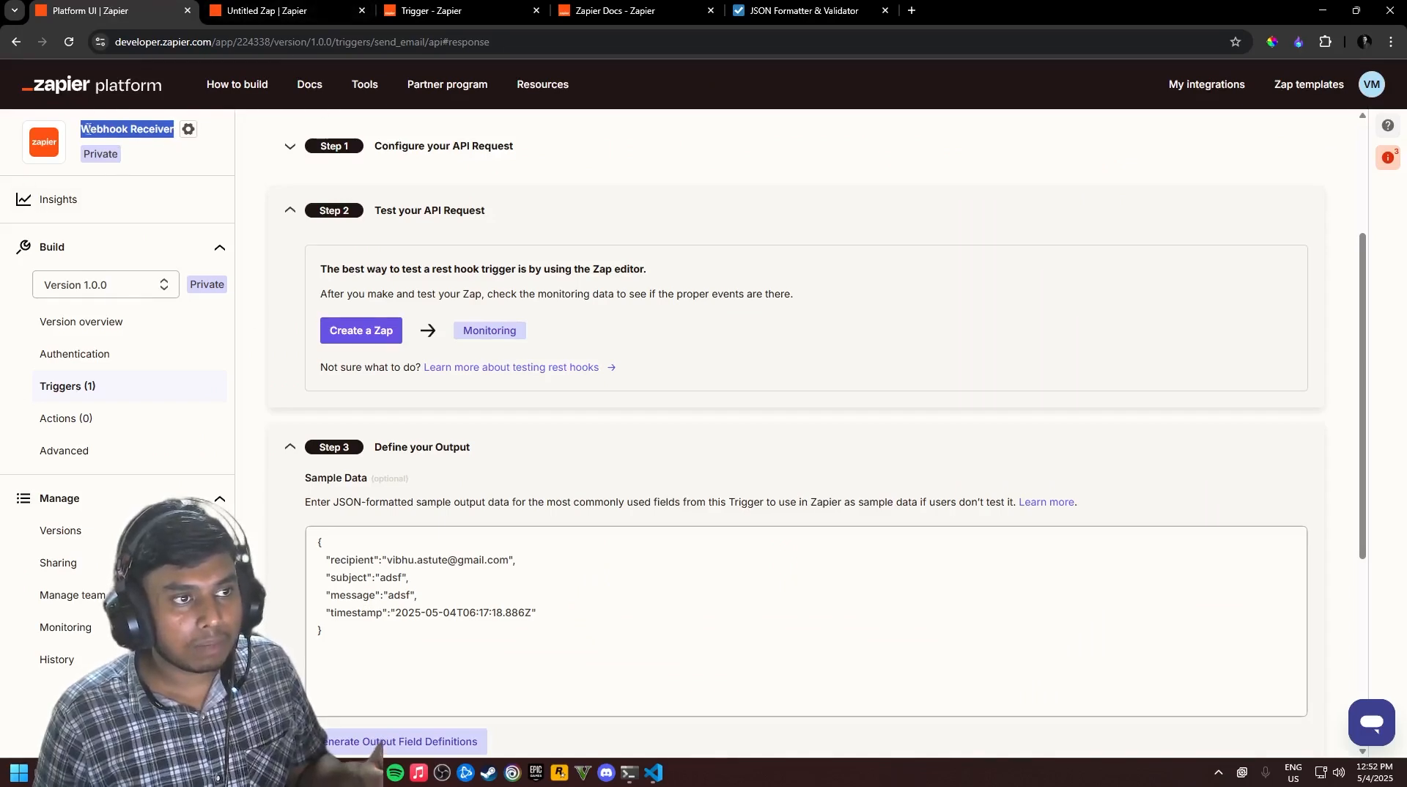
pyautogui.click(290, 11)
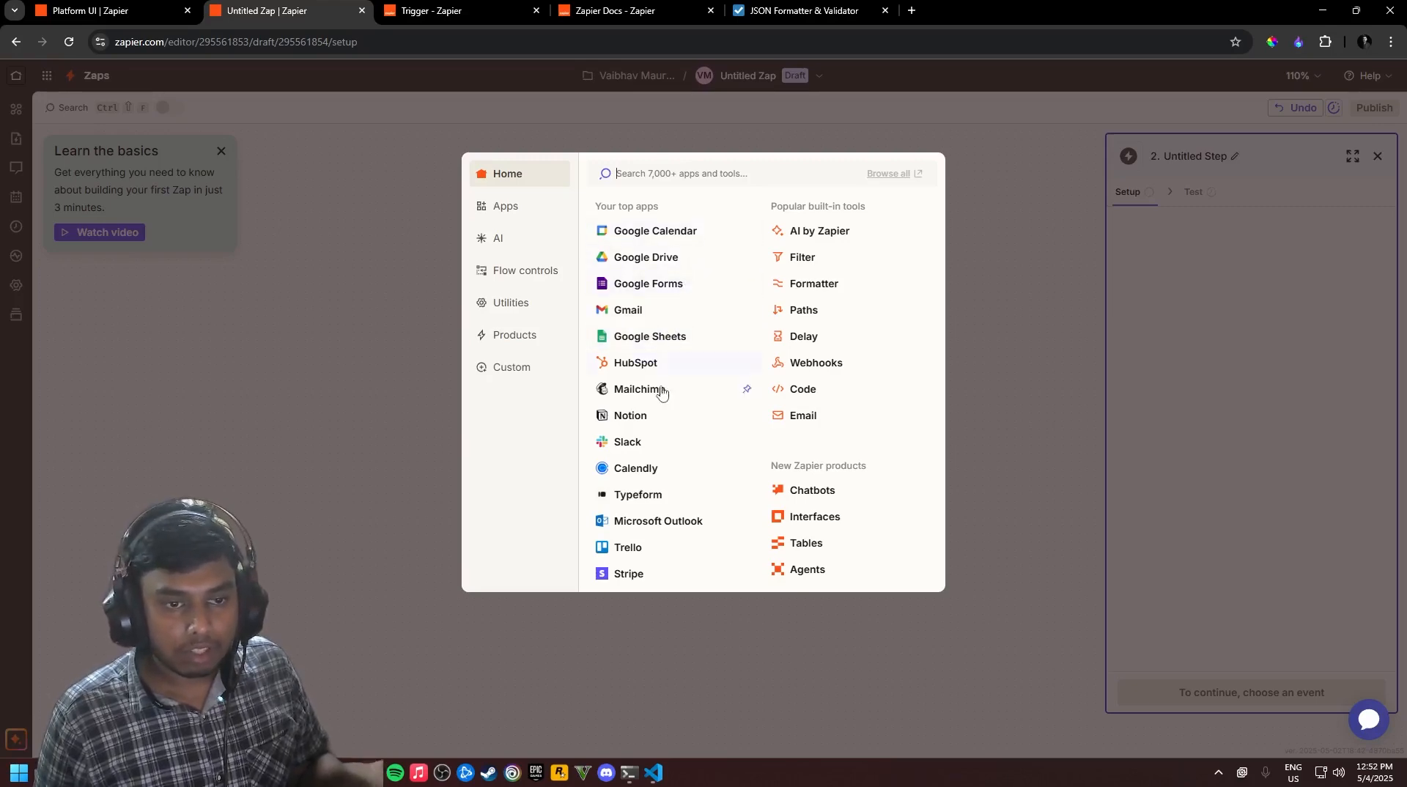
pyautogui.click(660, 341)
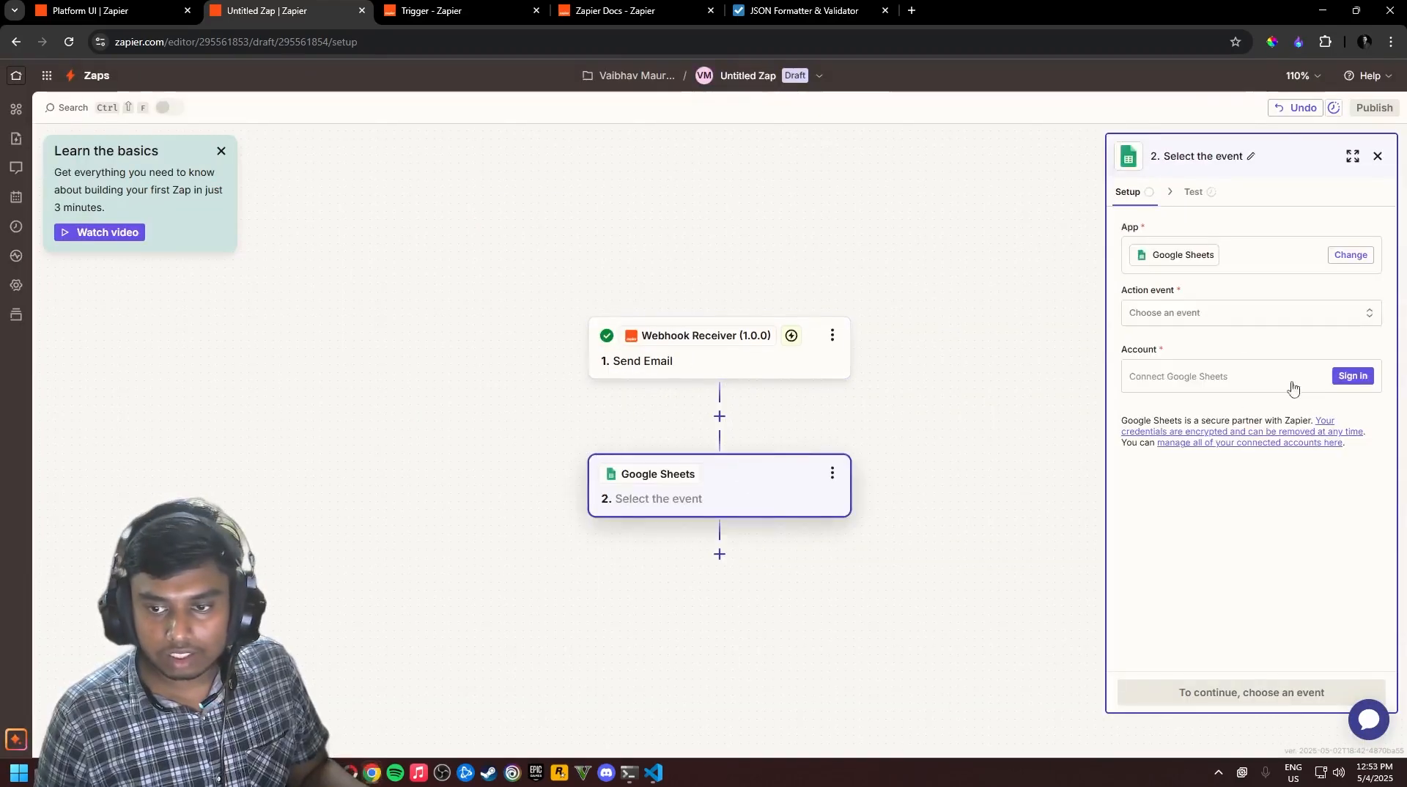
# Choose Create Spreadsheet Row as the Google Sheets action event
pyautogui.click(1244, 312)
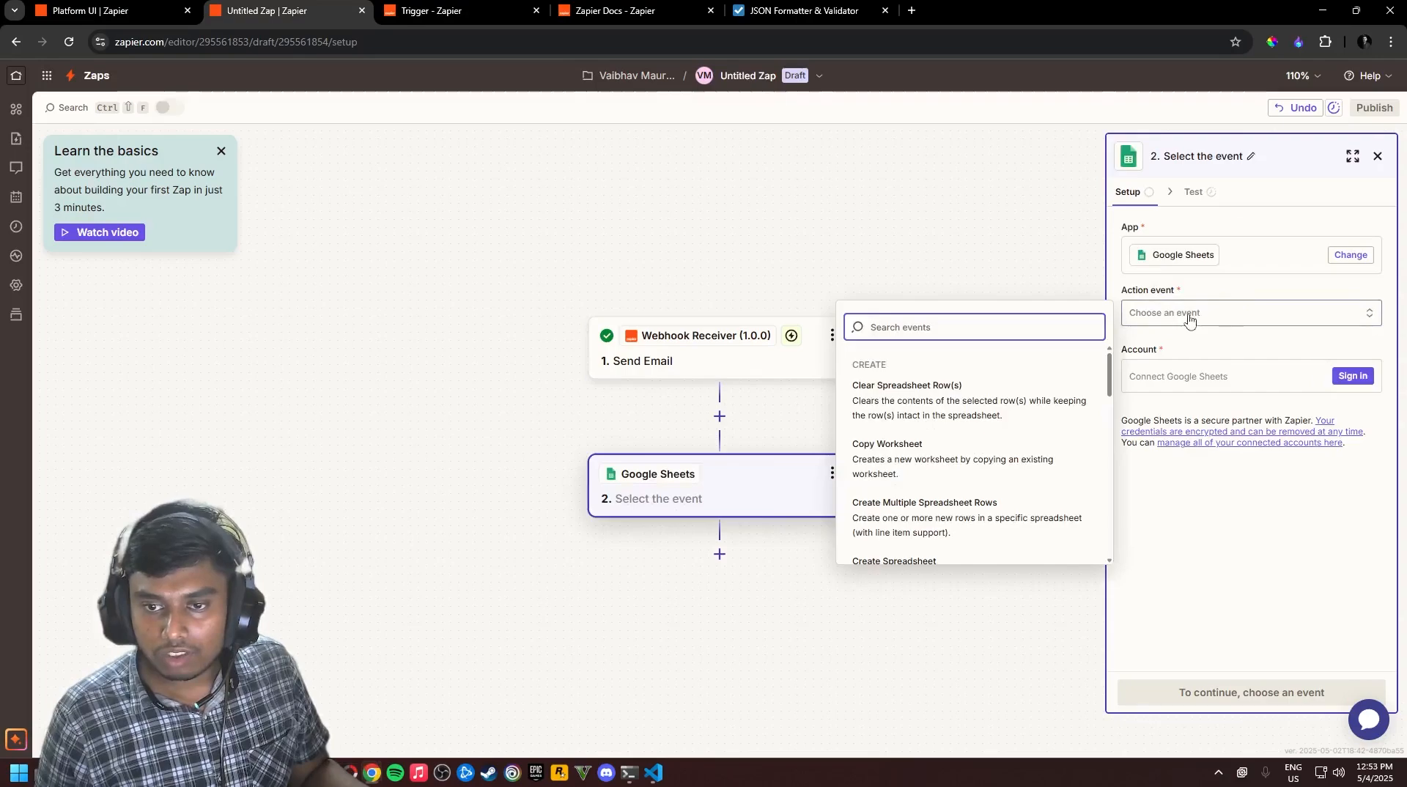
pyautogui.scroll(-1, 988, 460)
pyautogui.scroll(-3, 952, 498)
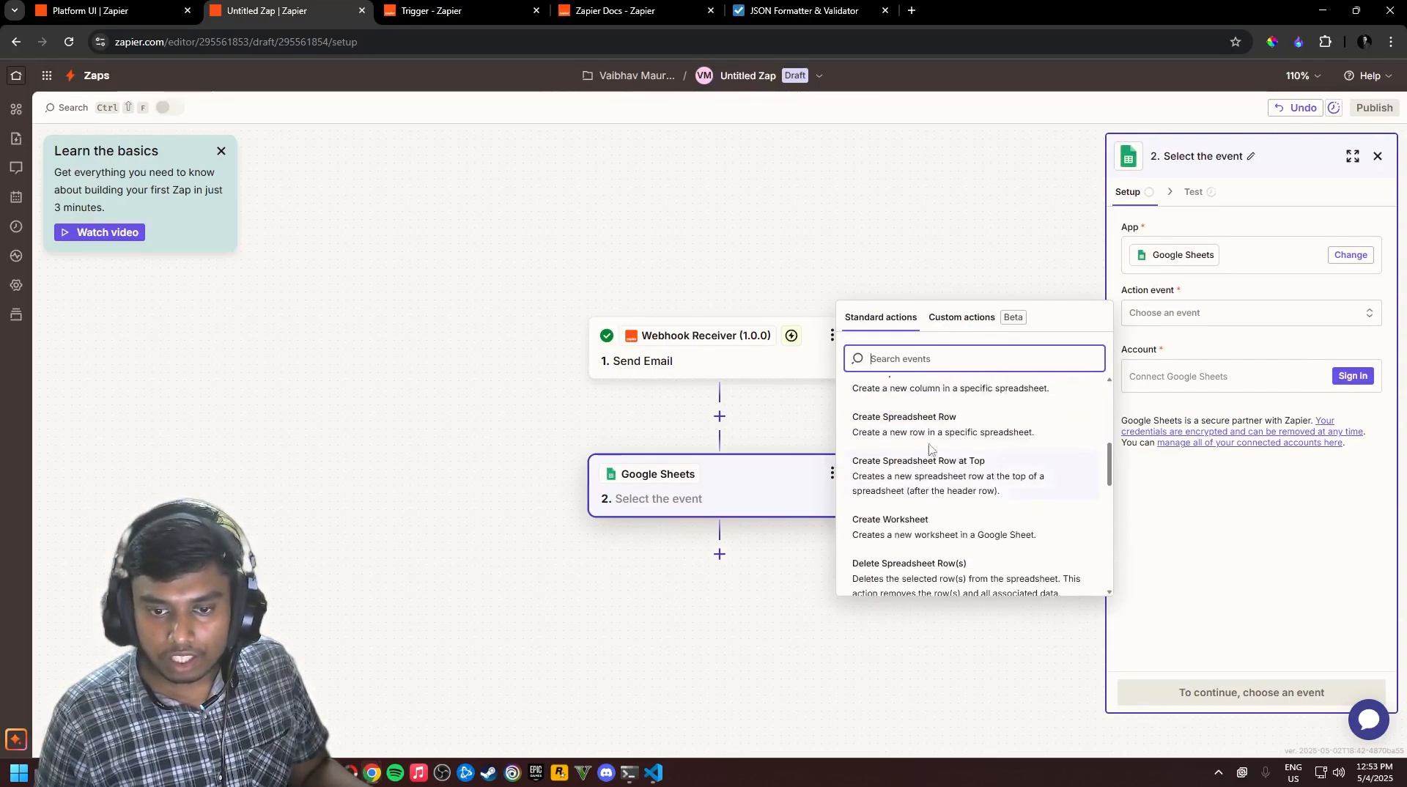
pyautogui.scroll(1, 935, 449)
pyautogui.click(908, 504)
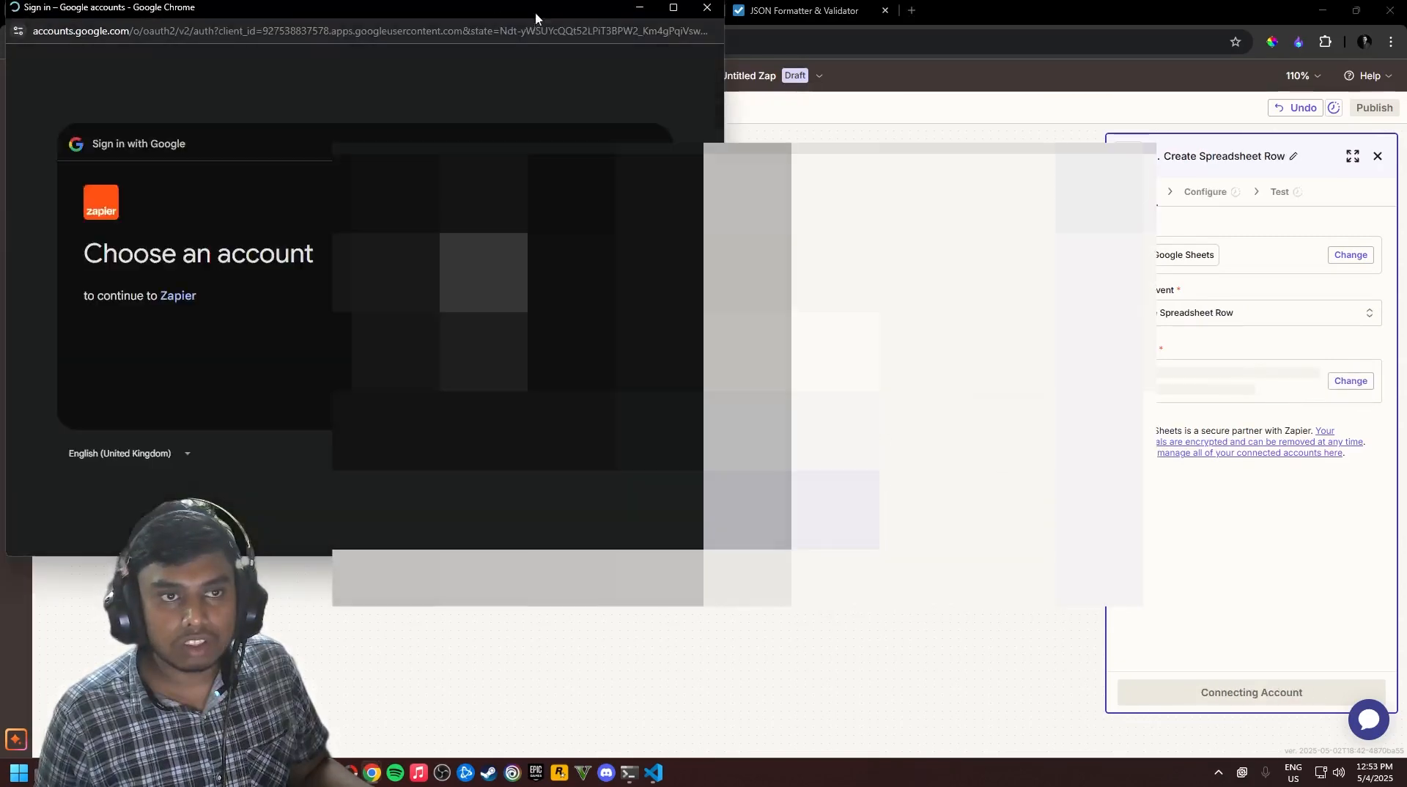
# Allow Zapier access to the Google account and open Google Sheets in a new tab
pyautogui.moveTo(535, 12); pyautogui.dragTo(777, 105)
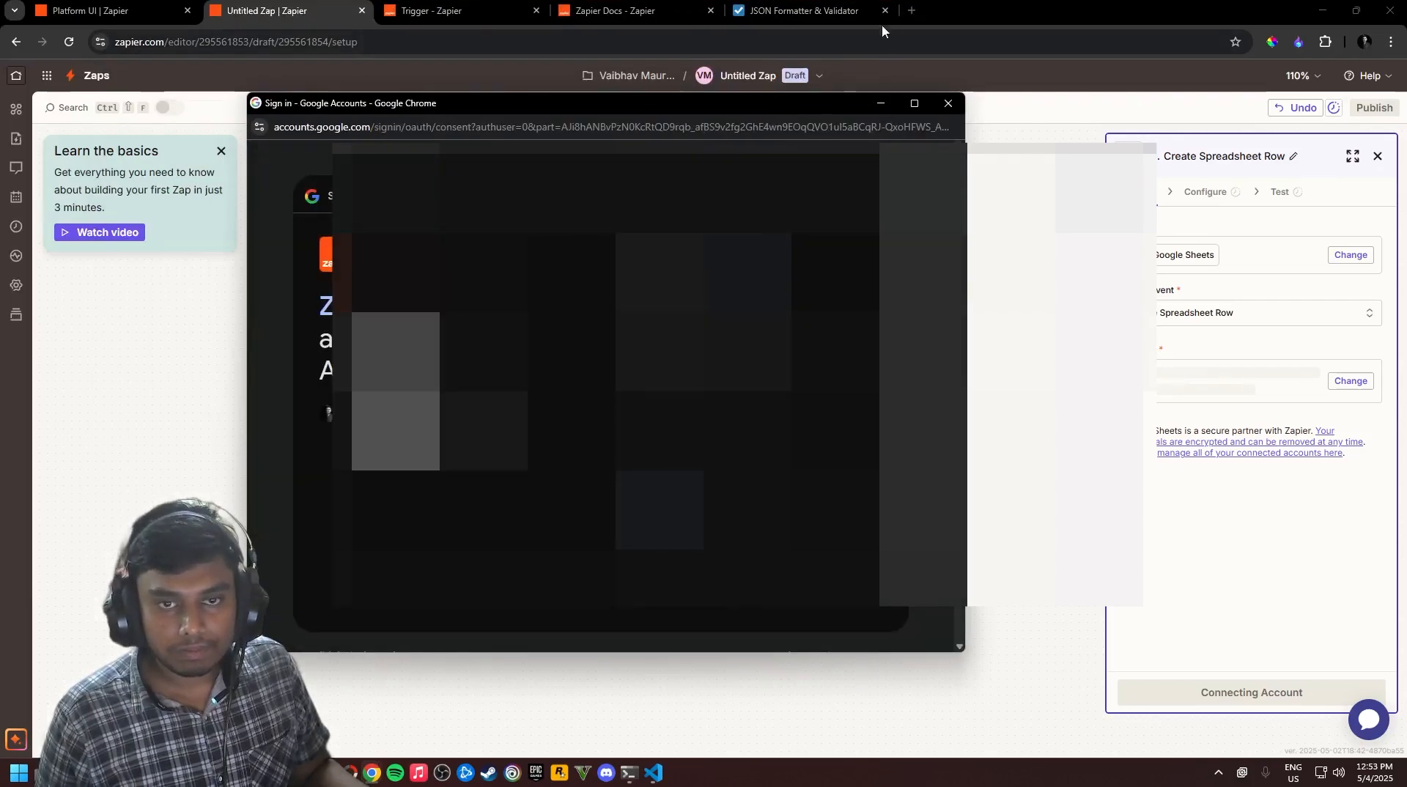
pyautogui.click(840, 599)
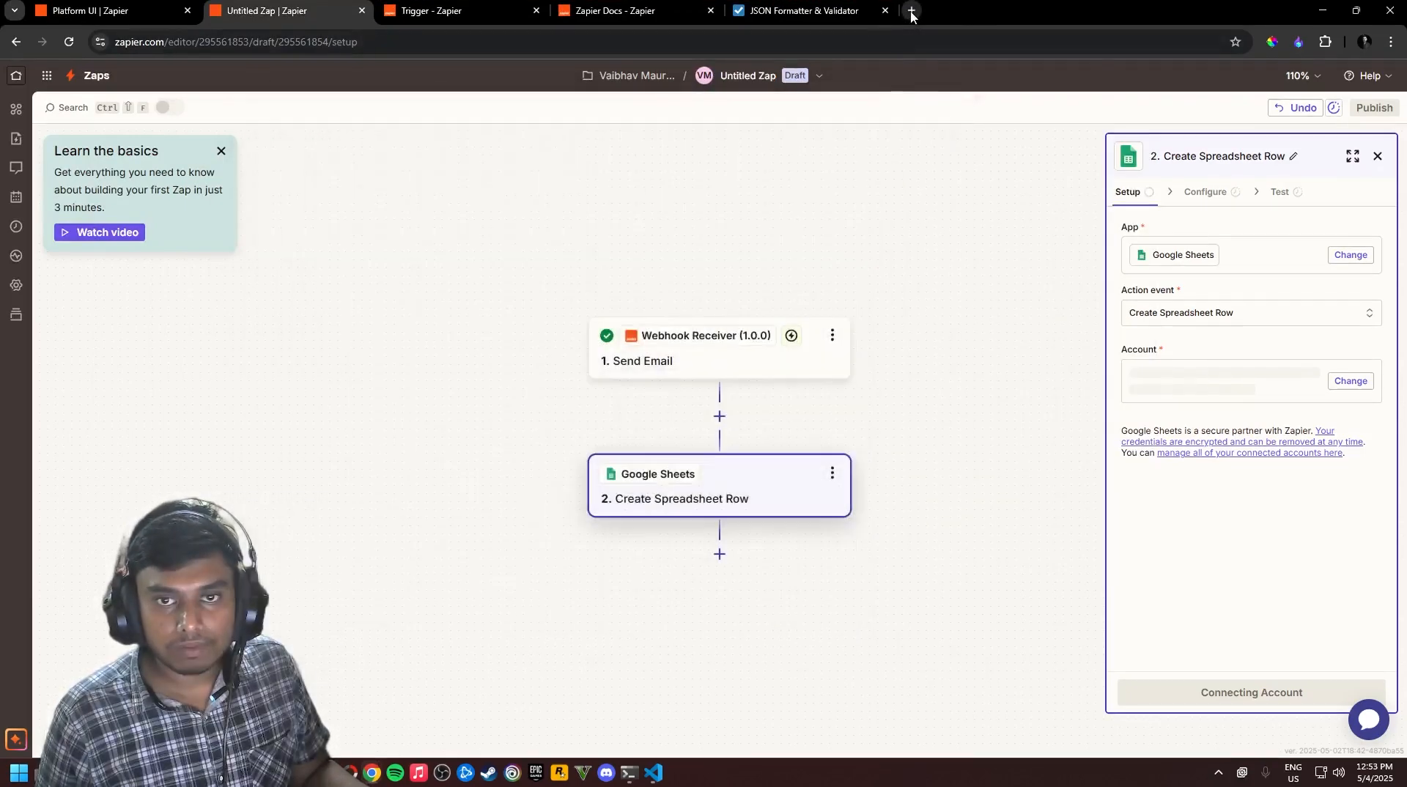
pyautogui.click(912, 14)
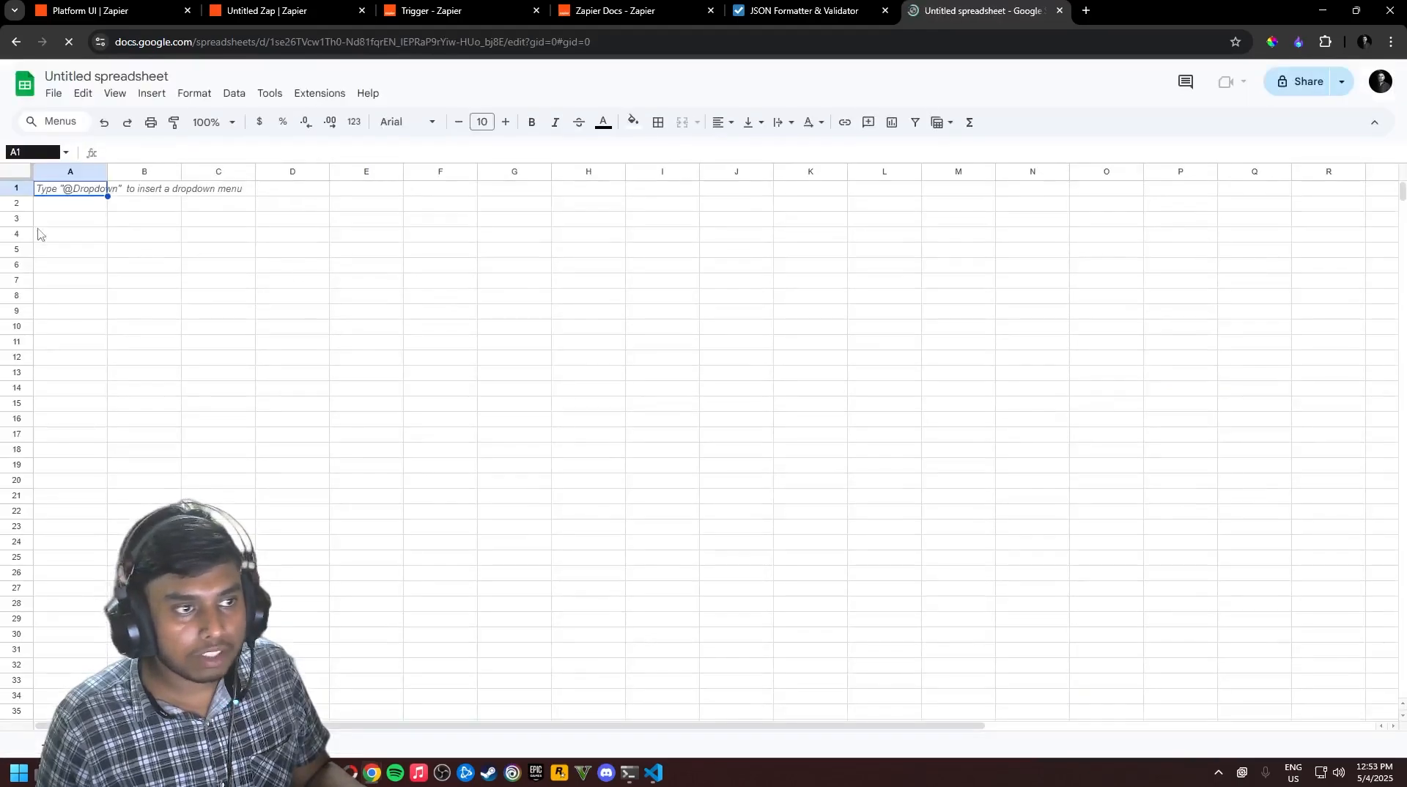
# Create a blank spreadsheet and rename it 'Zapier Connect'
pyautogui.click(45, 222)
pyautogui.click(84, 198)
pyautogui.click(92, 187)
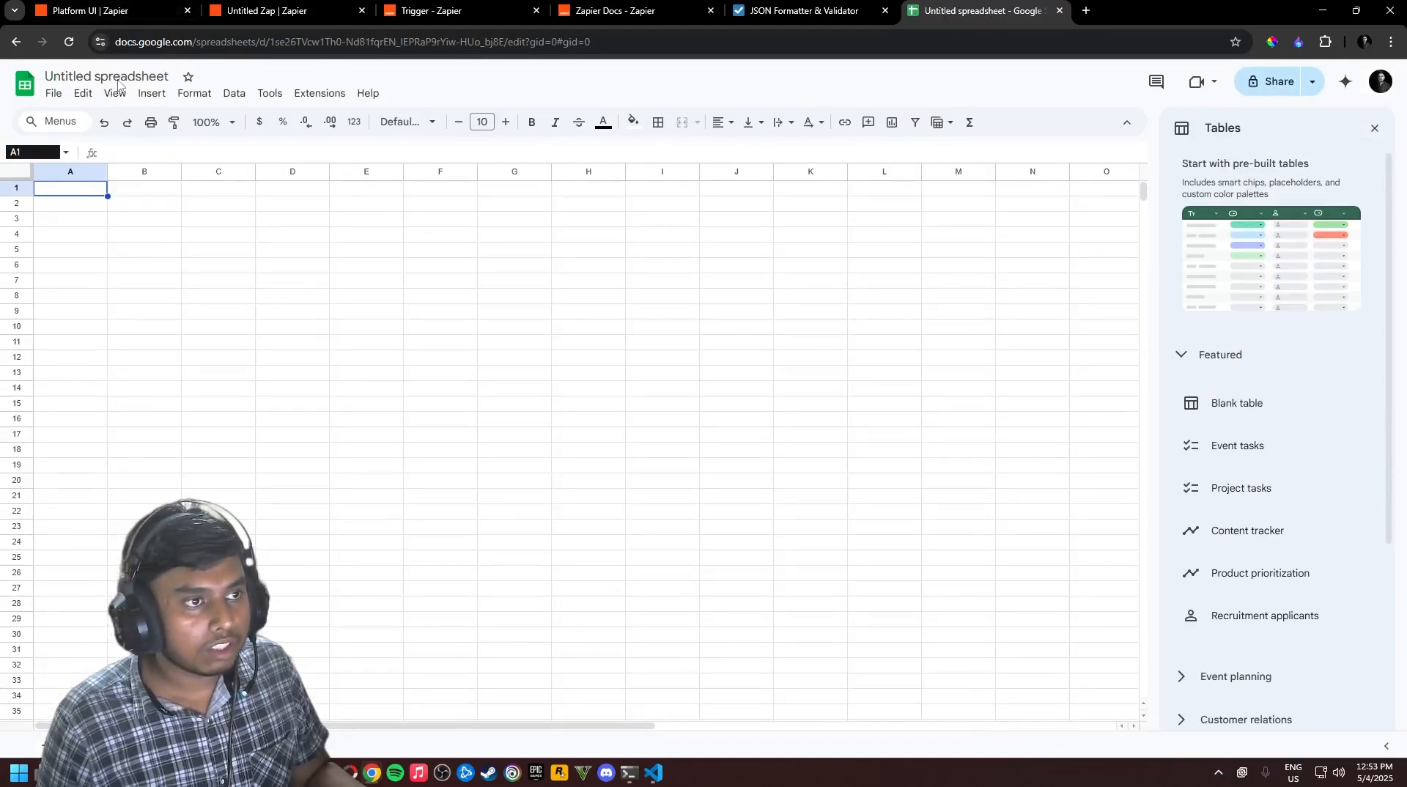
pyautogui.click(145, 75)
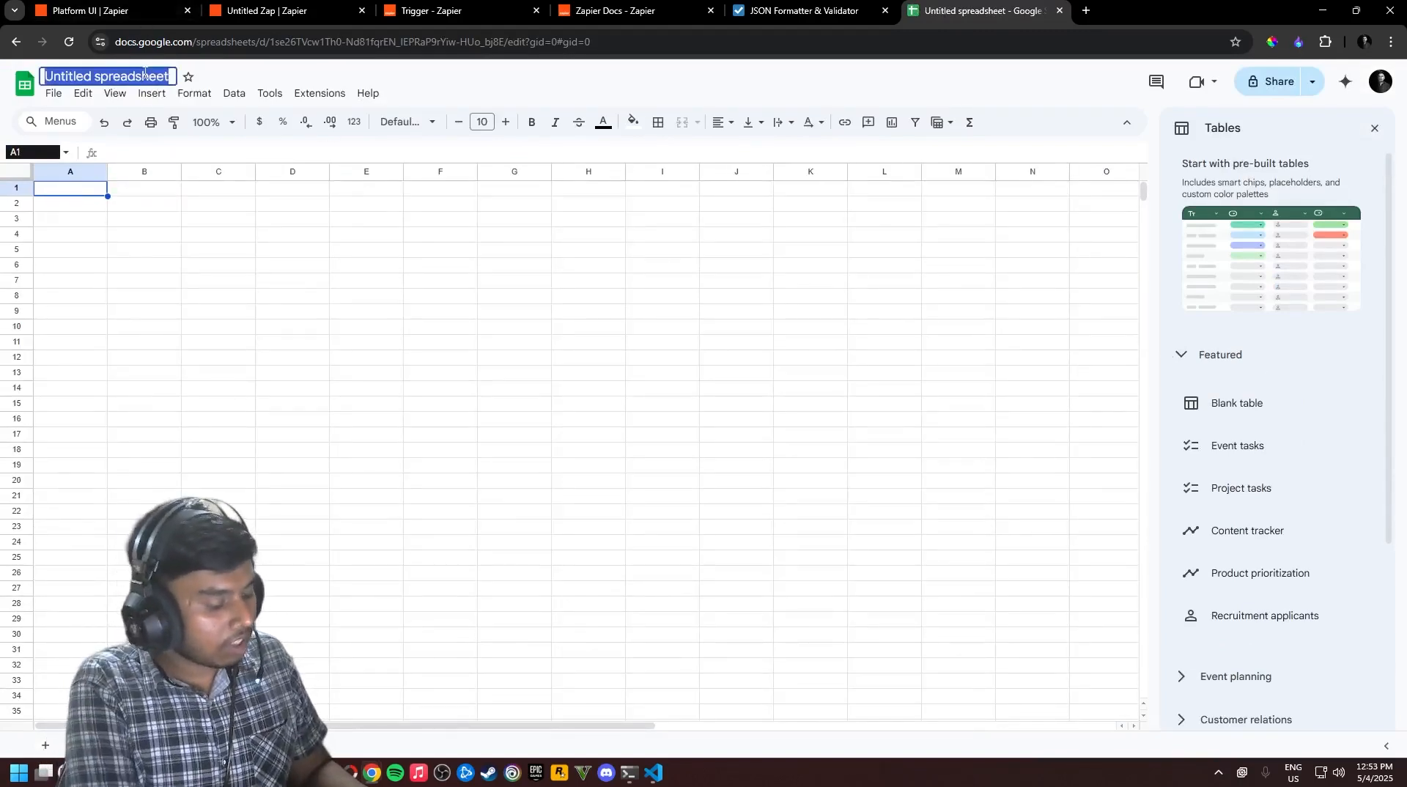
pyautogui.write('Zapier')
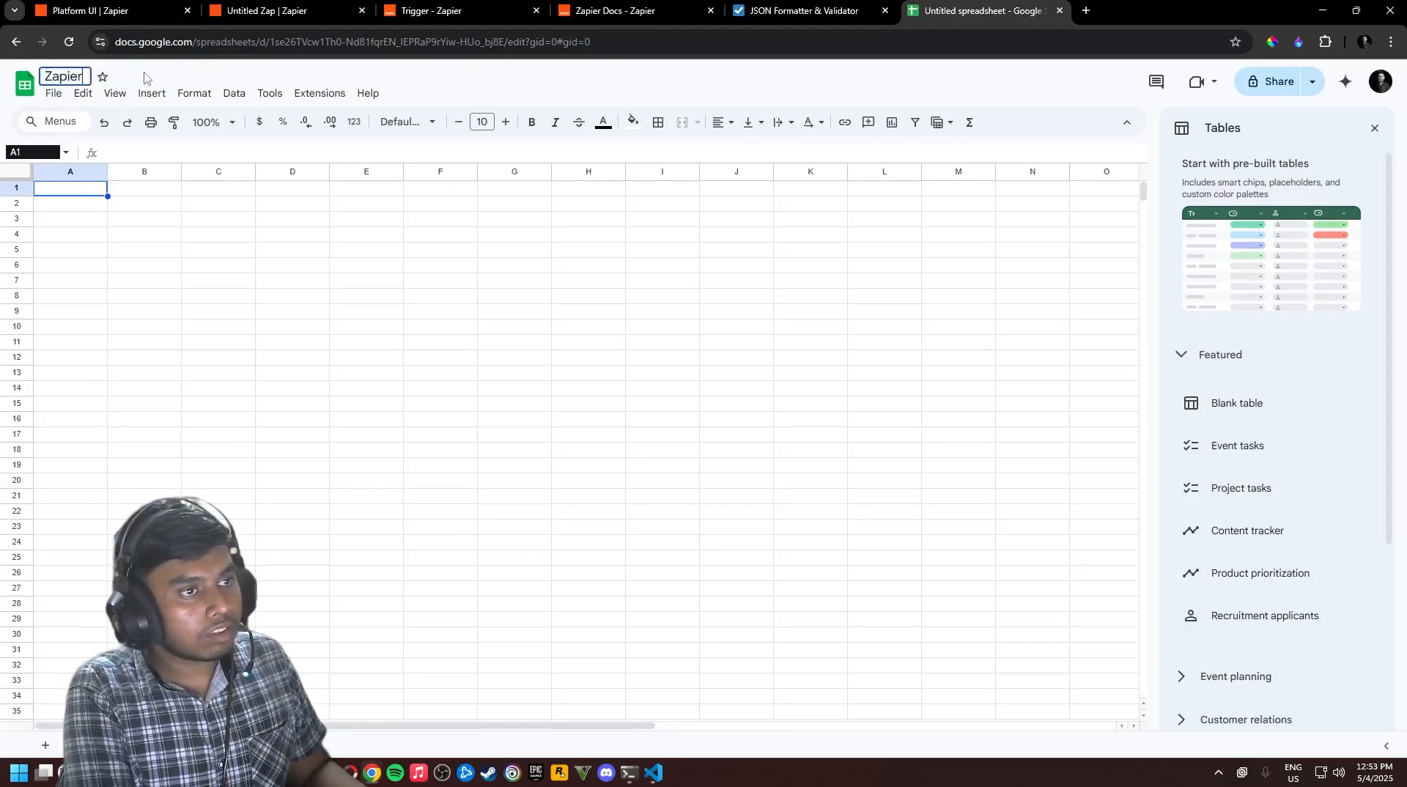
pyautogui.write(' Connect')
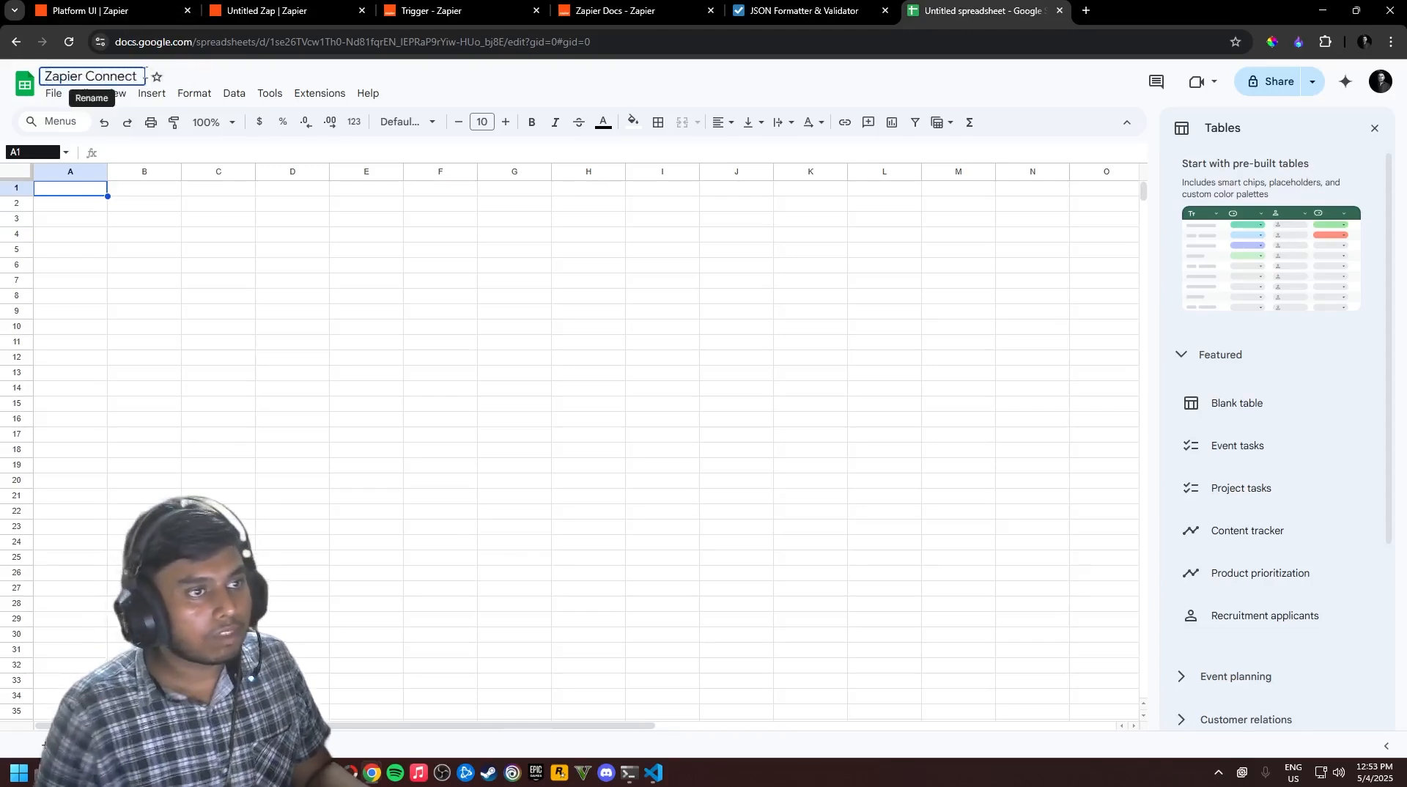
pyautogui.click(95, 190)
pyautogui.click(153, 194)
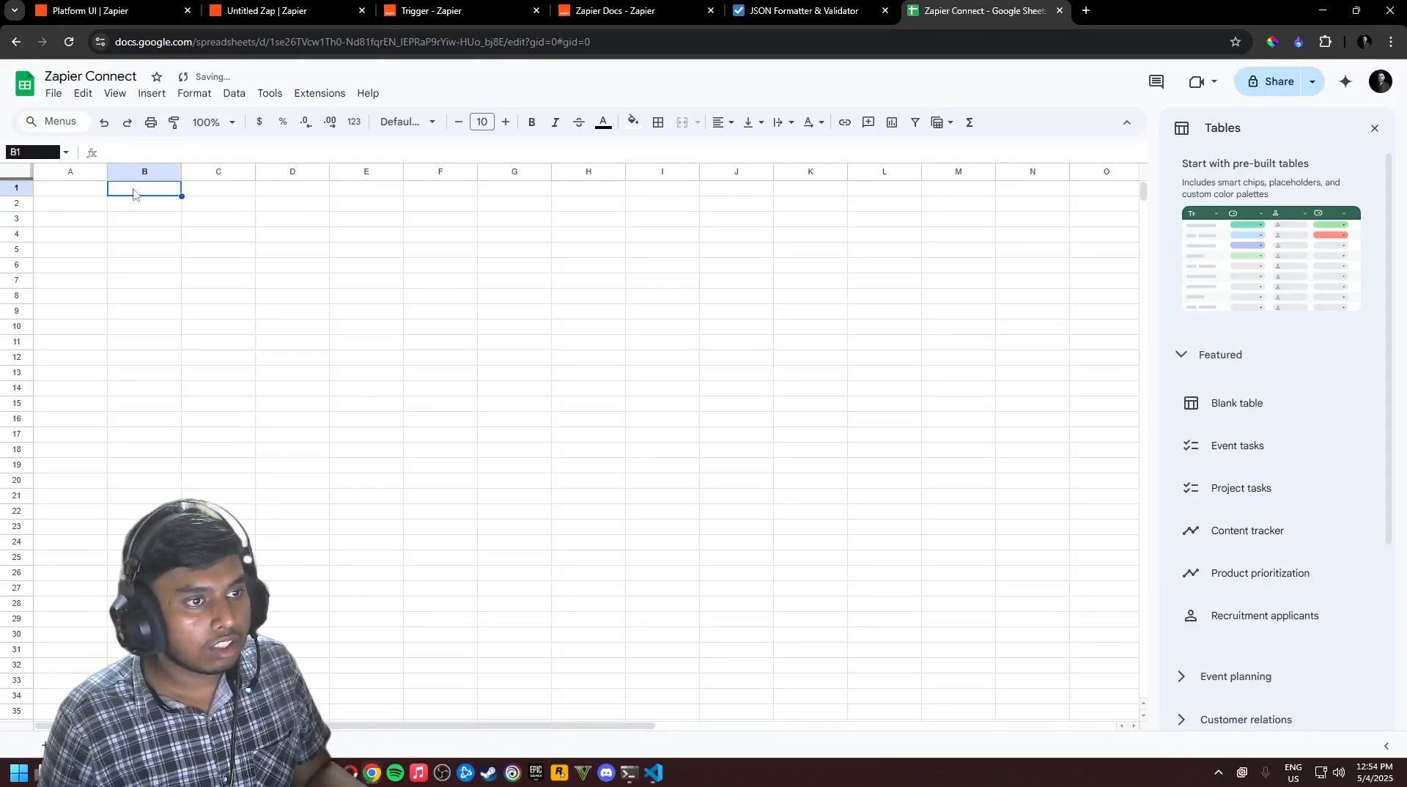
pyautogui.click(95, 188)
# Switch briefly to the code editor and back, then head to the Zap's browser tab
pyautogui.hotkey('alt', 'Tab')
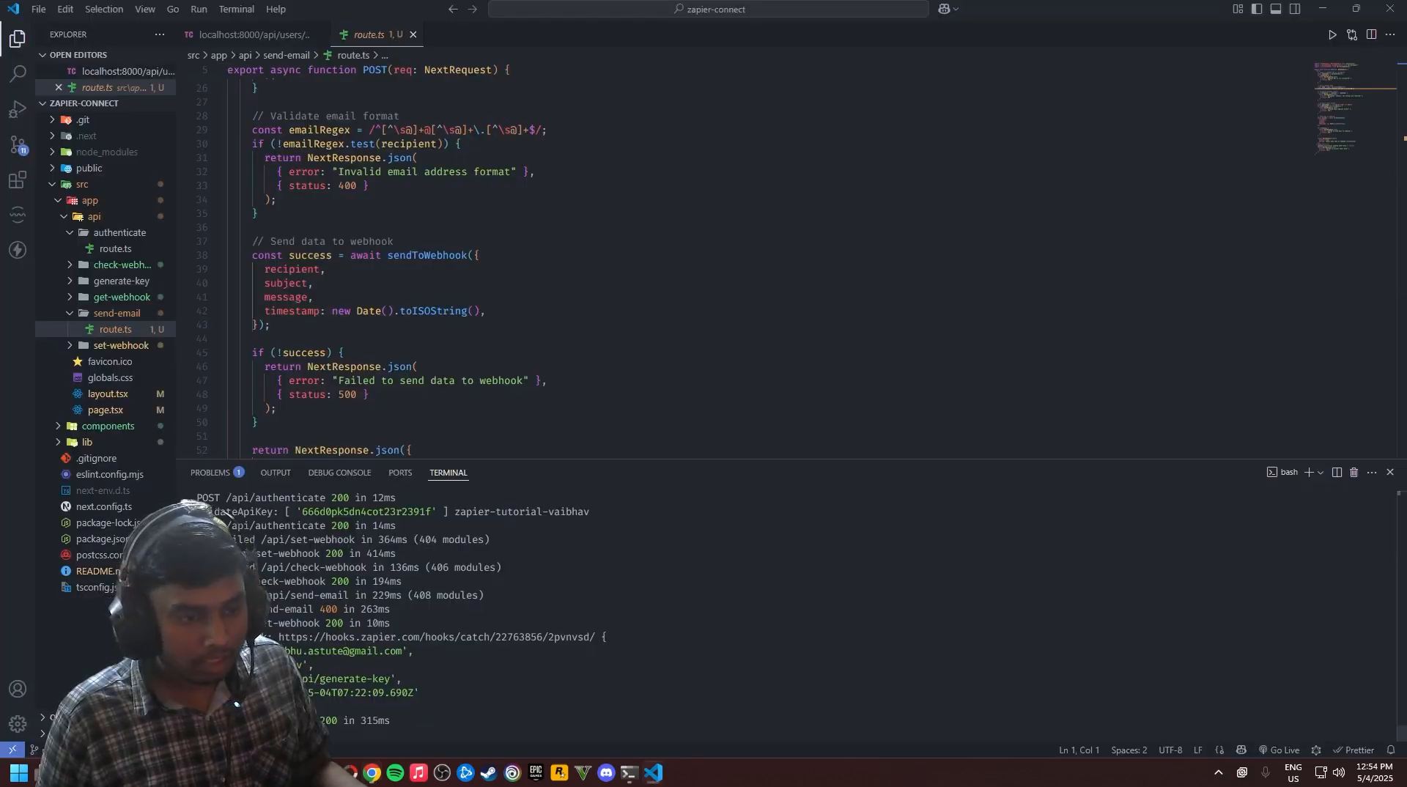
pyautogui.hotkey('alt', 'Tab')
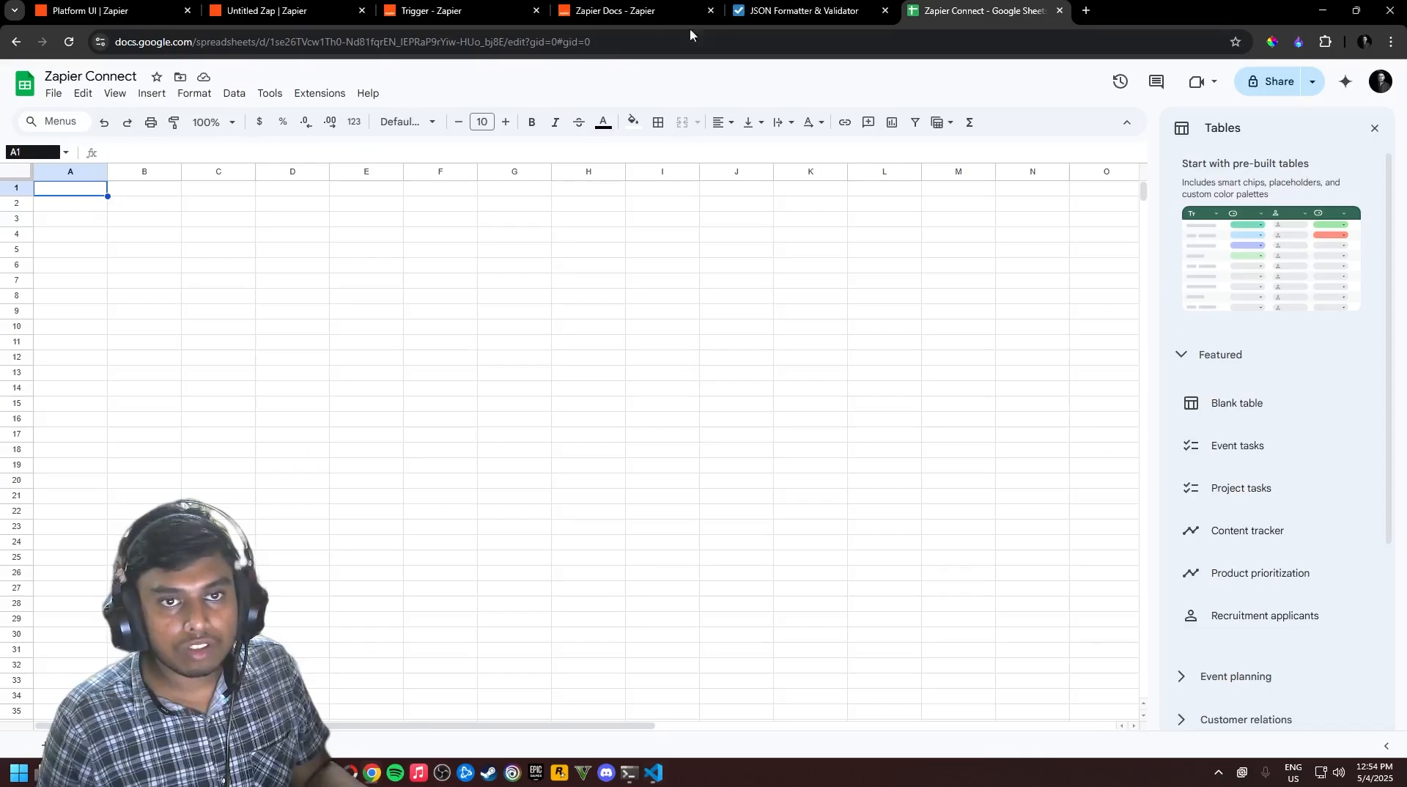
pyautogui.click(645, 12)
pyautogui.click(462, 11)
# Reopen the Send Email trigger's test records and show SendEmail A's subject and POST /api/generate-key message
pyautogui.click(327, 9)
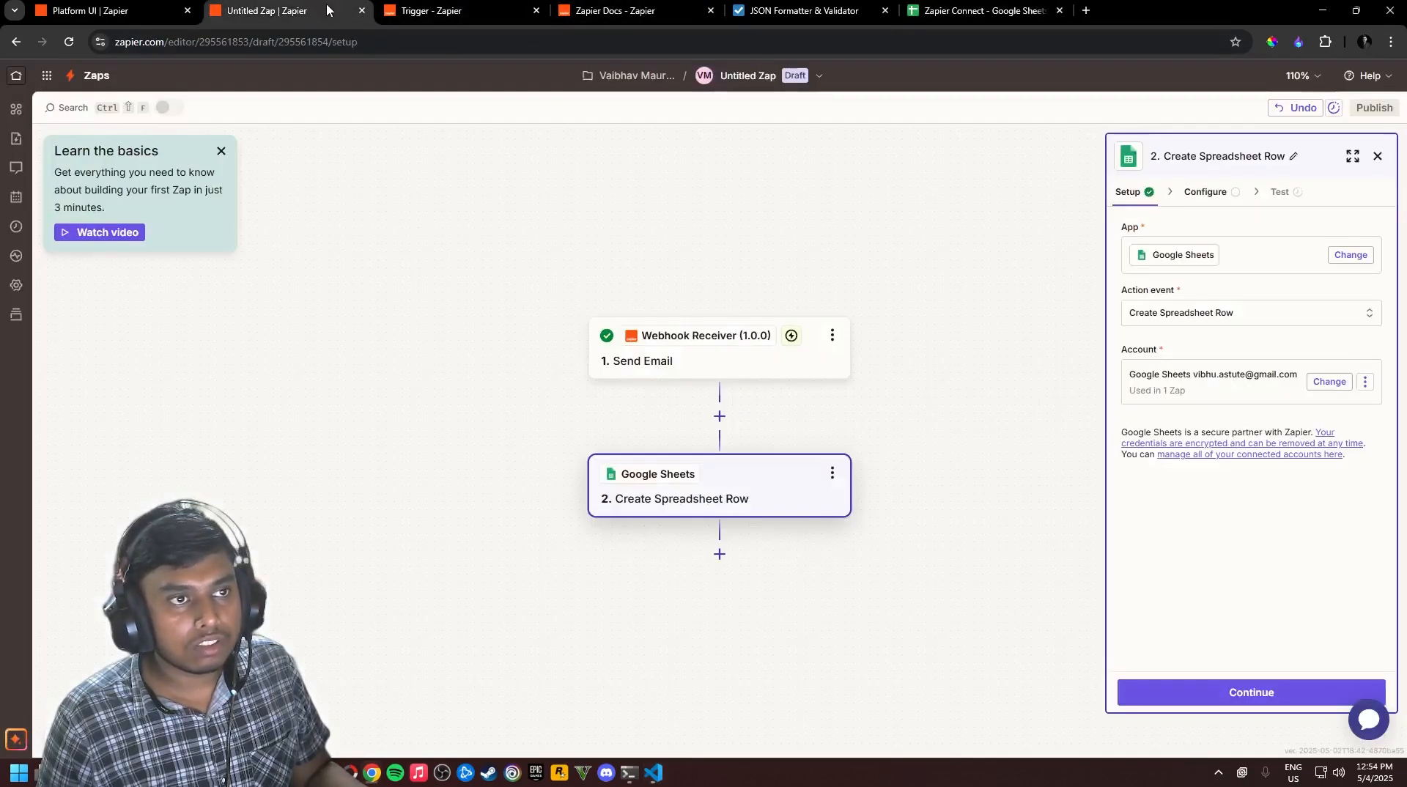
pyautogui.click(741, 372)
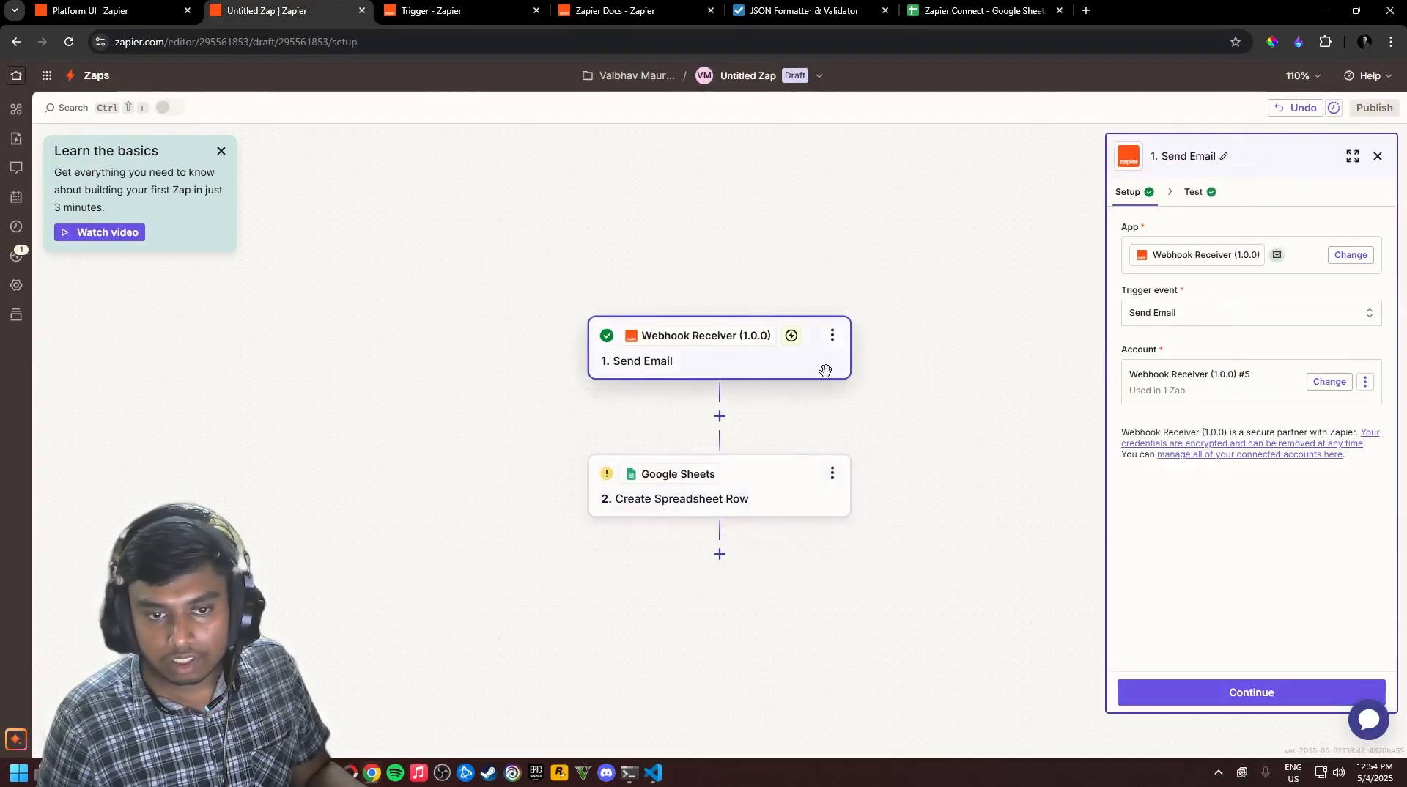
pyautogui.click(1279, 695)
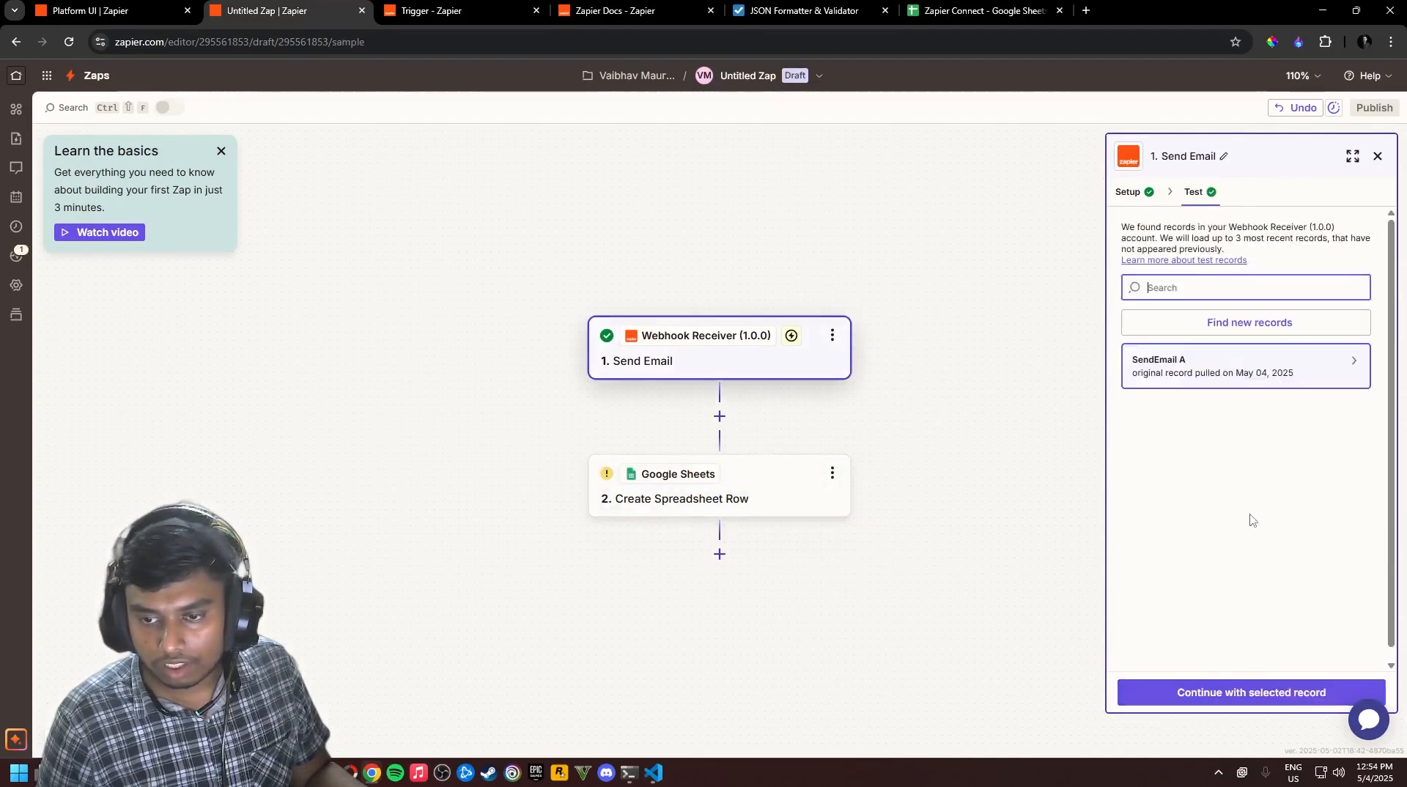
pyautogui.click(1356, 463)
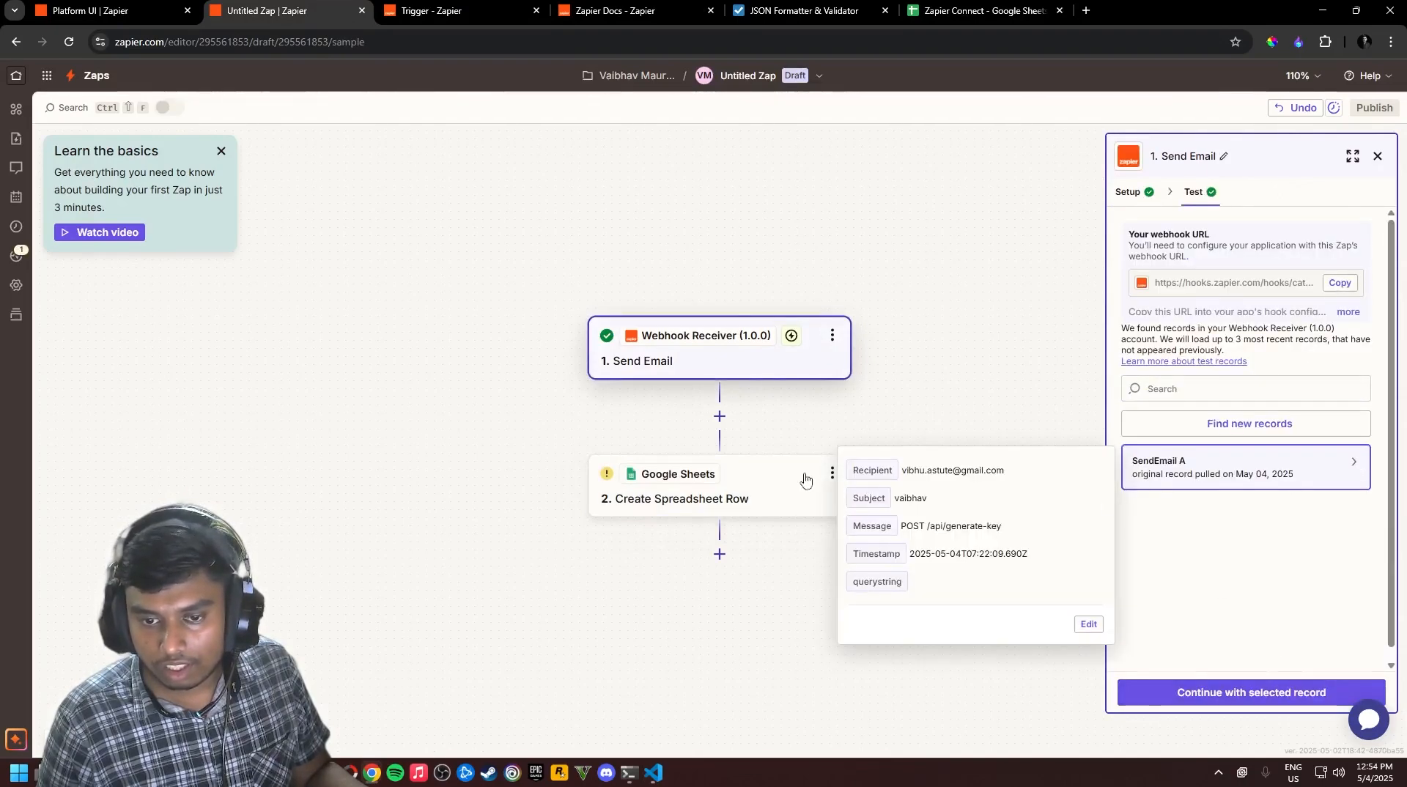
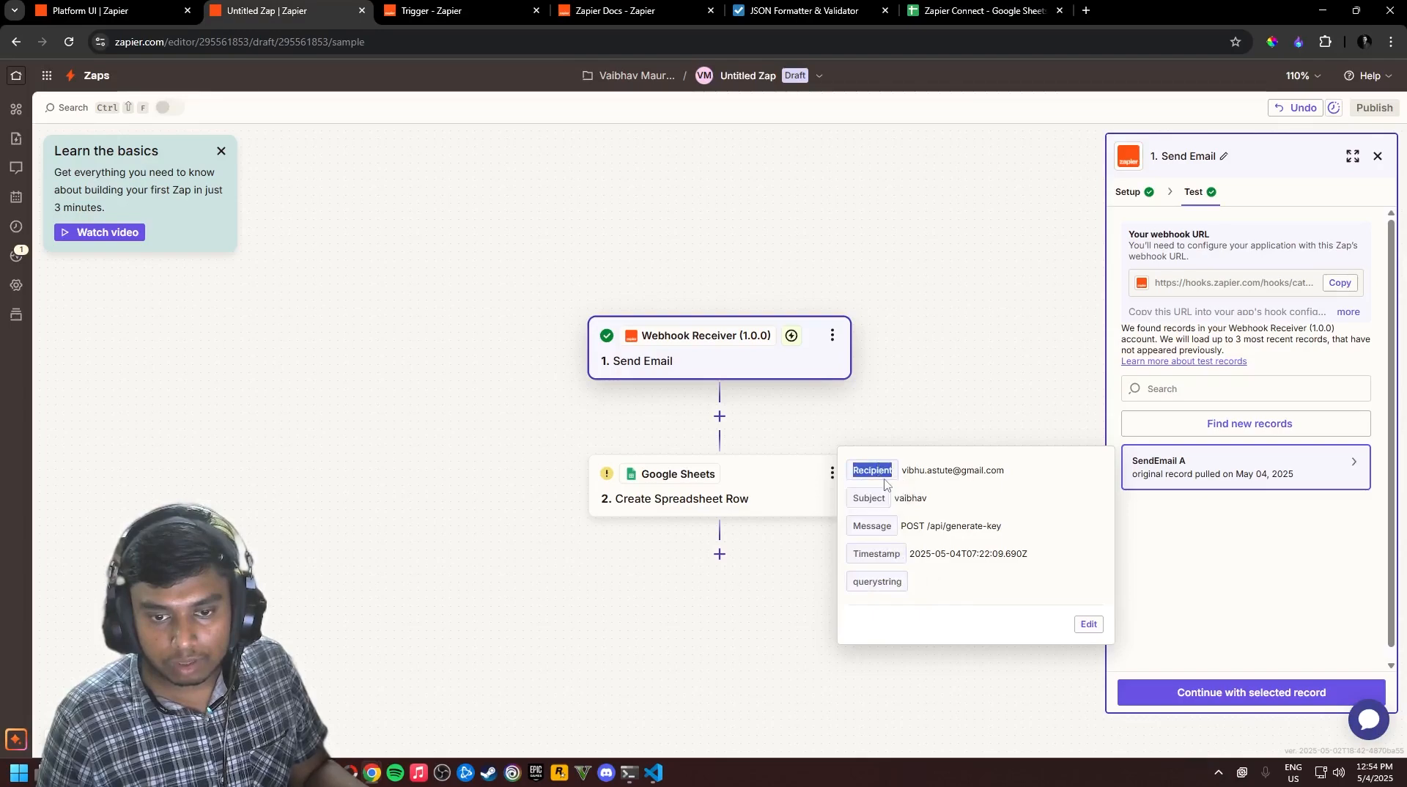
# Copy the 'Recipient' field name from the SendEmail sample record and bring up the Zapier Connect sheet
pyautogui.hotkey('alt', 'Tab')
pyautogui.hotkey('alt', 'Tab')
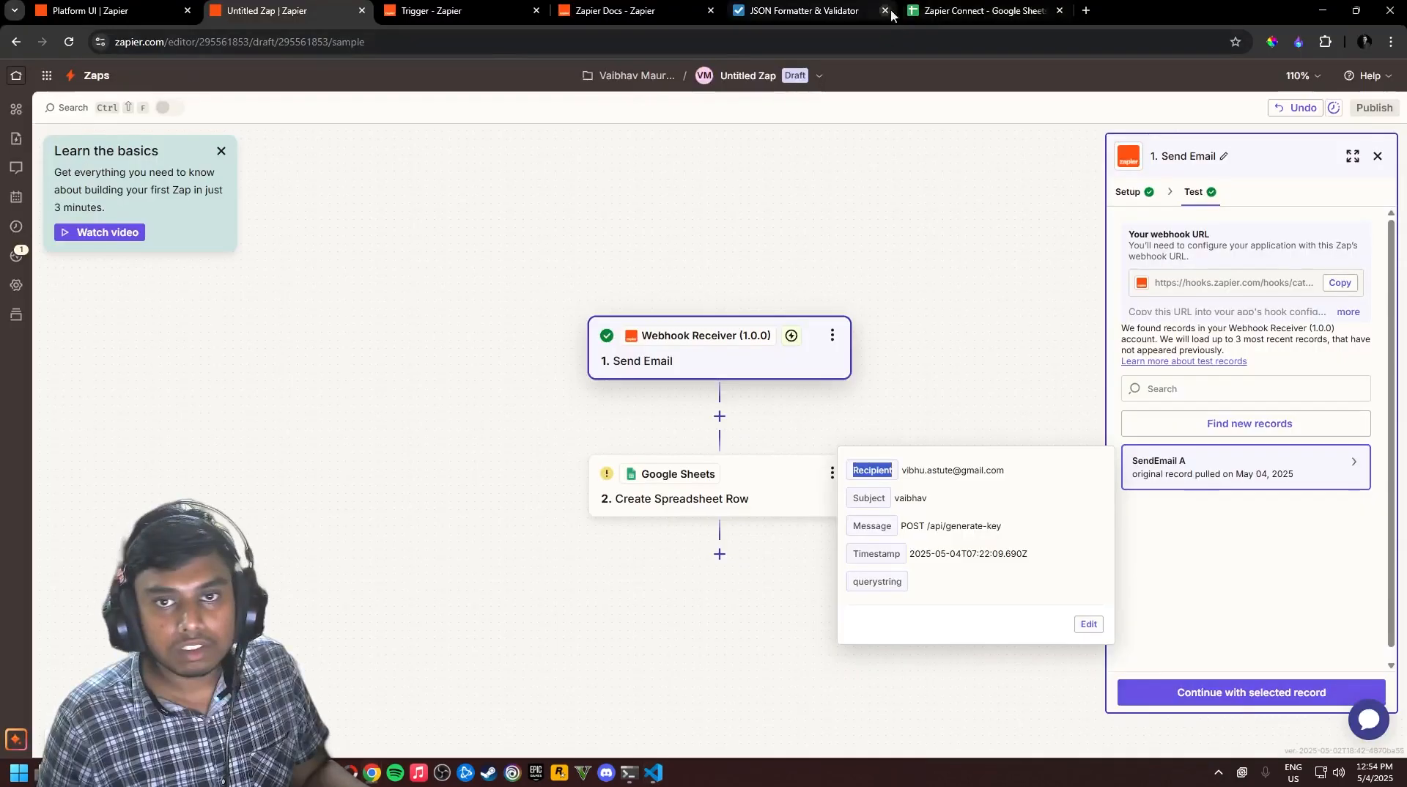
pyautogui.click(942, 11)
# Enter the headers Recipient, Subject and Message in cells A1, B1 and C1
pyautogui.write('Recipient')
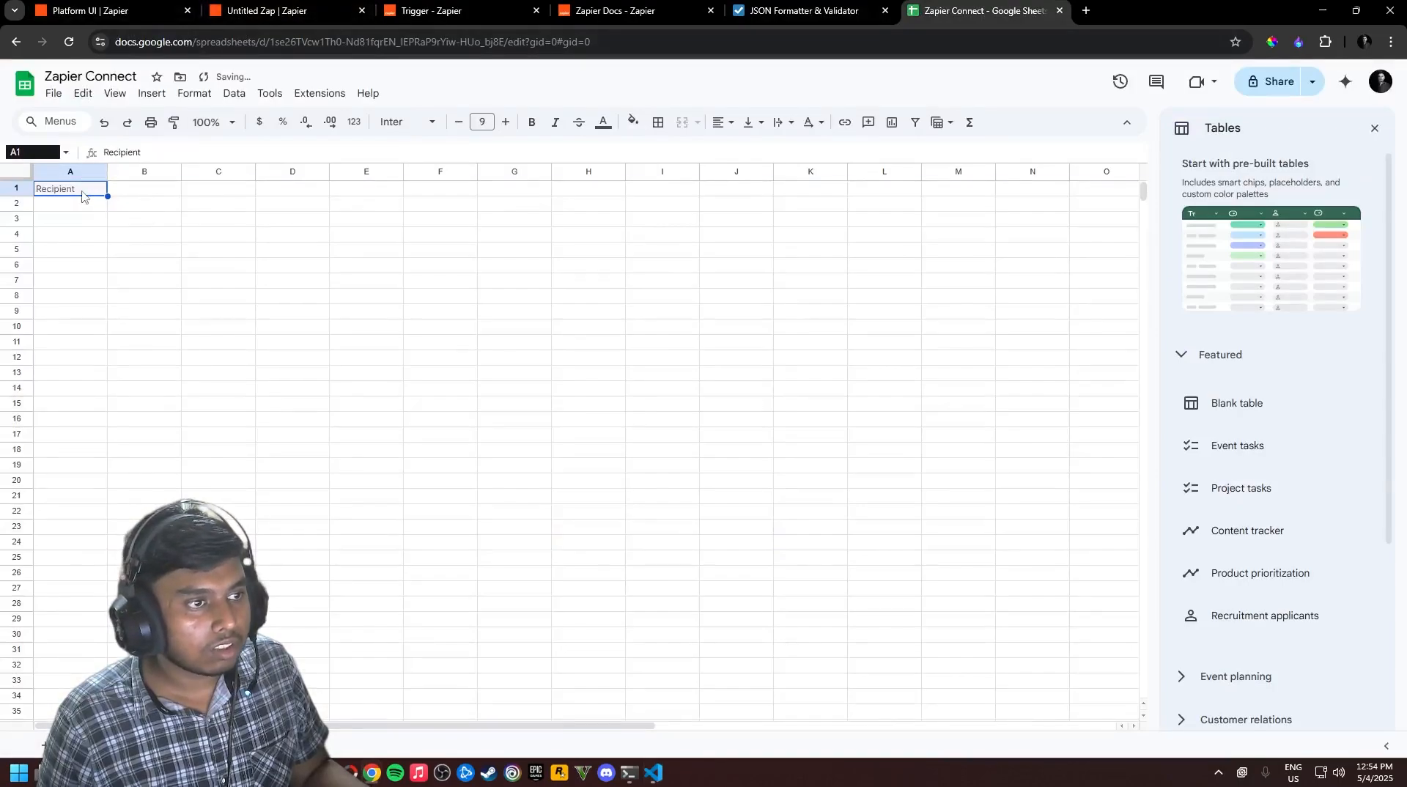
pyautogui.press('Tab')
pyautogui.write('Subject')
pyautogui.press('Tab')
pyautogui.write('Message')
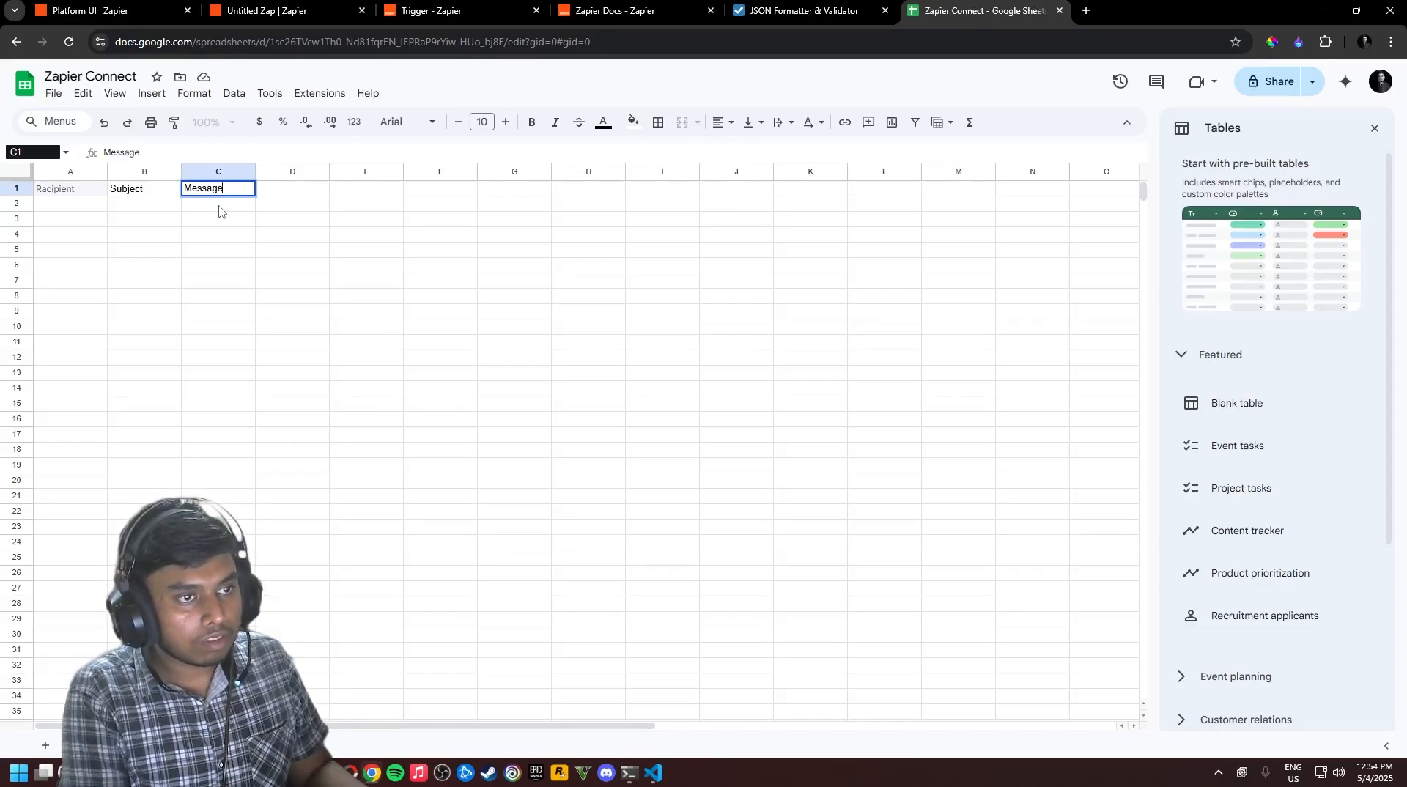
pyautogui.rightClick(219, 210)
pyautogui.click(144, 250)
pyautogui.click(90, 205)
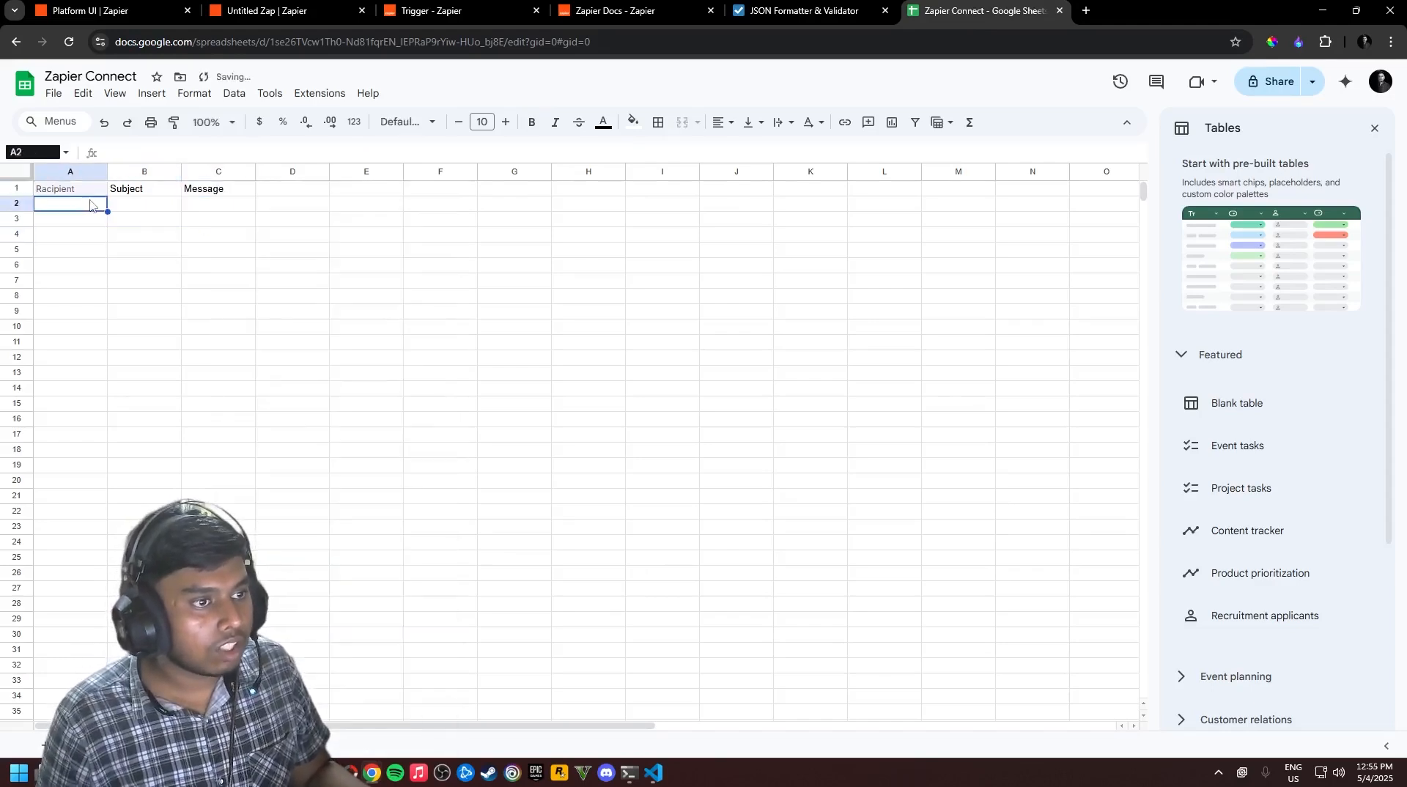
# Make the A1:C1 header row bold, then go back to the Zap editor
pyautogui.click(102, 194)
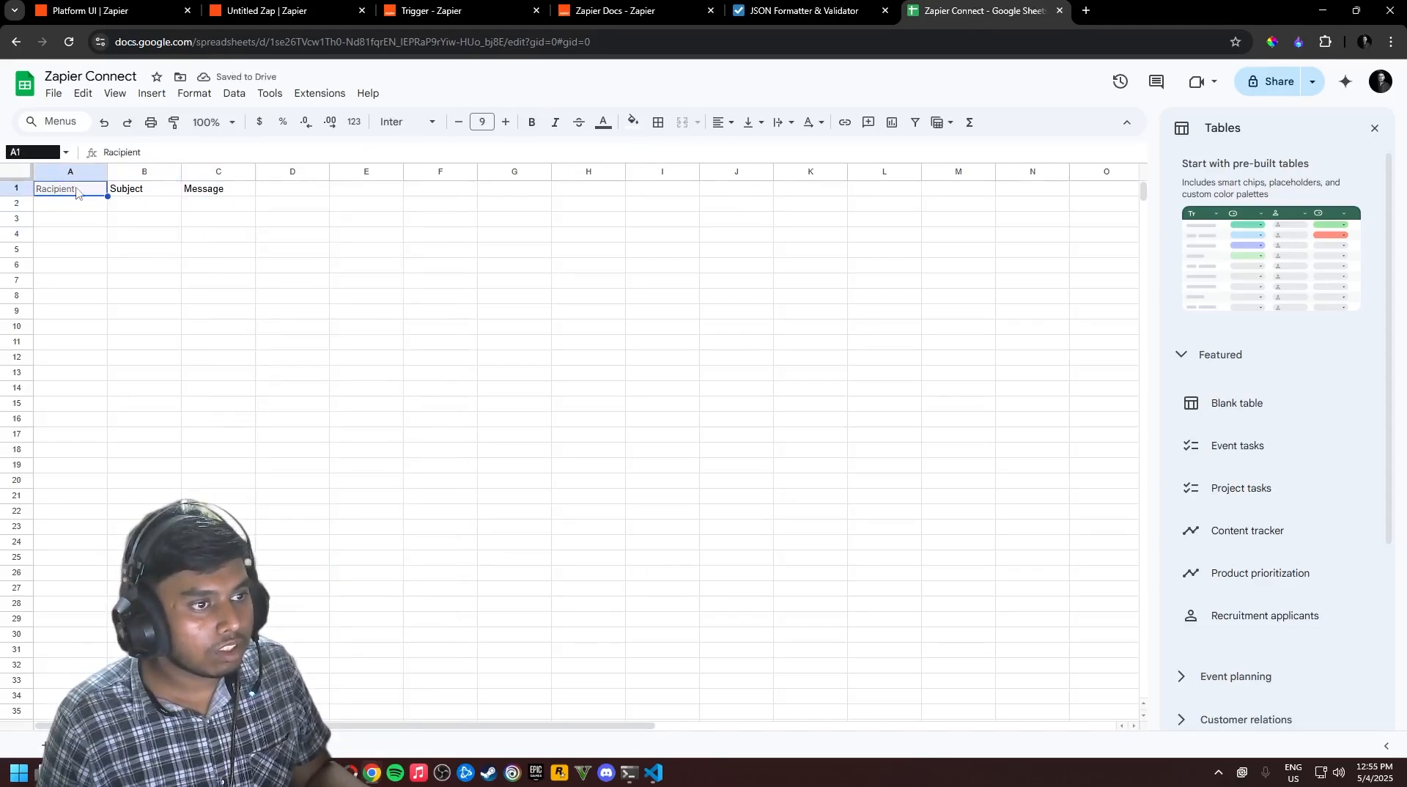
pyautogui.moveTo(76, 192); pyautogui.dragTo(208, 192)
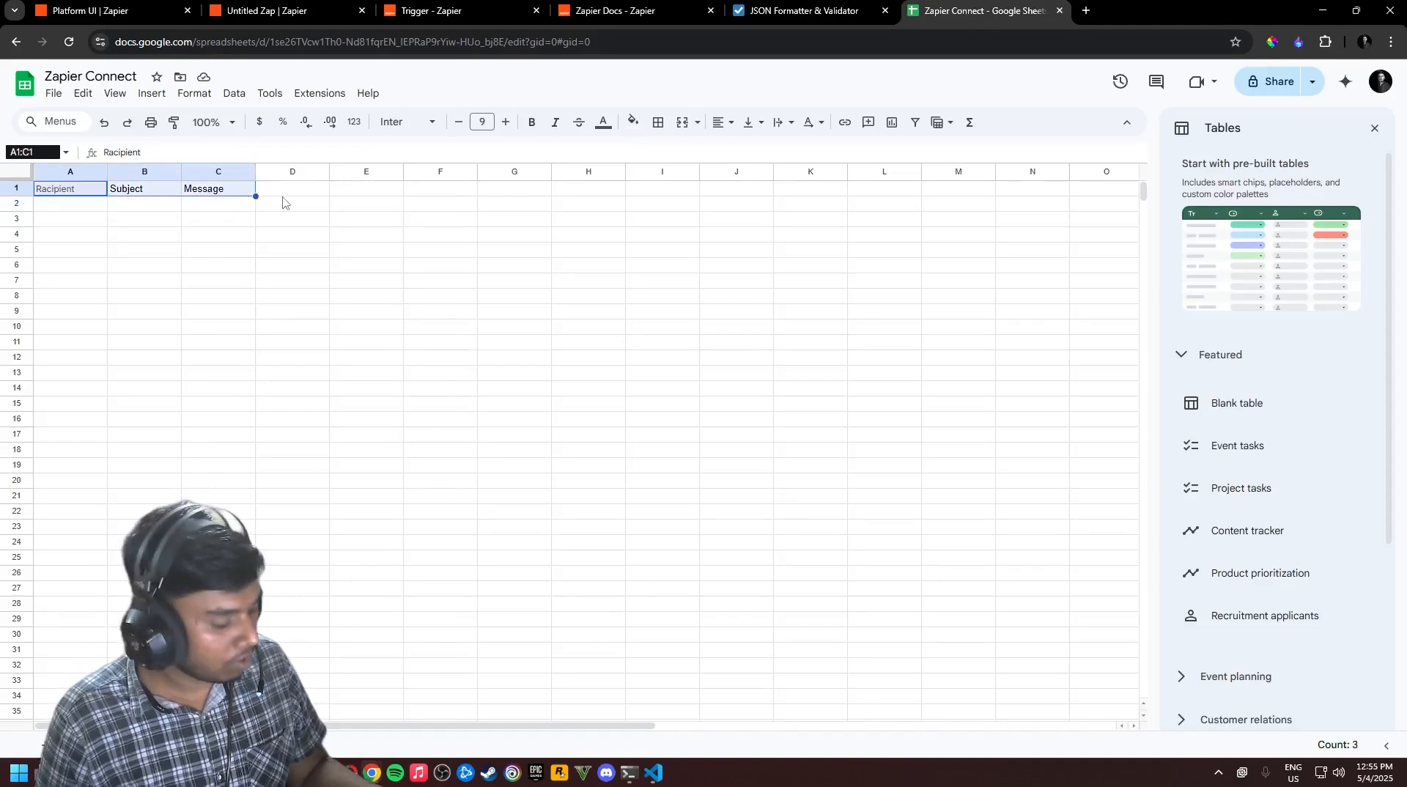
pyautogui.hotkey('ctrl', 'b')
pyautogui.click(208, 206)
pyautogui.click(95, 195)
pyautogui.click(93, 203)
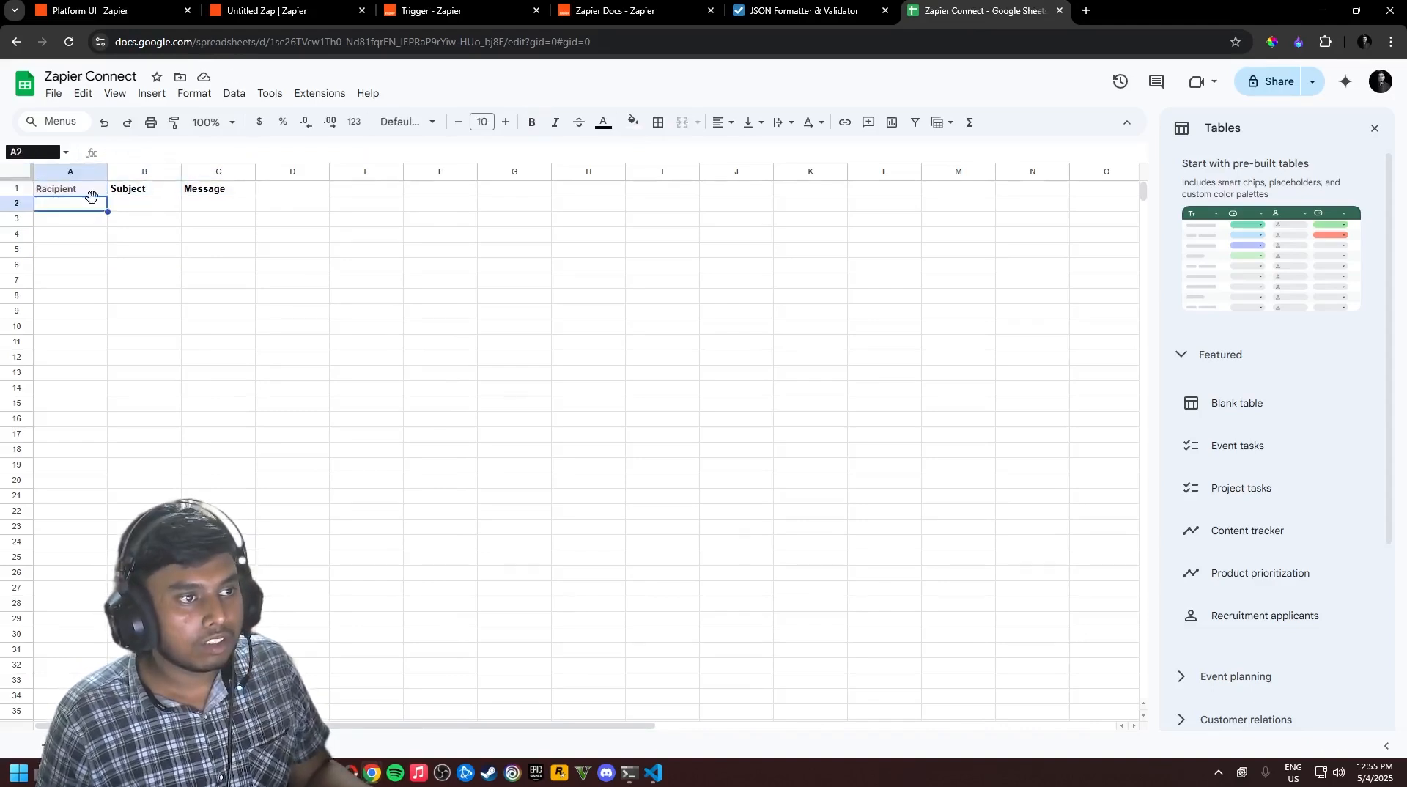
pyautogui.moveTo(90, 190); pyautogui.dragTo(214, 193)
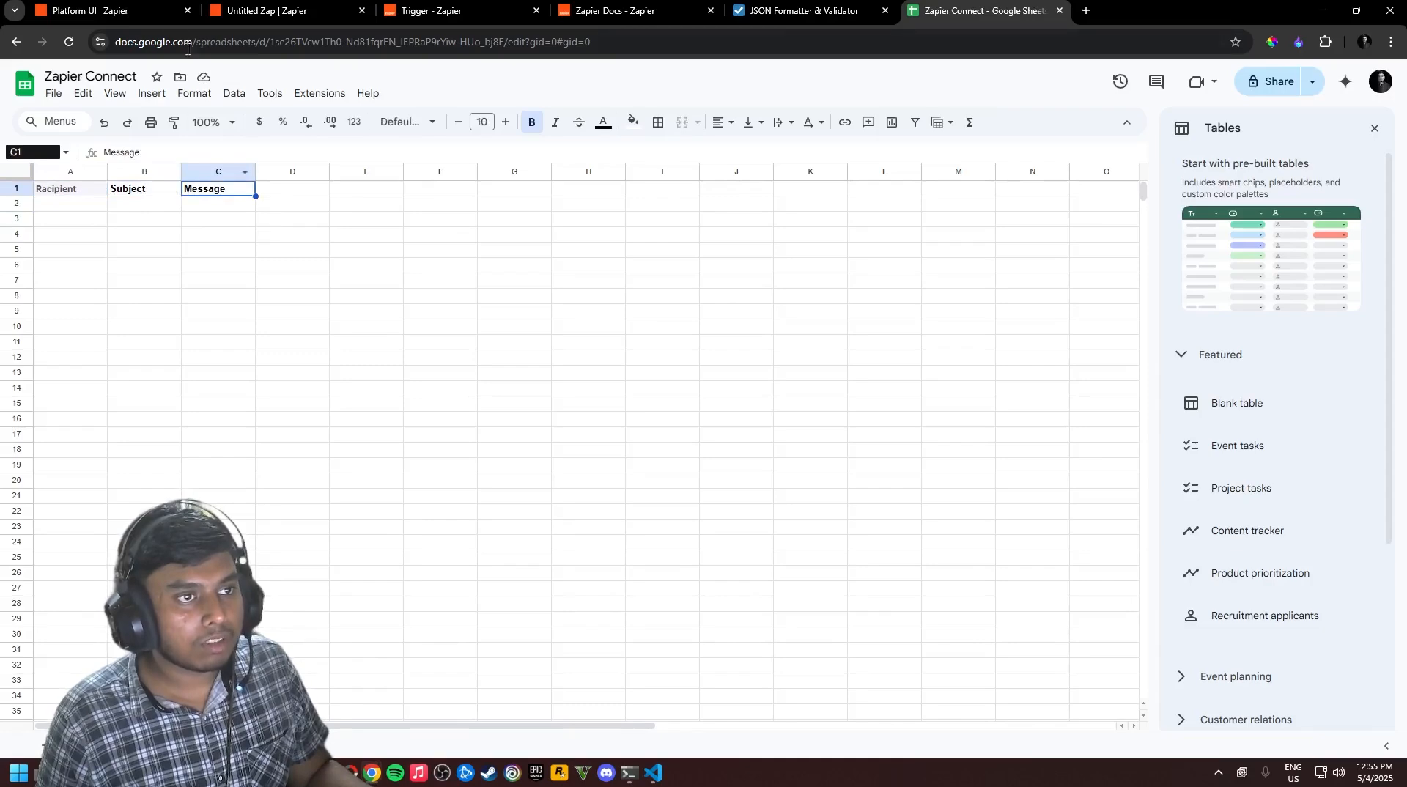
pyautogui.click(266, 6)
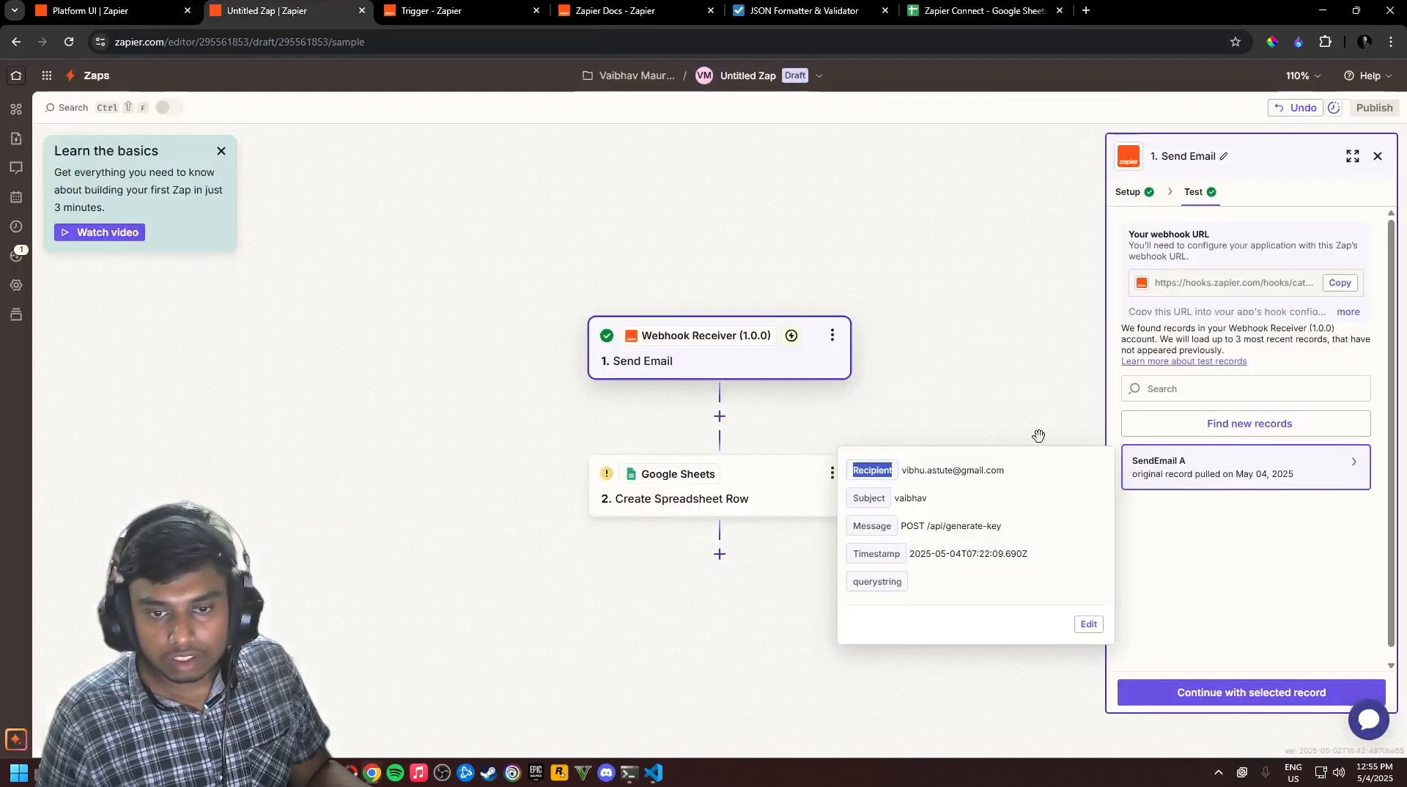
# Continue with the SendEmail record and set the row action's Drive to My Google Drive
pyautogui.click(1293, 692)
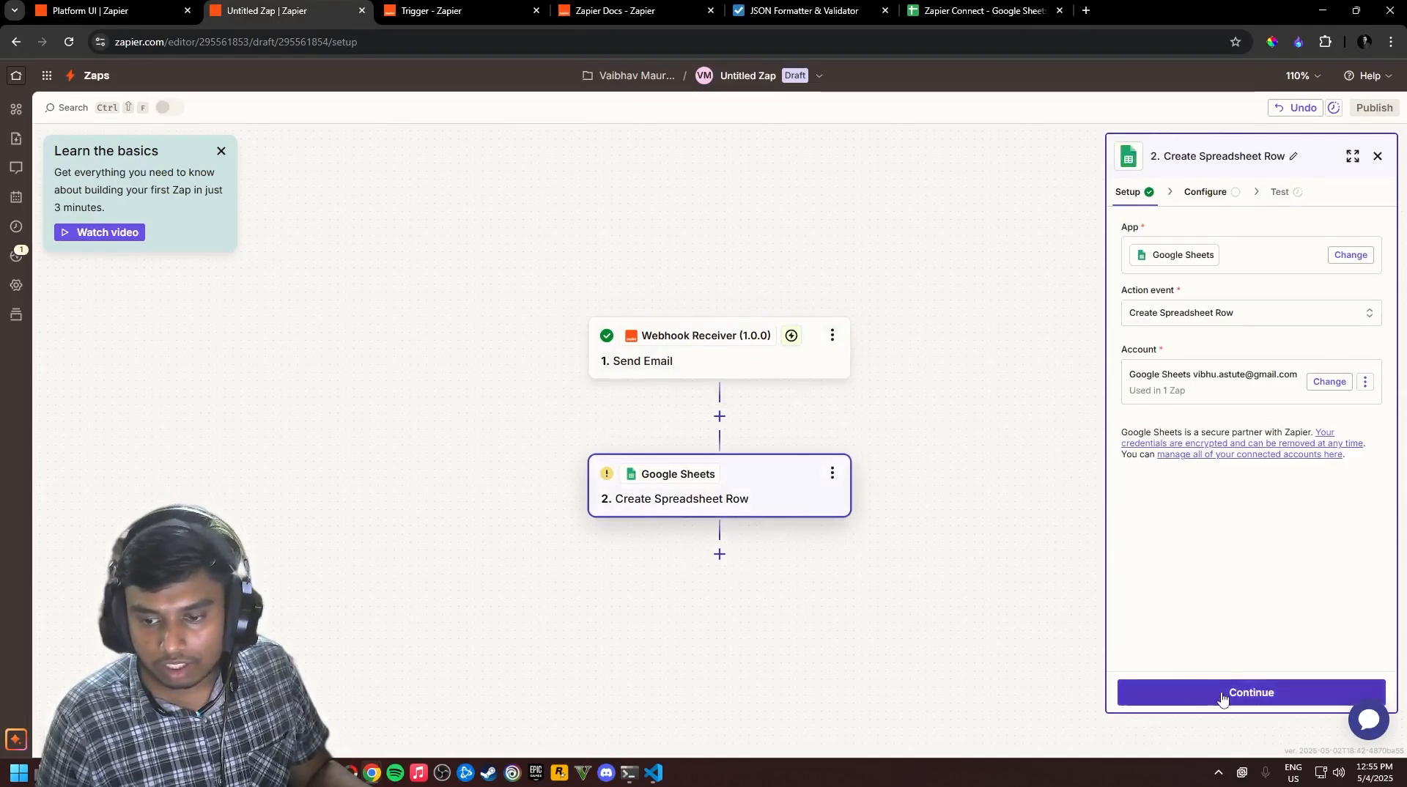
pyautogui.click(1253, 692)
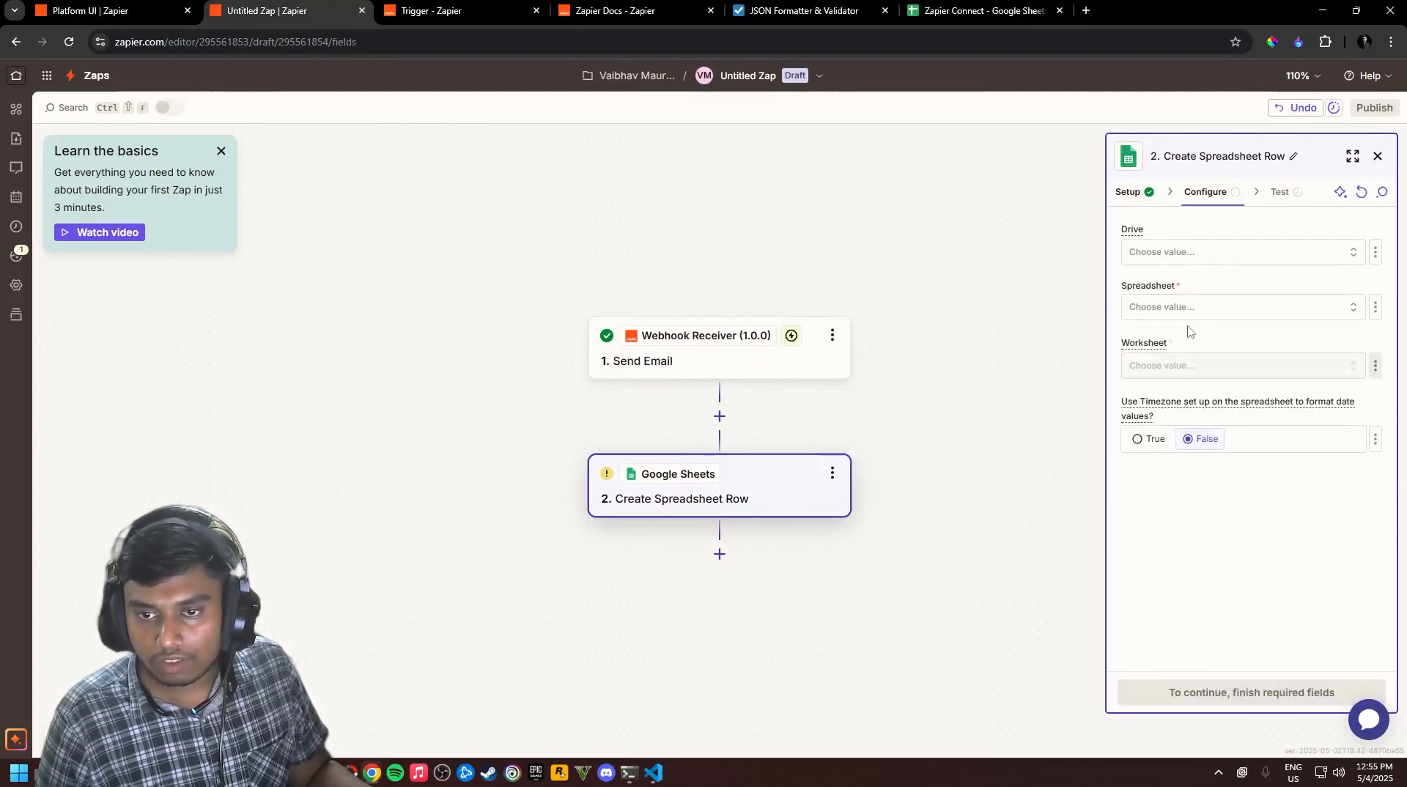
pyautogui.click(1246, 255)
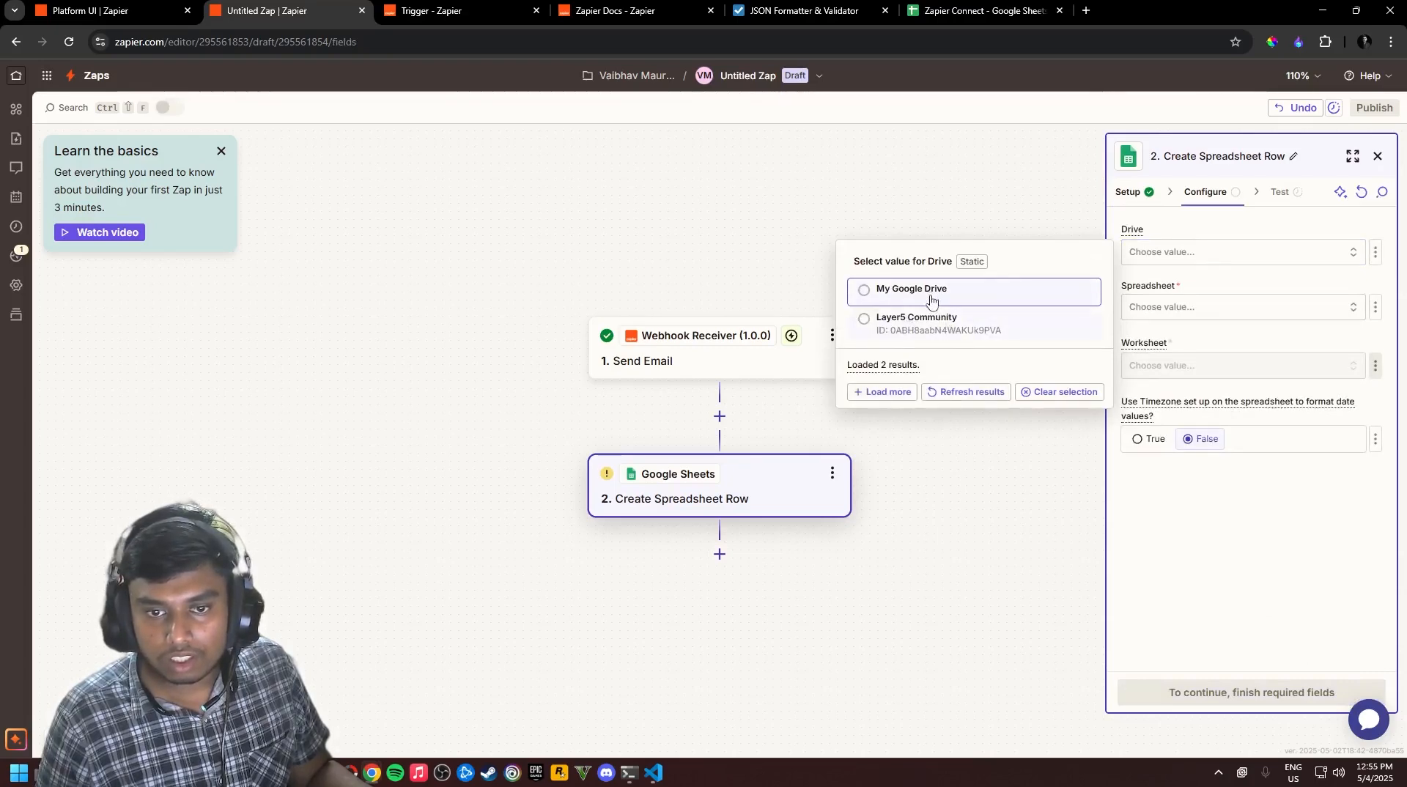
pyautogui.click(931, 297)
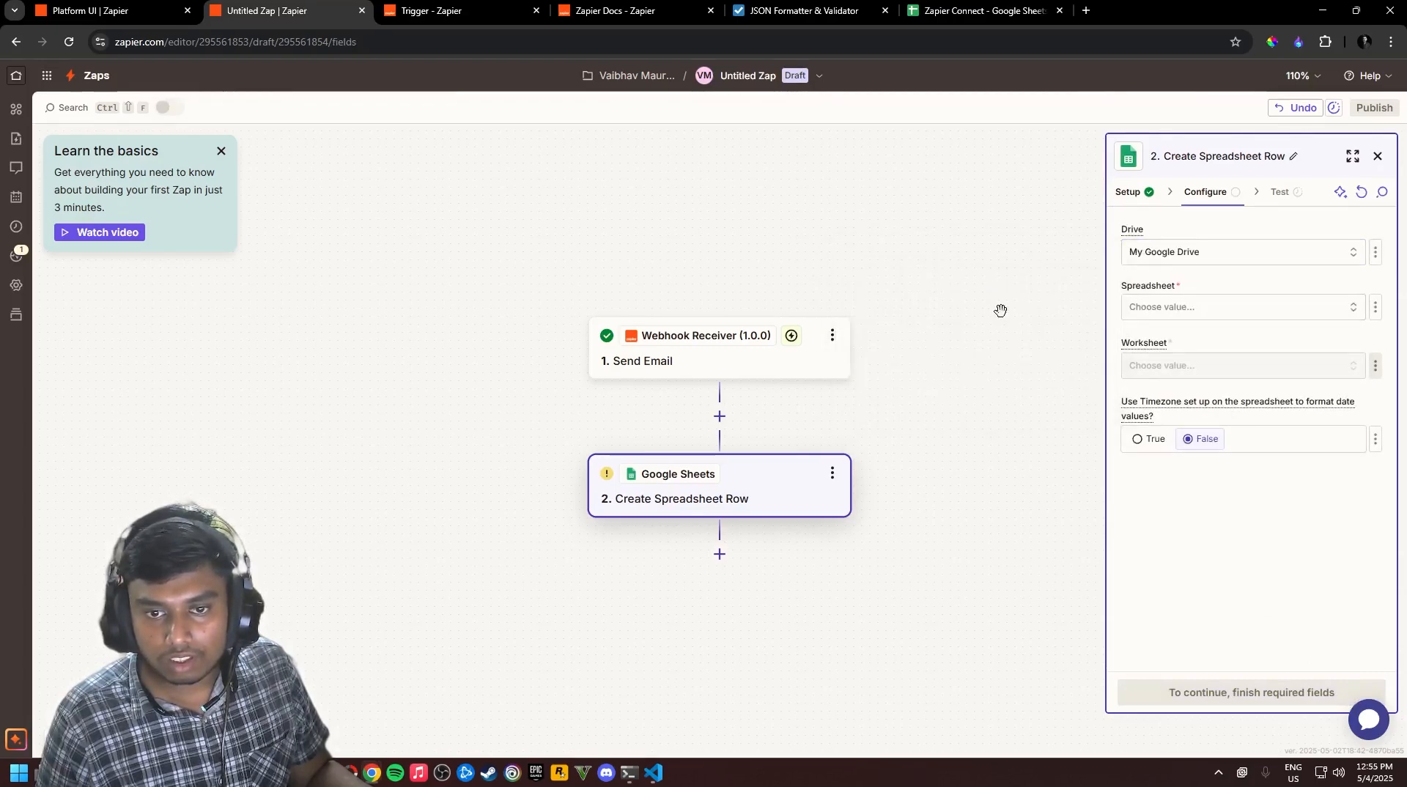
# Choose the Zapier Connect spreadsheet and the Sheet1 worksheet for the new row
pyautogui.click(1175, 309)
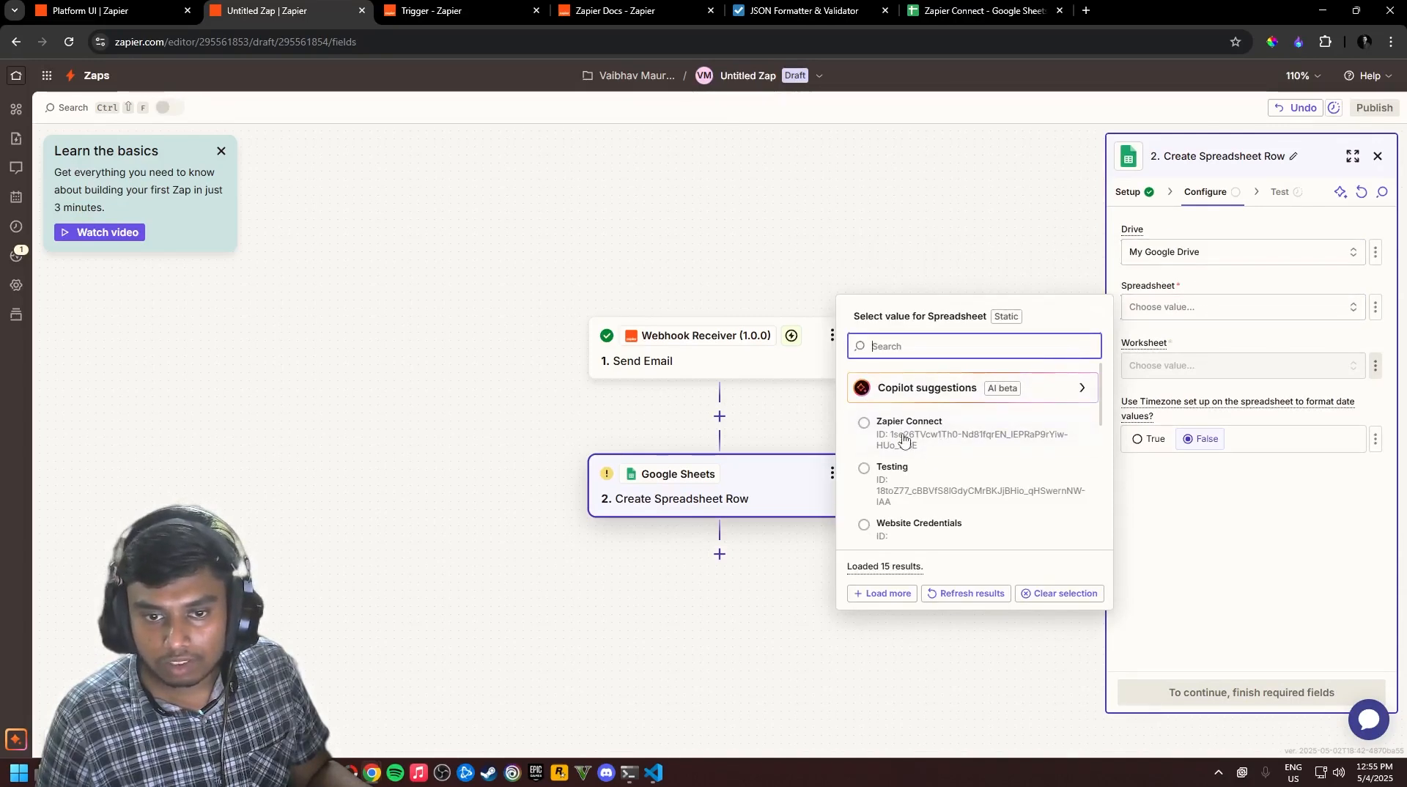
pyautogui.scroll(-2, 905, 439)
pyautogui.scroll(2, 909, 440)
pyautogui.scroll(-2, 912, 442)
pyautogui.scroll(2, 920, 445)
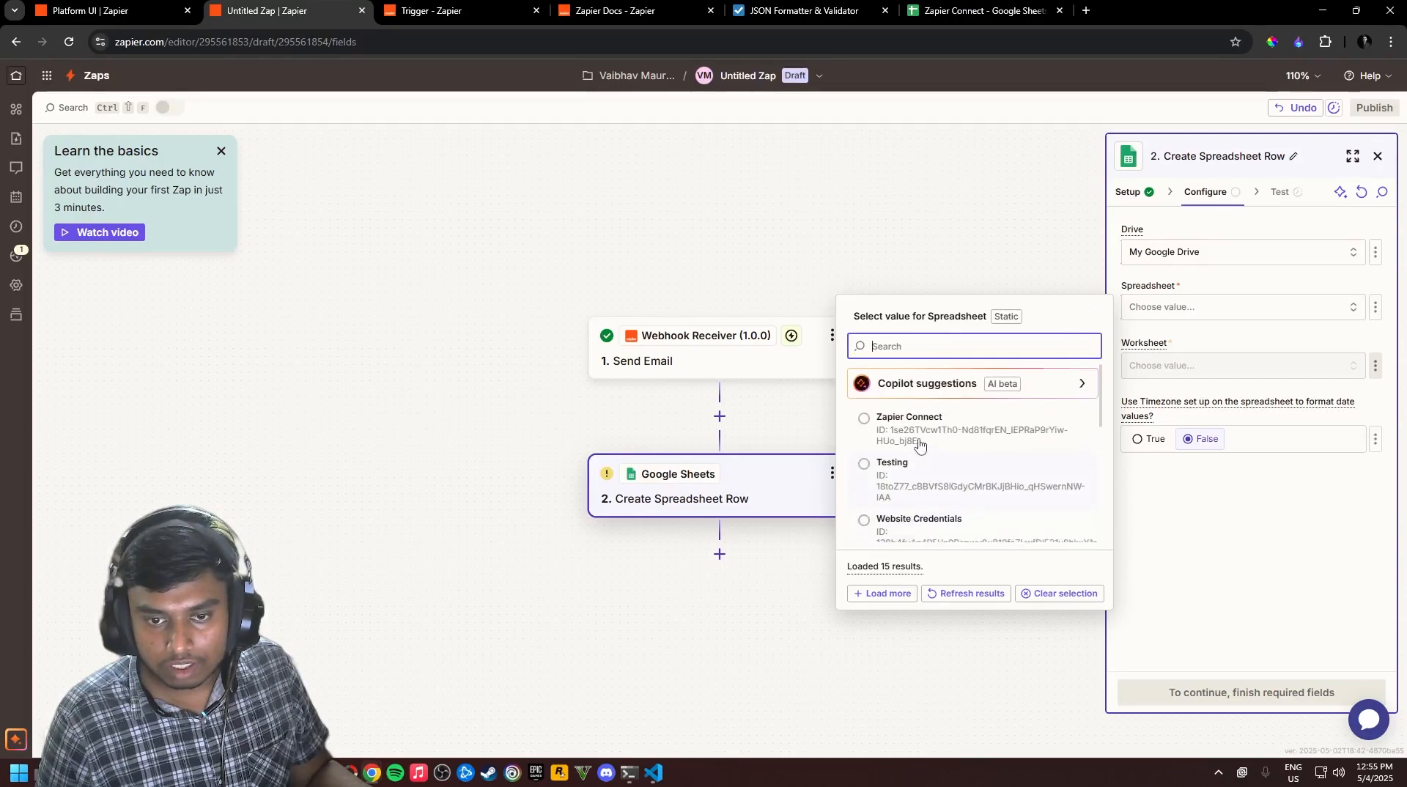
pyautogui.click(865, 423)
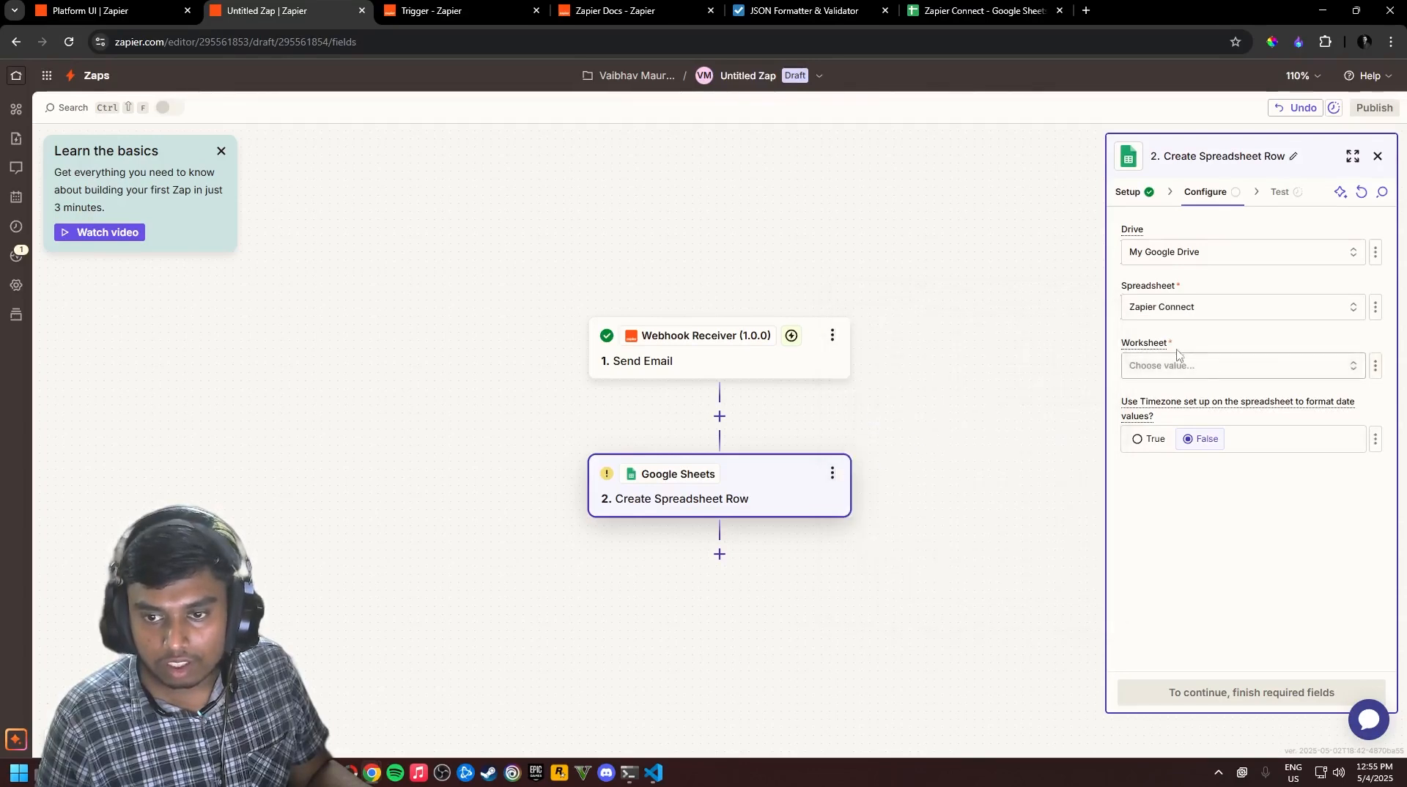
pyautogui.click(1231, 309)
pyautogui.scroll(-3, 944, 475)
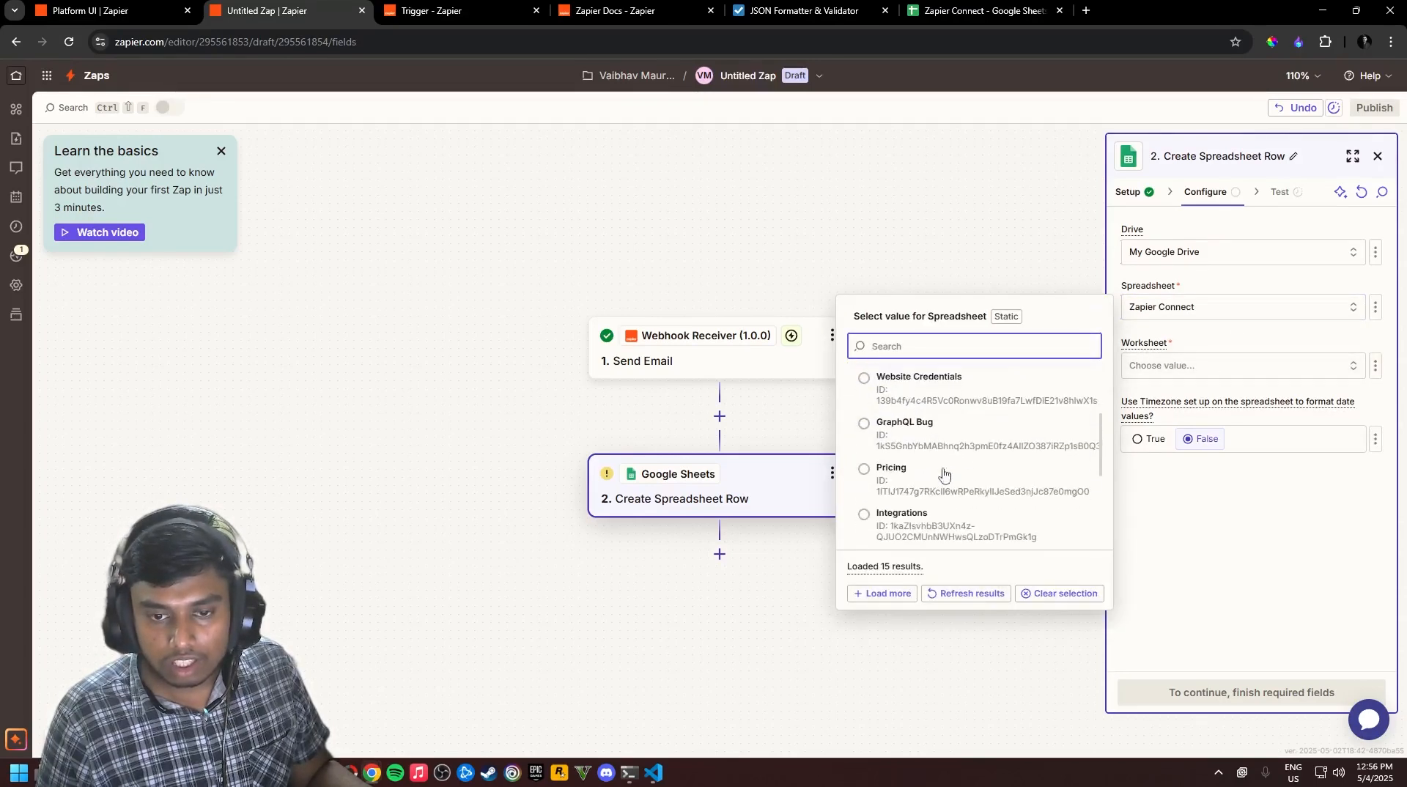
pyautogui.scroll(-2, 944, 475)
pyautogui.scroll(5, 927, 466)
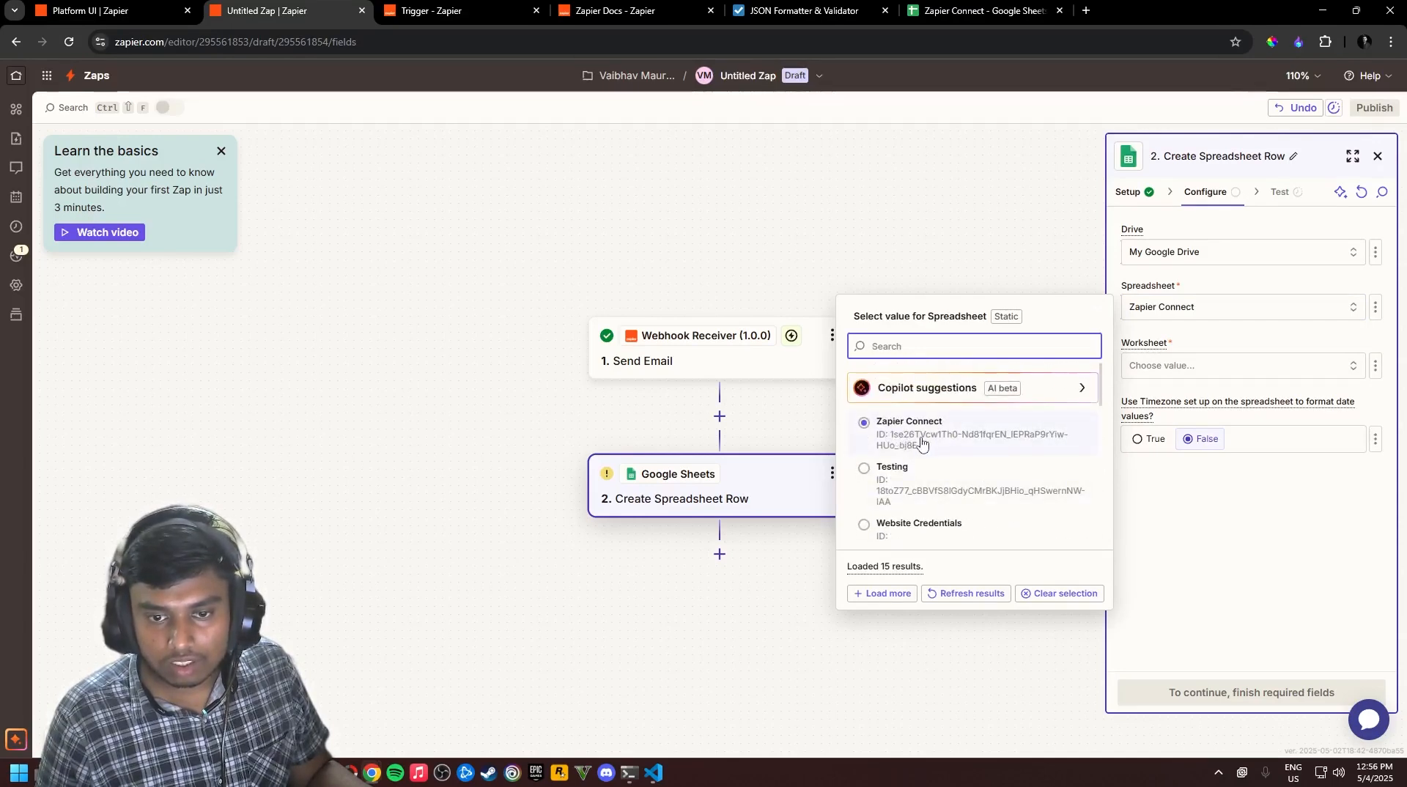
pyautogui.click(934, 440)
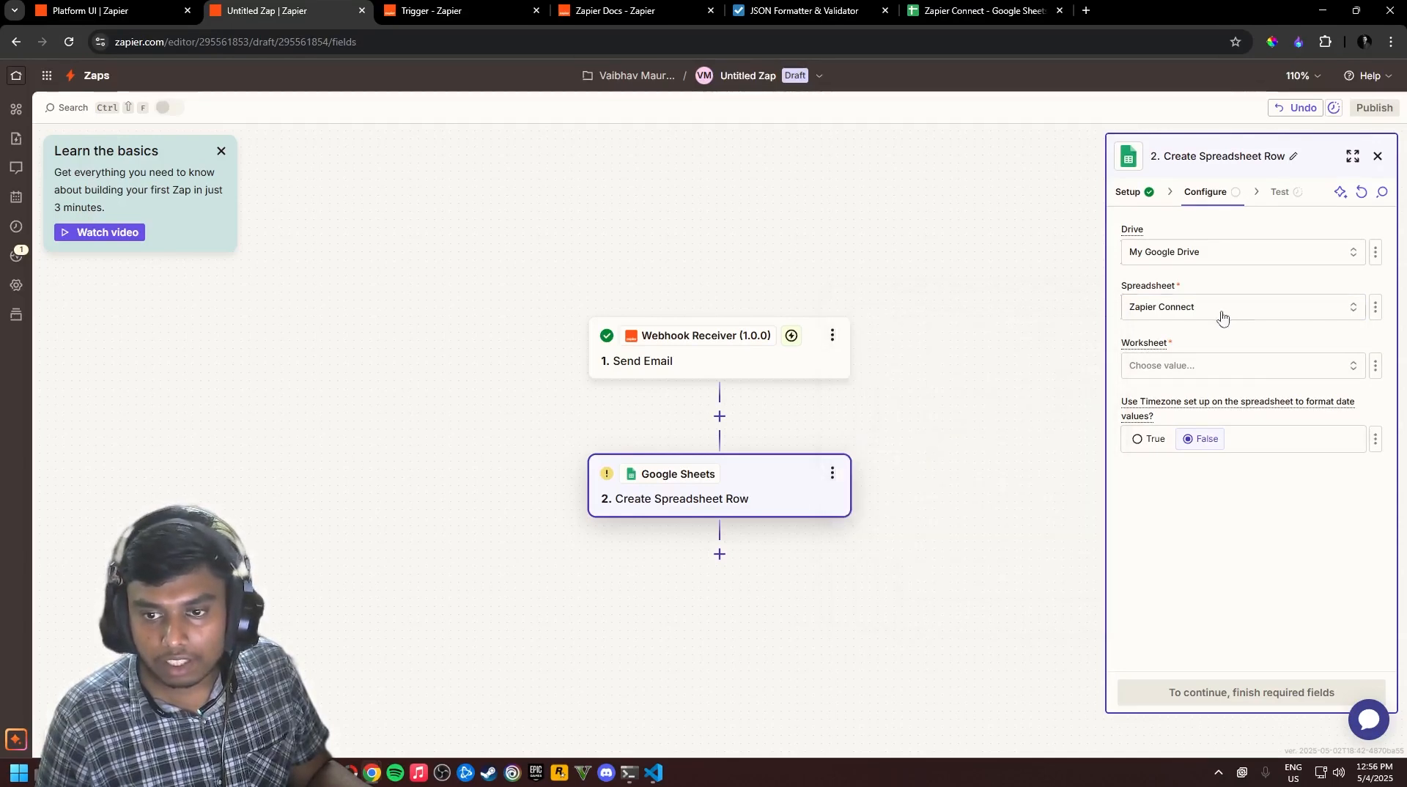
pyautogui.click(1299, 374)
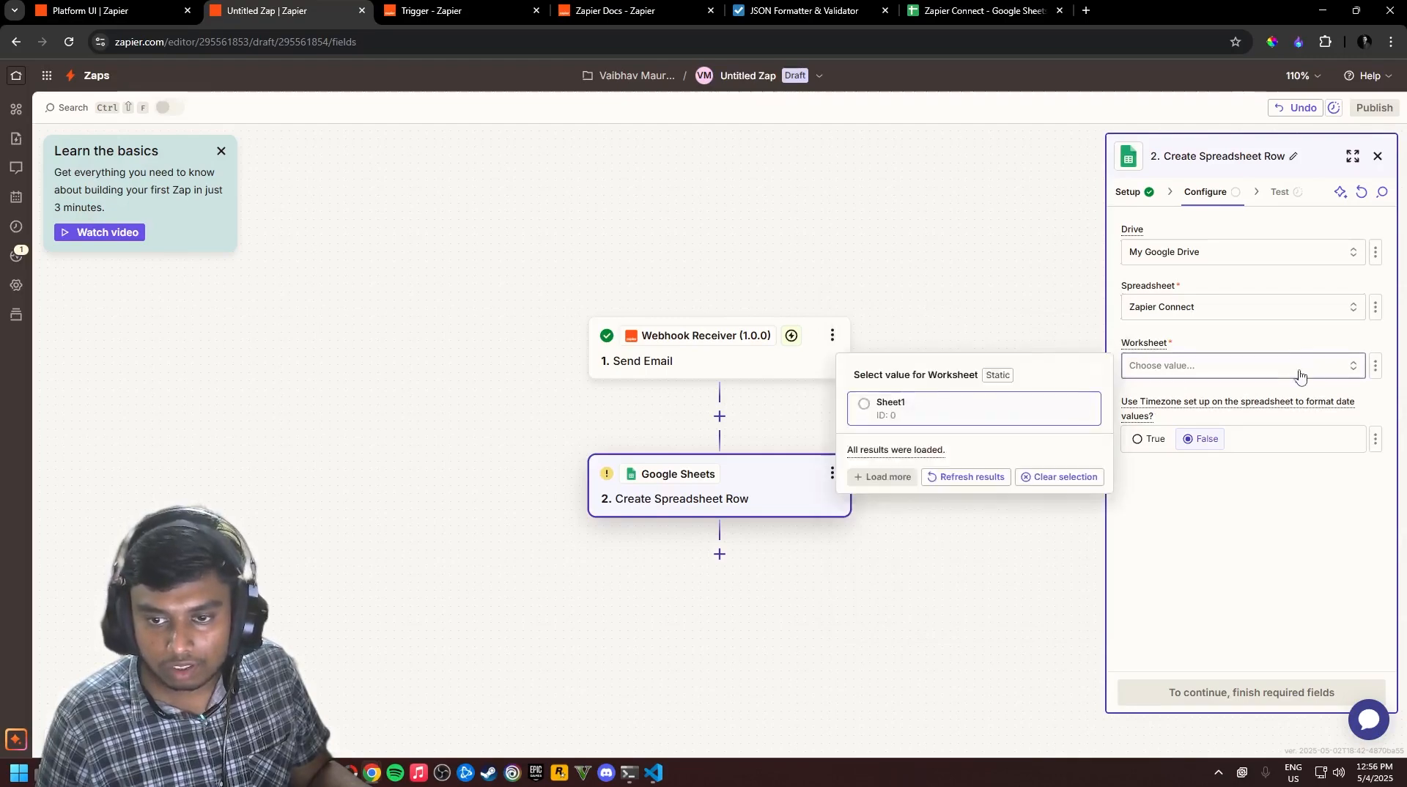
pyautogui.click(915, 406)
# Compare the sheet's Recipient, Subject and Message headers with the Zap's row fields
pyautogui.click(969, 11)
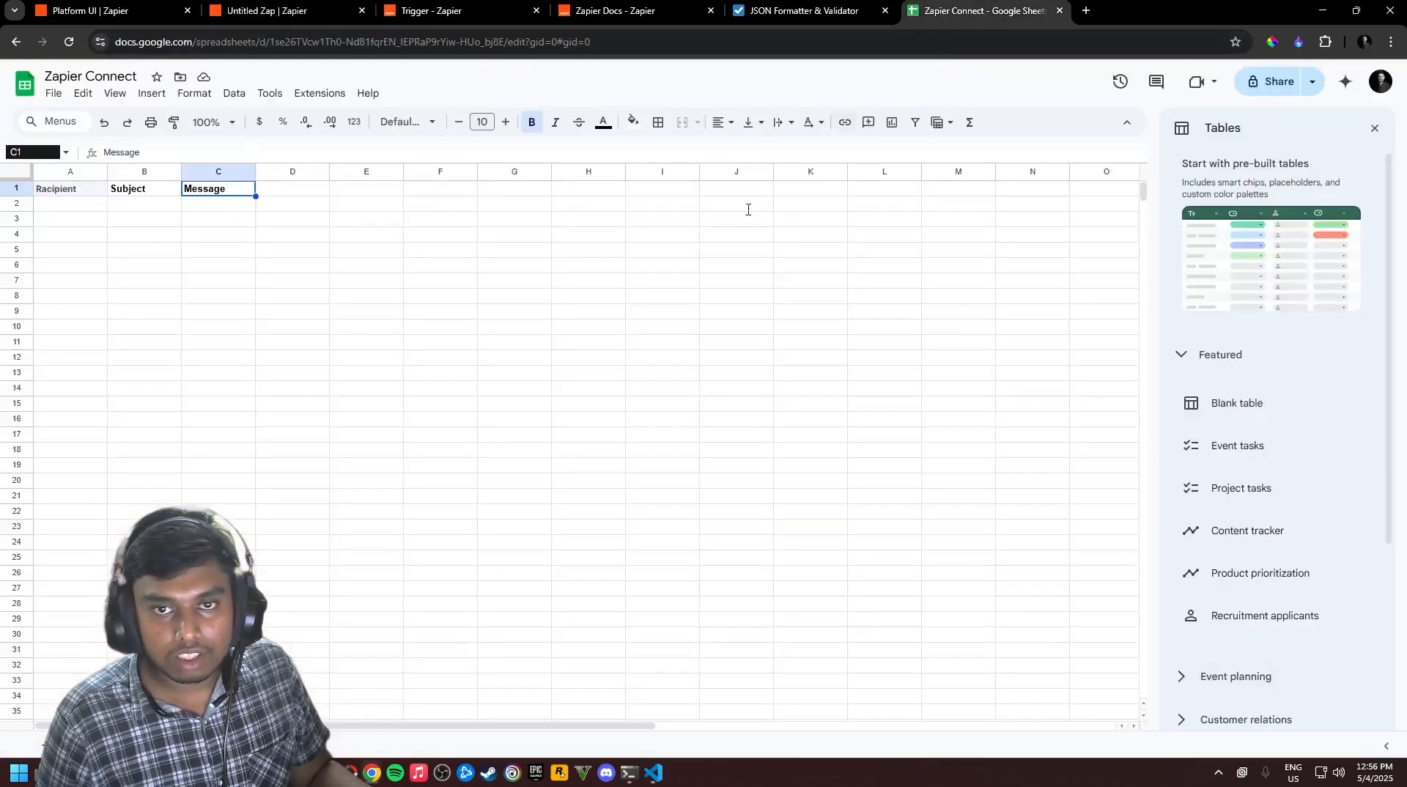
pyautogui.click(86, 13)
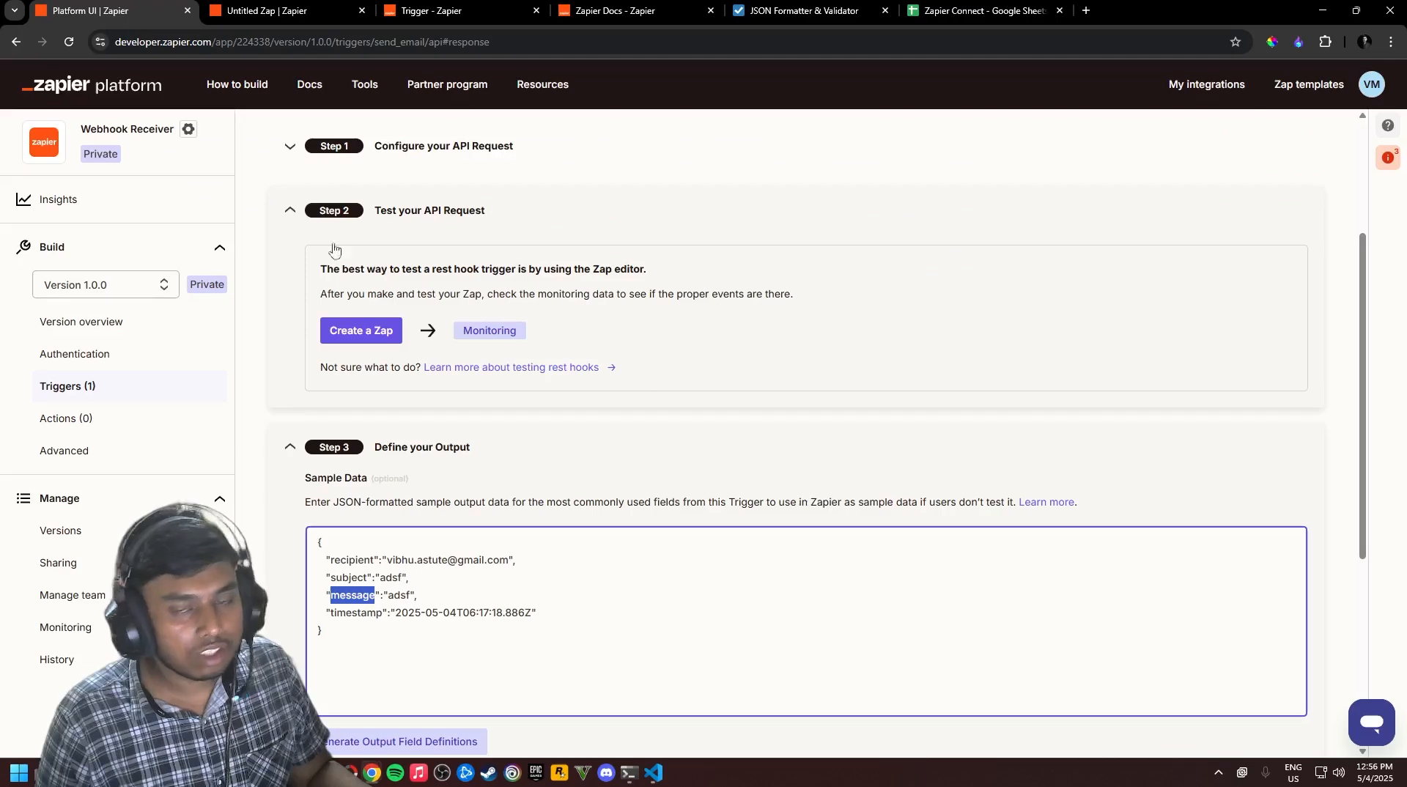
pyautogui.click(286, 11)
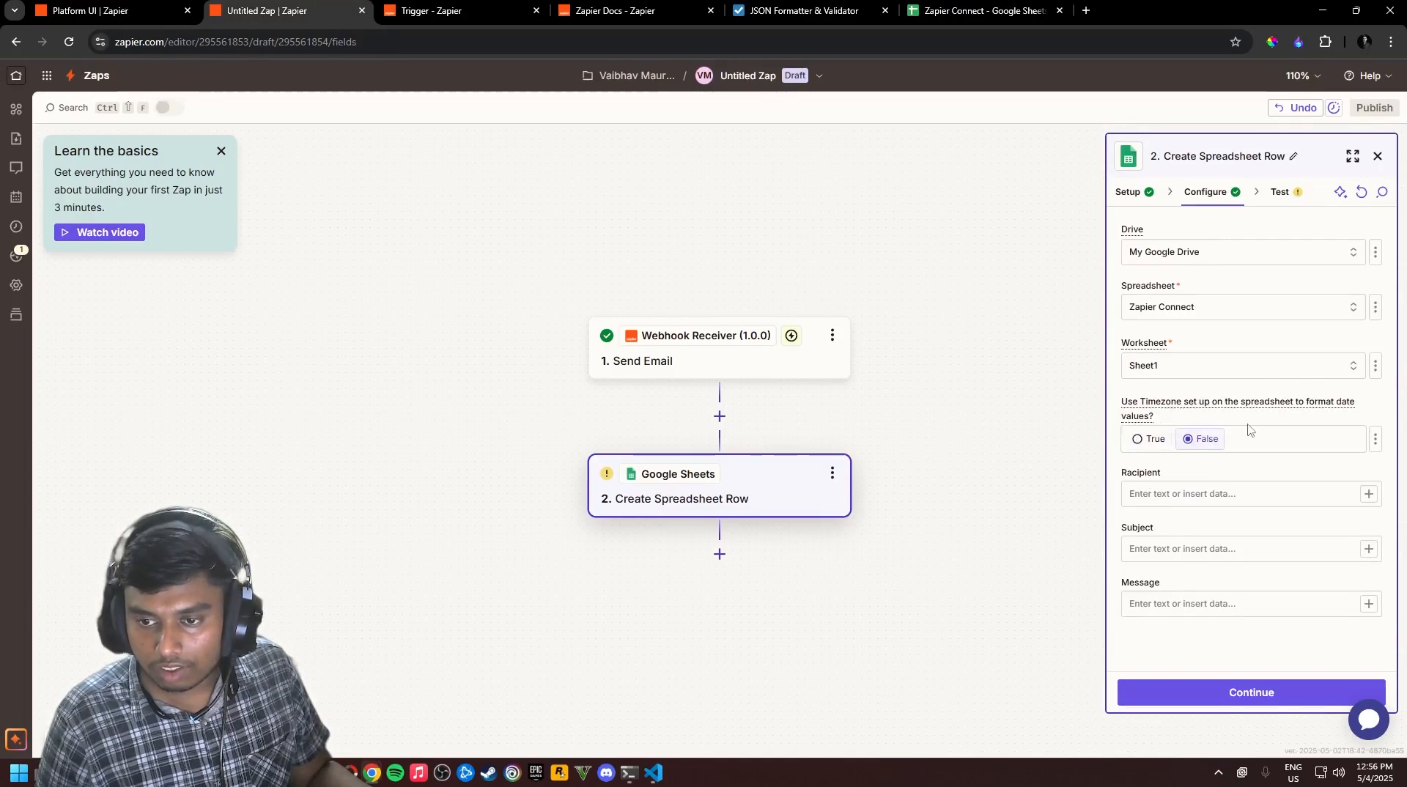
pyautogui.click(1228, 502)
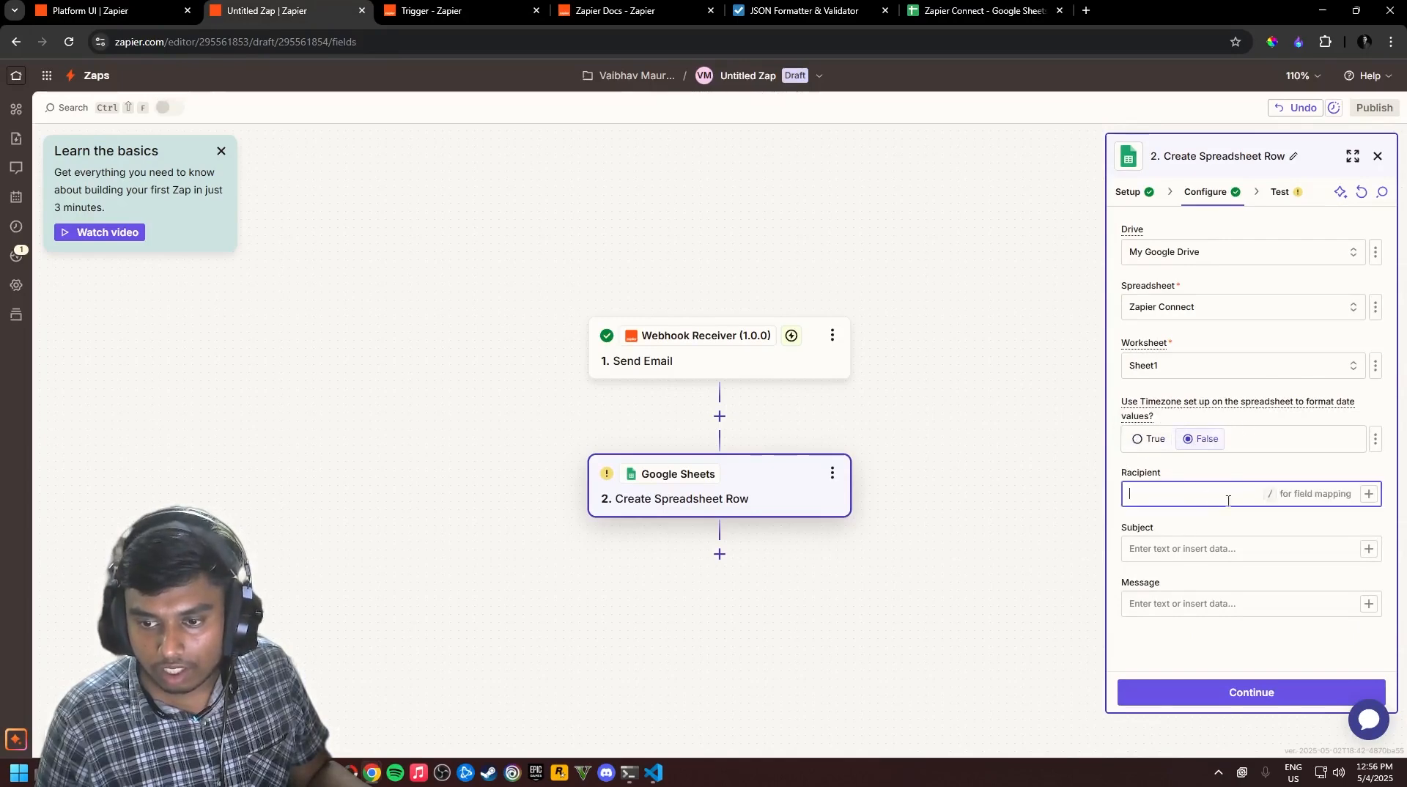
pyautogui.moveTo(1166, 475); pyautogui.dragTo(1129, 477)
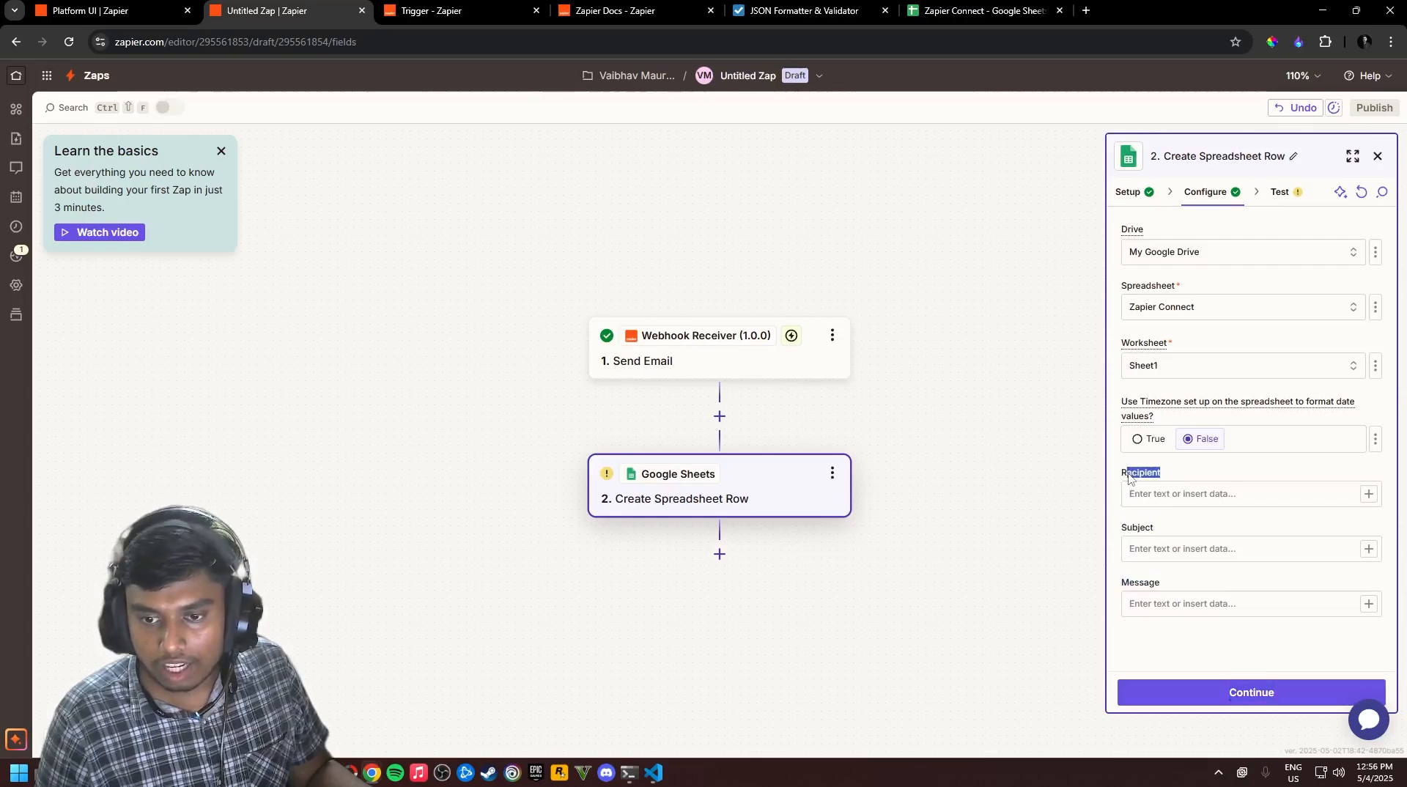
pyautogui.click(950, 13)
pyautogui.click(155, 232)
pyautogui.click(85, 193)
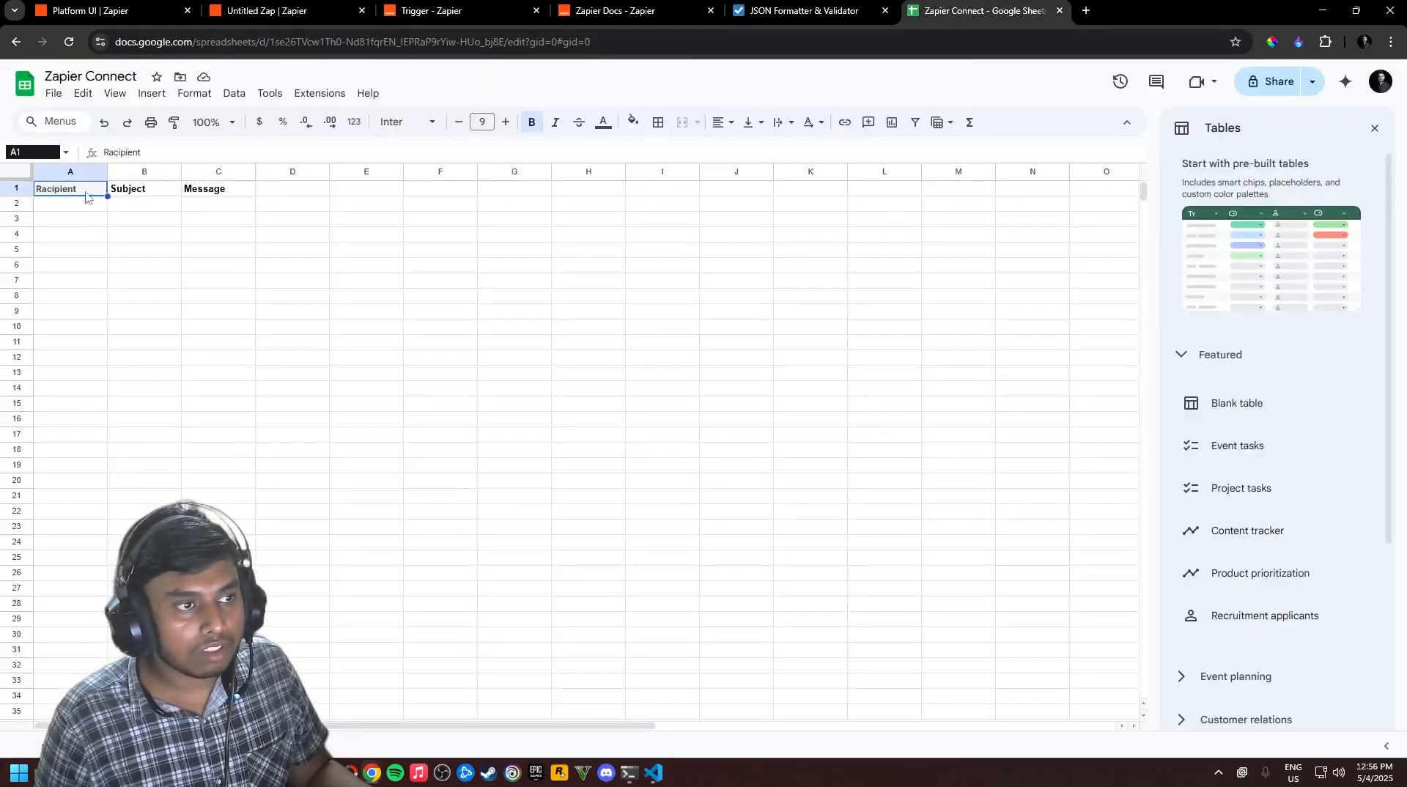
pyautogui.keyDown('shift'); pyautogui.click(233, 194); pyautogui.keyUp('shift')
pyautogui.click(193, 265)
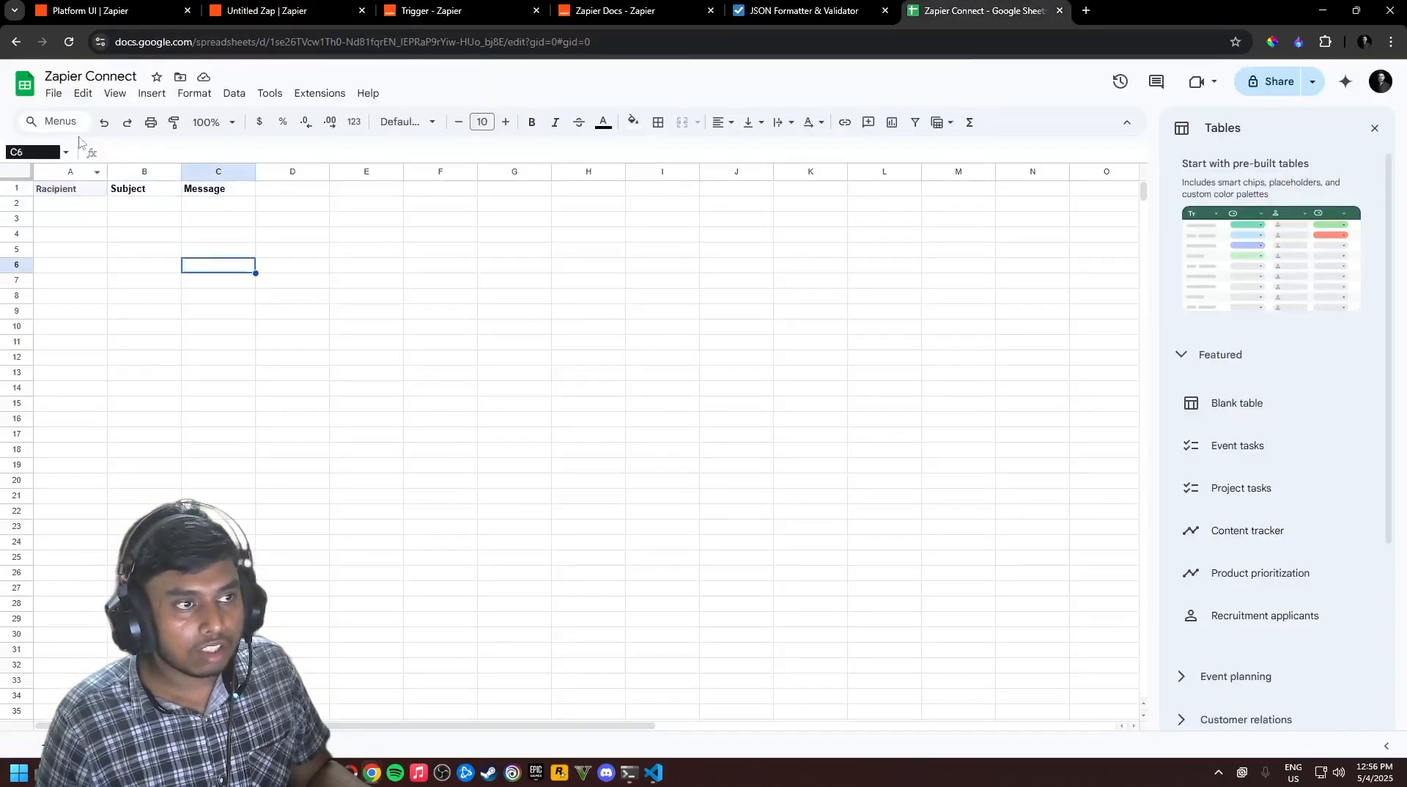
pyautogui.click(71, 7)
pyautogui.hotkey('ctrl', 'Tab')
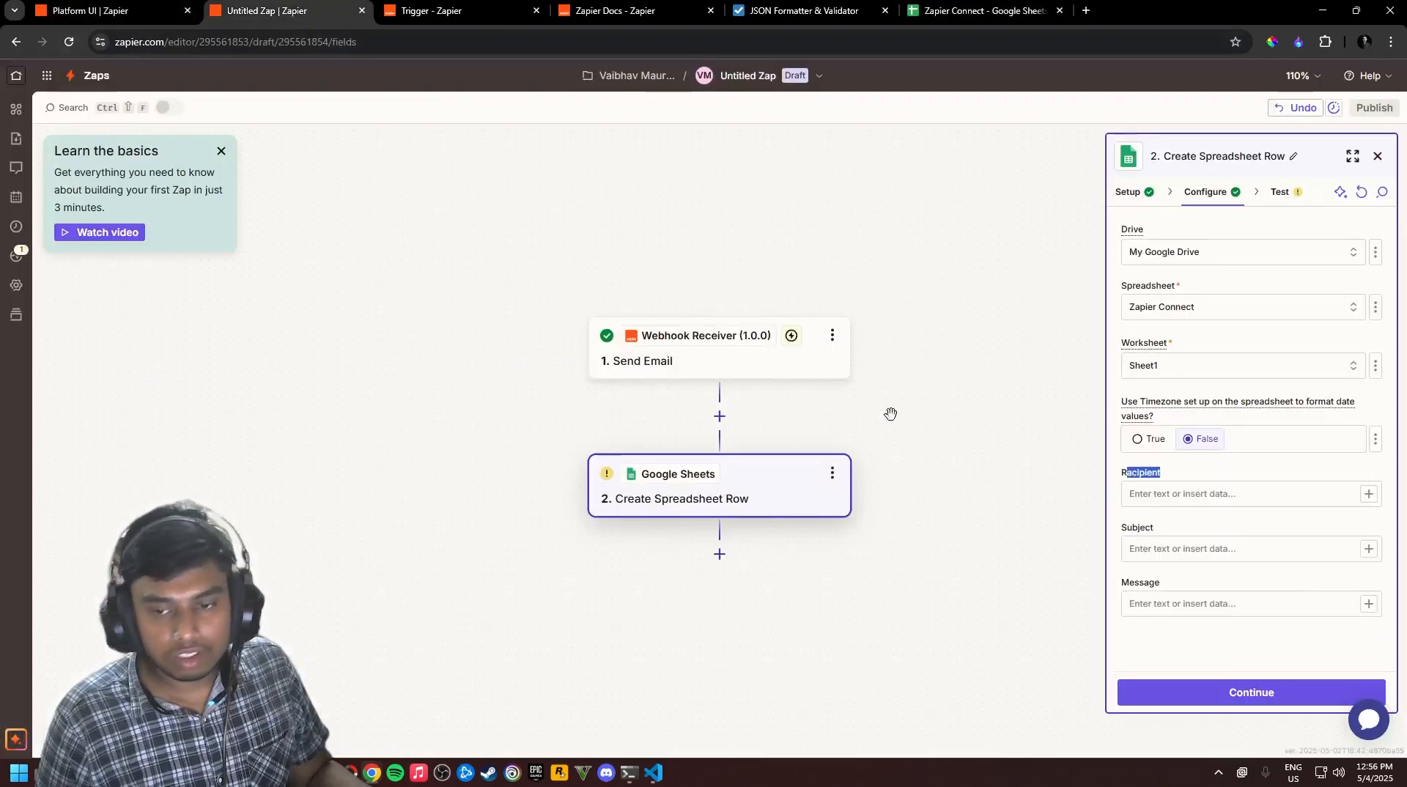
# Map the trigger's Recipient, Subject and Message values into the matching row fields
pyautogui.click(1352, 501)
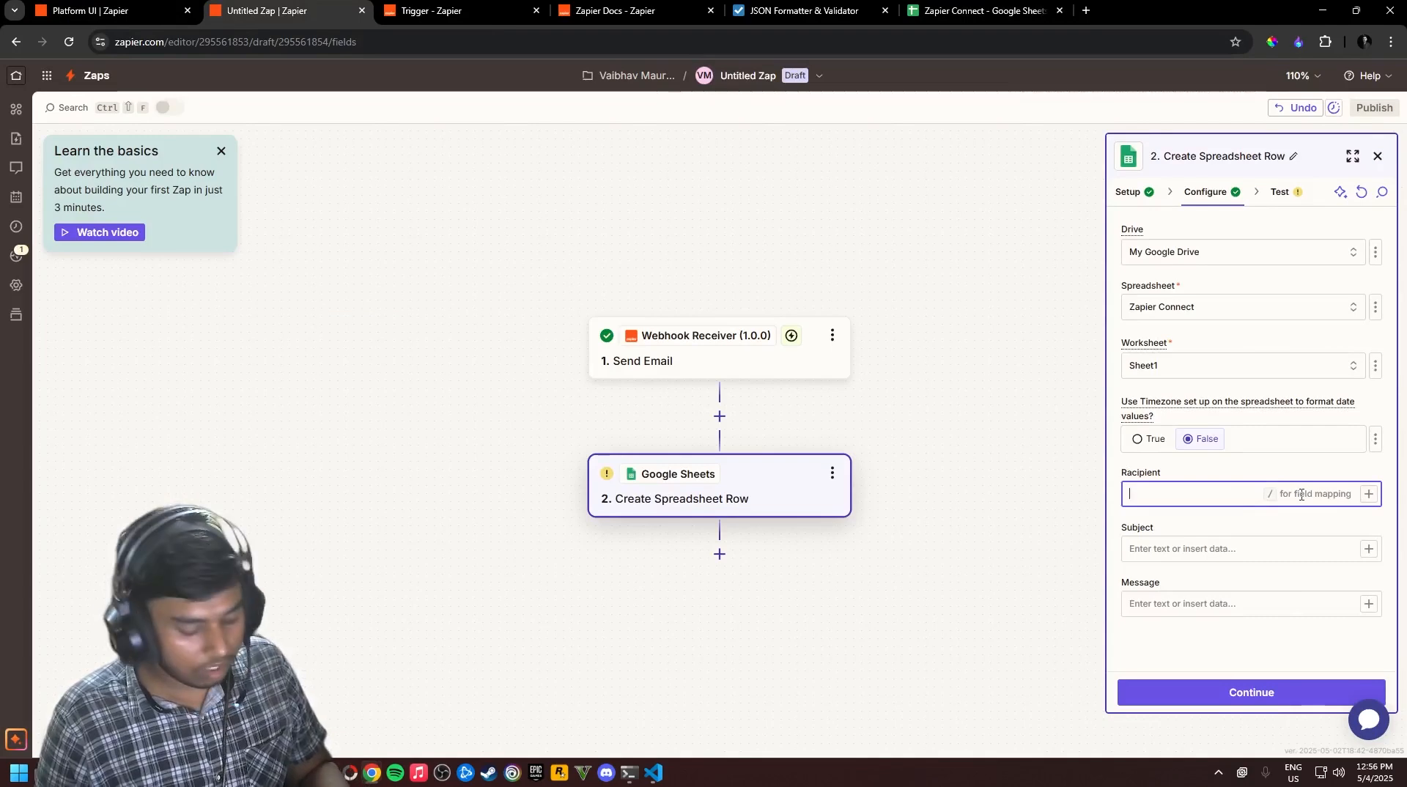
pyautogui.write('/')
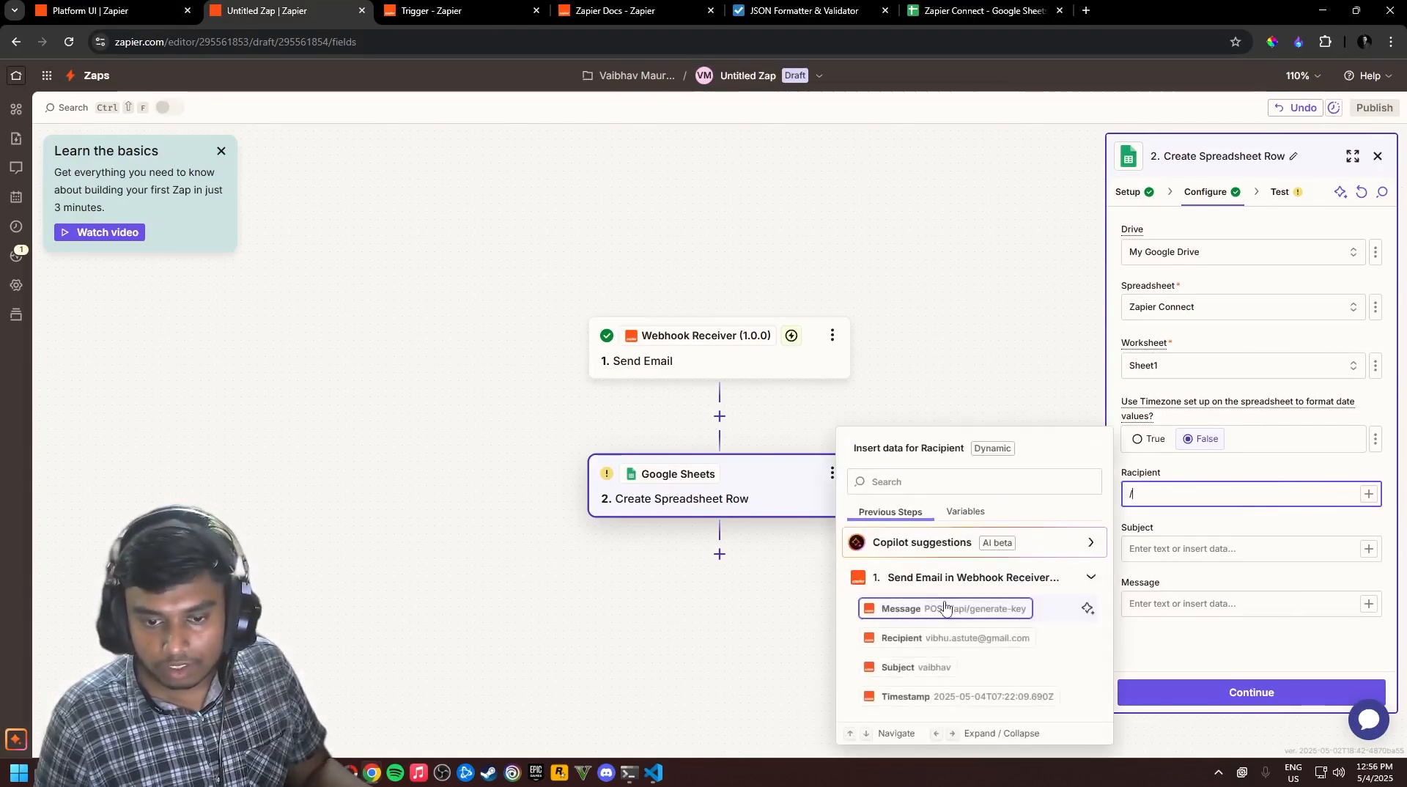
pyautogui.click(979, 638)
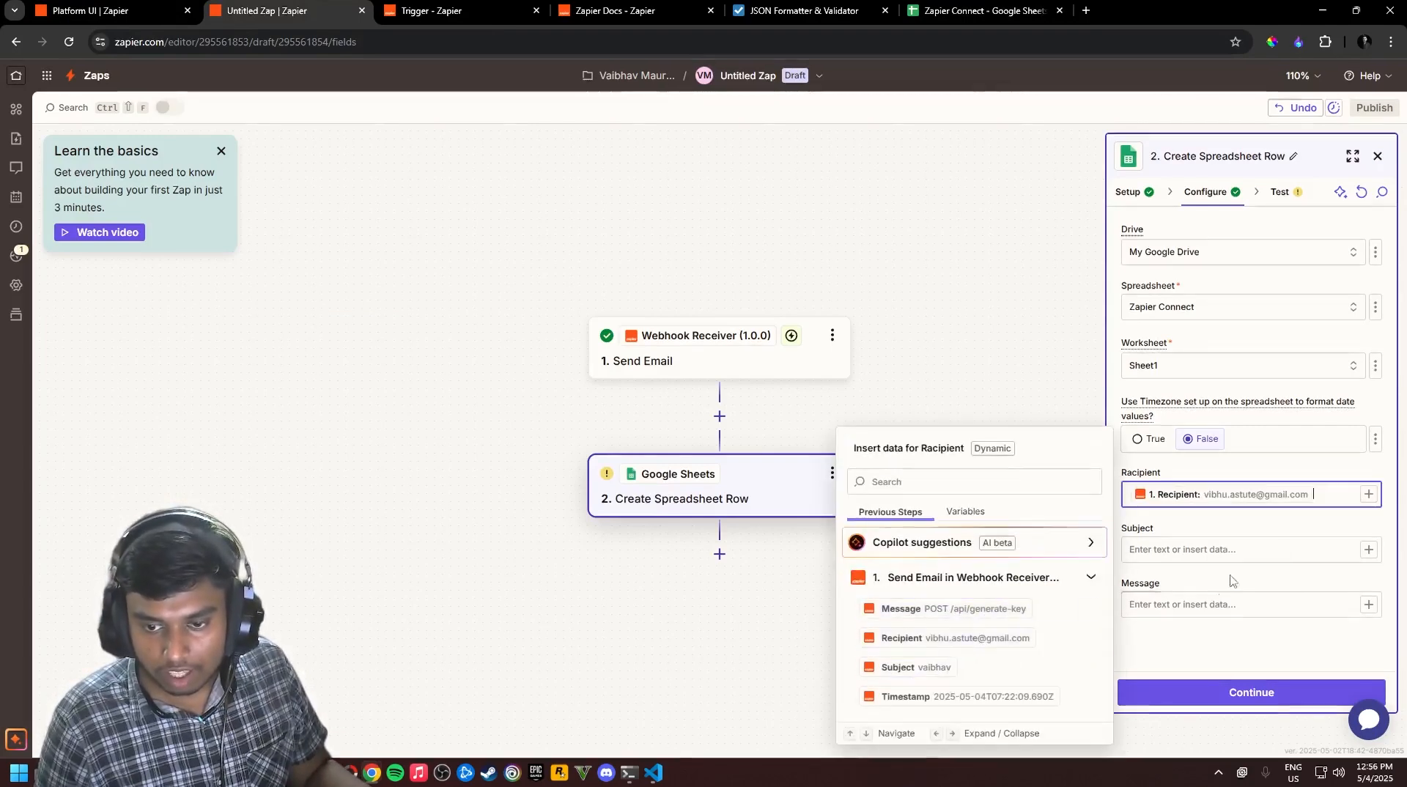
pyautogui.click(1238, 556)
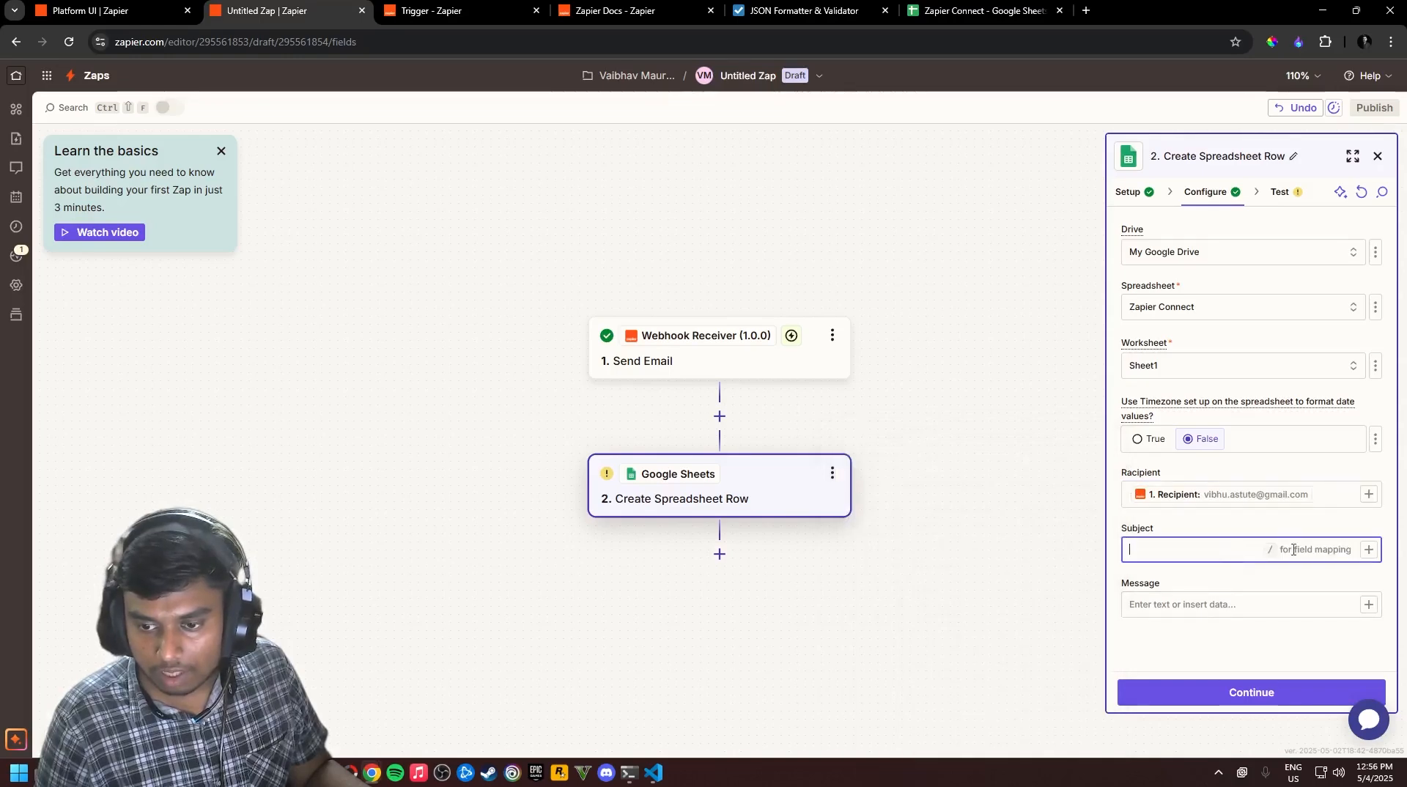
pyautogui.click(1368, 553)
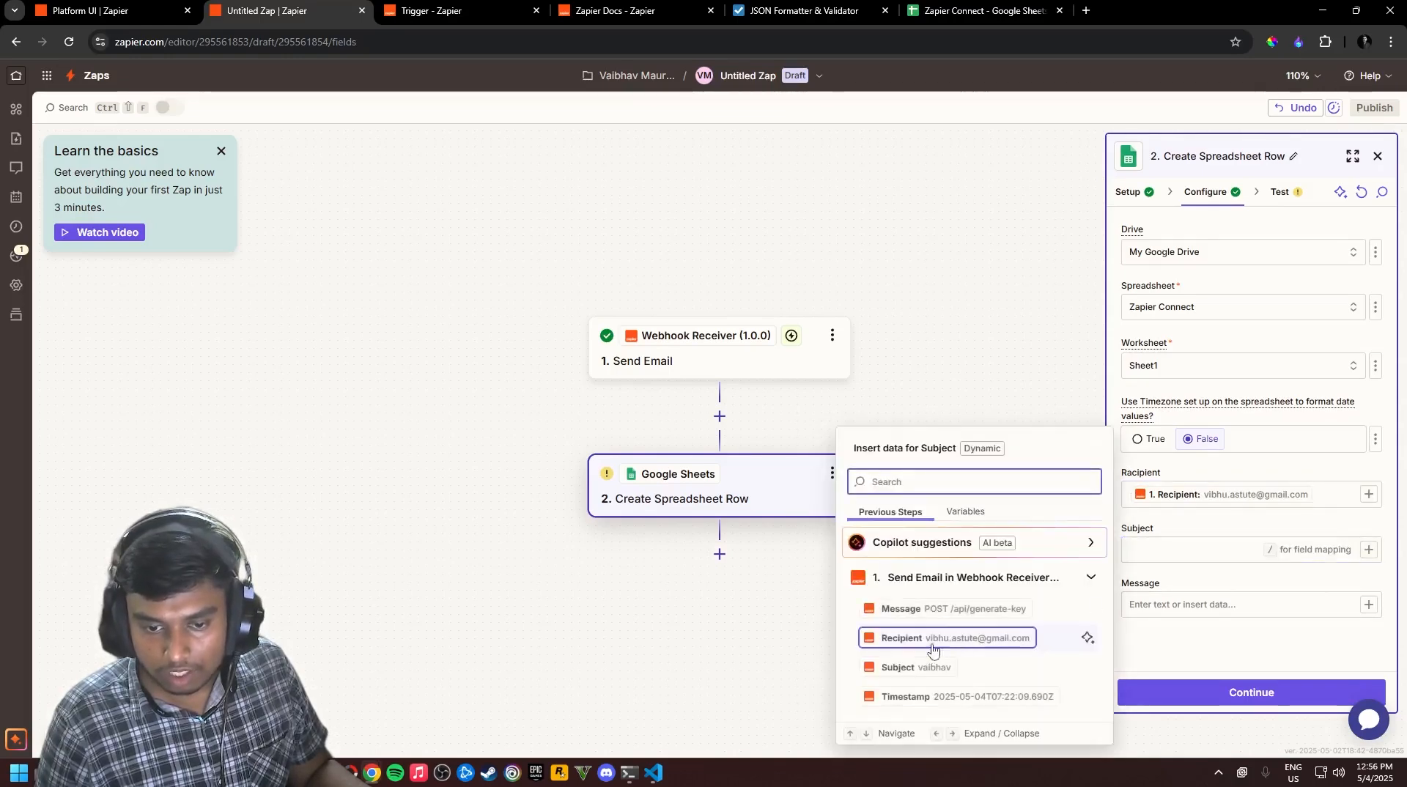
pyautogui.click(938, 667)
pyautogui.click(1301, 607)
pyautogui.click(1369, 604)
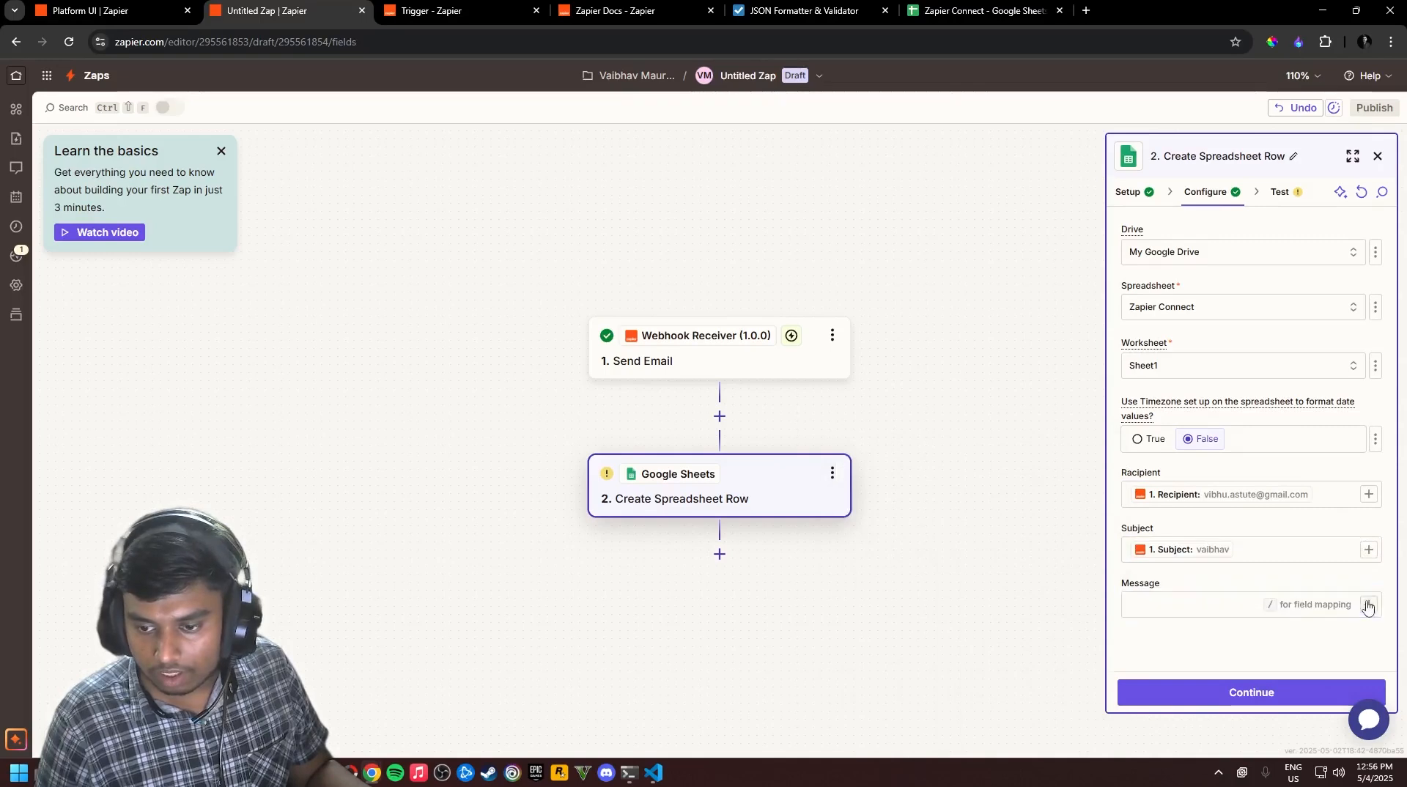
pyautogui.click(951, 609)
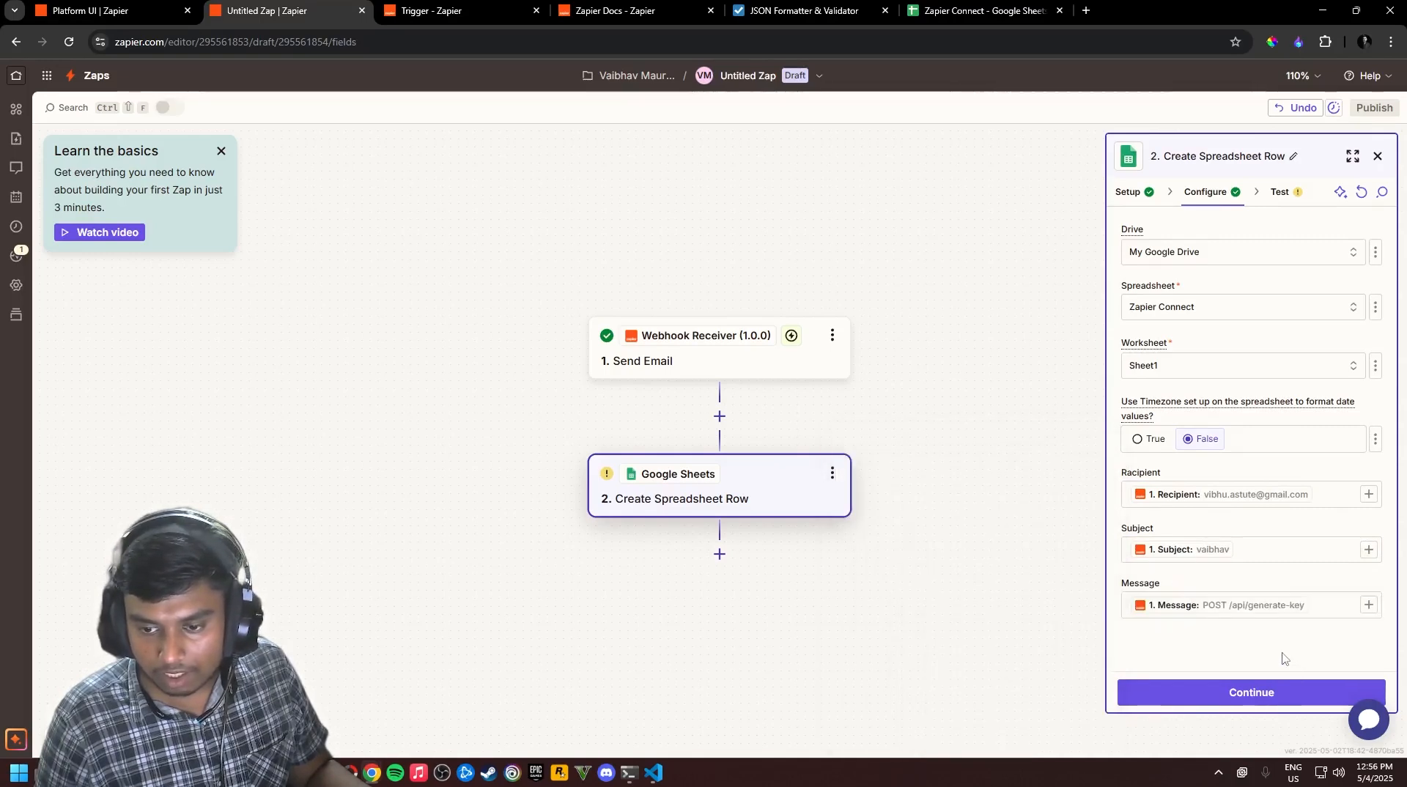
# Test the row step and confirm row 2 with 'POST /api/generate-key' appears in the sheet
pyautogui.click(1267, 705)
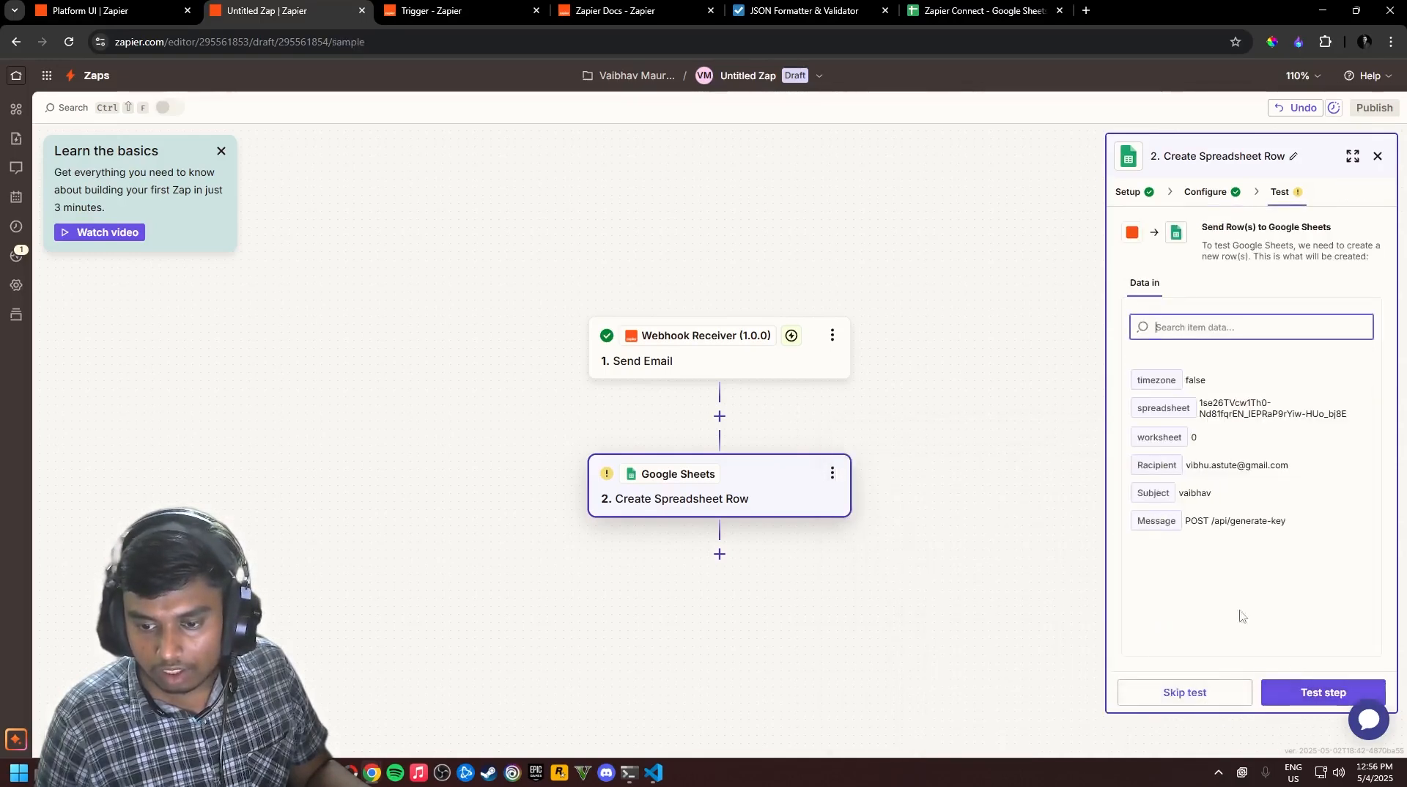
pyautogui.click(1306, 694)
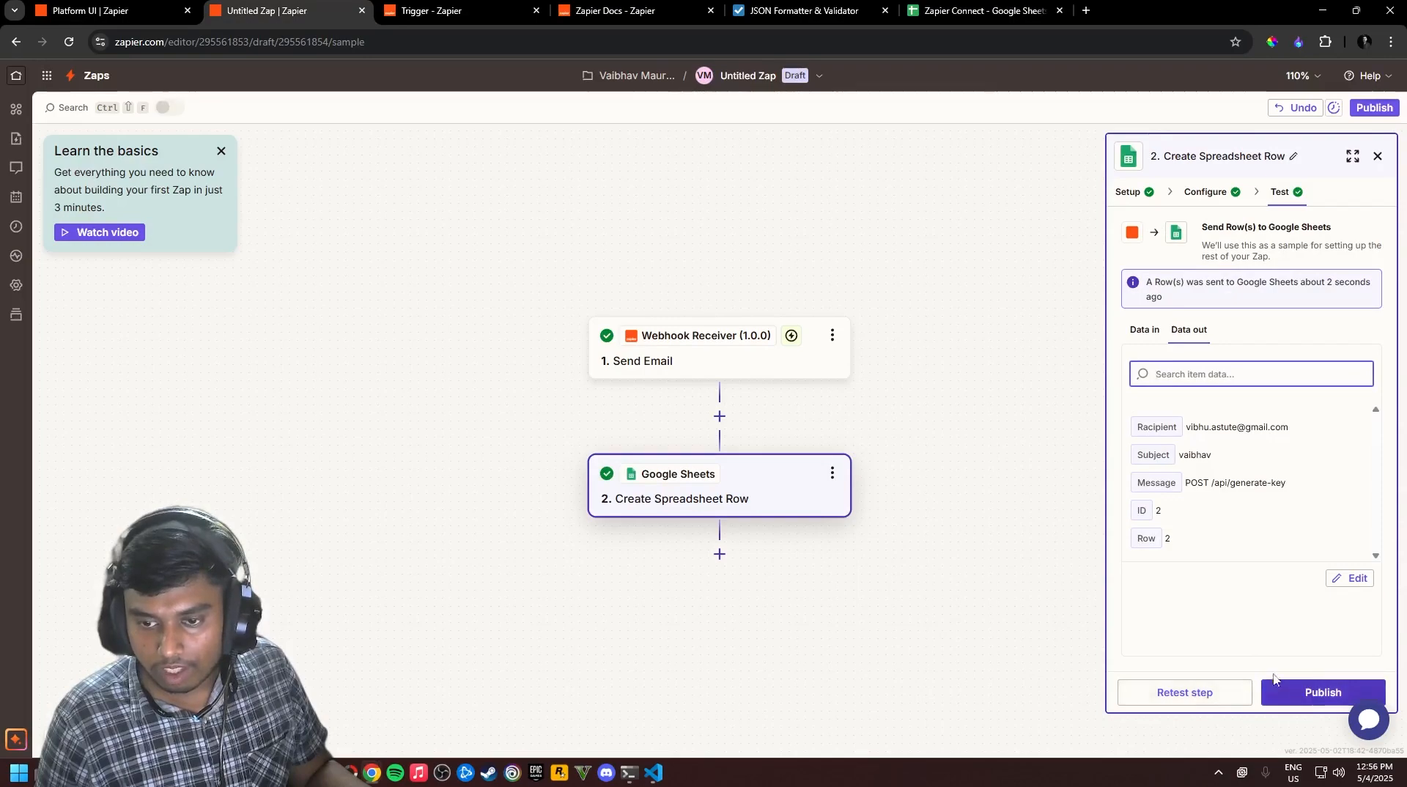
pyautogui.click(979, 10)
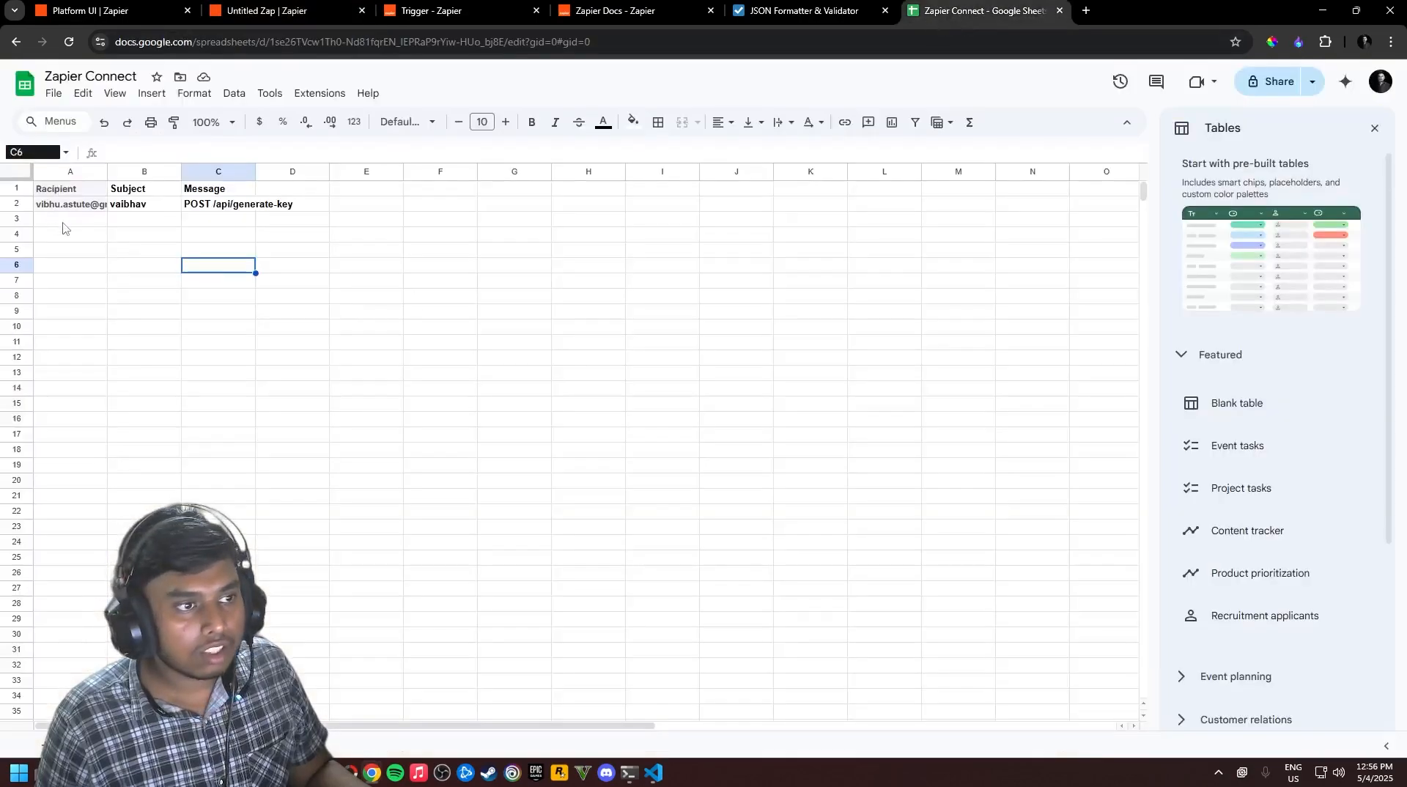
pyautogui.click(125, 11)
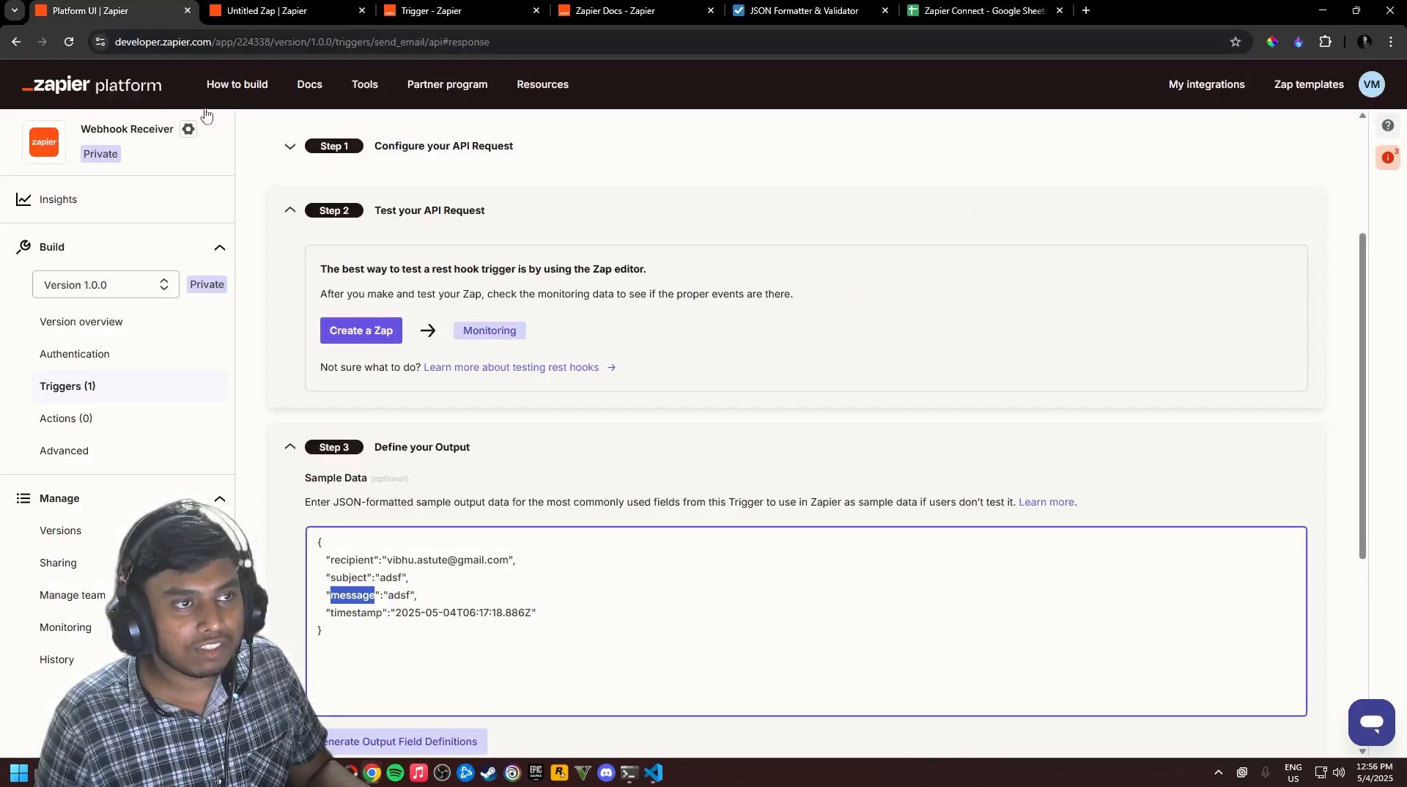
pyautogui.click(337, 11)
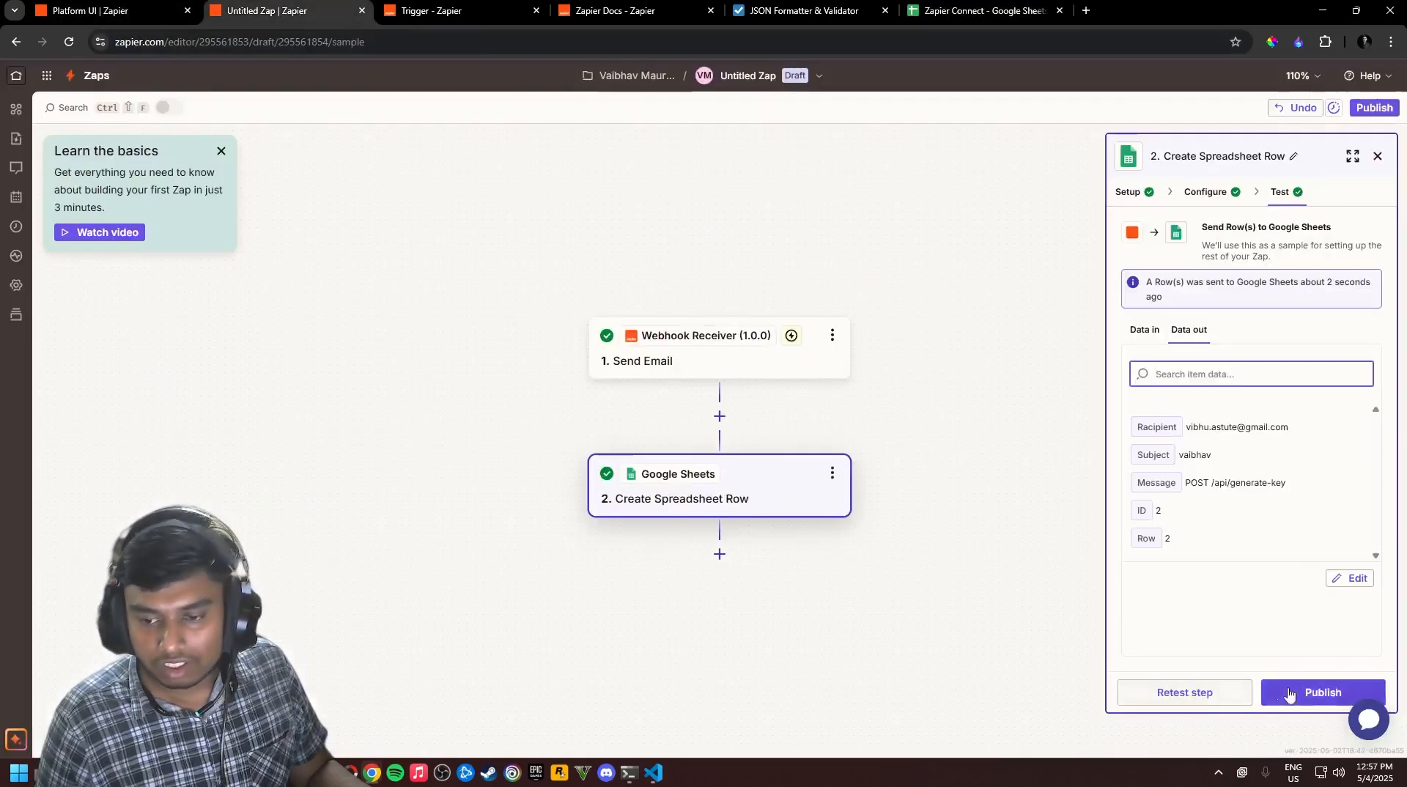
# Publish the Zap as live version v1 and go to the Zapier Home dashboard
pyautogui.click(1323, 692)
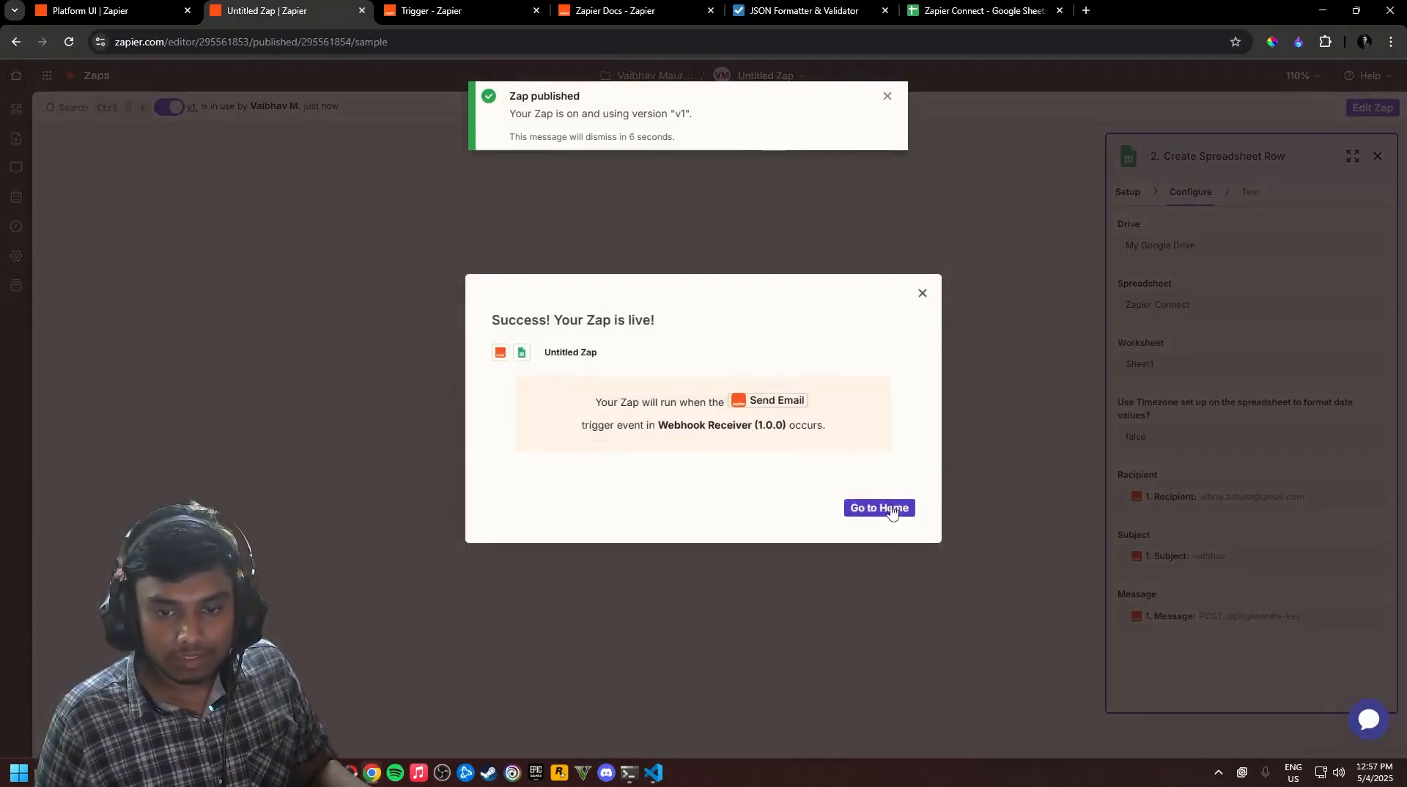
pyautogui.click(897, 506)
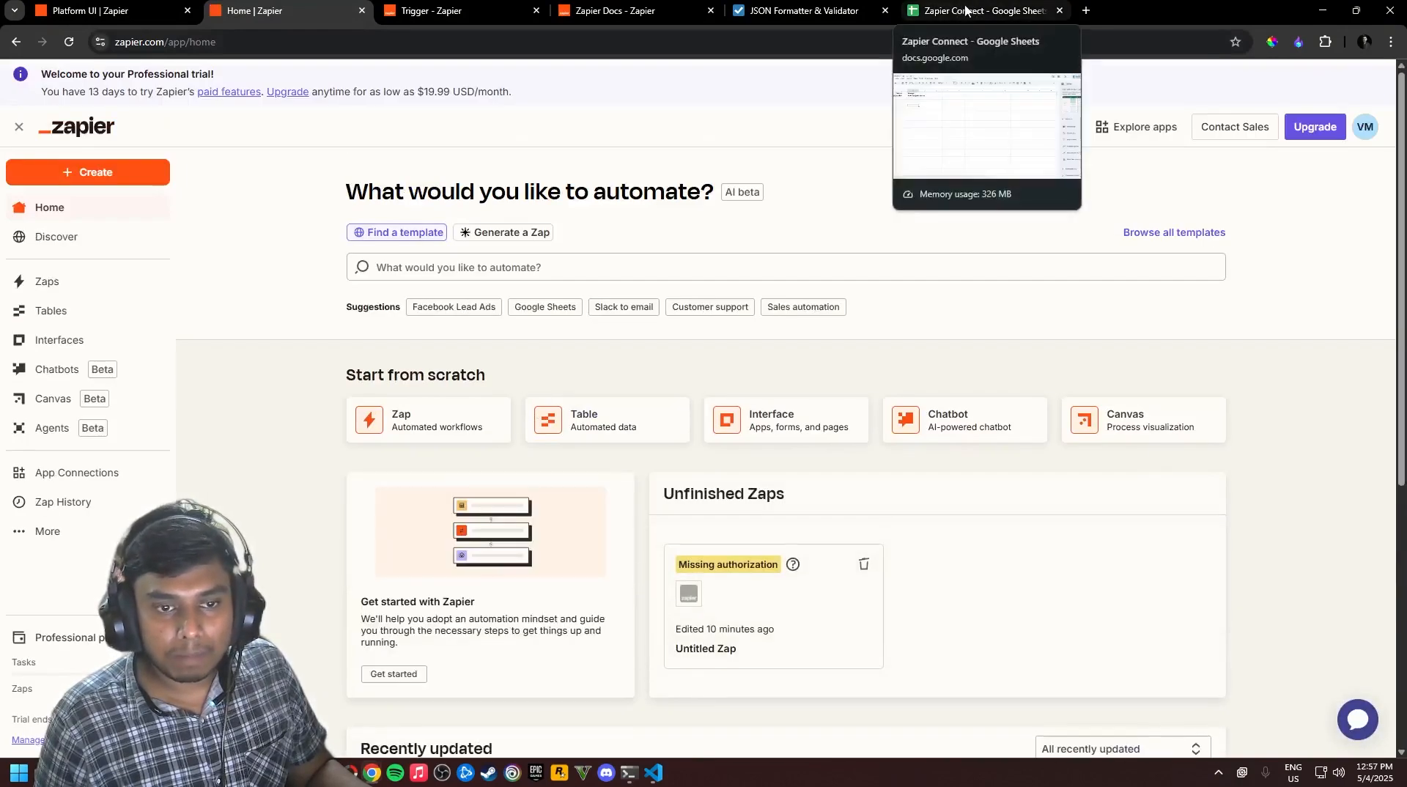
# In the localhost:3000 app, send an email with the recipient's address and subject 'Zapier Connect'
pyautogui.hotkey('alt', 'Tab')
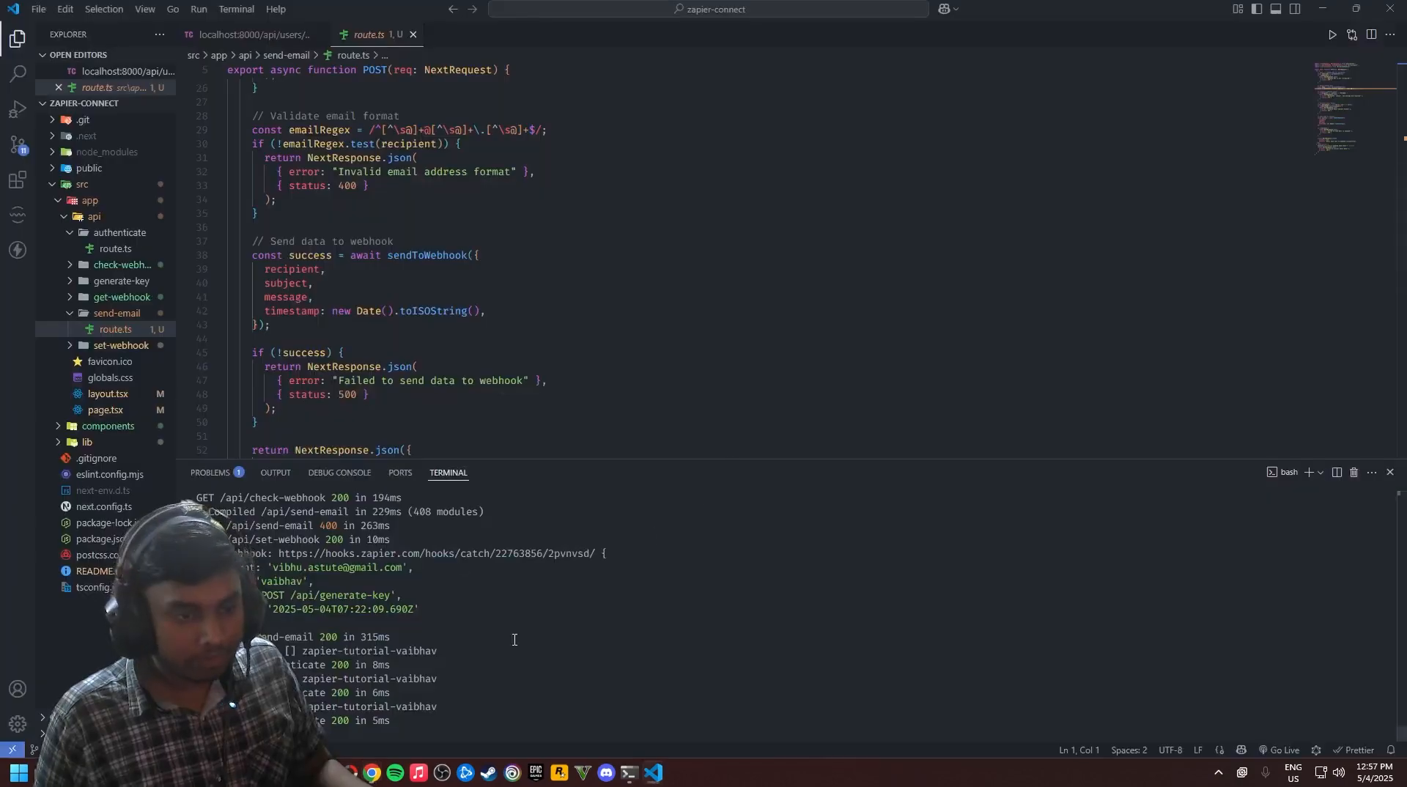
pyautogui.hotkey('alt', 'Tab')
pyautogui.hotkey('alt', 'Tab')
pyautogui.click(1010, 347)
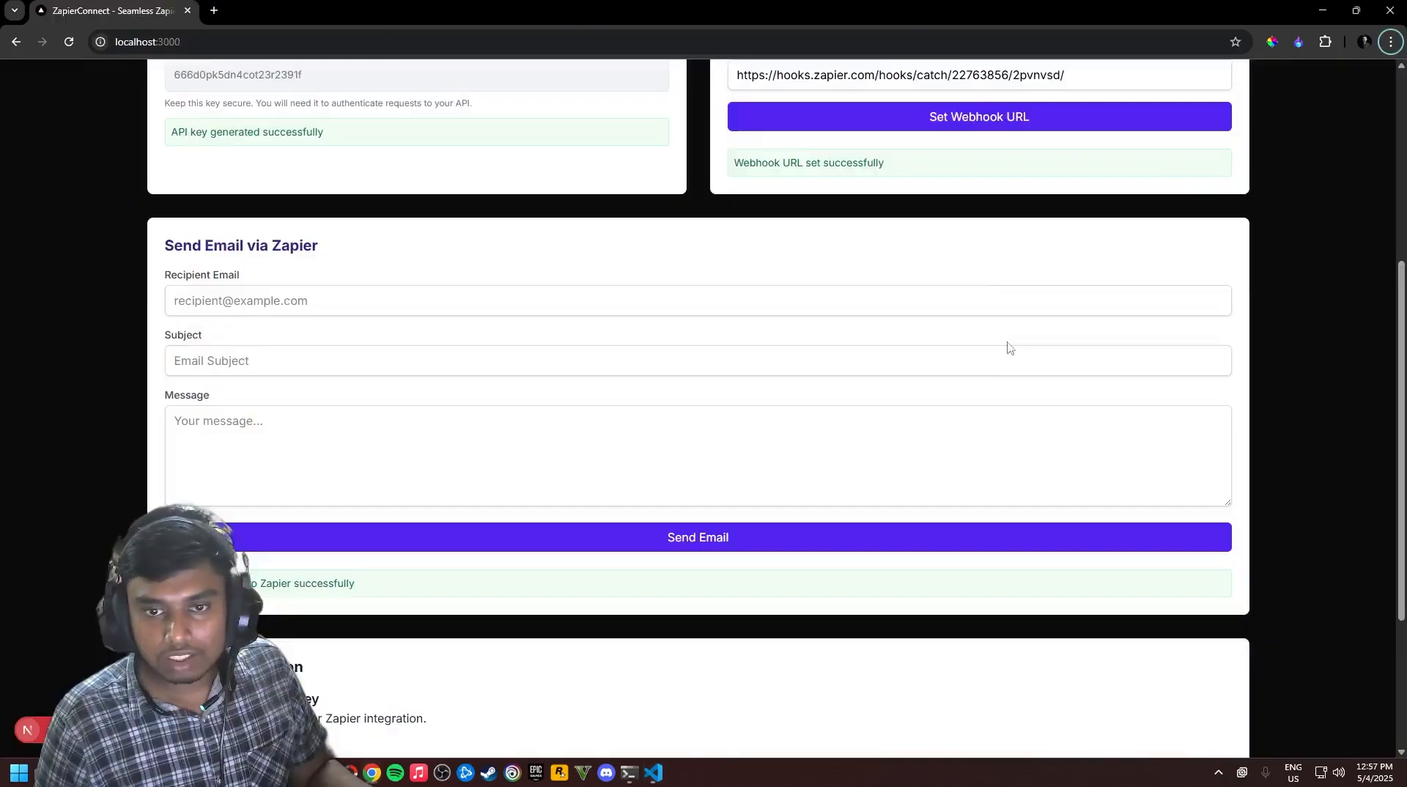
pyautogui.scroll(5, 433, 297)
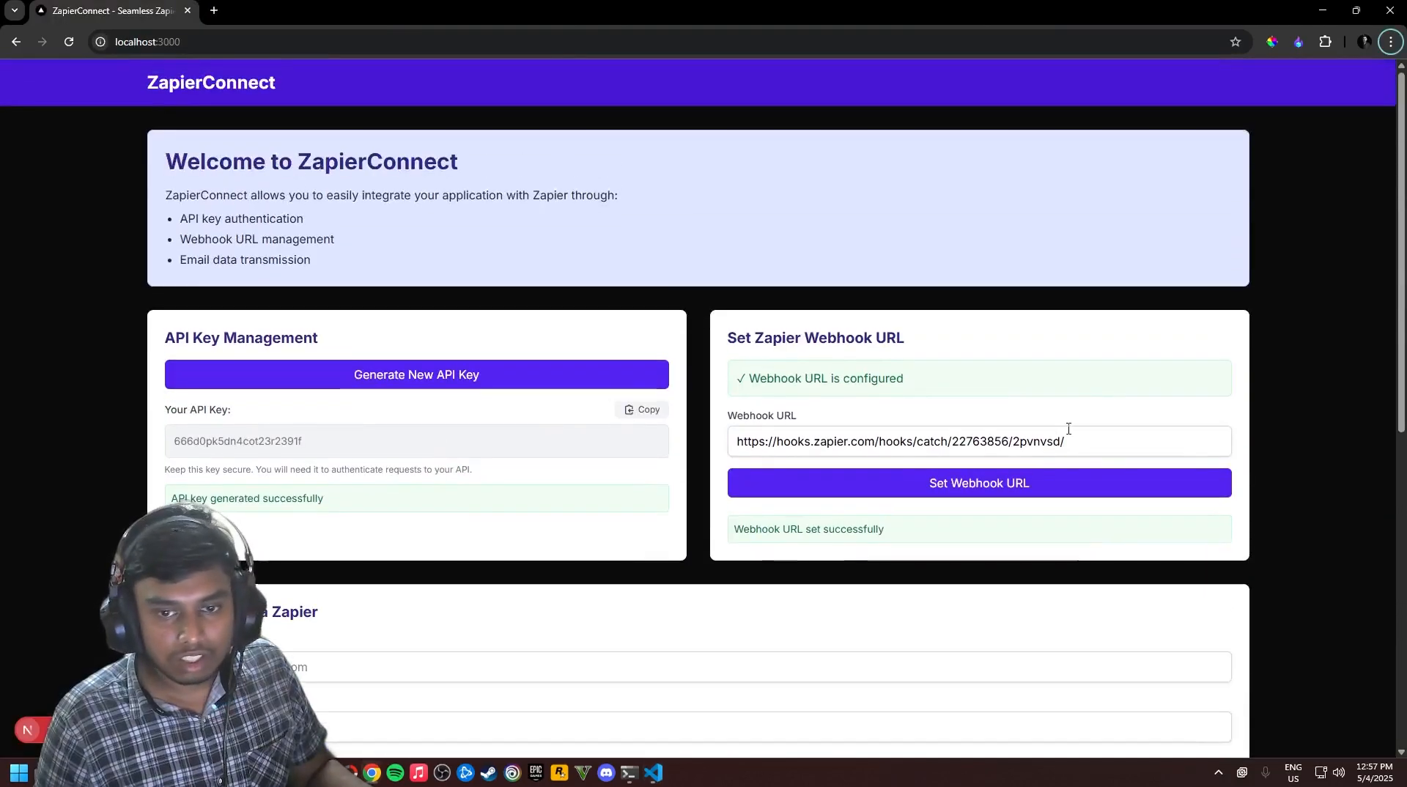
pyautogui.scroll(-3, 882, 383)
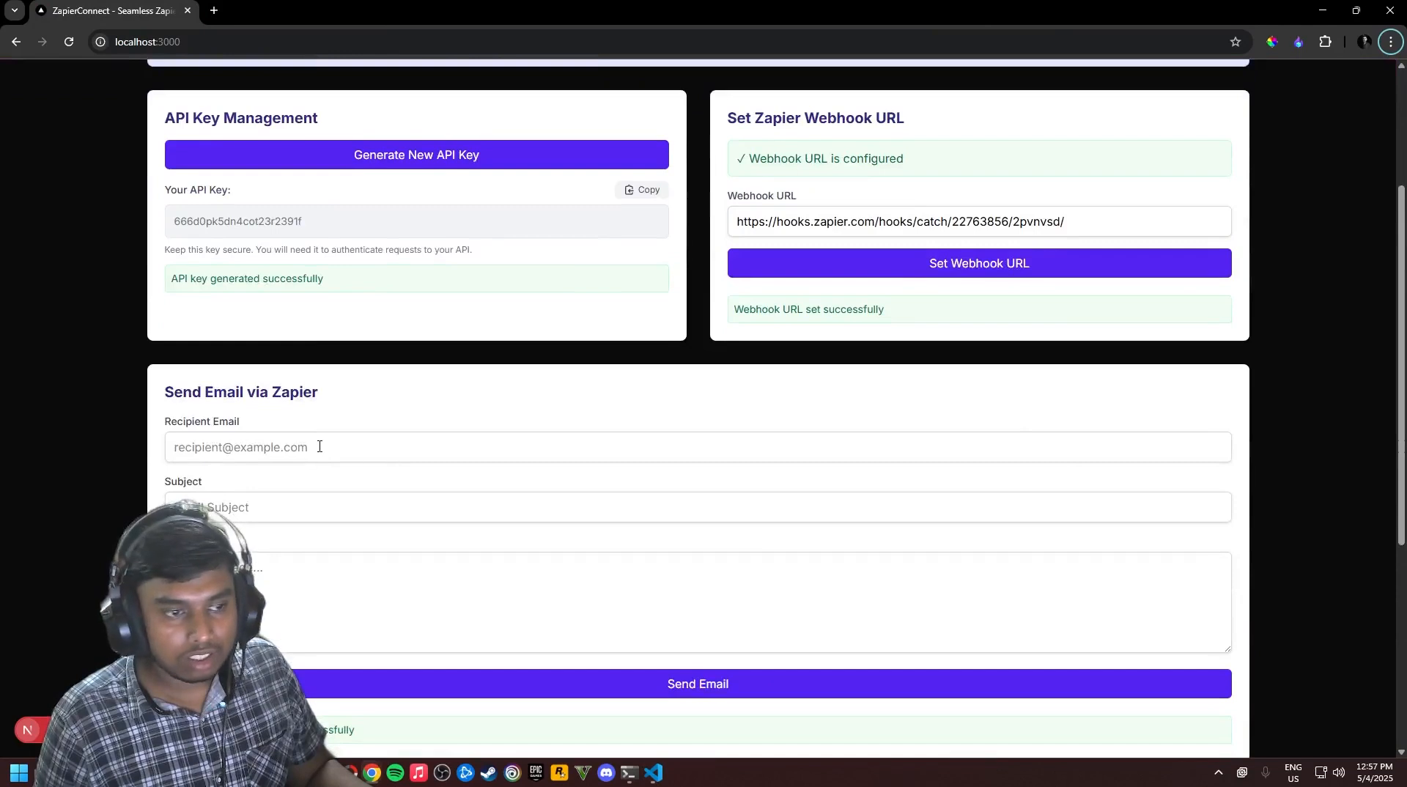
pyautogui.click(341, 455)
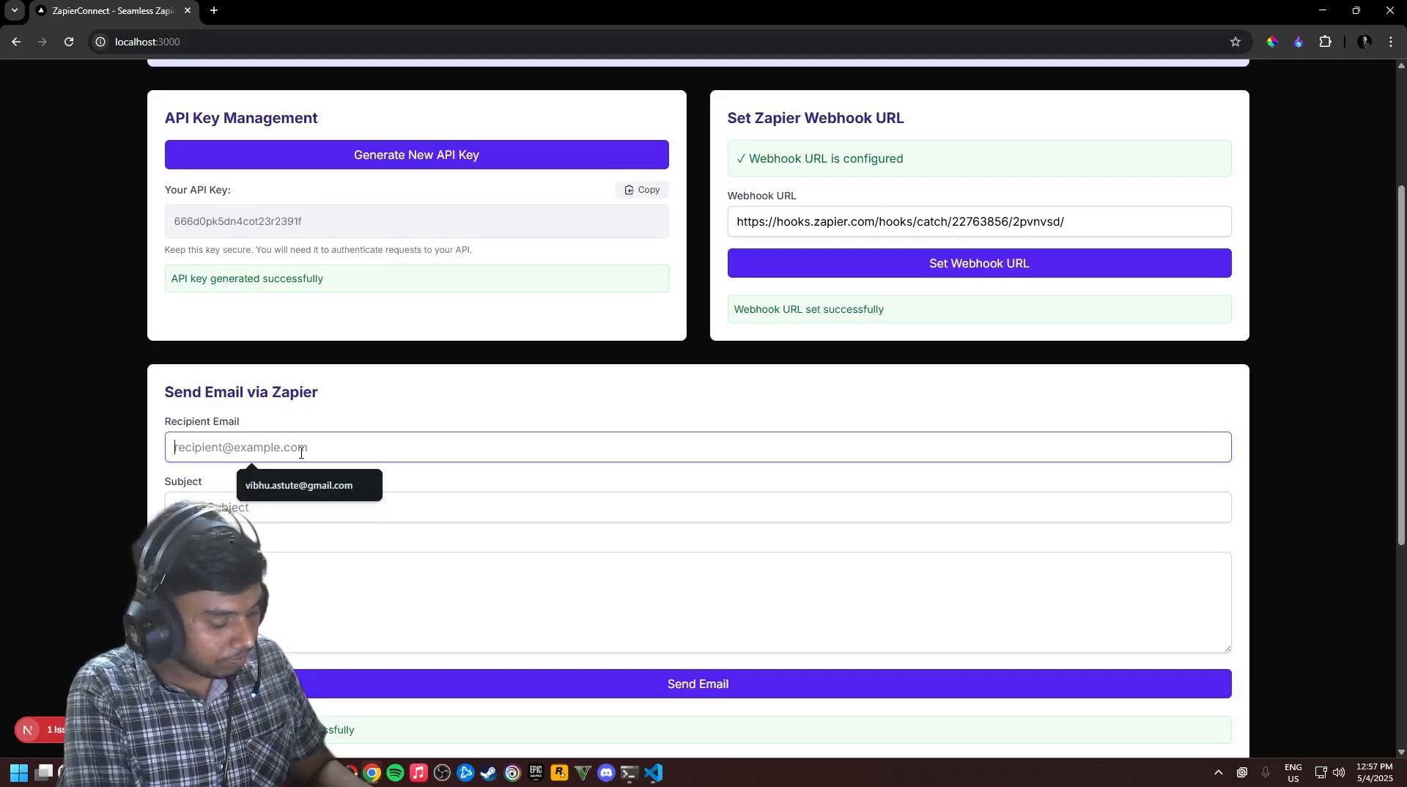
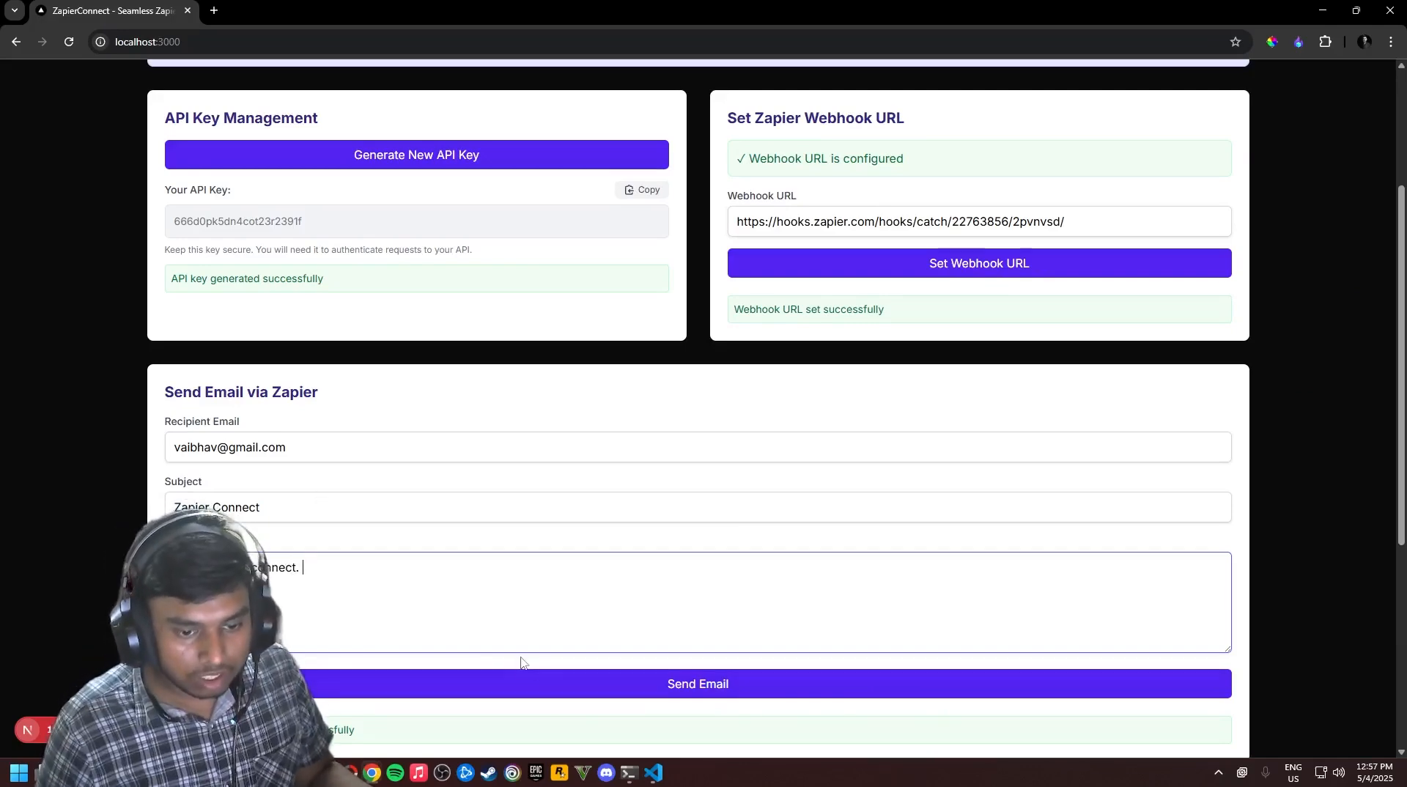
pyautogui.click(513, 683)
pyautogui.scroll(-2, 512, 545)
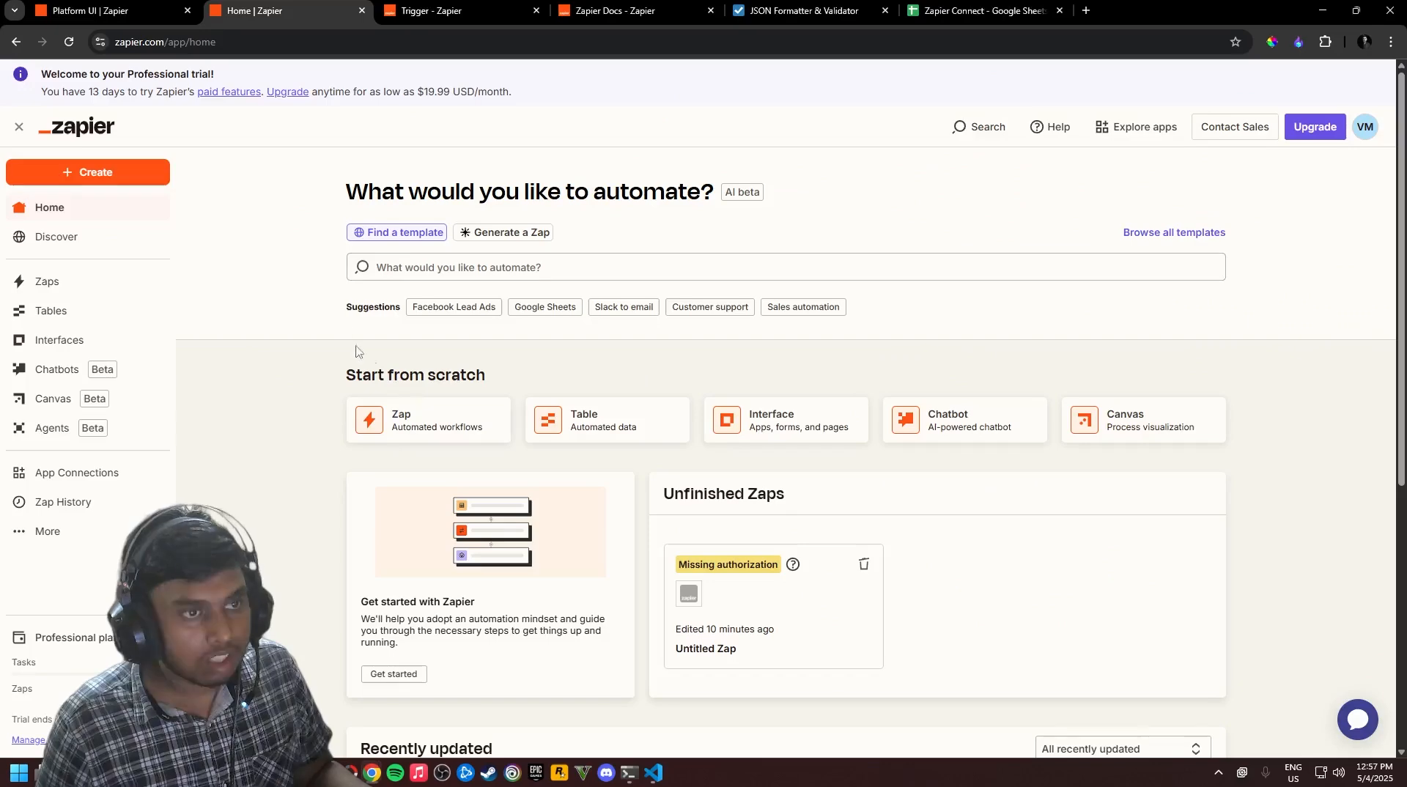
pyautogui.hotkey('alt', 'Tab')
# Check the sheet for row 3: subject 'Zapier Connect', message 'This is zapier connect.'
pyautogui.click(982, 10)
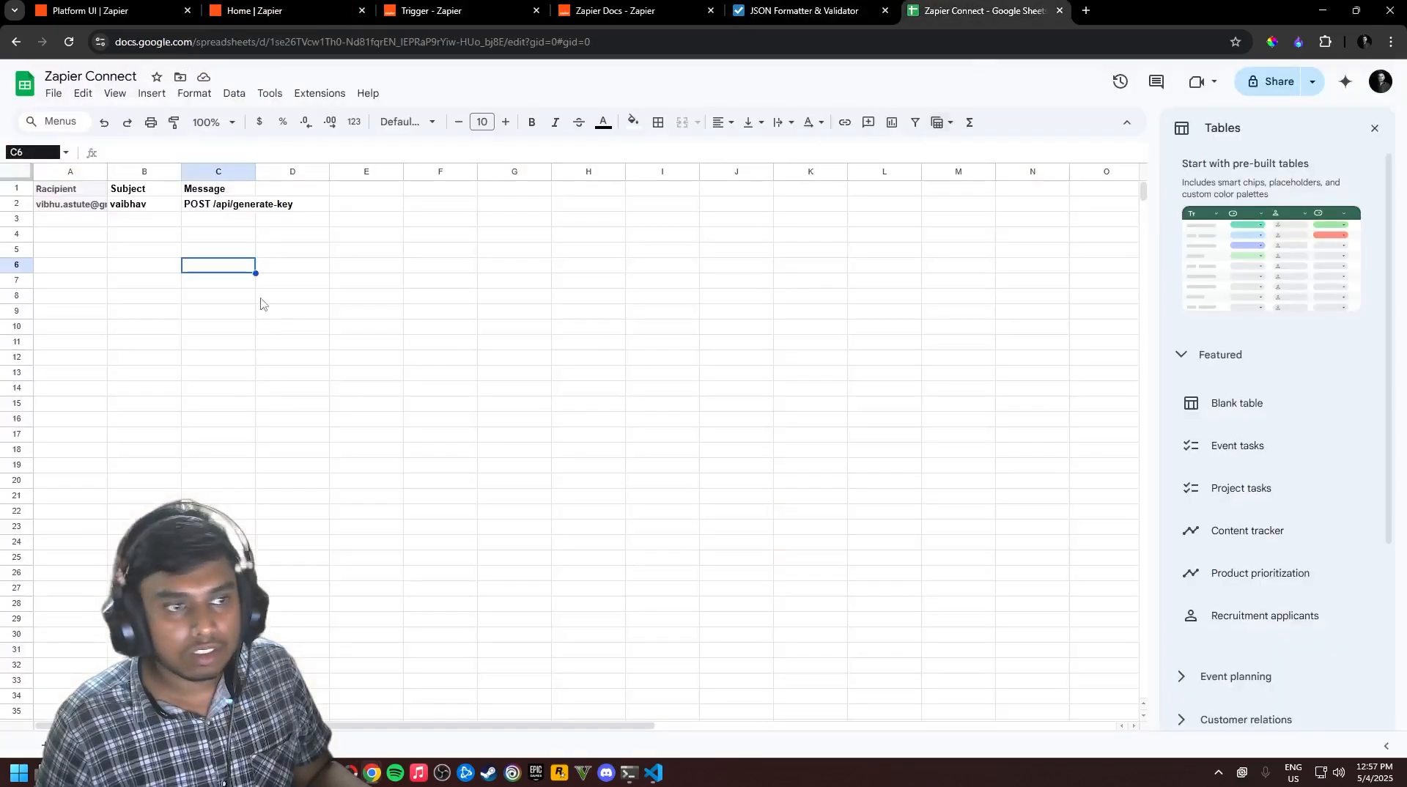
pyautogui.click(136, 253)
pyautogui.click(66, 250)
pyautogui.click(102, 240)
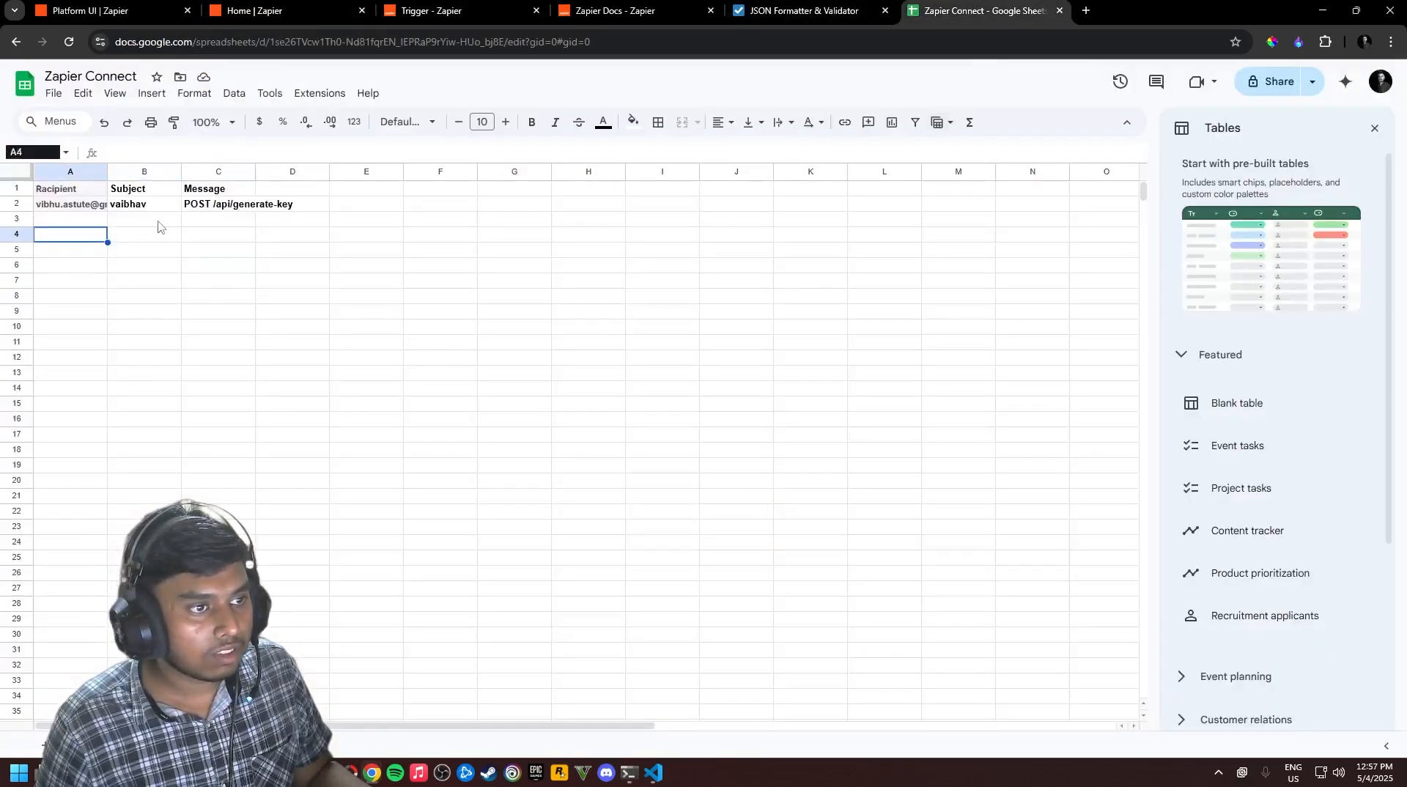
pyautogui.click(158, 222)
pyautogui.click(250, 282)
pyautogui.click(172, 275)
pyautogui.click(155, 255)
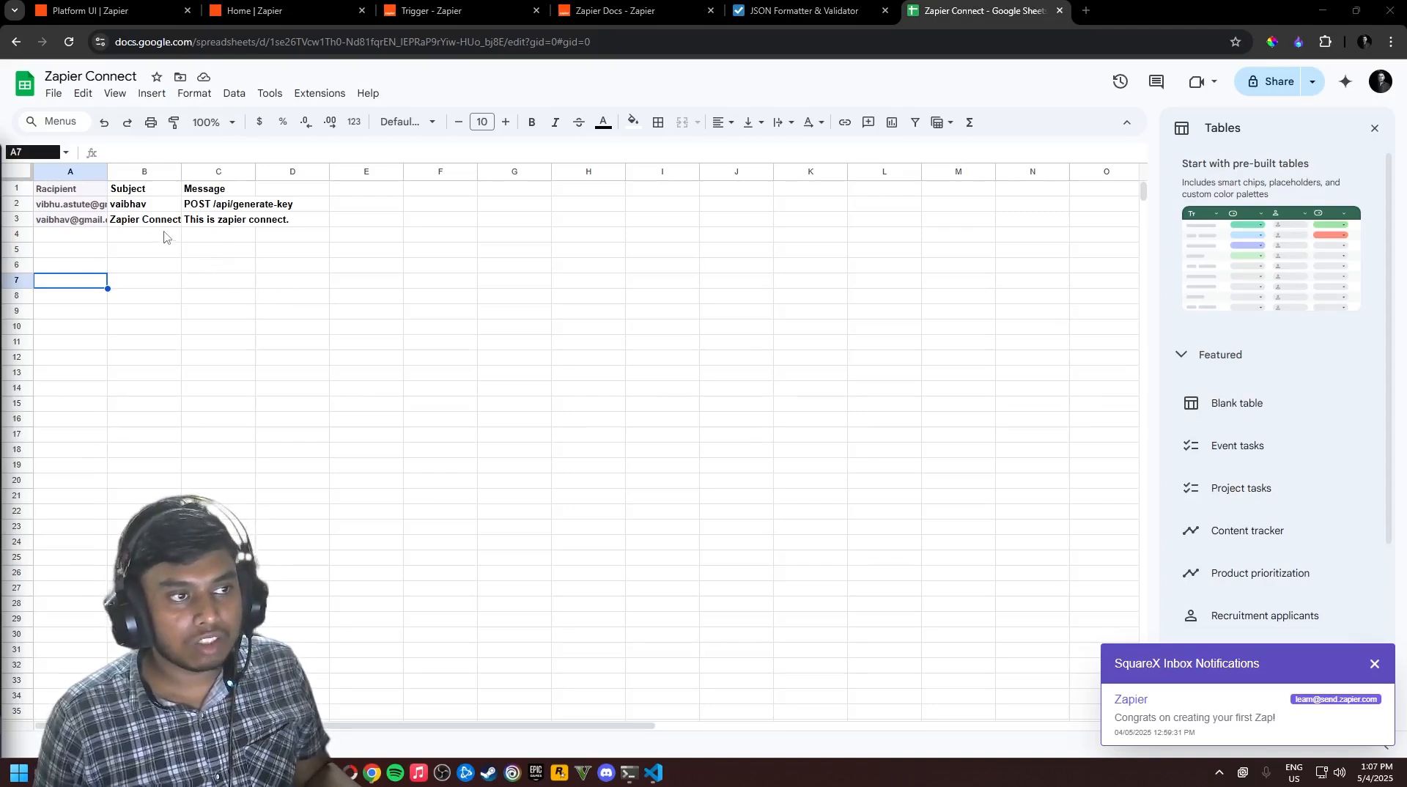
pyautogui.click(250, 266)
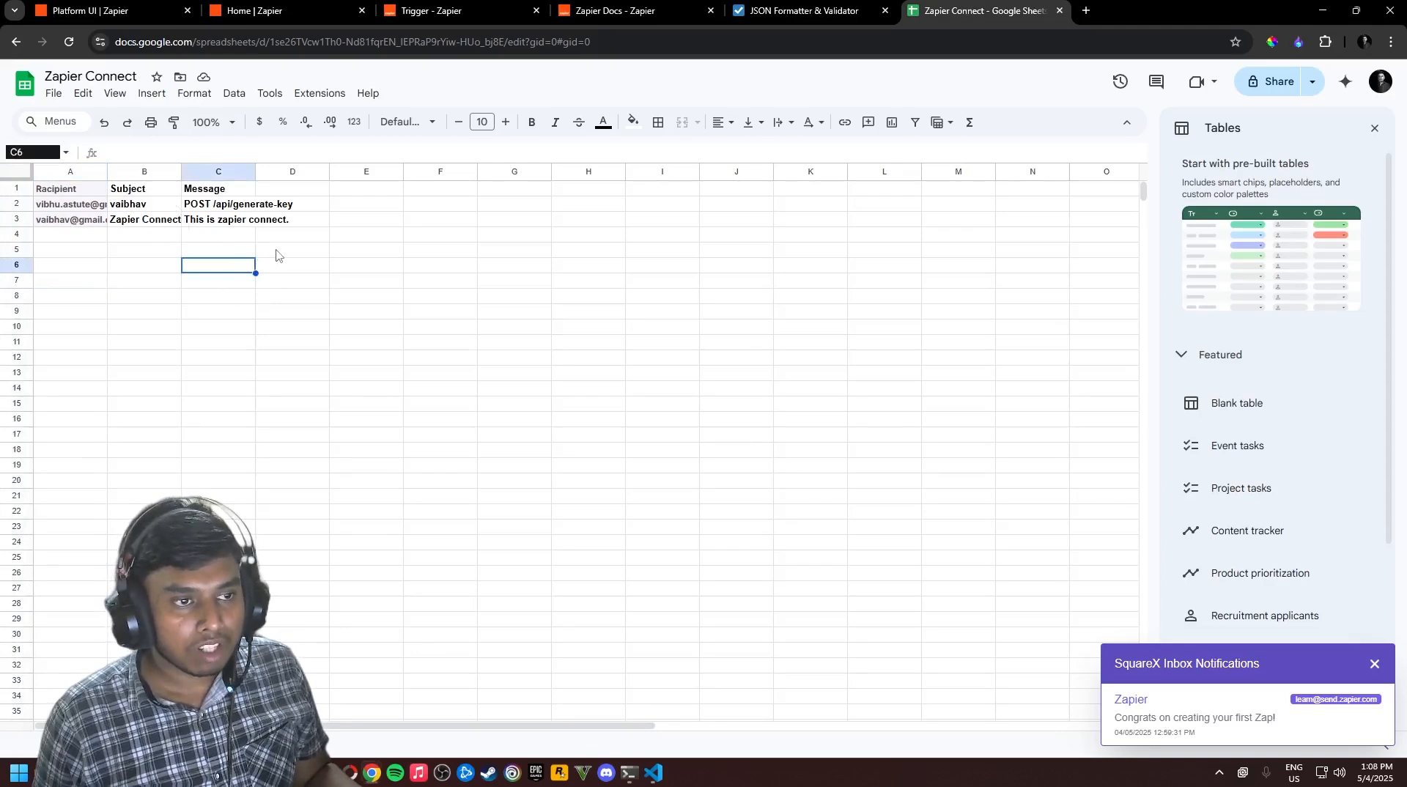